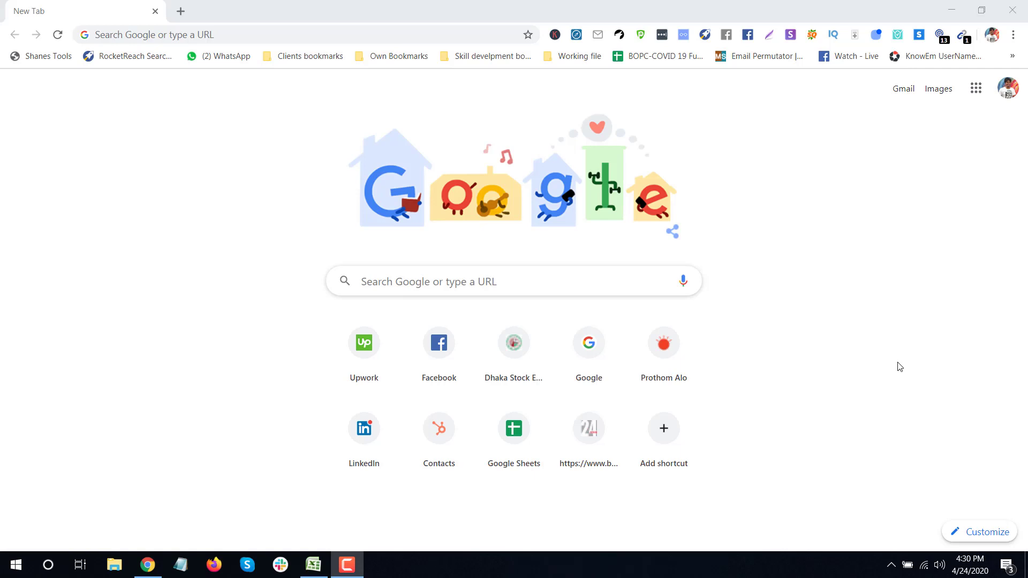
# Step: Open google.com in the browser
pyautogui.click(189, 38)
pyautogui.write('google.com')
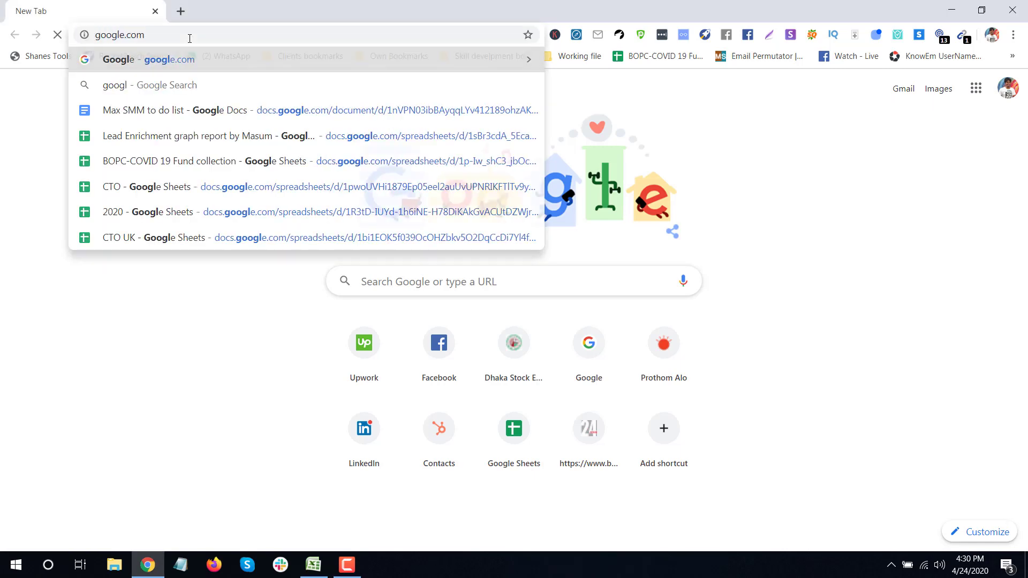
pyautogui.press('Return')
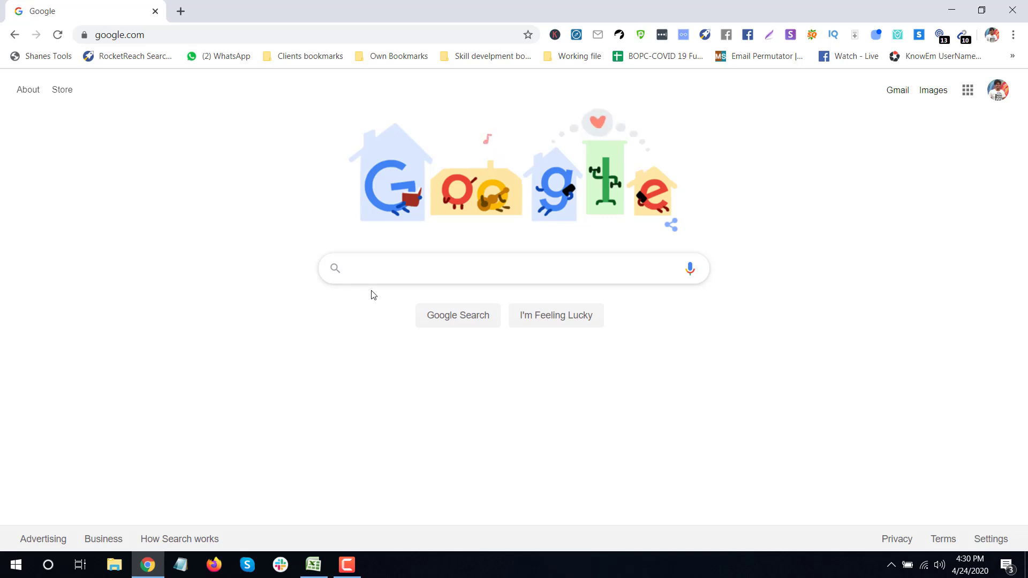
# Step: Switch to the Company list workbook in Excel and look through the company names in column A
pyautogui.click(318, 569)
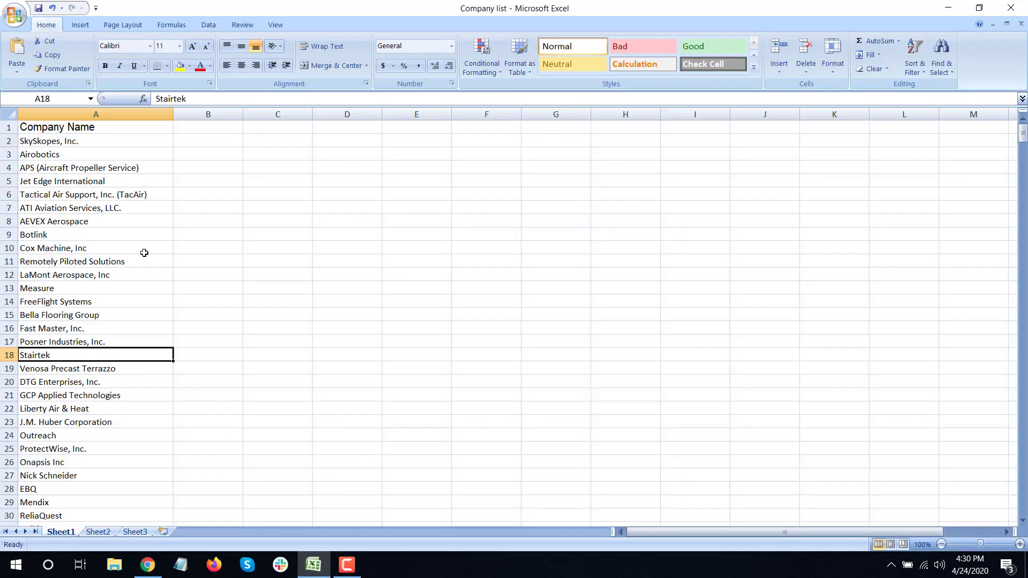
pyautogui.scroll(-9, 115, 230)
pyautogui.scroll(-15, 112, 221)
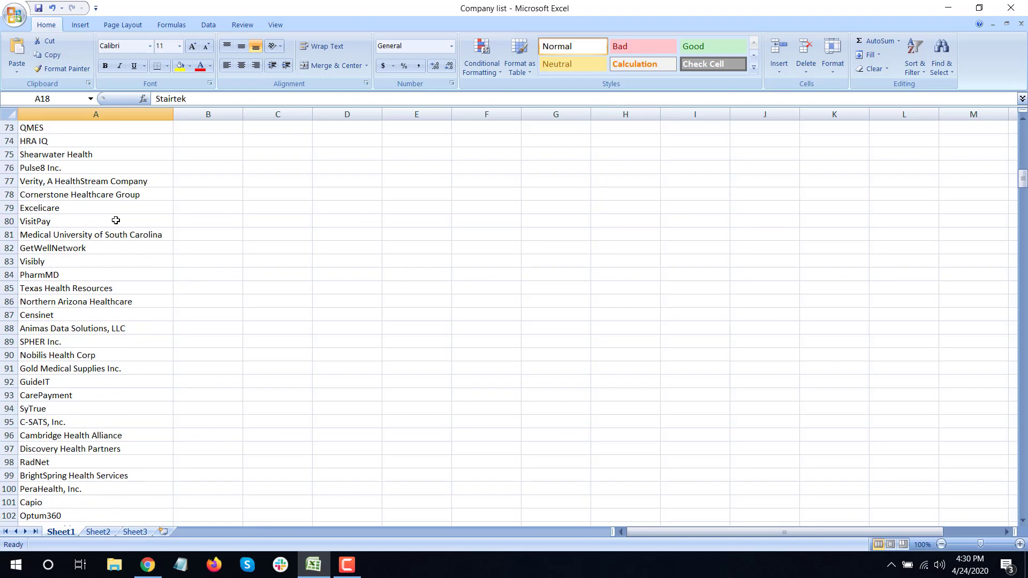
pyautogui.scroll(20, 112, 220)
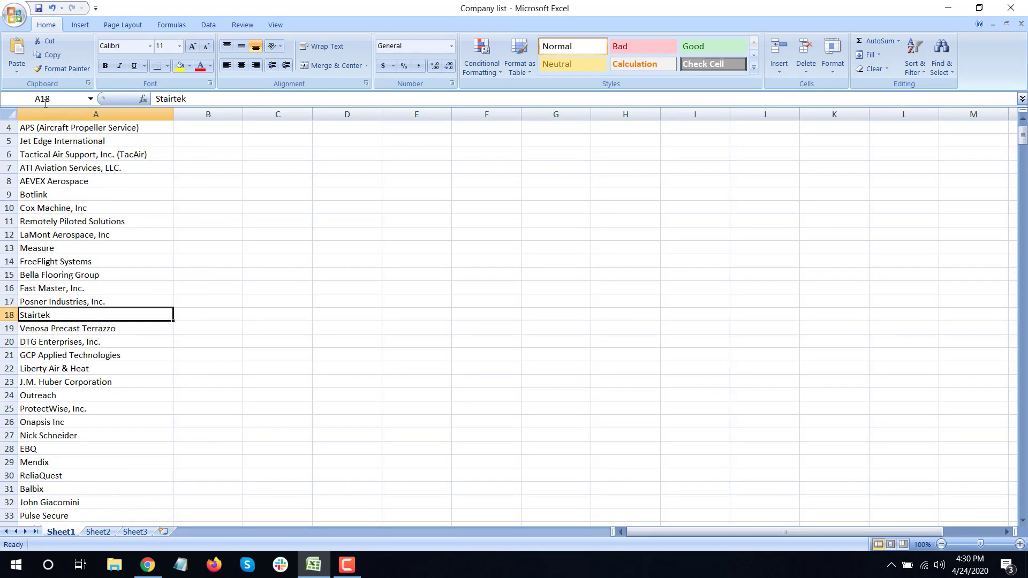
pyautogui.scroll(1, 145, 247)
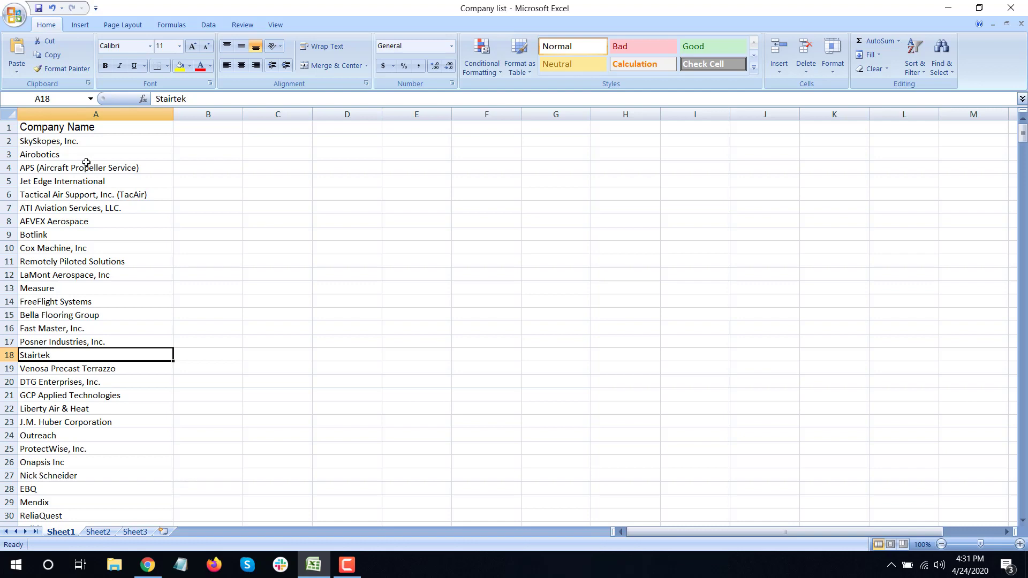
pyautogui.click(69, 154)
pyautogui.click(57, 139)
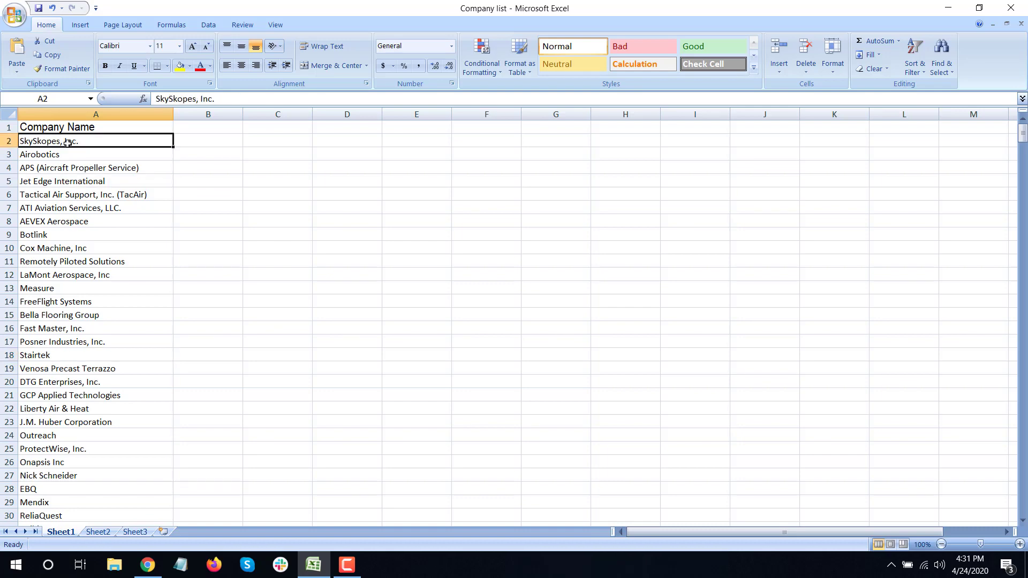
pyautogui.click(44, 197)
pyautogui.scroll(-14, 46, 204)
pyautogui.scroll(14, 47, 207)
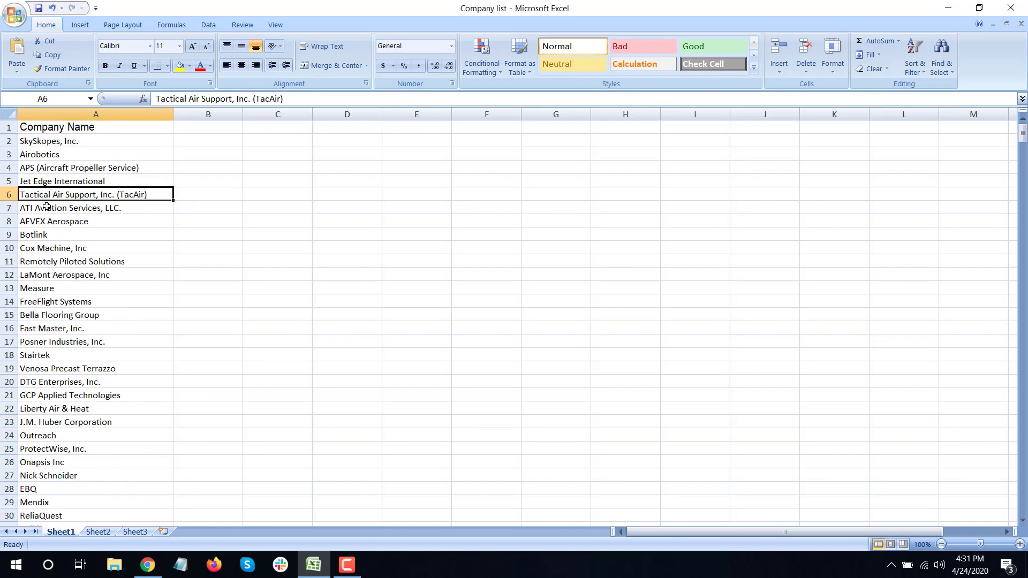
# Step: Copy the company name SkySkopes, Inc. from cell A2 and search Google for it in Chrome
pyautogui.click(60, 142)
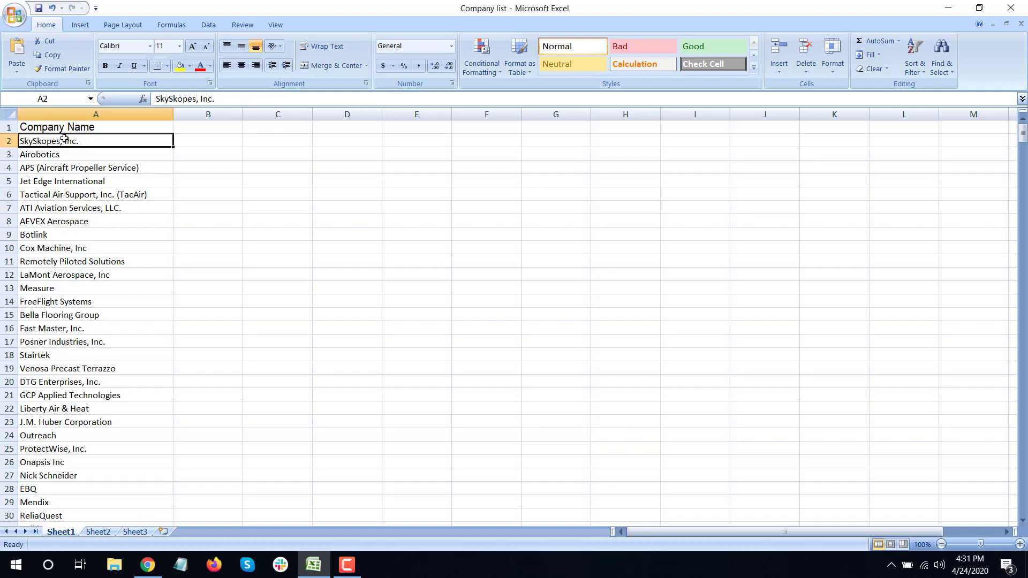
pyautogui.click(147, 565)
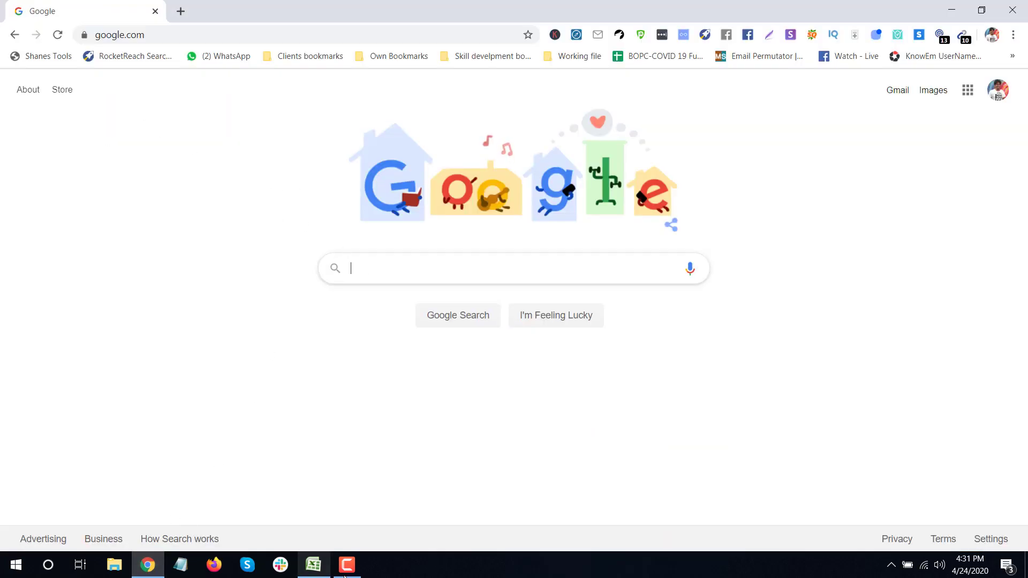
pyautogui.click(313, 565)
pyautogui.click(147, 565)
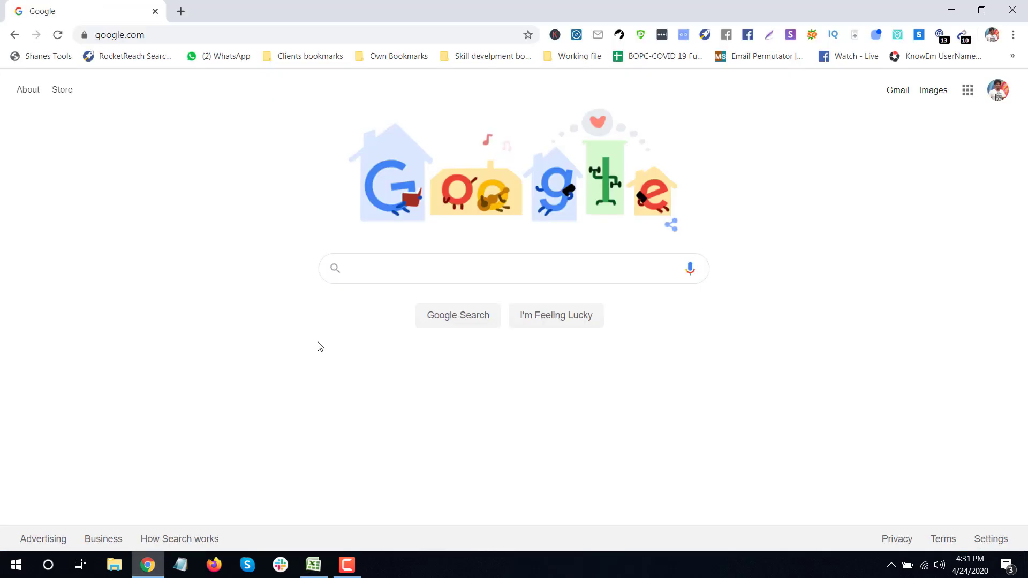
pyautogui.click(373, 270)
pyautogui.write('SkySkopes, Inc.')
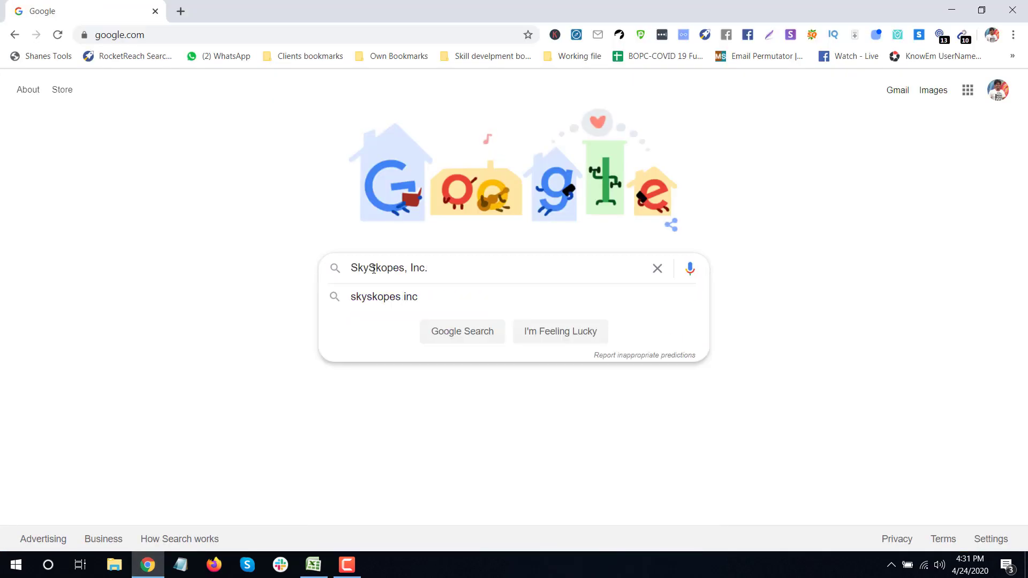
pyautogui.press('Return')
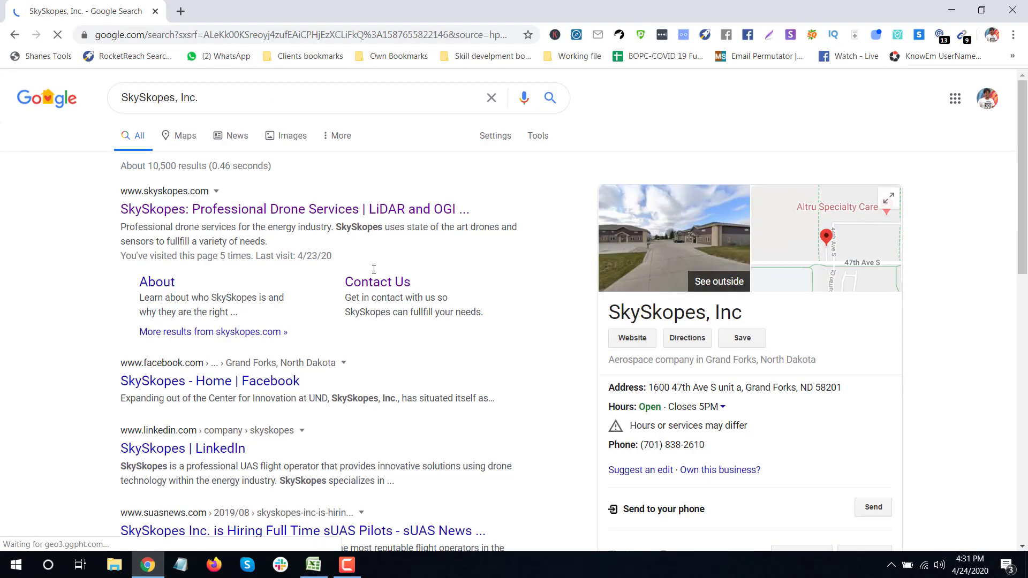
pyautogui.scroll(-4, 259, 328)
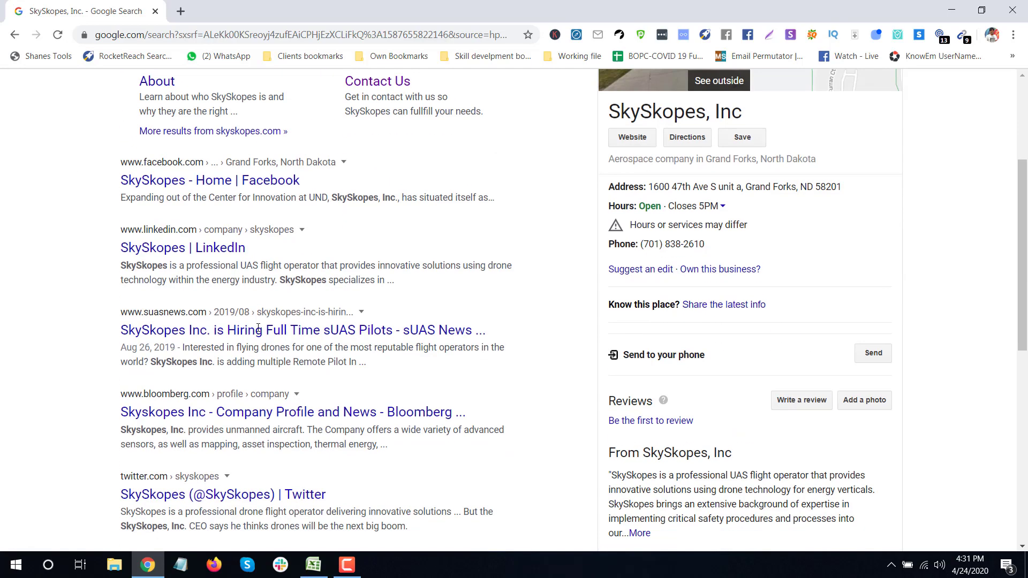
pyautogui.scroll(-10, 259, 328)
pyautogui.scroll(15, 242, 320)
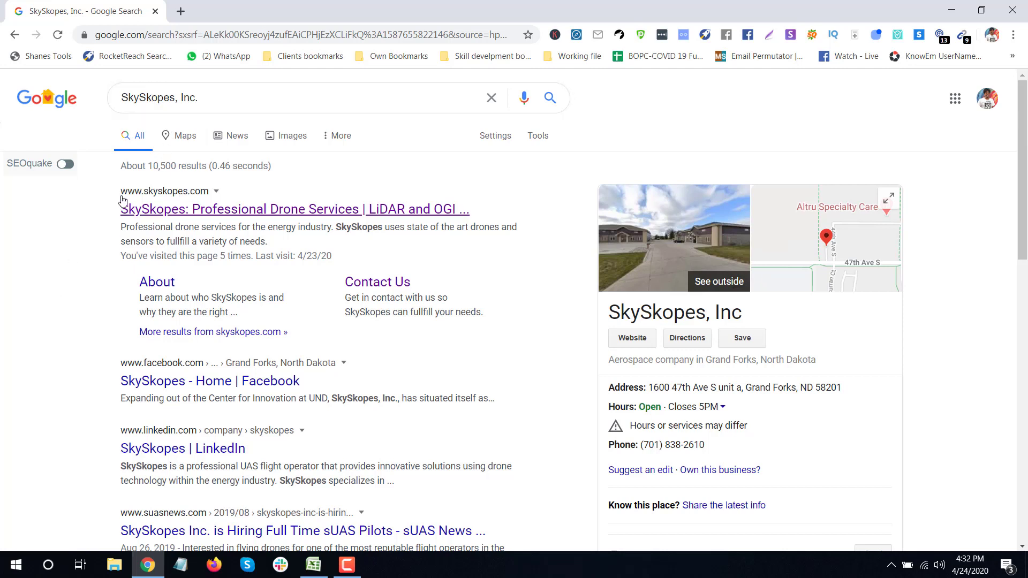
pyautogui.doubleClick(131, 97)
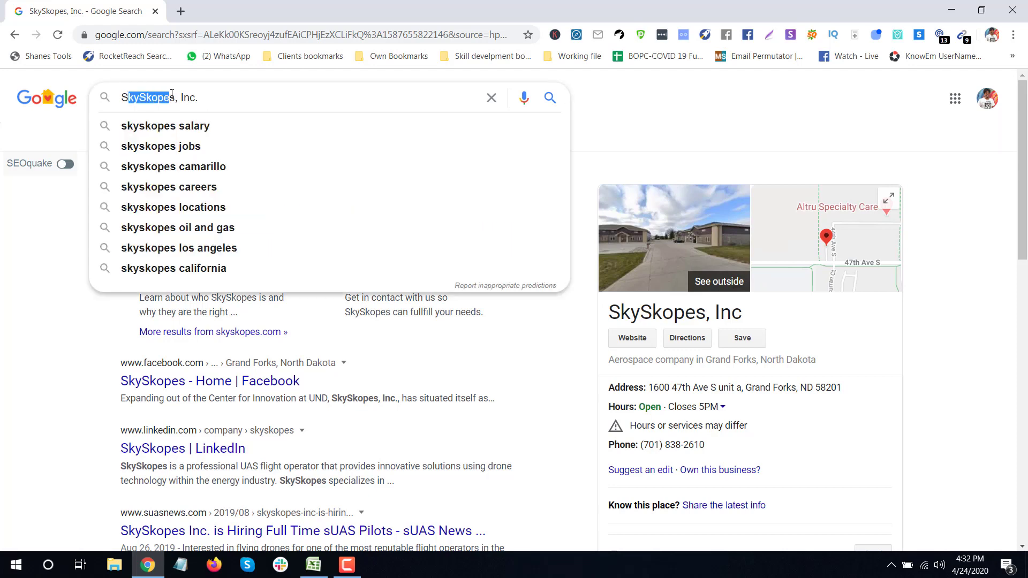
pyautogui.click(5, 322)
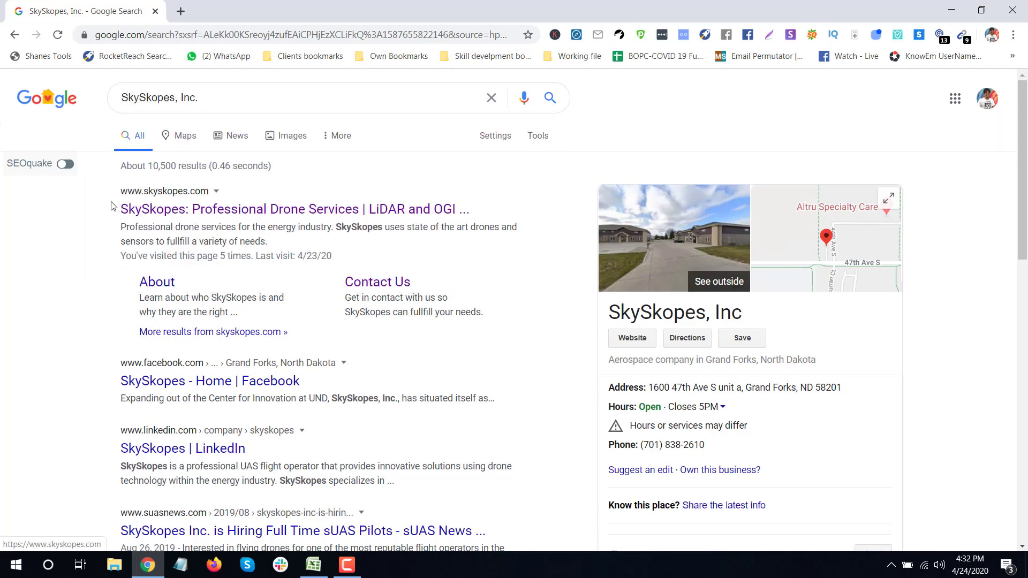
pyautogui.moveTo(119, 199); pyautogui.dragTo(209, 191)
pyautogui.click(102, 243)
pyautogui.click(207, 193)
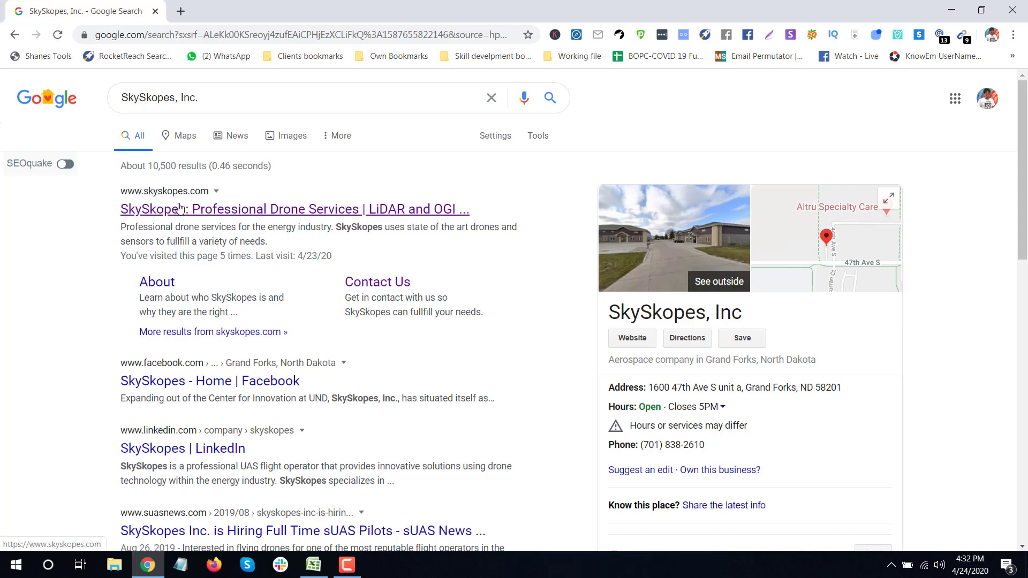
pyautogui.tripleClick(124, 199)
pyautogui.moveTo(127, 190); pyautogui.dragTo(179, 191)
pyautogui.click(62, 281)
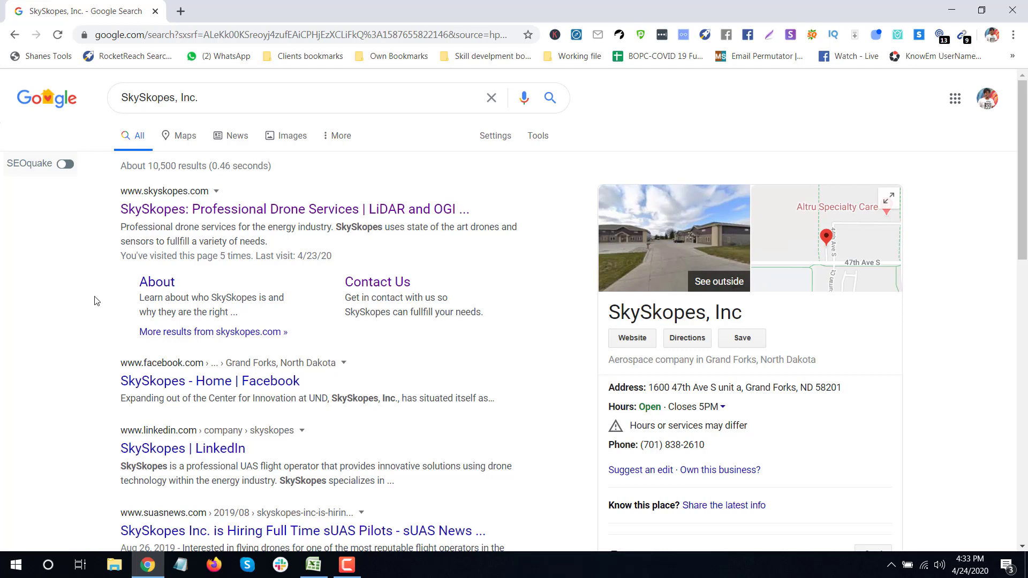
# Step: Review the Facebook, LinkedIn, news, Bloomberg and Twitter results listed below the company's own site
pyautogui.scroll(-1, 114, 253)
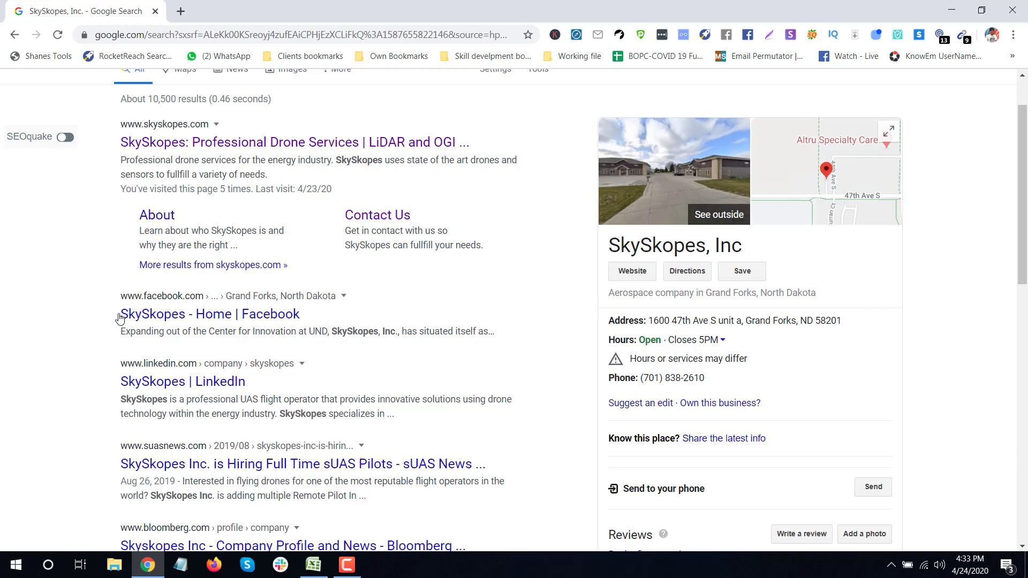
pyautogui.scroll(1, 145, 295)
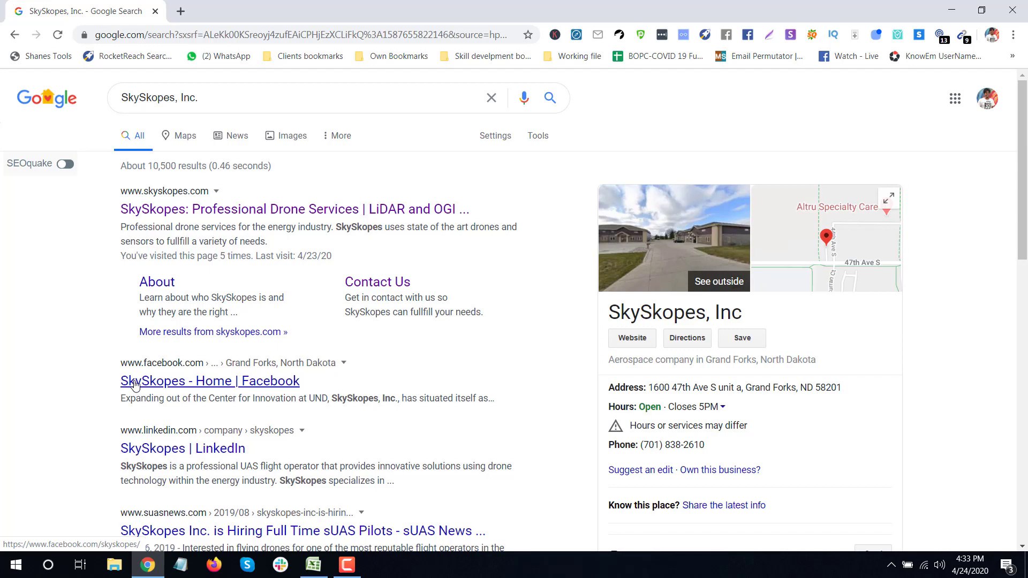
pyautogui.scroll(-1, 136, 385)
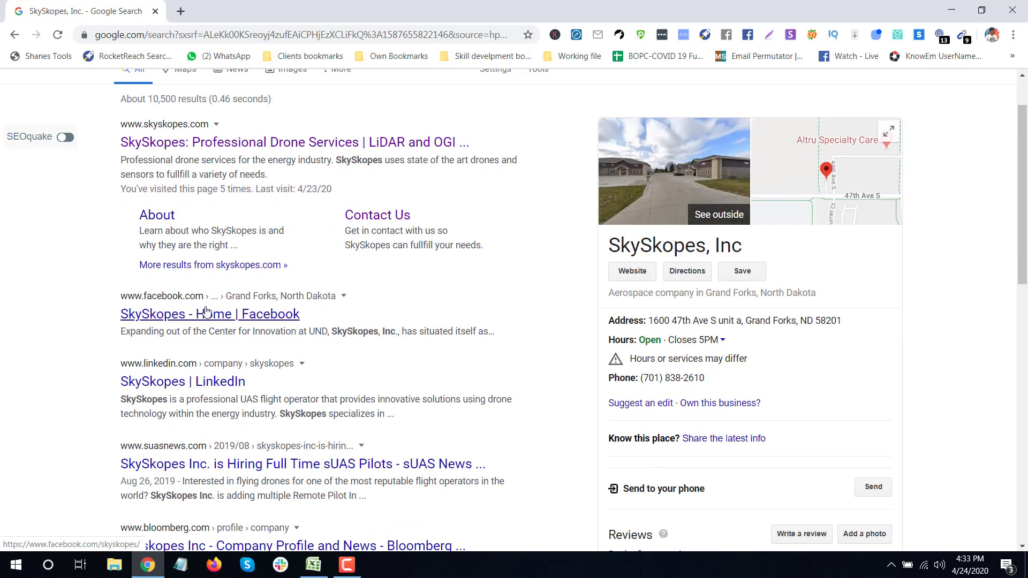
pyautogui.scroll(-2, 211, 316)
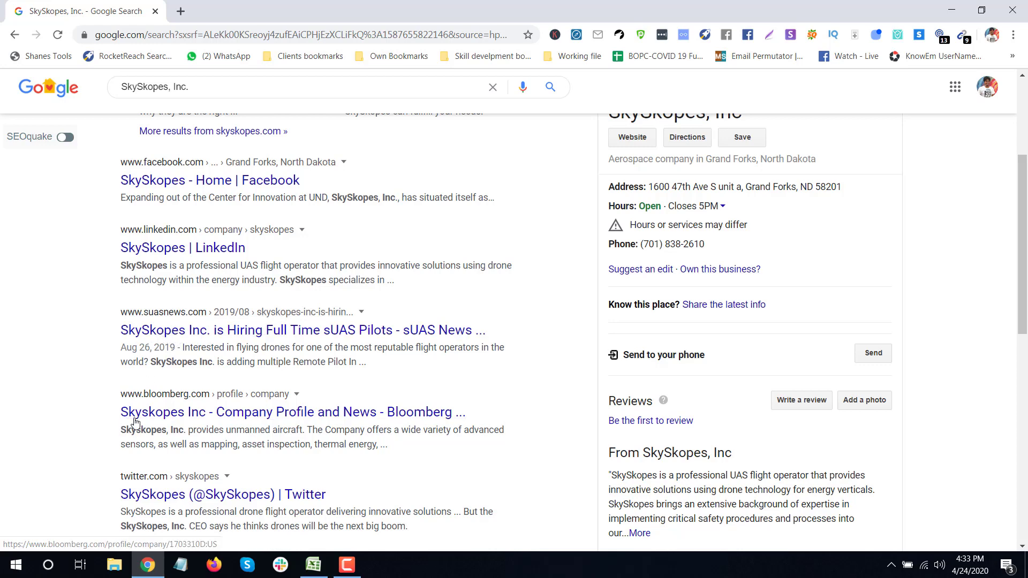
pyautogui.scroll(-3, 140, 423)
pyautogui.scroll(6, 145, 430)
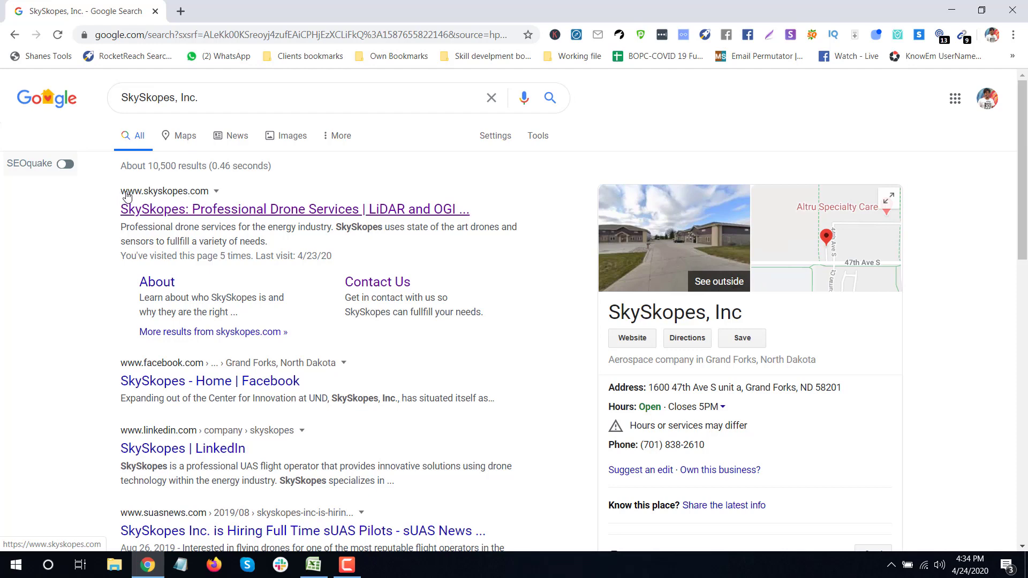
pyautogui.click(180, 565)
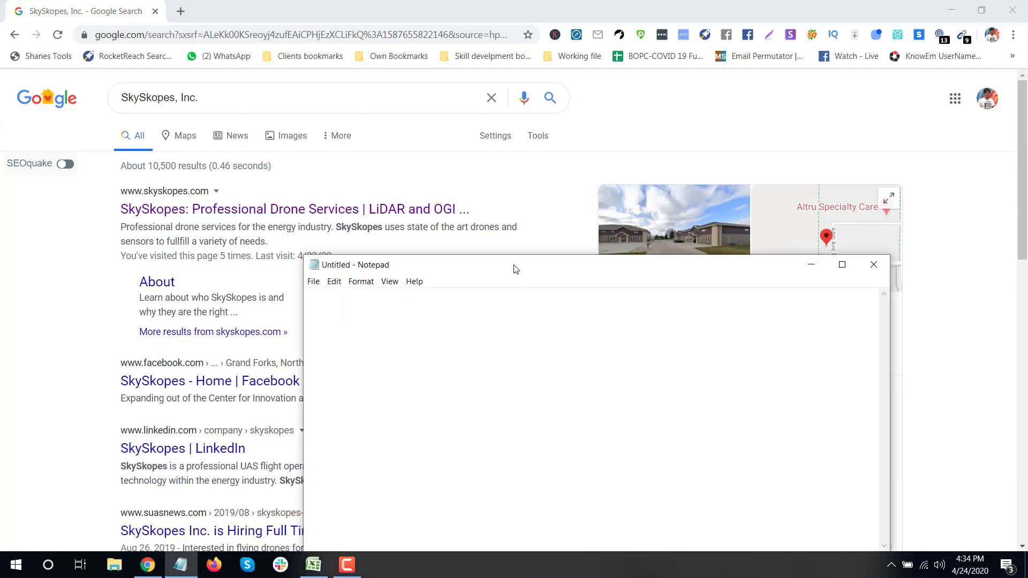
pyautogui.write('web')
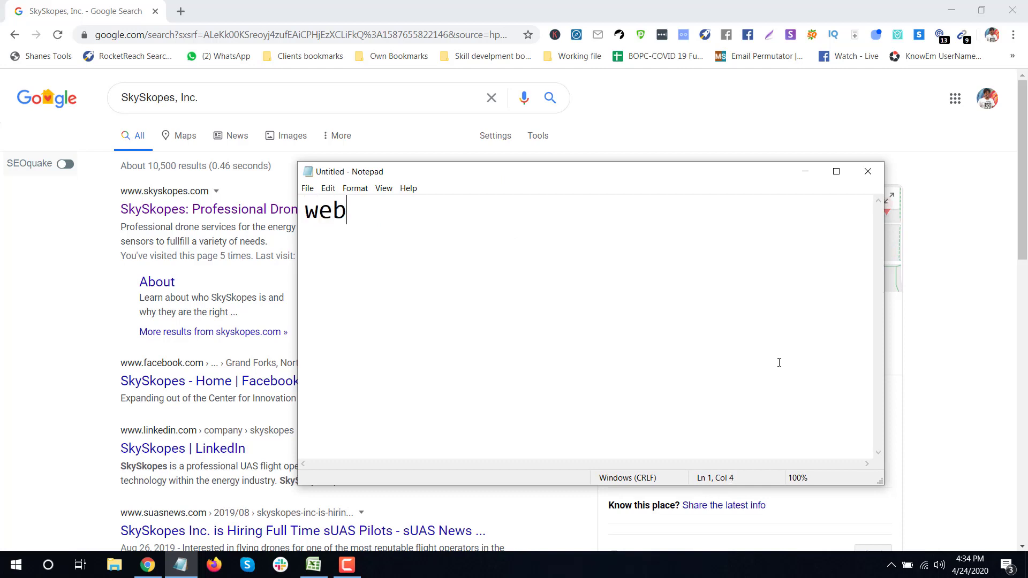
pyautogui.write('site')
pyautogui.press('Return')
pyautogui.press('Return')
pyautogui.write('www.domn')
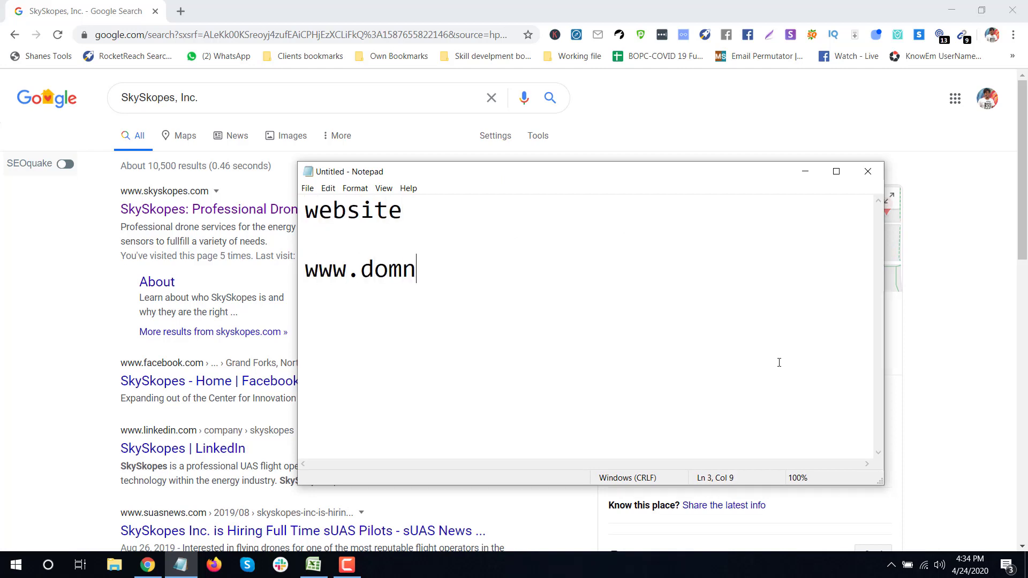
pyautogui.press('BackSpace')
pyautogui.write('ain.com')
pyautogui.hotkey('shift', 'Left')
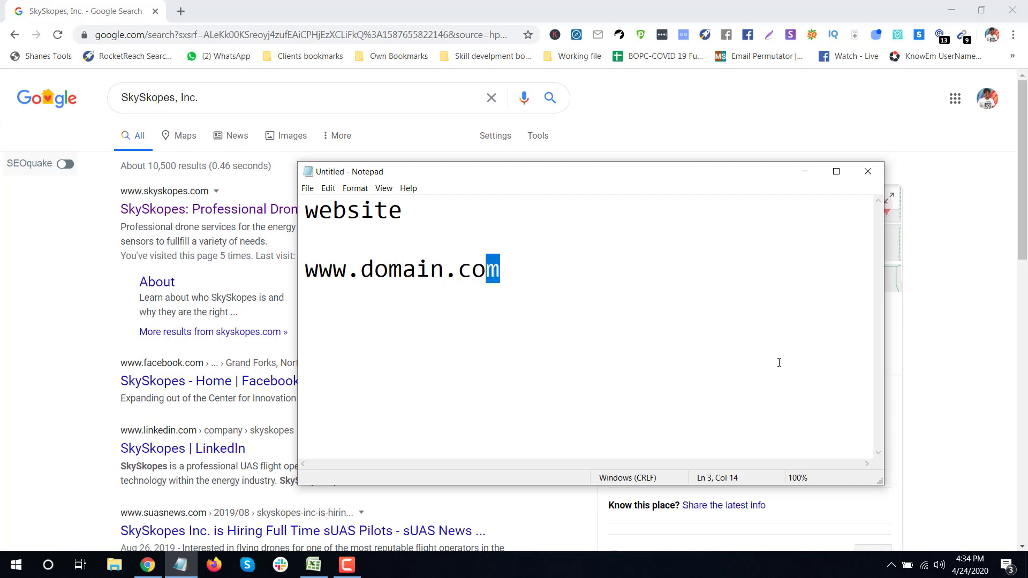
pyautogui.hotkey('shift', 'Left')
pyautogui.hotkey('shift', 'Left')
pyautogui.hotkey('shift', 'Left')
pyautogui.hotkey('shift', 'Left')
pyautogui.hotkey('shift', 'Left')
pyautogui.hotkey('shift', 'Left')
pyautogui.hotkey('shift', 'Left')
pyautogui.hotkey('shift', 'Left')
pyautogui.hotkey('shift', 'Left')
pyautogui.hotkey('shift', 'Left')
pyautogui.hotkey('shift', 'Left')
pyautogui.hotkey('shift', 'Left')
pyautogui.hotkey('shift', 'Left')
pyautogui.hotkey('shift', 'Left')
pyautogui.hotkey('shift', 'Left')
pyautogui.hotkey('shift', 'Left')
pyautogui.press('Right')
pyautogui.write('.woe')
pyautogui.press('BackSpace')
pyautogui.press('BackSpace')
pyautogui.press('BackSpace')
pyautogui.write('/were/werk')
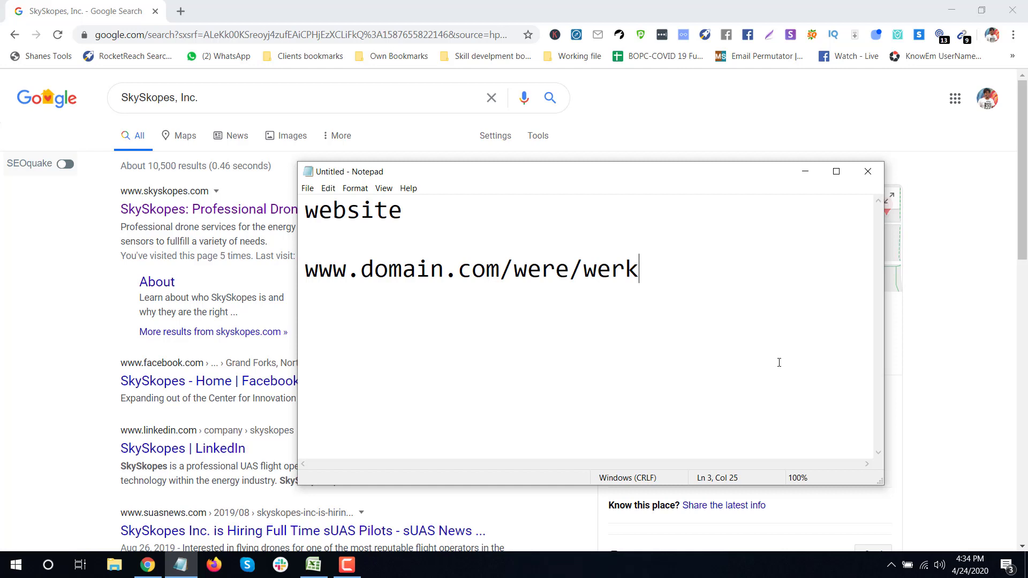
pyautogui.press('BackSpace')
pyautogui.press('BackSpace')
pyautogui.press('BackSpace')
pyautogui.press('BackSpace')
pyautogui.press('BackSpace')
pyautogui.press('BackSpace')
pyautogui.press('BackSpace')
pyautogui.press('BackSpace')
pyautogui.press('BackSpace')
pyautogui.press('BackSpace')
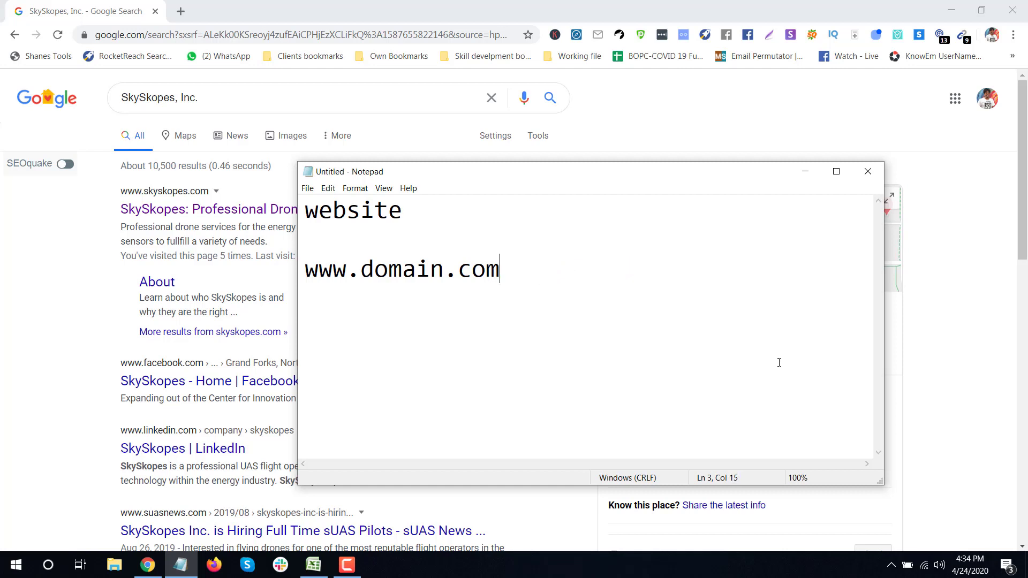
pyautogui.press('Left')
pyautogui.press('Left')
pyautogui.press('Left')
pyautogui.press('Left')
pyautogui.press('Left')
pyautogui.press('Left')
pyautogui.press('Left')
pyautogui.press('Left')
pyautogui.press('Left')
pyautogui.press('Left')
pyautogui.hotkey('shift', 'Right')
pyautogui.hotkey('shift', 'Right')
pyautogui.hotkey('shift', 'Right')
pyautogui.hotkey('shift', 'Right')
pyautogui.hotkey('shift', 'Right')
pyautogui.hotkey('shift', 'Right')
pyautogui.press('Right')
pyautogui.press('Right')
pyautogui.press('Right')
pyautogui.press('Right')
pyautogui.press('Right')
pyautogui.hotkey('shift', 'Left')
pyautogui.hotkey('shift', 'Left')
pyautogui.hotkey('shift', 'Left')
pyautogui.hotkey('shift', 'Left')
pyautogui.hotkey('shift', 'Left')
pyautogui.hotkey('shift', 'Left')
pyautogui.hotkey('shift', 'Left')
pyautogui.hotkey('shift', 'Left')
pyautogui.hotkey('shift', 'Left')
pyautogui.hotkey('shift', 'Left')
pyautogui.hotkey('shift', 'Left')
pyautogui.hotkey('shift', 'Left')
pyautogui.hotkey('shift', 'Left')
pyautogui.hotkey('shift', 'Left')
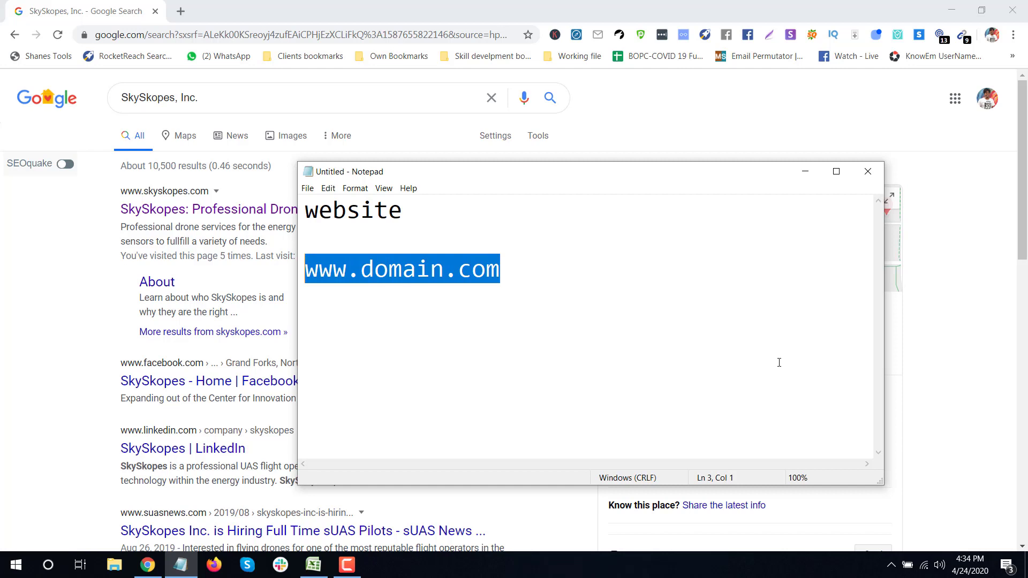
pyautogui.press('Right')
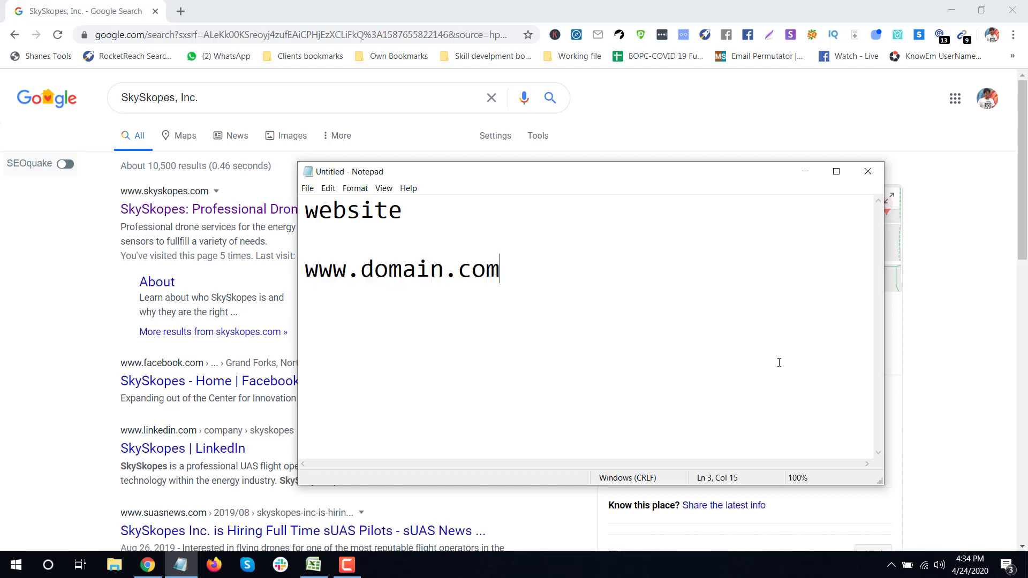
pyautogui.press('Return')
pyautogui.write('domain.com')
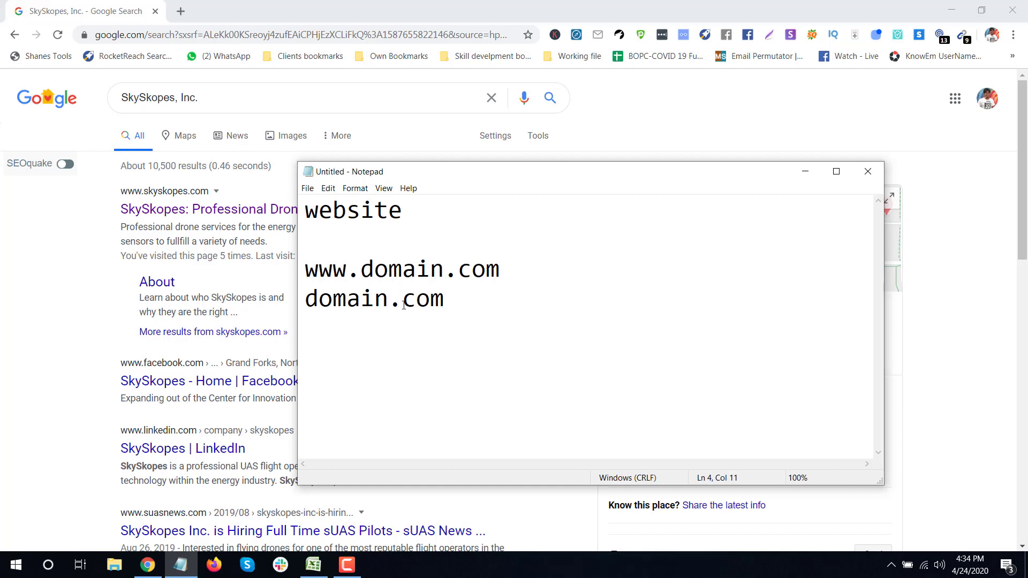
# Step: Replace the com extension of domain.com with net, in and org in turn, and restore com
pyautogui.moveTo(403, 302); pyautogui.dragTo(444, 308)
pyautogui.write('net')
pyautogui.press('BackSpace')
pyautogui.press('BackSpace')
pyautogui.press('BackSpace')
pyautogui.write('in')
pyautogui.press('BackSpace')
pyautogui.press('BackSpace')
pyautogui.write('org')
pyautogui.press('BackSpace')
pyautogui.press('BackSpace')
pyautogui.press('BackSpace')
pyautogui.write('com')
pyautogui.press('Return')
pyautogui.write('http')
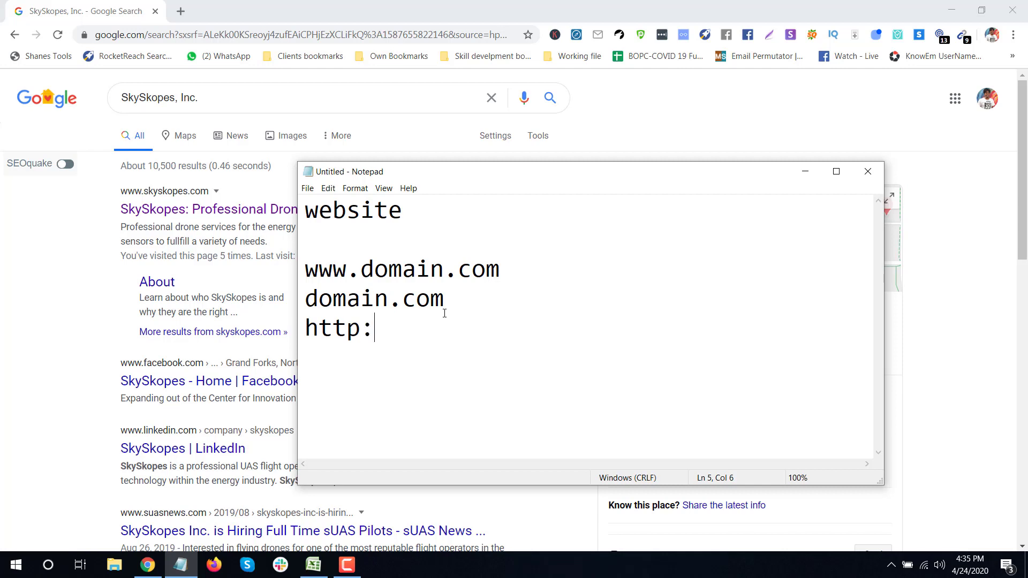
pyautogui.write('://')
pyautogui.press('BackSpace')
pyautogui.press('BackSpace')
pyautogui.press('BackSpace')
pyautogui.write('://www.com')
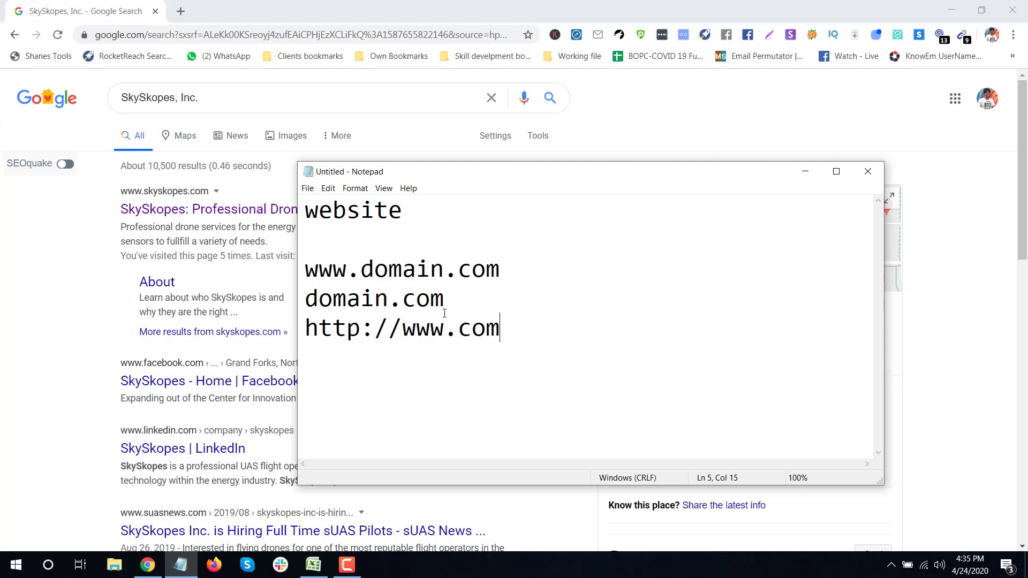
pyautogui.press('BackSpace')
pyautogui.press('BackSpace')
pyautogui.press('BackSpace')
pyautogui.write('domain.com')
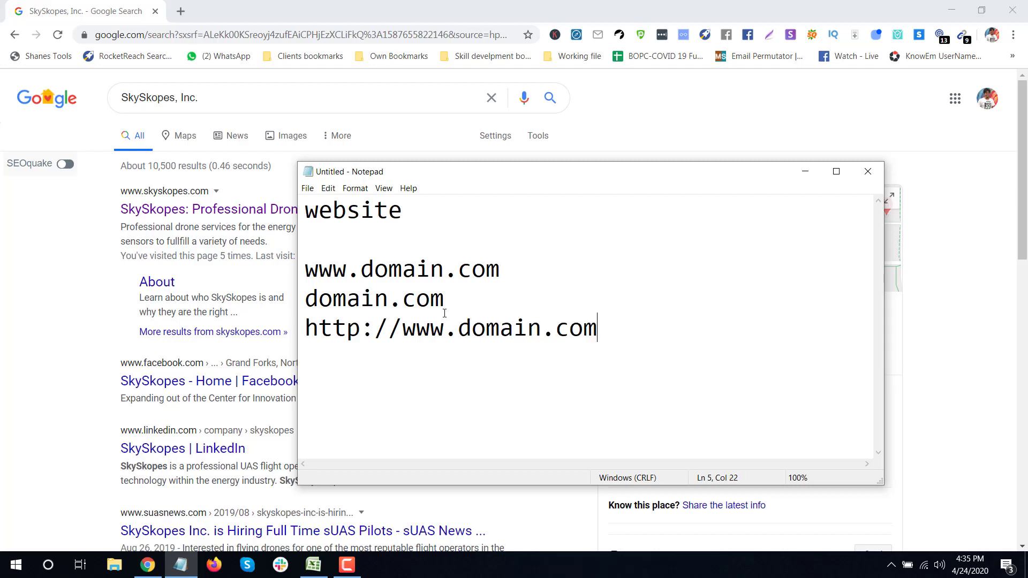
pyautogui.press('Left')
pyautogui.press('Right')
pyautogui.press('Up')
pyautogui.press('Down')
pyautogui.press('Left')
pyautogui.press('Left')
pyautogui.press('Left')
pyautogui.press('Left')
pyautogui.press('Left')
pyautogui.press('Left')
pyautogui.write('s')
pyautogui.press('BackSpace')
pyautogui.click(601, 329)
pyautogui.hotkey('shift', 'Home')
pyautogui.hotkey('shift', 'Up')
pyautogui.hotkey('shift', 'Up')
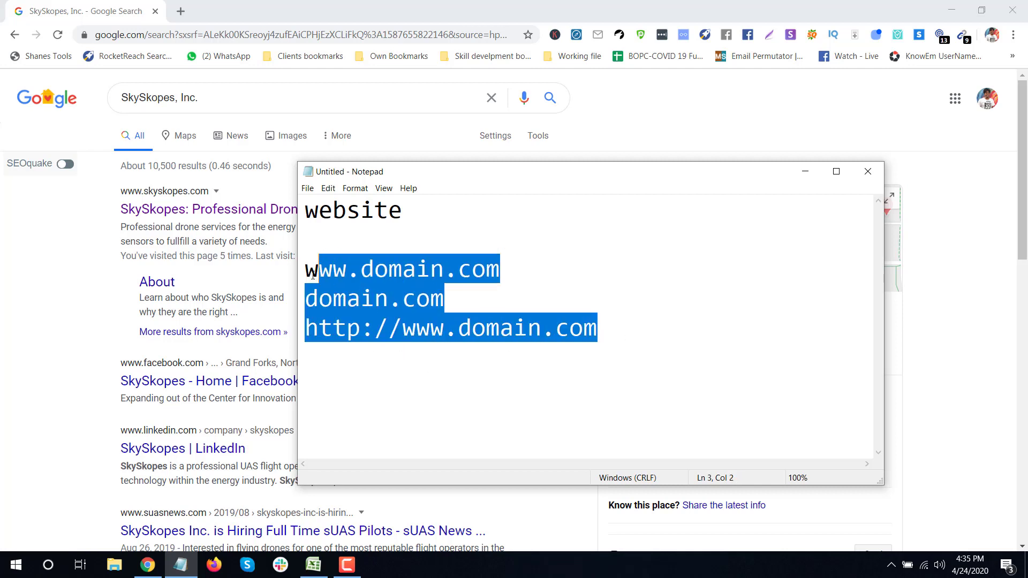
pyautogui.click(361, 328)
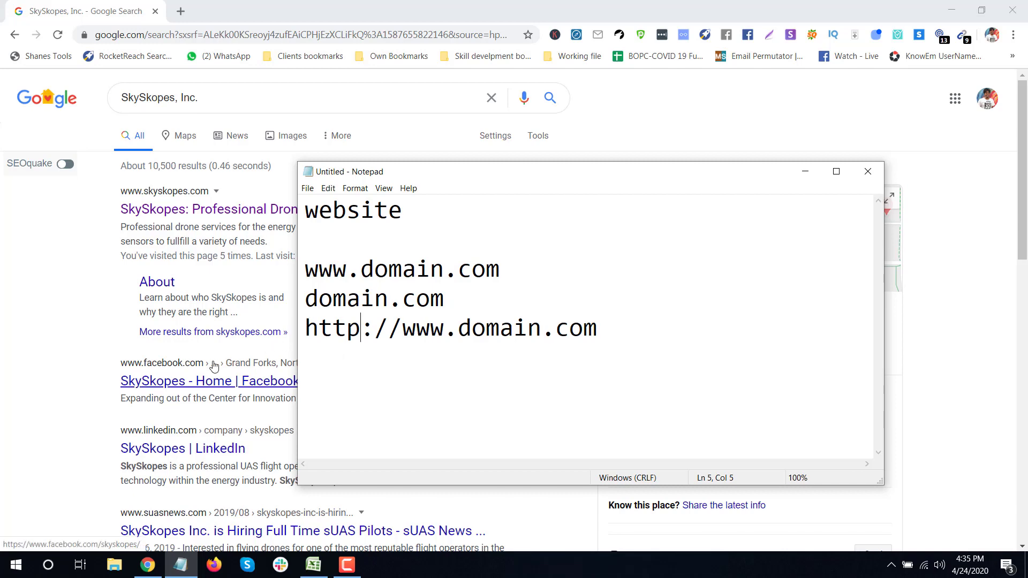
# Step: Copy the company name Airobotics from cell A3 of the Excel company list and search Google for it in Chrome
pyautogui.click(2, 292)
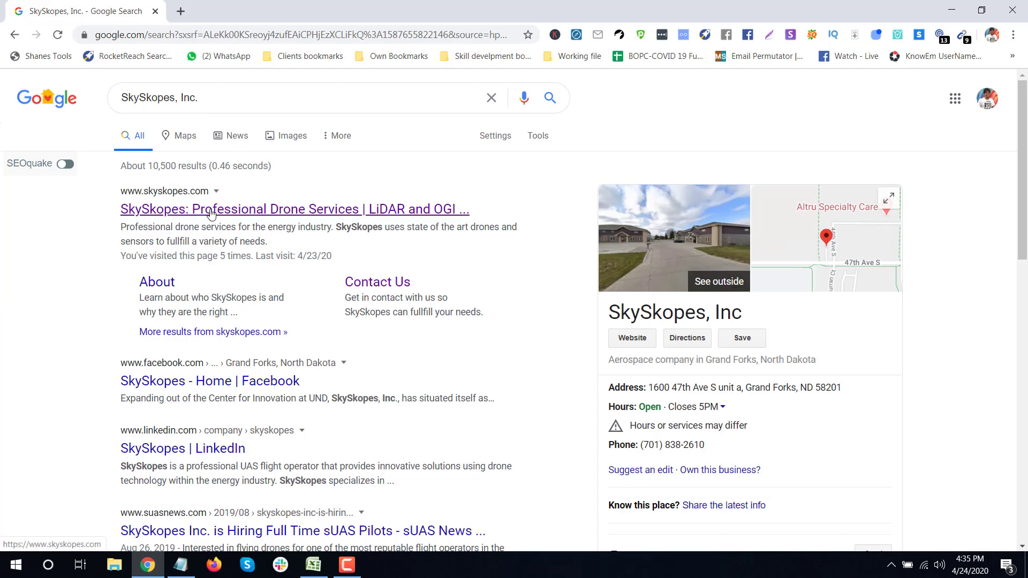
pyautogui.click(314, 565)
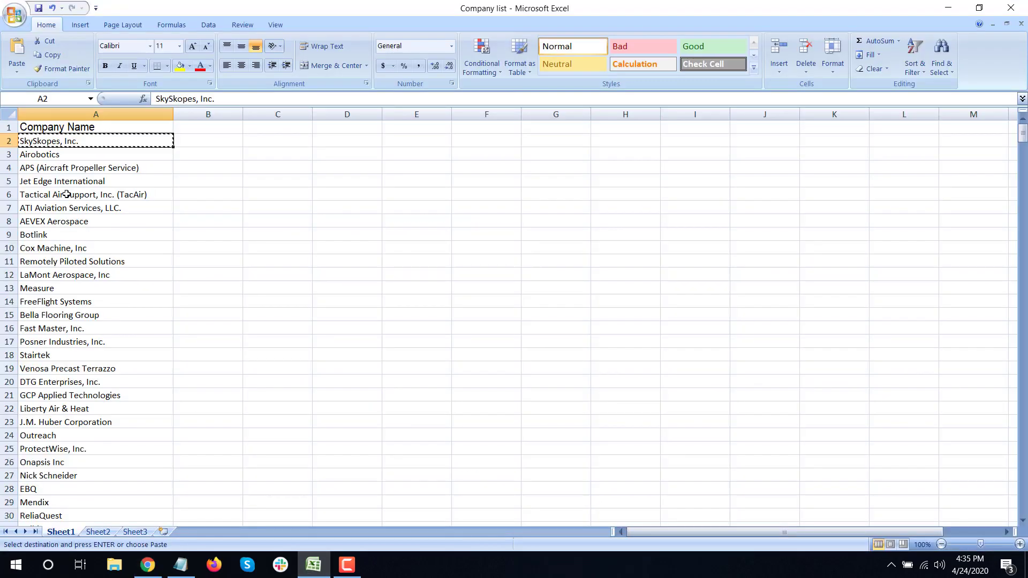
pyautogui.click(51, 159)
pyautogui.hotkey('ctrl', 'c')
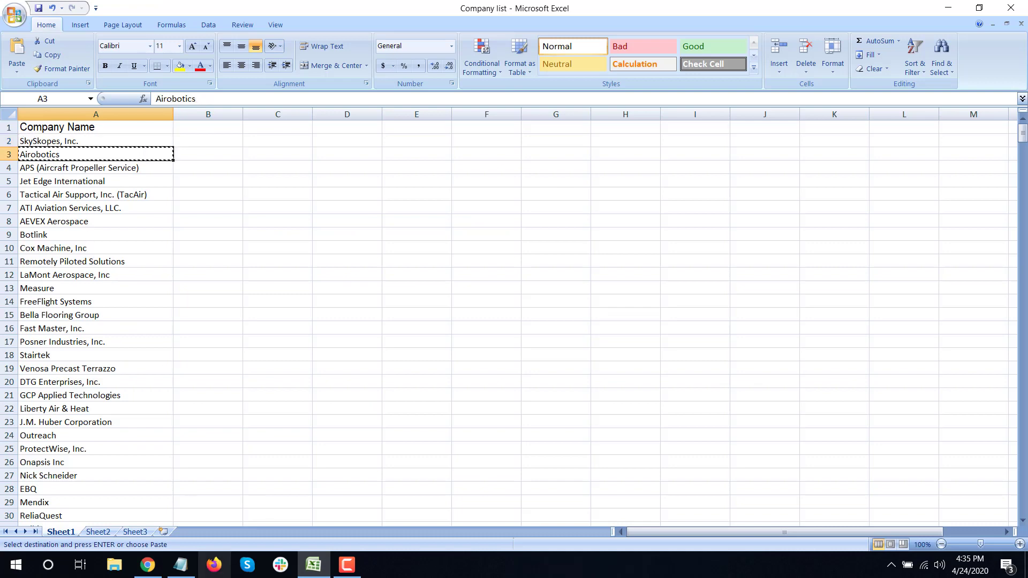
pyautogui.click(148, 565)
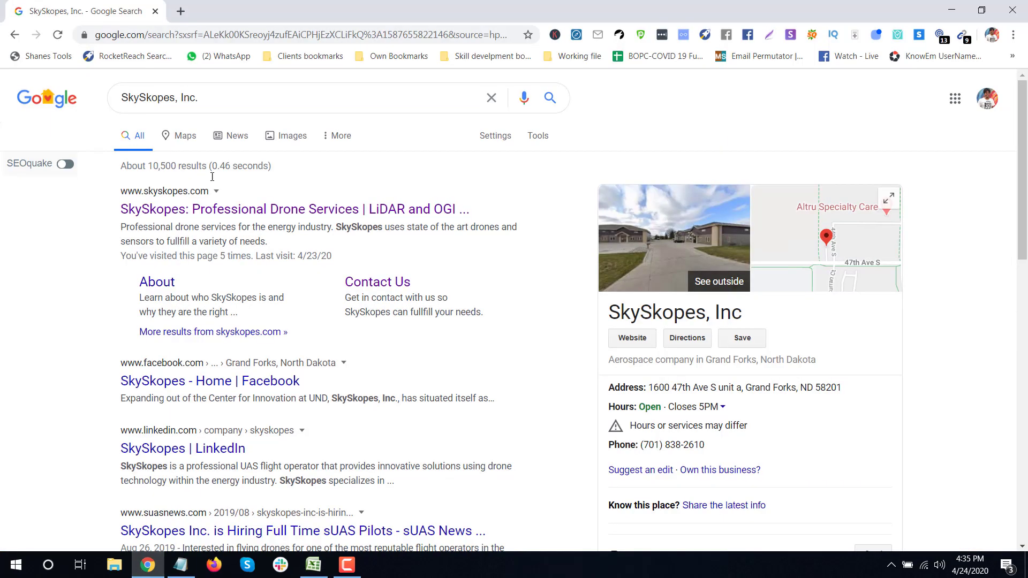
pyautogui.tripleClick(185, 97)
pyautogui.hotkey('ctrl', 'v')
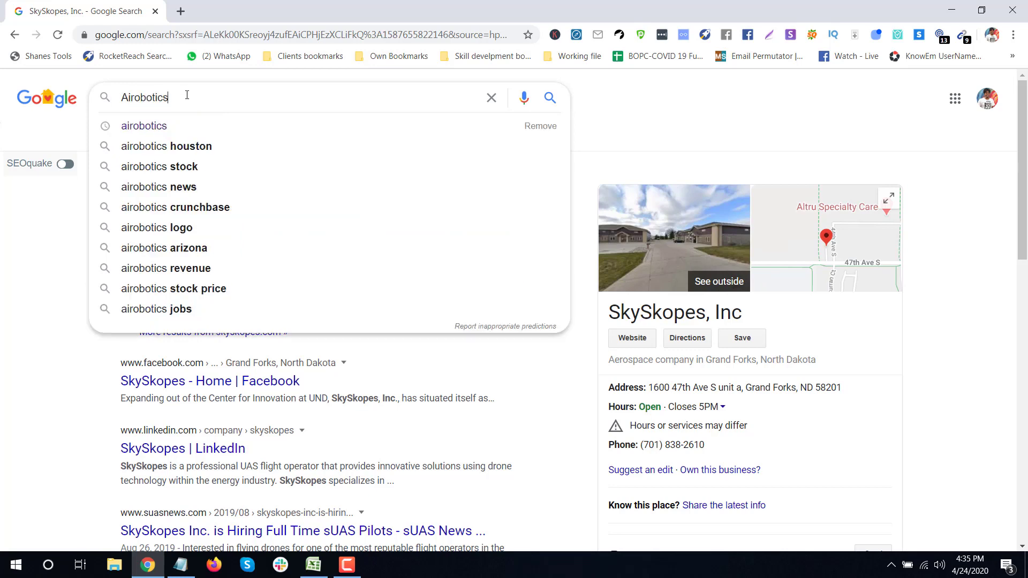
pyautogui.press('Return')
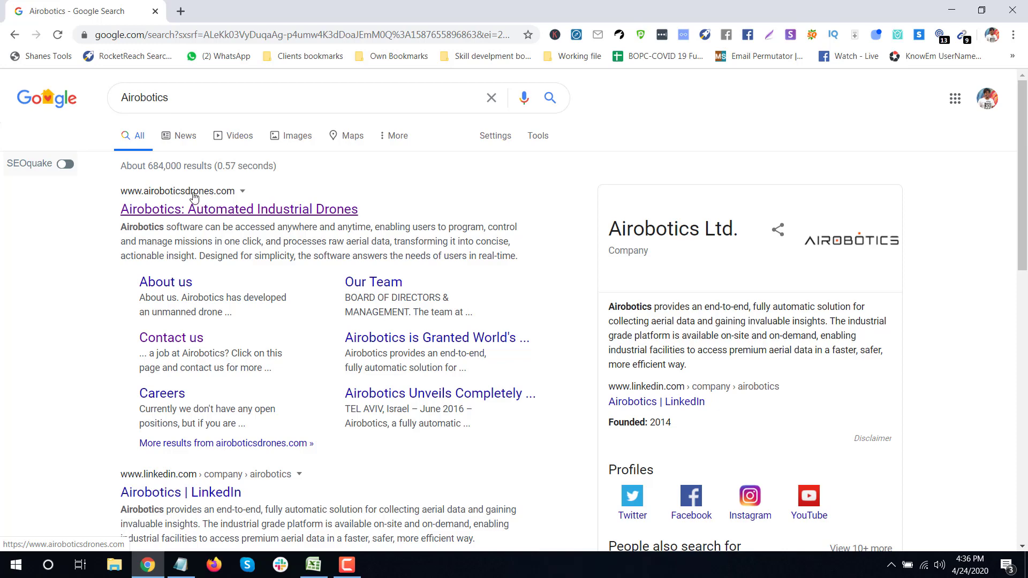
# Step: Examine the Airobotics search results for the company's official website, and return to the company list in Excel
pyautogui.scroll(-2, 194, 198)
pyautogui.scroll(-2, 153, 343)
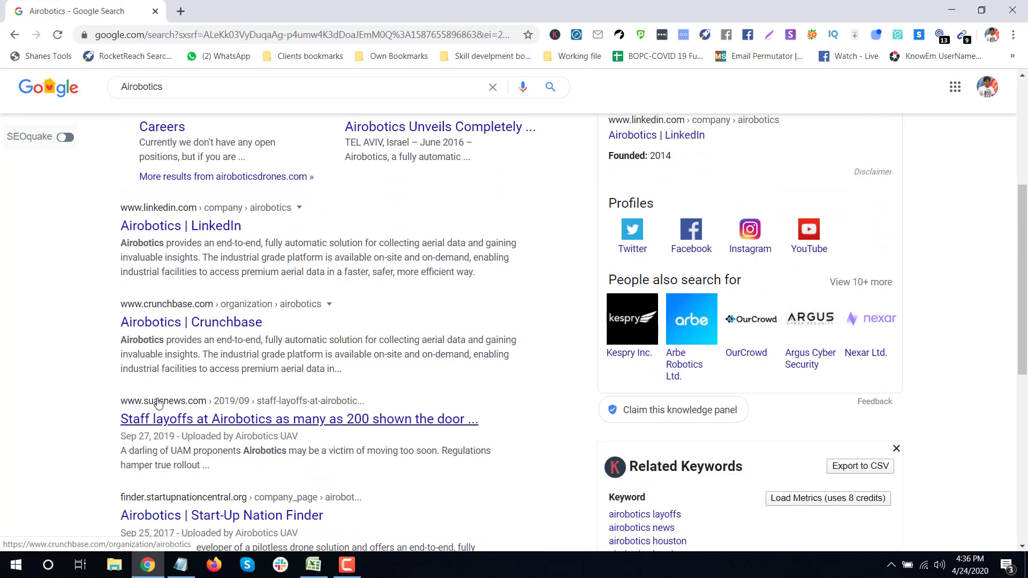
pyautogui.scroll(-1, 146, 338)
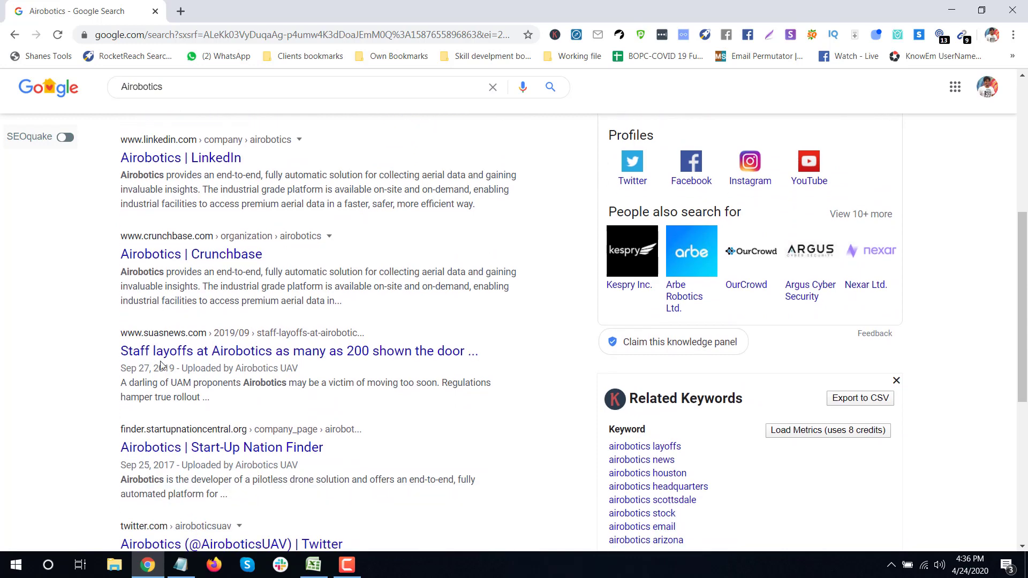
pyautogui.scroll(6, 153, 356)
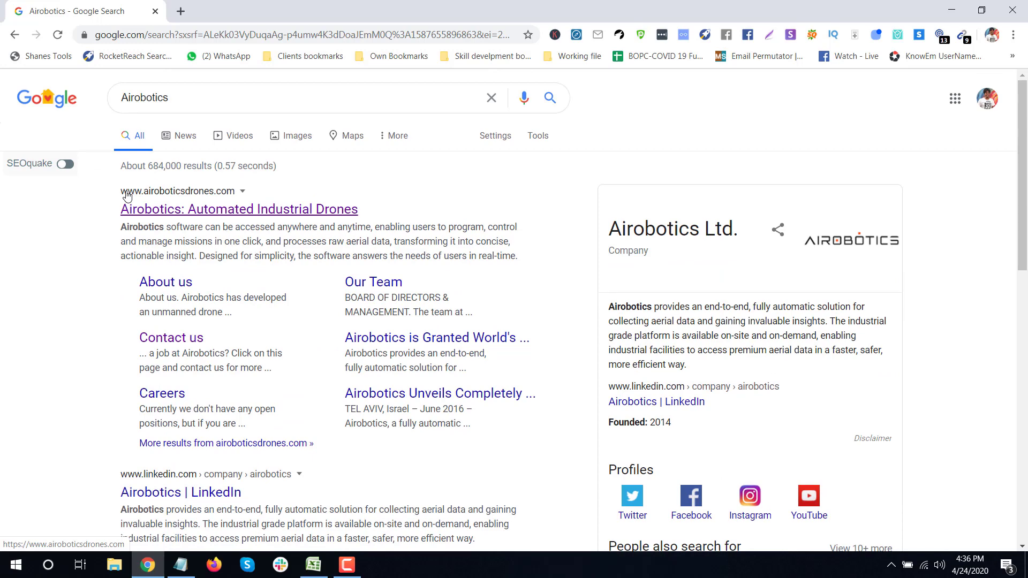
pyautogui.scroll(-4, 127, 224)
pyautogui.scroll(4, 126, 337)
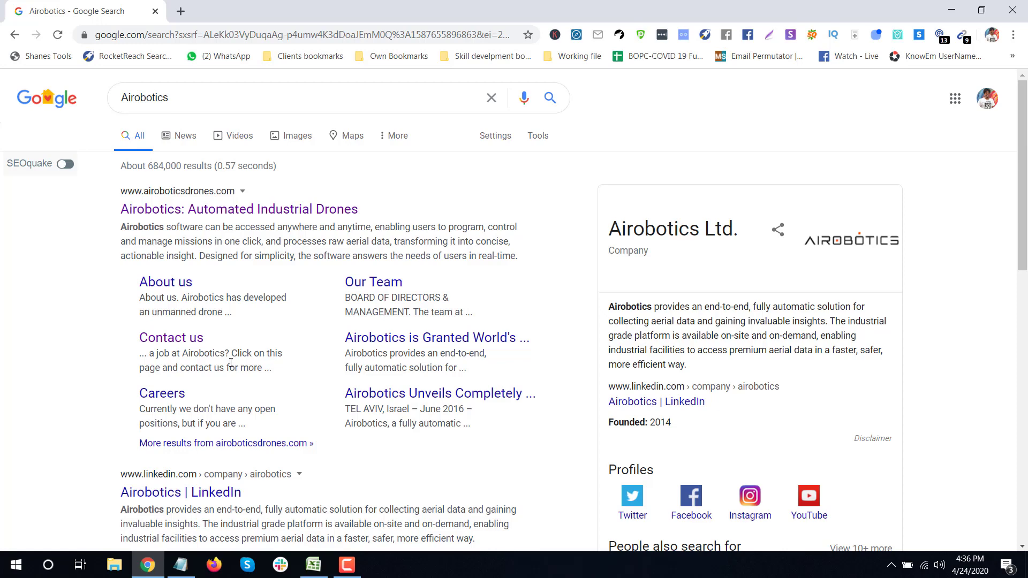
pyautogui.click(313, 565)
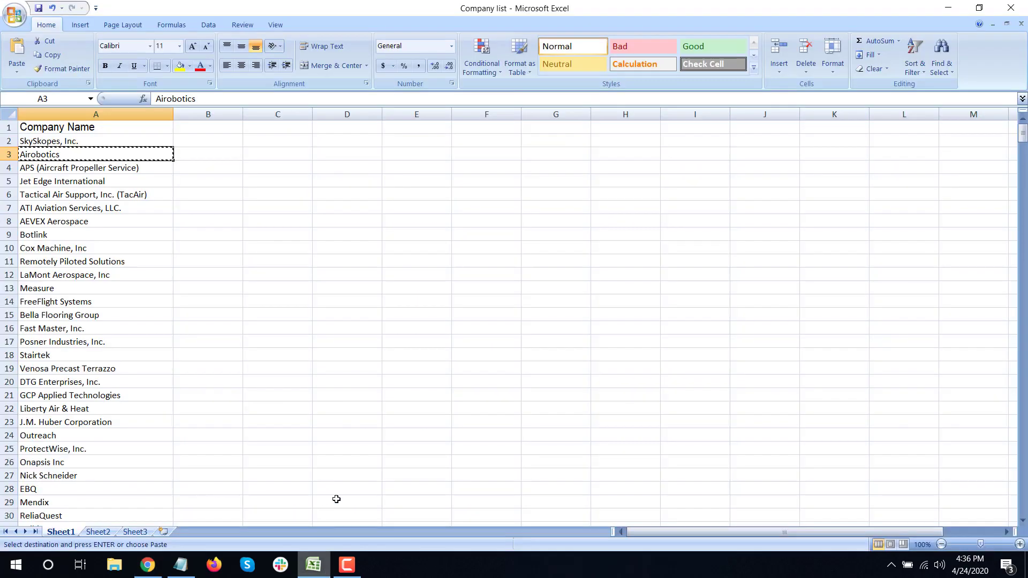
# Step: Enter the heading Website in cell B1 beside Company Name
pyautogui.click(60, 127)
pyautogui.click(334, 141)
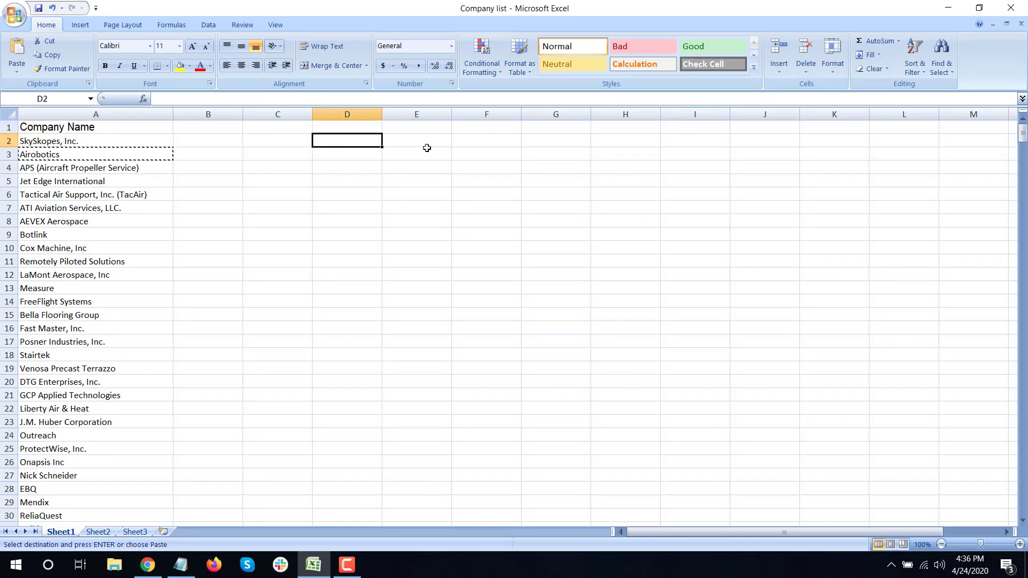
pyautogui.click(213, 127)
pyautogui.write('Websi')
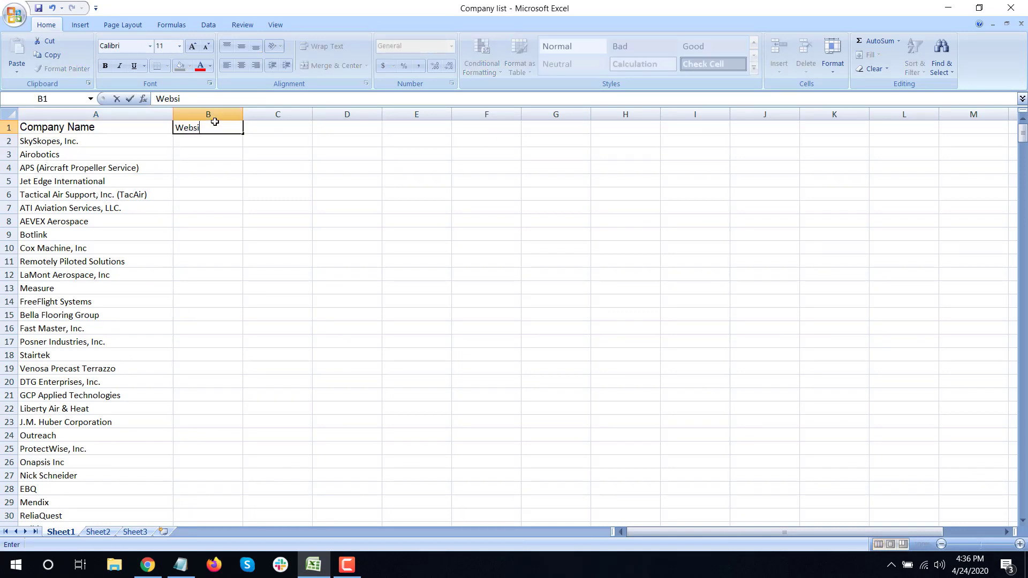
pyautogui.write('te')
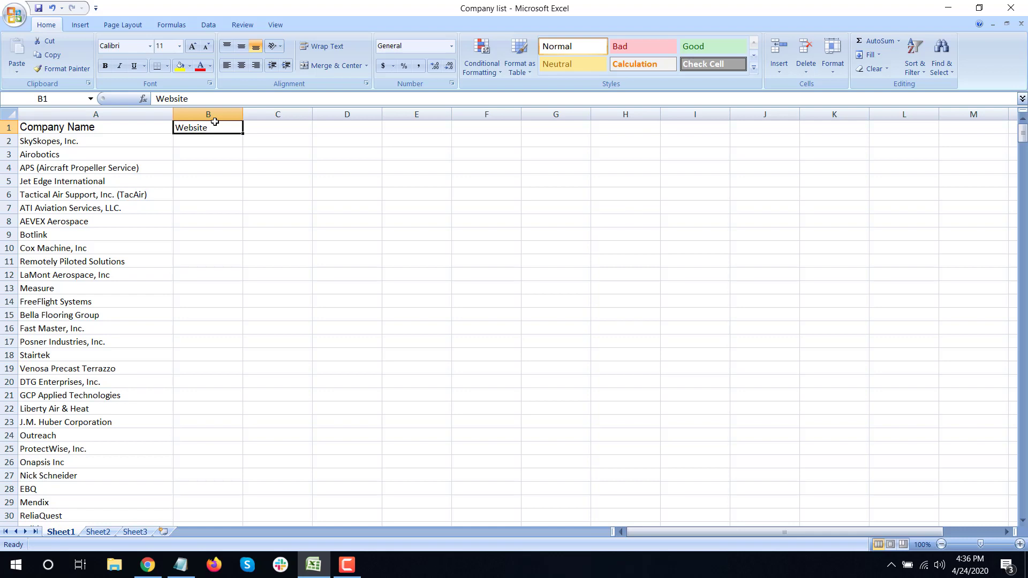
pyautogui.press('Down')
pyautogui.press('Left')
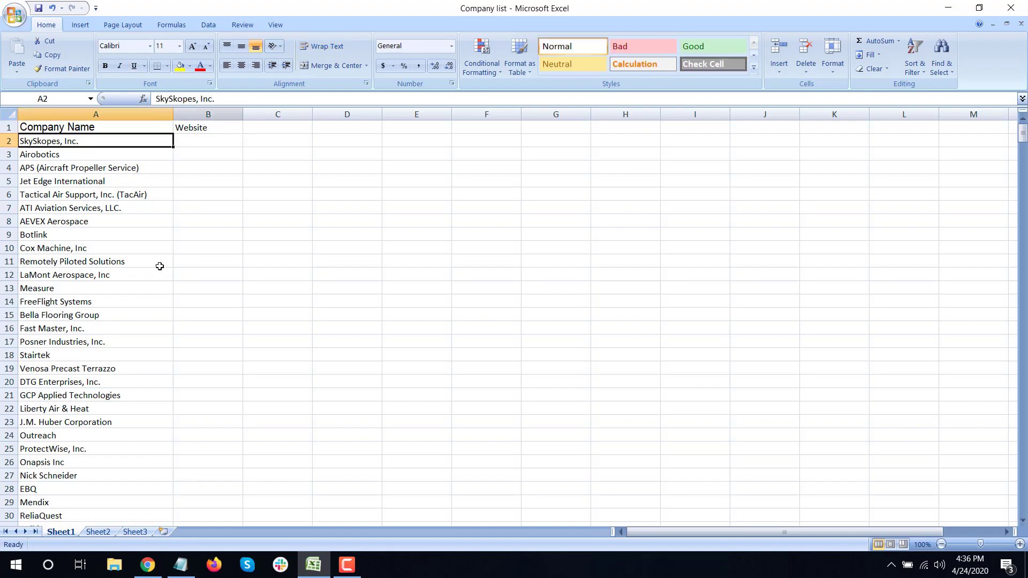
pyautogui.click(63, 249)
pyautogui.click(63, 143)
pyautogui.click(154, 168)
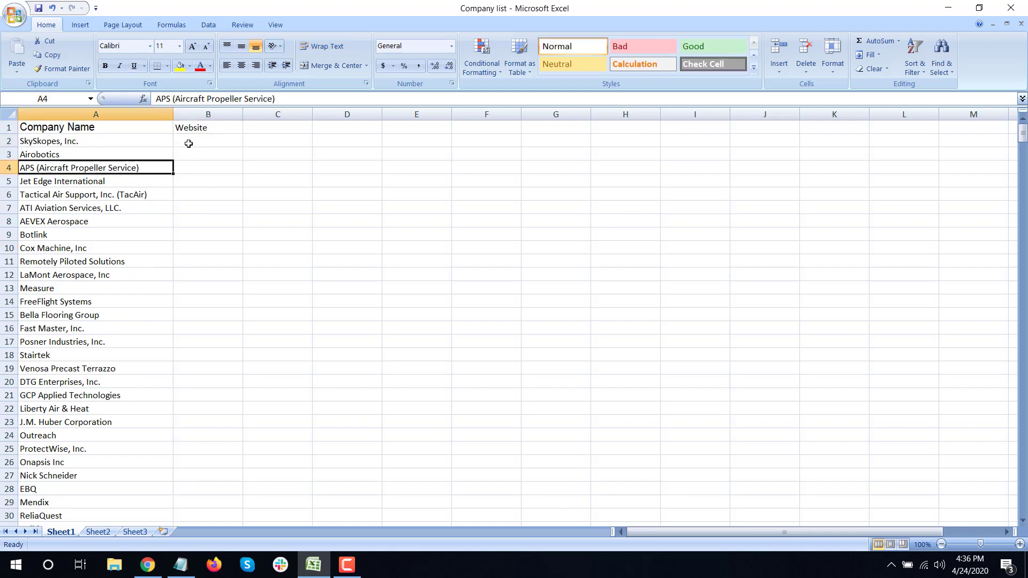
pyautogui.click(188, 142)
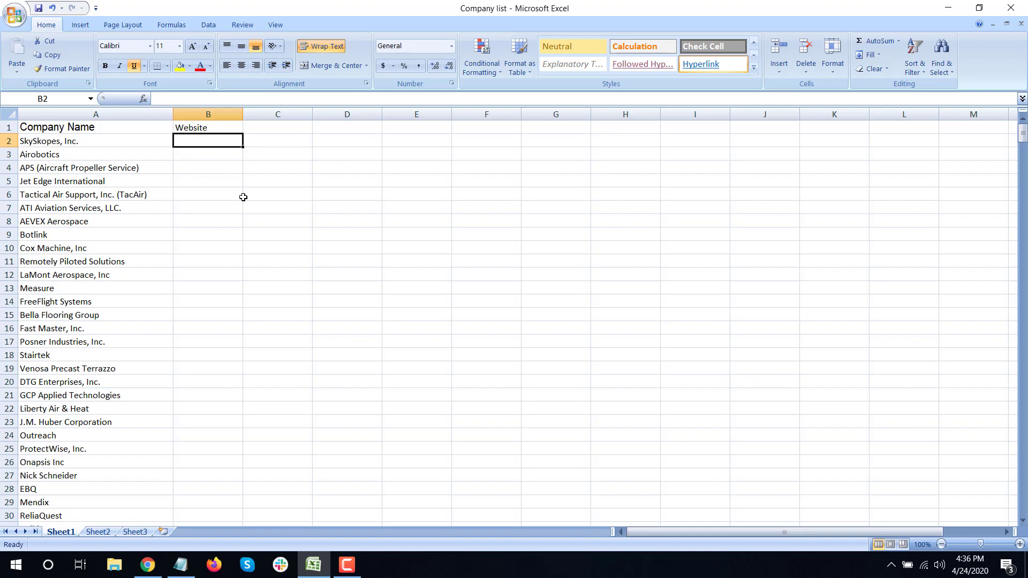
pyautogui.click(202, 167)
pyautogui.click(202, 125)
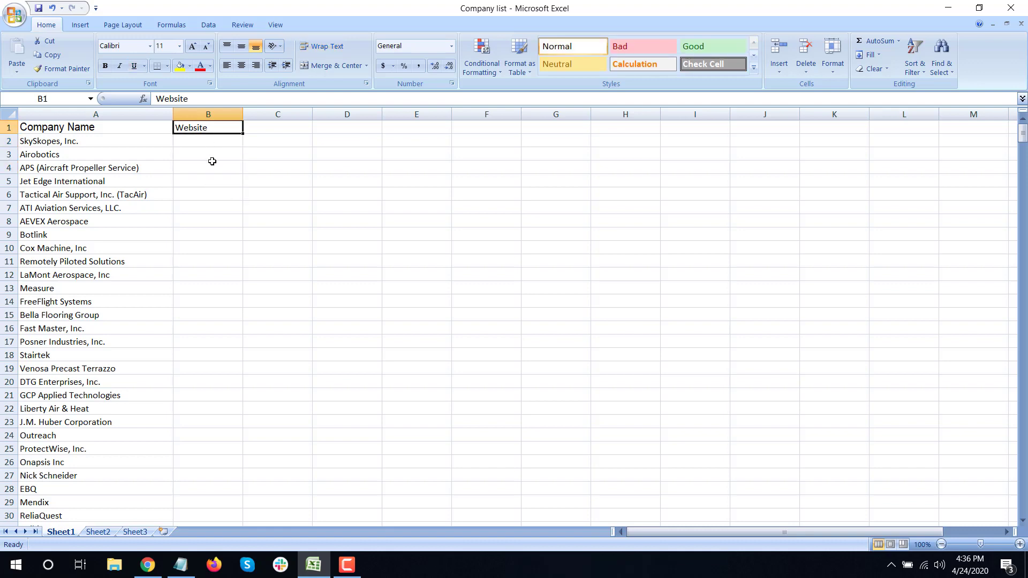
# Step: Undo the Website heading entered in cell B1
pyautogui.hotkey('ctrl', 'z')
pyautogui.hotkey('ctrl', 'z')
pyautogui.hotkey('ctrl', 'z')
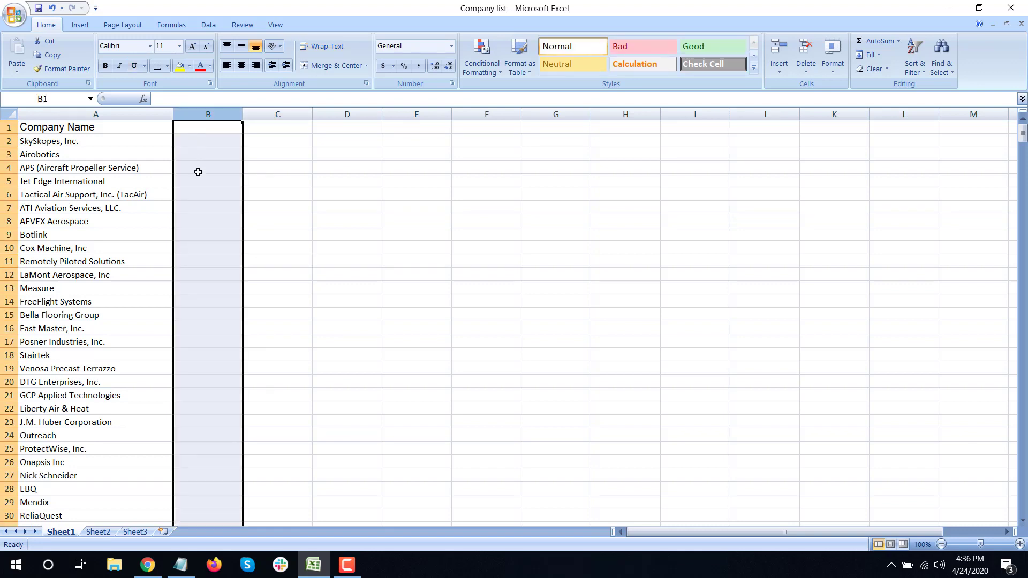
# Step: Enter the column headings Address, Phone, Email and Website in cells B1 to E1
pyautogui.click(192, 129)
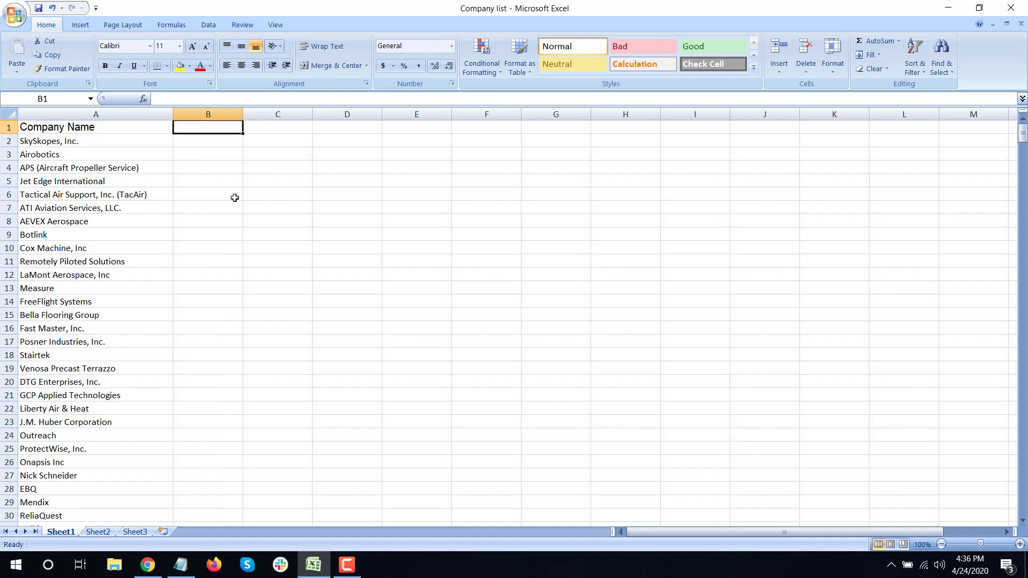
pyautogui.press('Left')
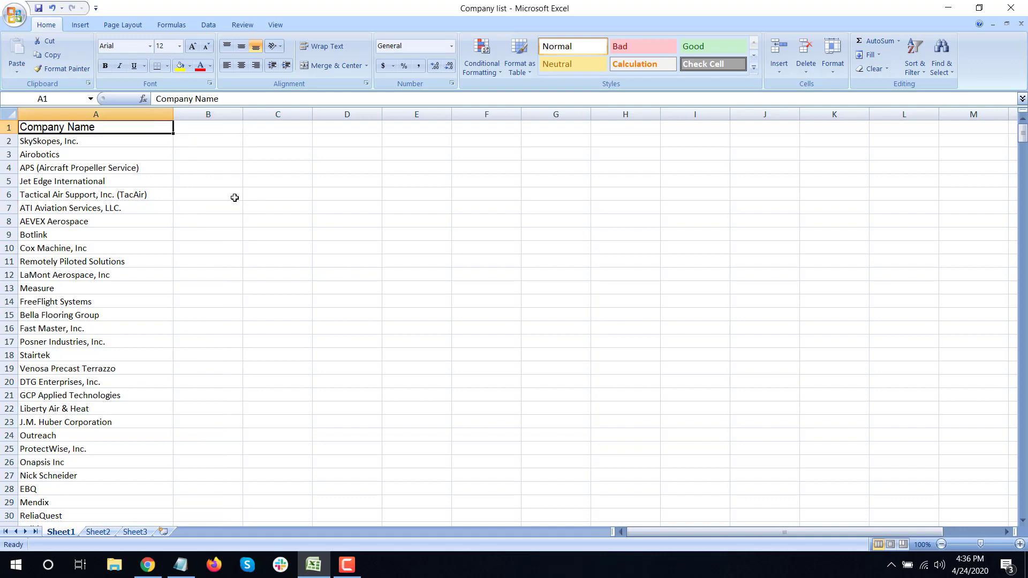
pyautogui.press('Right')
pyautogui.write('Add')
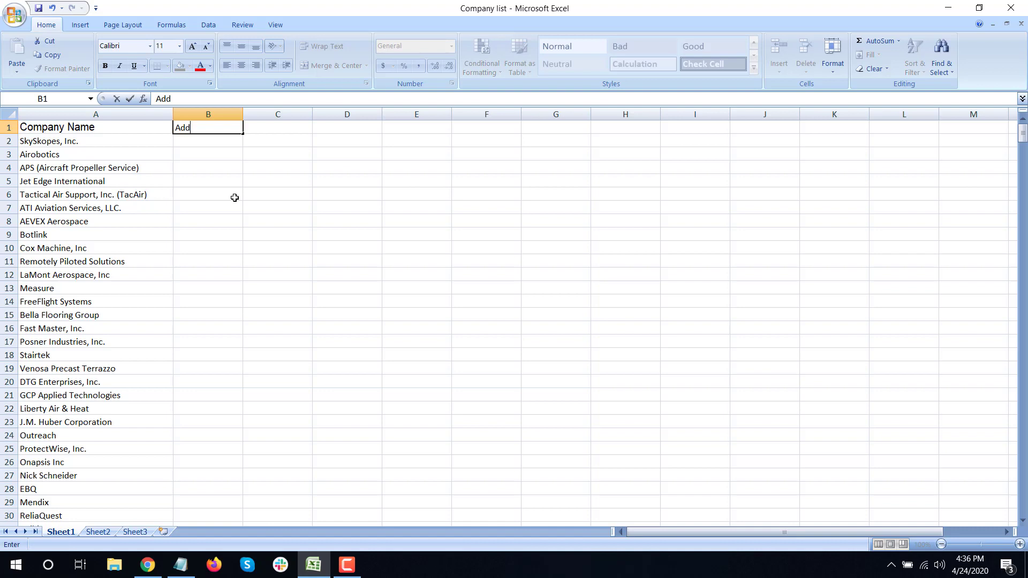
pyautogui.write('ress')
pyautogui.press('Tab')
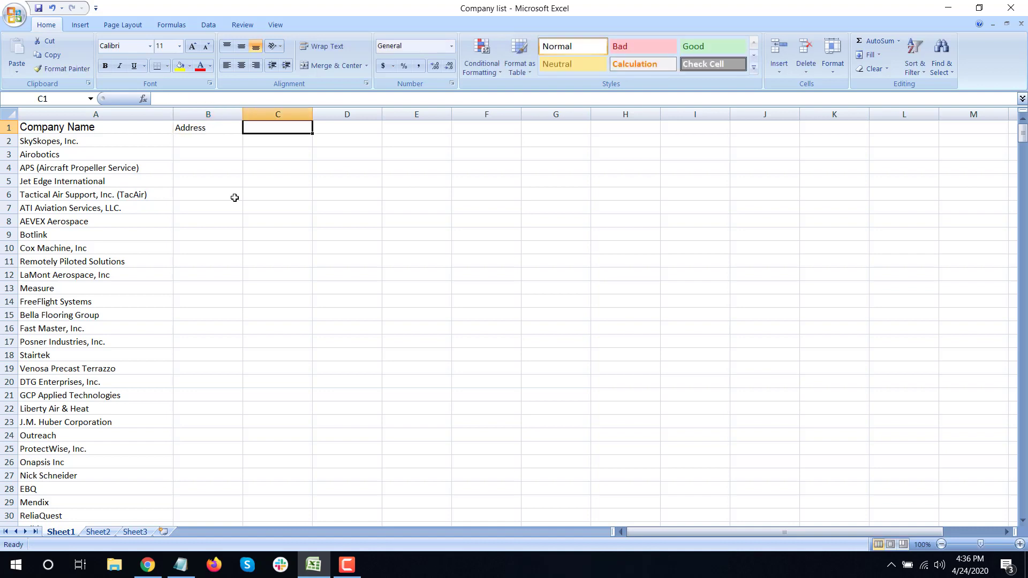
pyautogui.write('Phone')
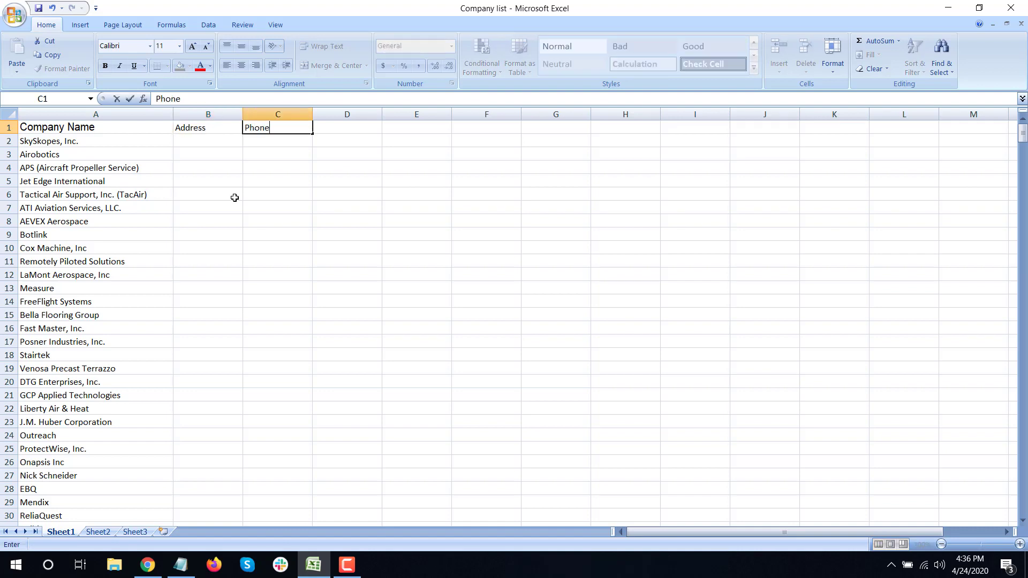
pyautogui.press('Tab')
pyautogui.write('Email')
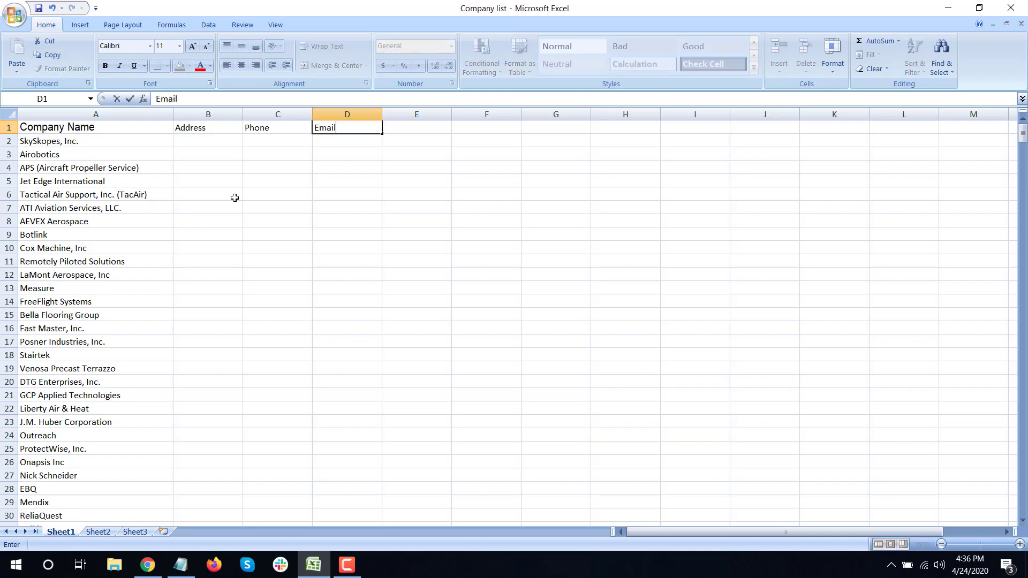
pyautogui.press('Tab')
pyautogui.write('Website')
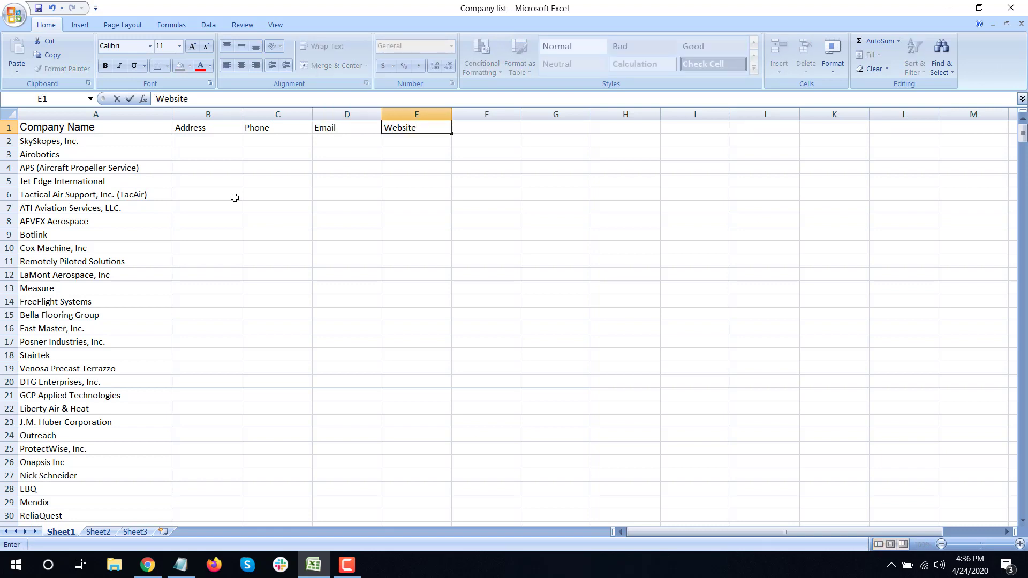
pyautogui.hotkey('ctrl', 'Return')
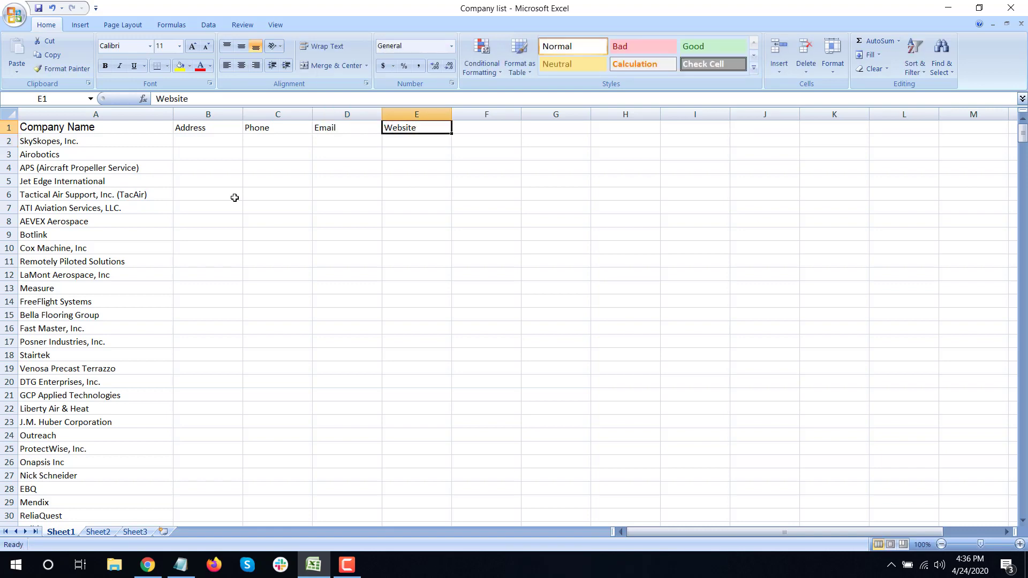
pyautogui.click(418, 235)
pyautogui.click(416, 114)
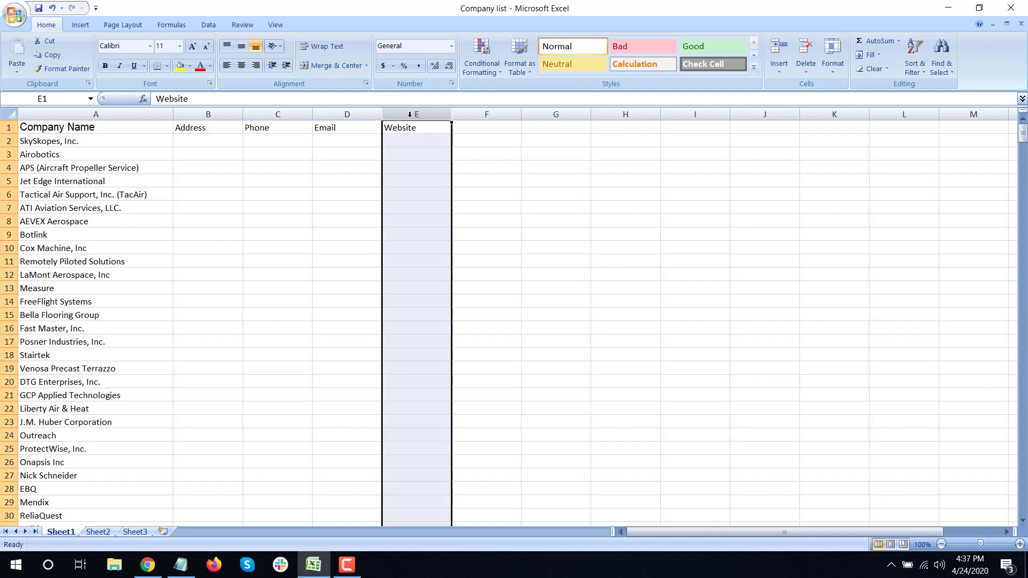
pyautogui.click(401, 169)
# Step: Set the font size of the whole heading row to 16
pyautogui.click(9, 128)
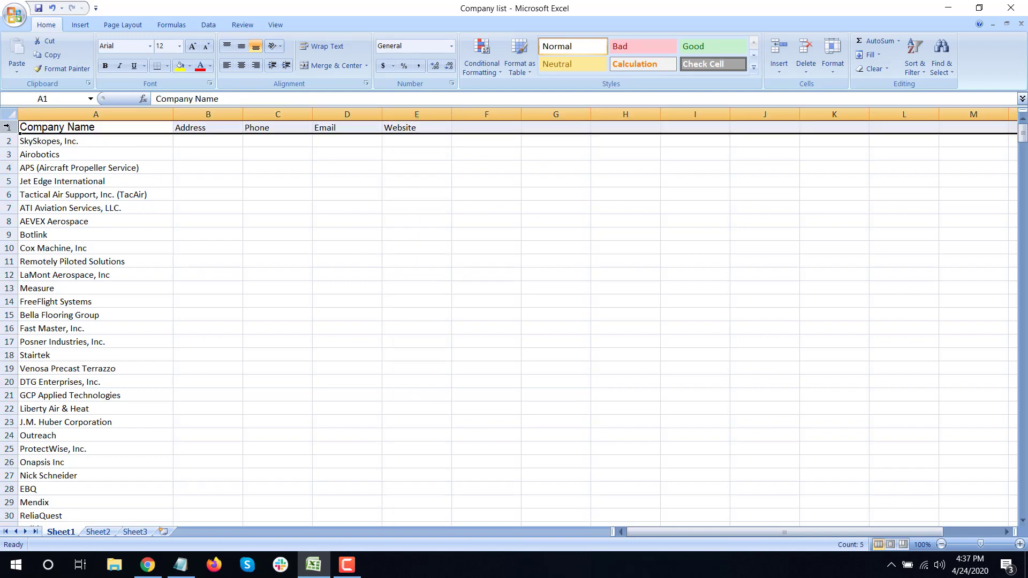
pyautogui.click(180, 47)
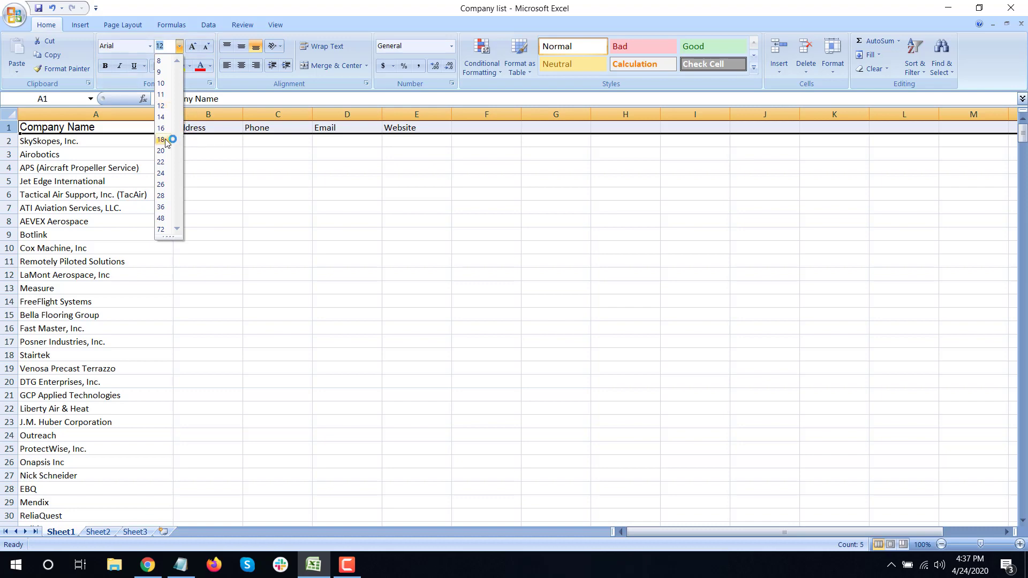
pyautogui.click(161, 128)
pyautogui.click(234, 191)
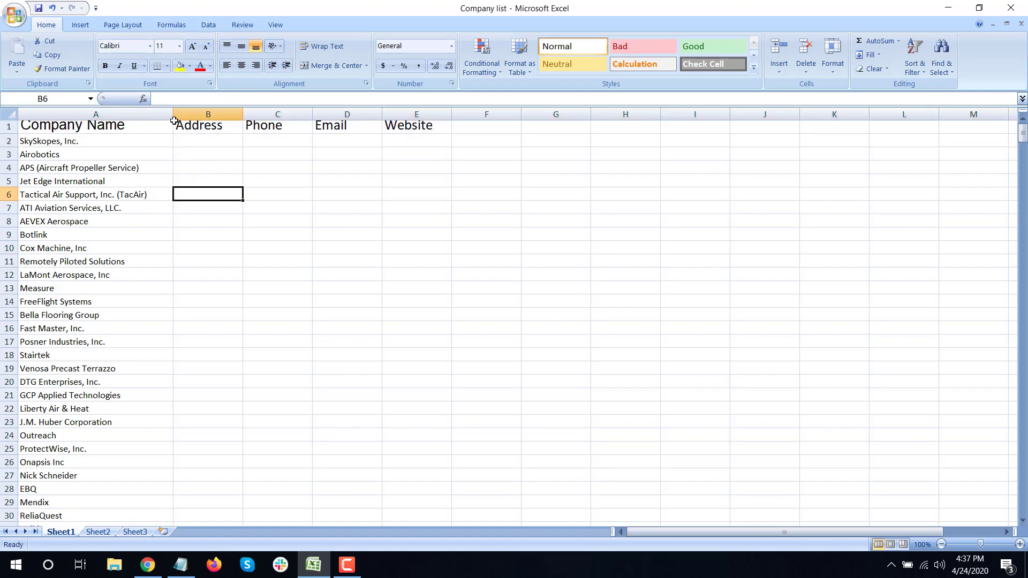
# Step: Auto-fit the width of column A to its contents
pyautogui.click(172, 124)
pyautogui.doubleClick(173, 115)
pyautogui.click(182, 208)
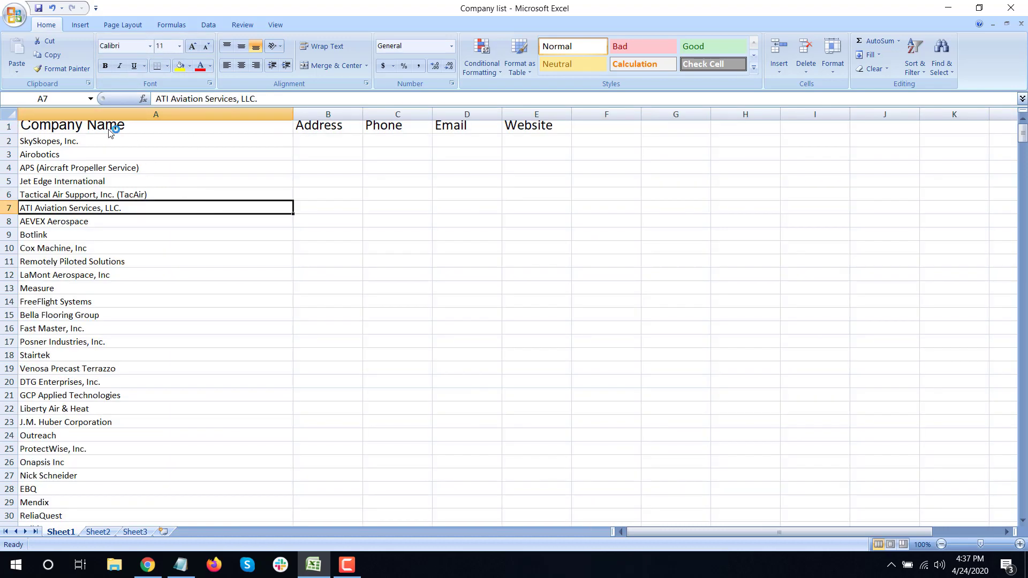
# Step: Set the font size of the whole heading row to 14
pyautogui.click(9, 127)
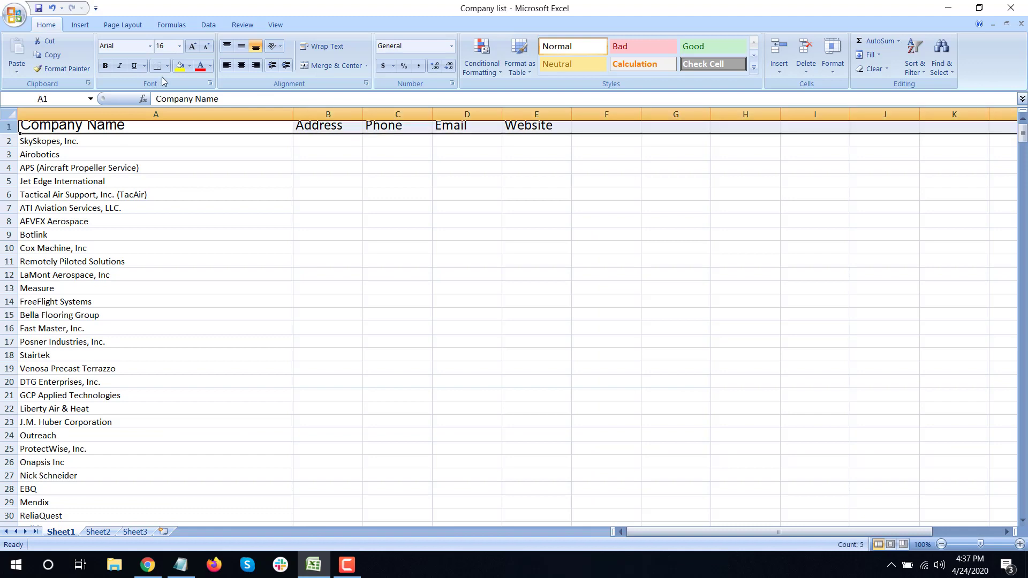
pyautogui.click(179, 46)
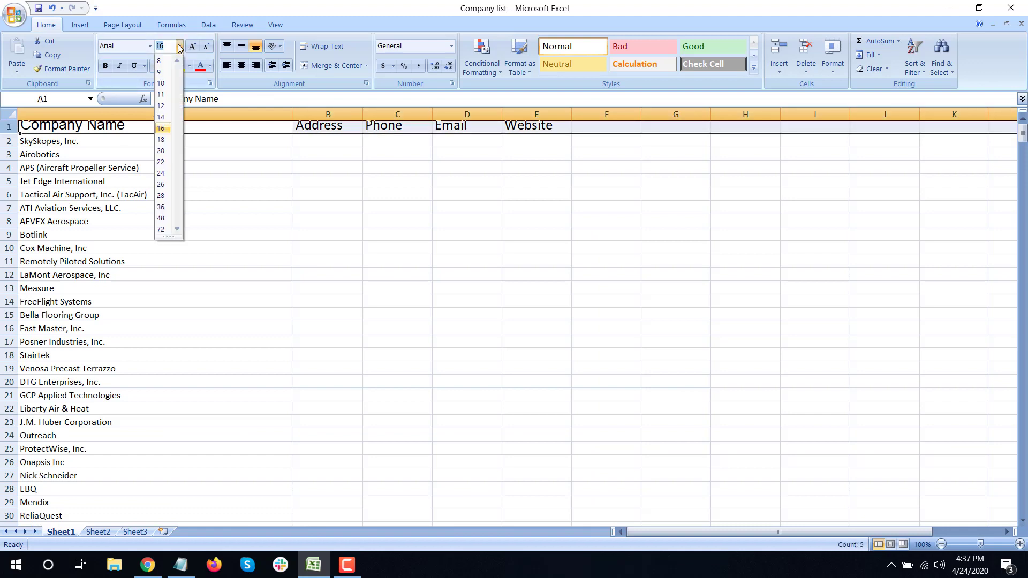
pyautogui.click(163, 116)
pyautogui.click(329, 247)
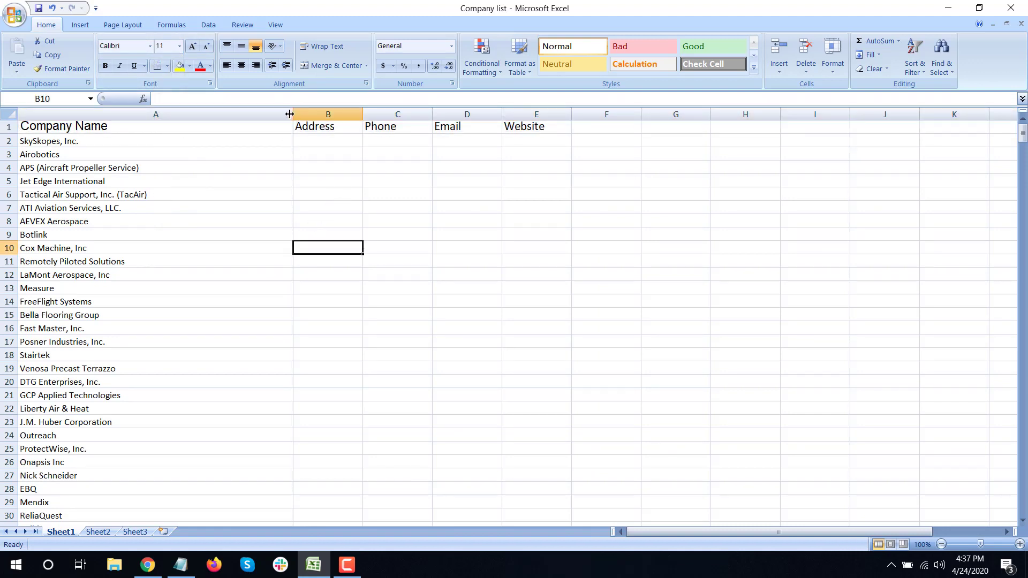
# Step: Narrow column A so it fits the company names more closely
pyautogui.moveTo(289, 114); pyautogui.dragTo(231, 114)
pyautogui.click(395, 209)
pyautogui.click(473, 151)
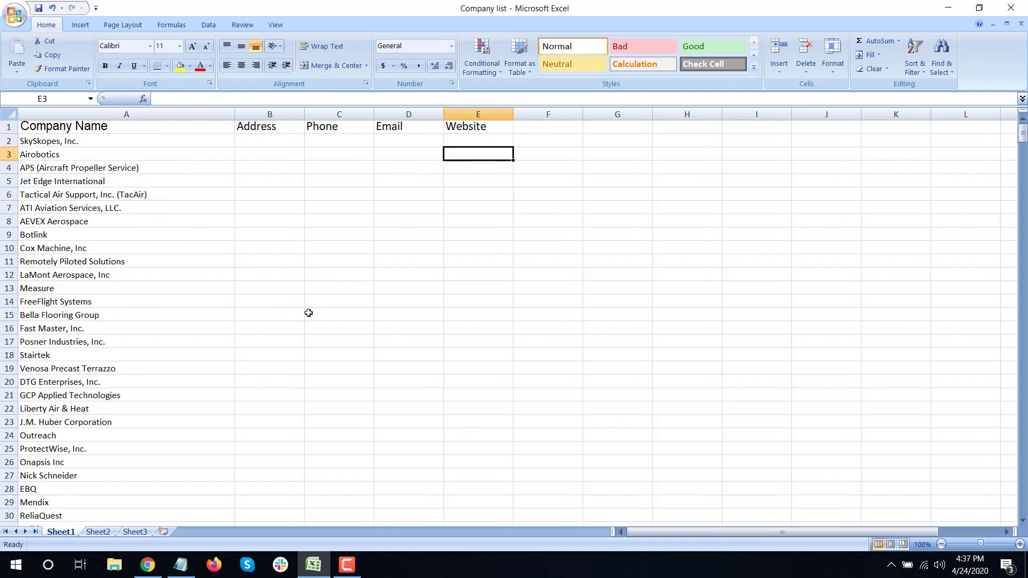
pyautogui.click(356, 139)
pyautogui.click(409, 132)
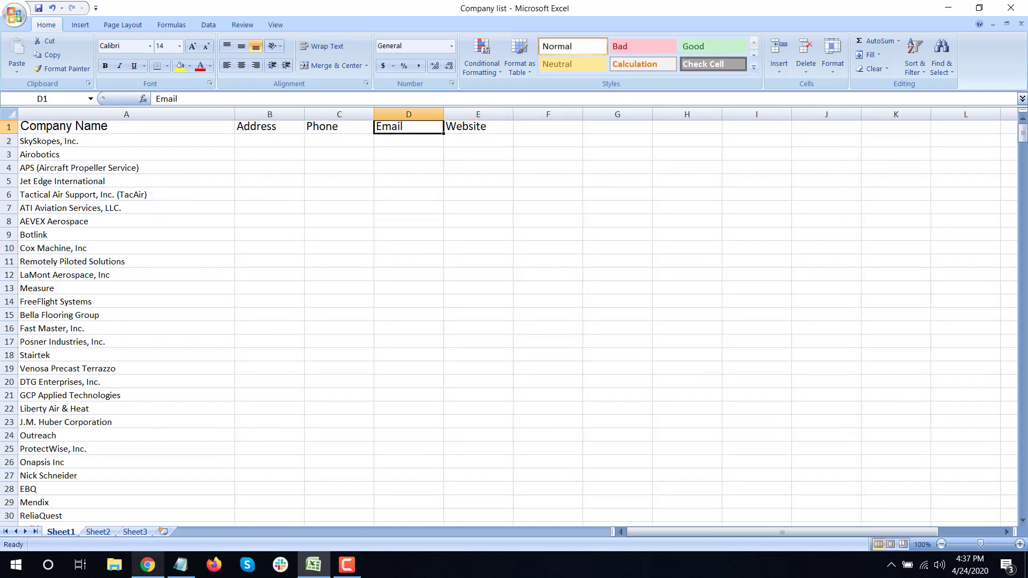
# Step: Copy the company name SkySkopes, Inc. from cell A2 and search for it on Google in Chrome
pyautogui.click(147, 565)
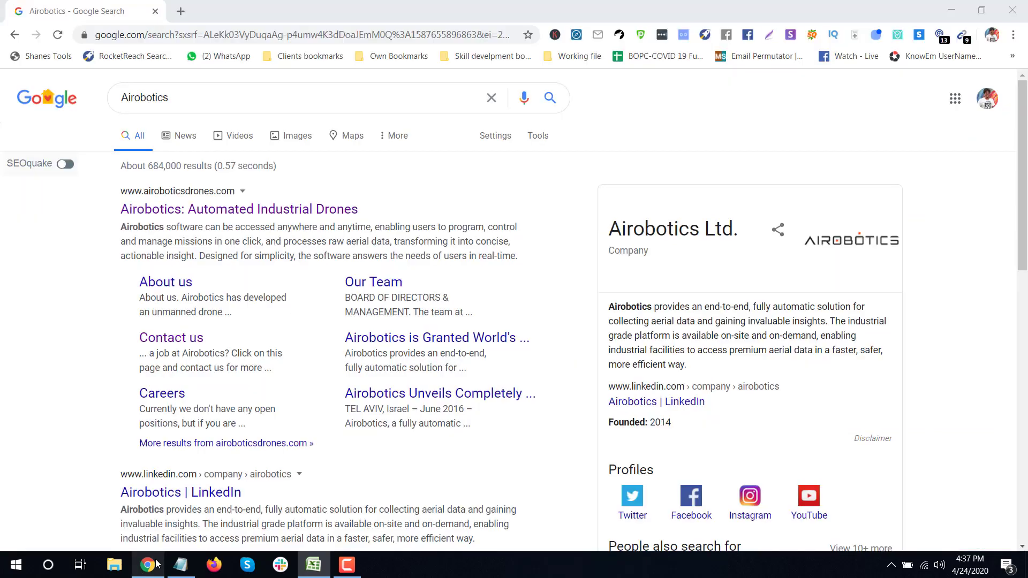
pyautogui.click(315, 566)
pyautogui.click(48, 139)
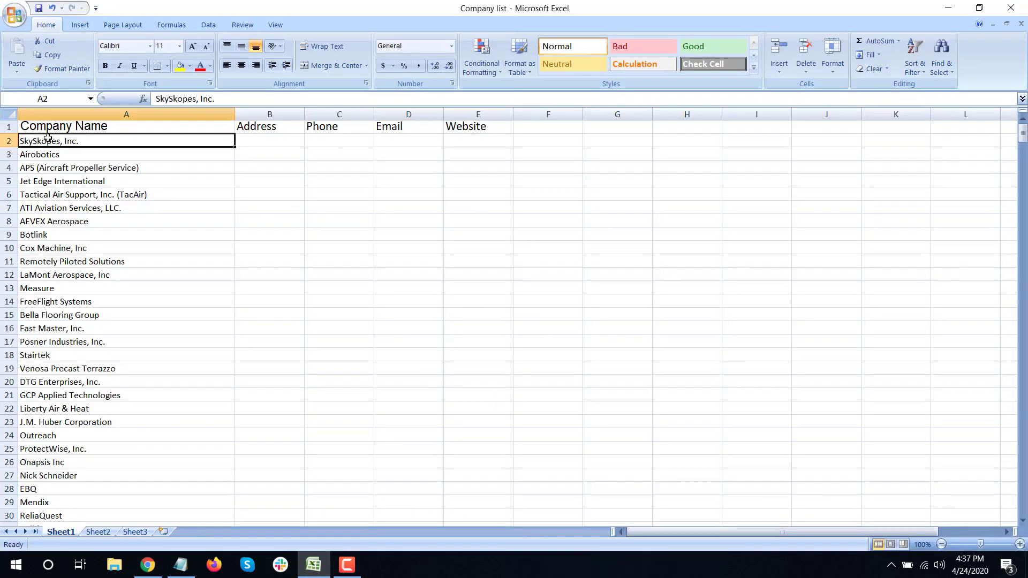
pyautogui.hotkey('ctrl', 'c')
pyautogui.click(148, 565)
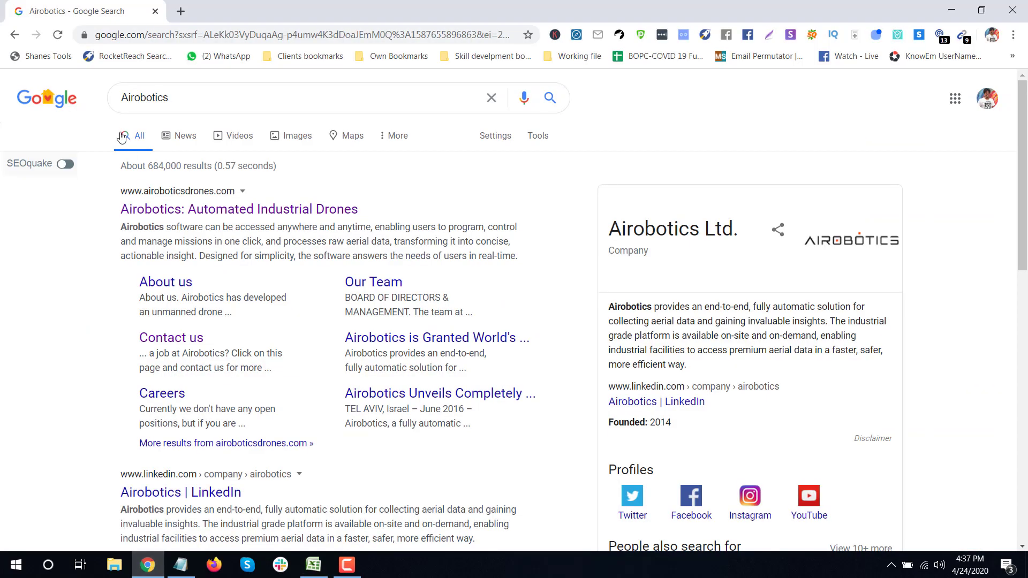
pyautogui.doubleClick(172, 97)
pyautogui.hotkey('ctrl', 'v')
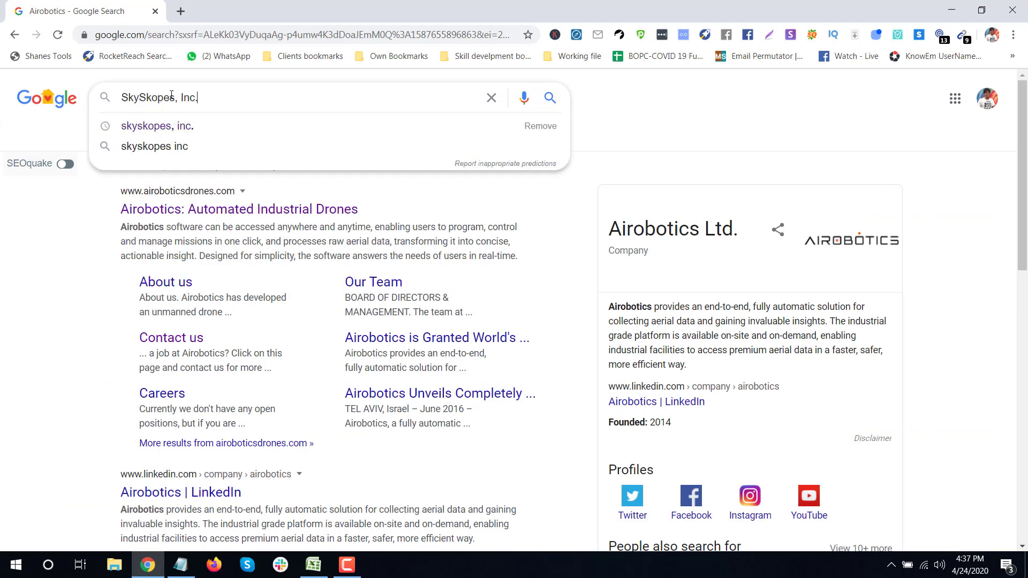
pyautogui.press('Return')
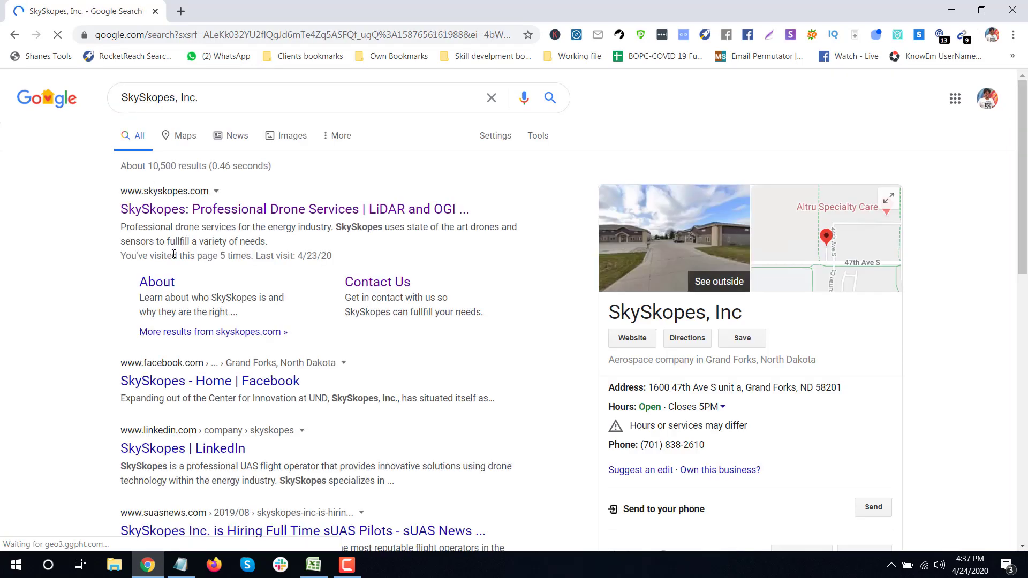
# Step: Examine the company name, address and phone details in Google's business profile for SkySkopes, Inc
pyautogui.scroll(-1, 680, 332)
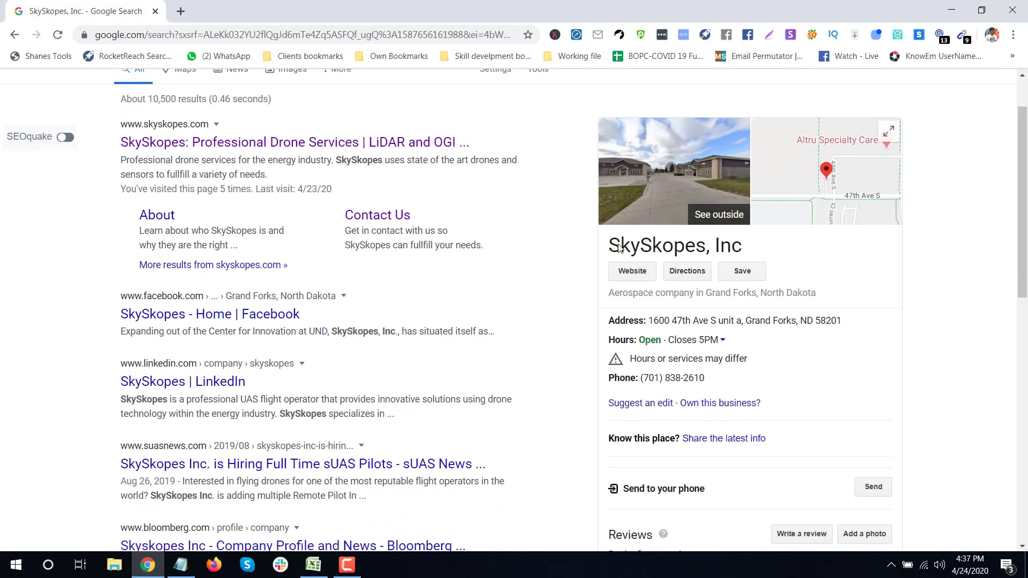
pyautogui.tripleClick(733, 405)
pyautogui.click(734, 436)
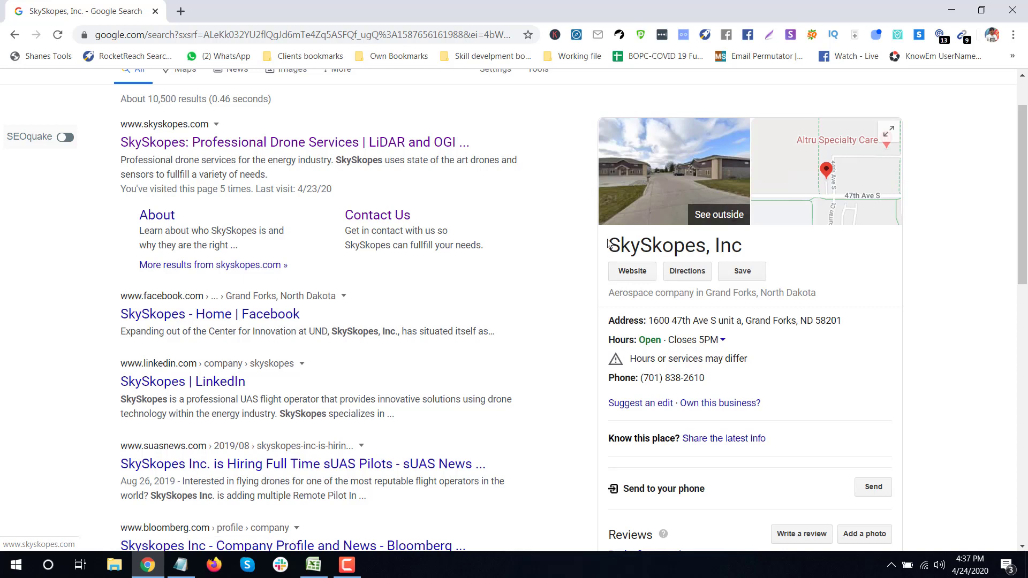
pyautogui.moveTo(609, 246); pyautogui.dragTo(776, 379)
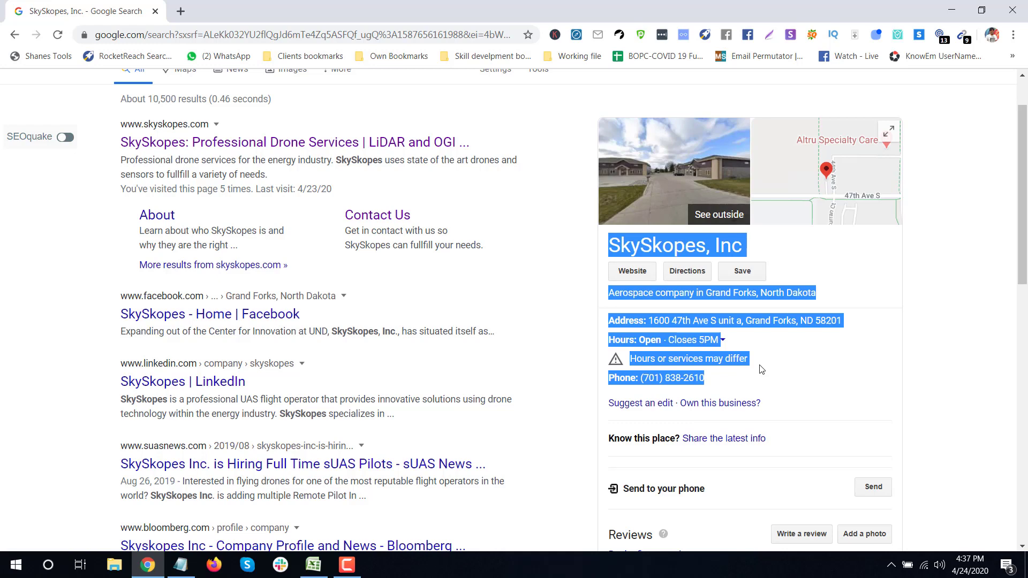
pyautogui.click(665, 345)
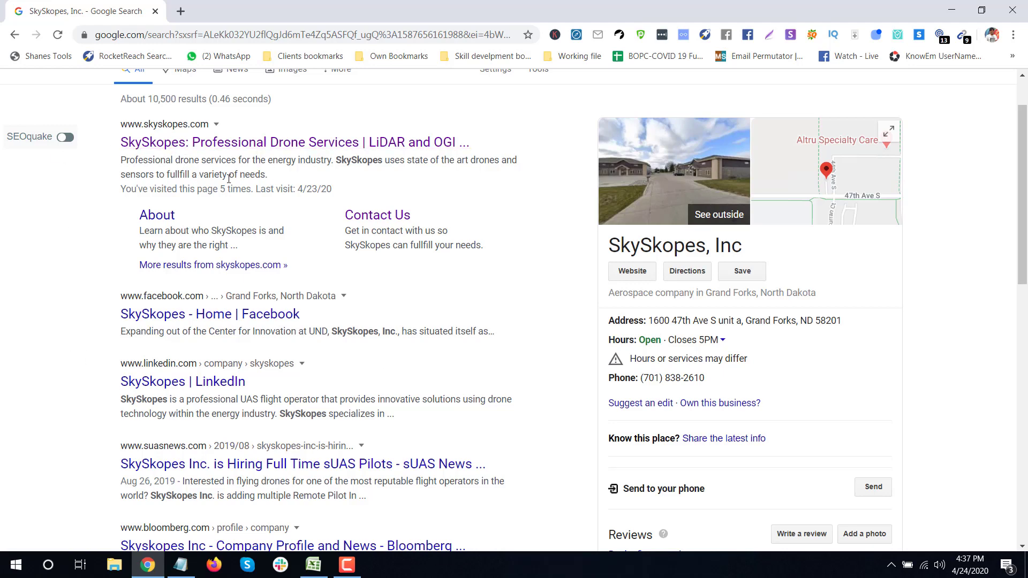
pyautogui.scroll(1, 212, 214)
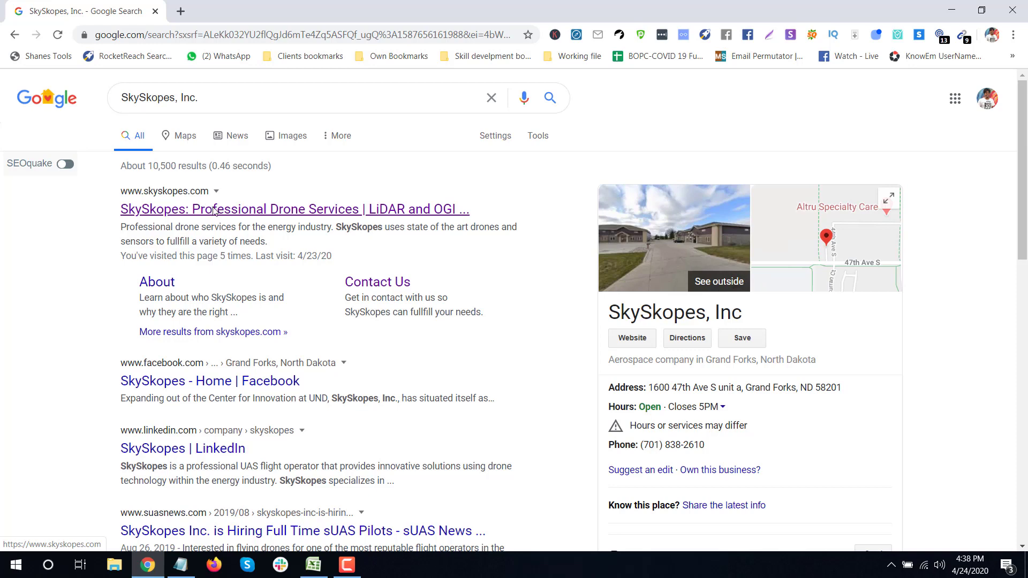
# Step: Open the official SkySkopes website from the search results in a new tab and check it against the searched company
pyautogui.middleClick(204, 207)
pyautogui.click(227, 6)
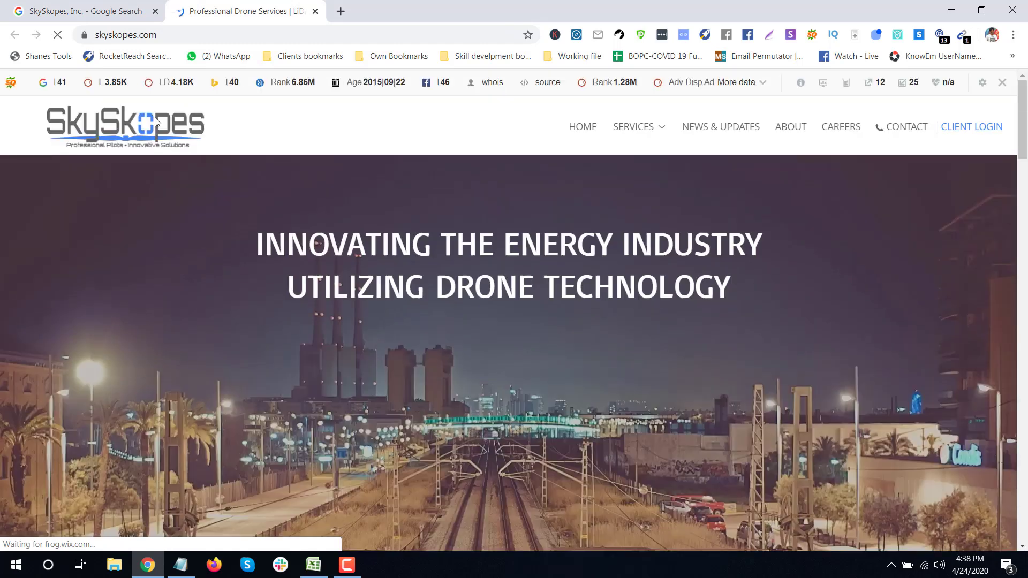
pyautogui.click(75, 10)
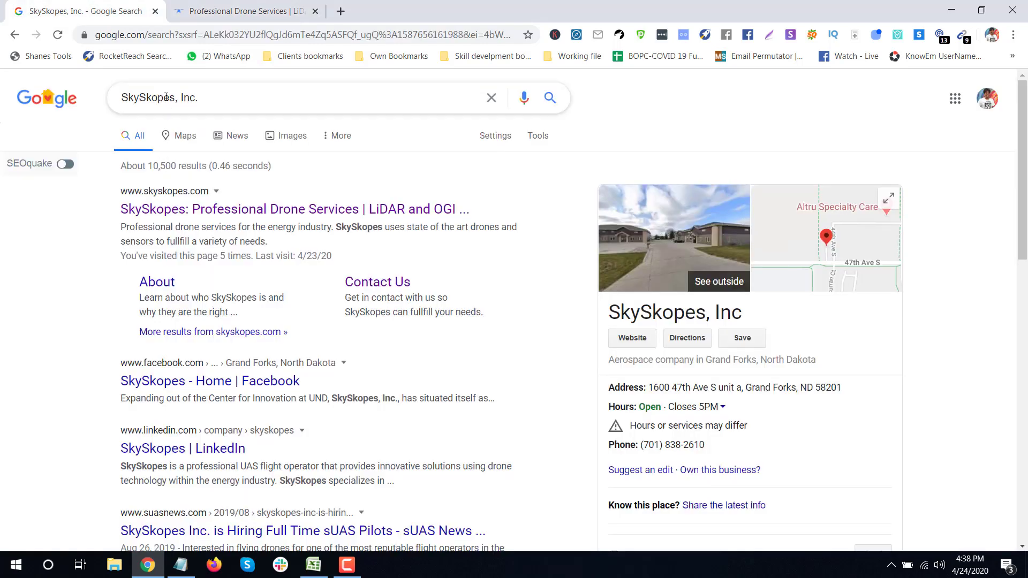
pyautogui.click(209, 98)
pyautogui.click(235, 11)
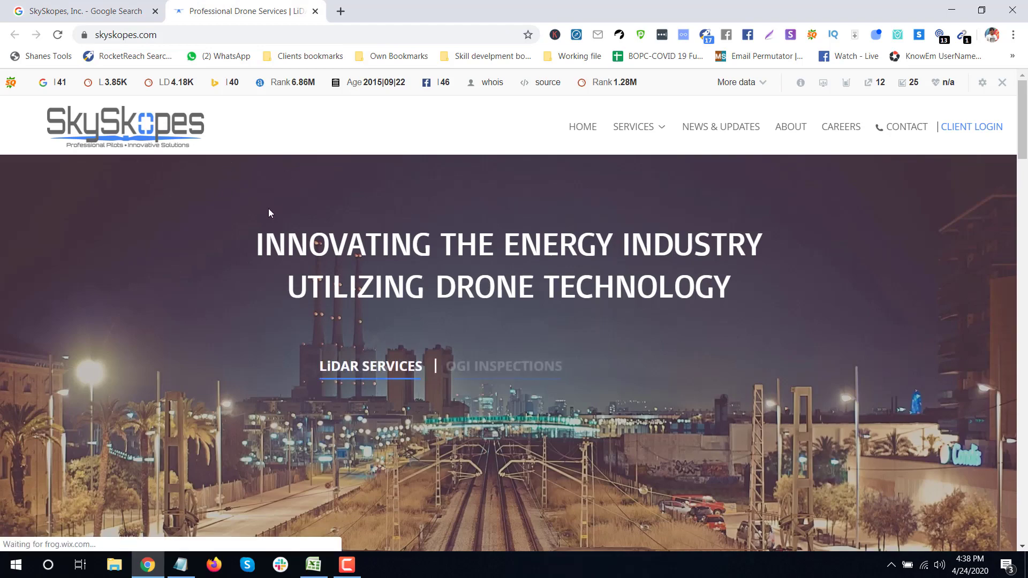
pyautogui.scroll(-15, 265, 214)
pyautogui.scroll(-12, 265, 230)
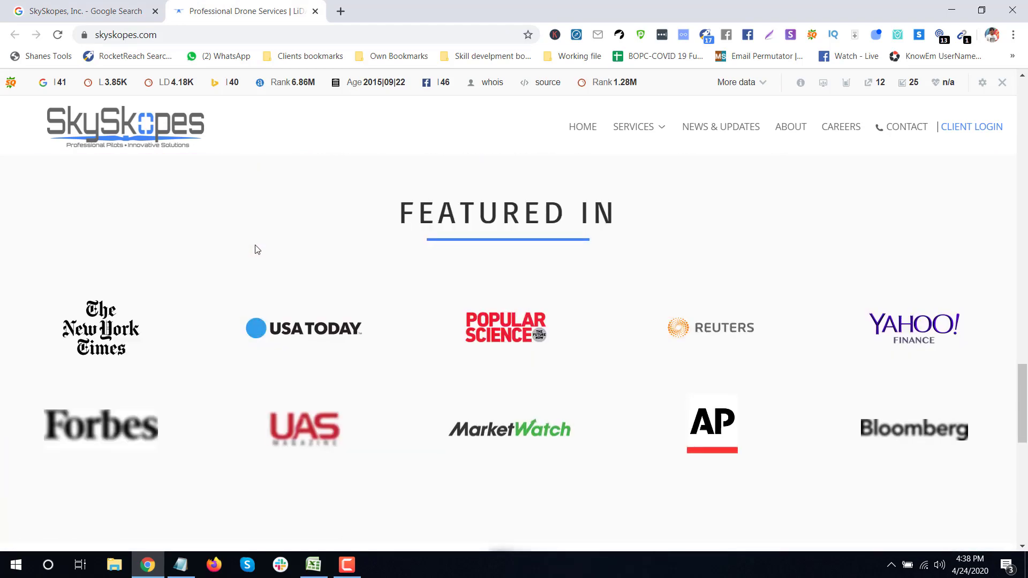
pyautogui.click(81, 6)
pyautogui.click(209, 4)
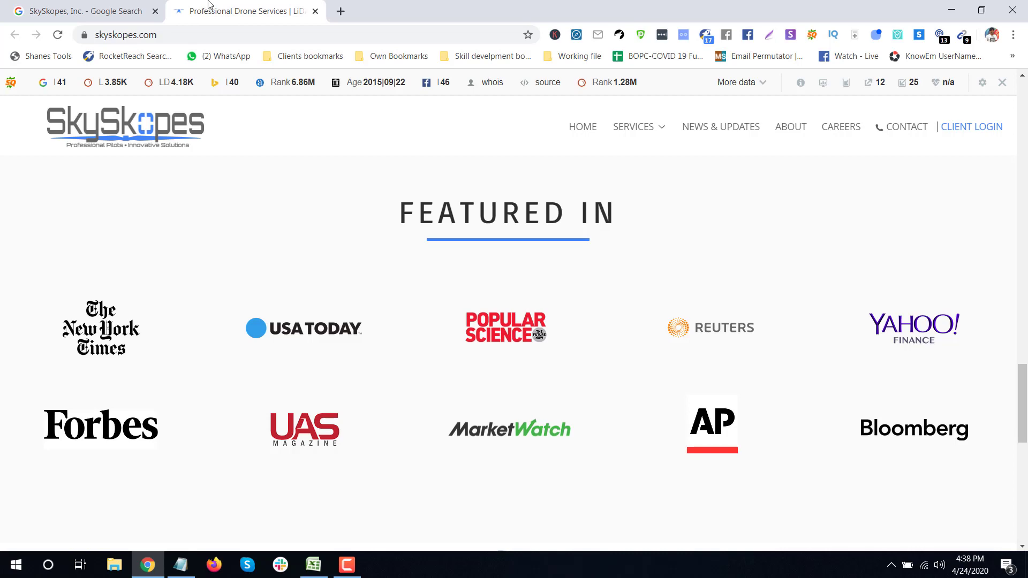
pyautogui.scroll(-6, 279, 340)
pyautogui.scroll(14, 279, 339)
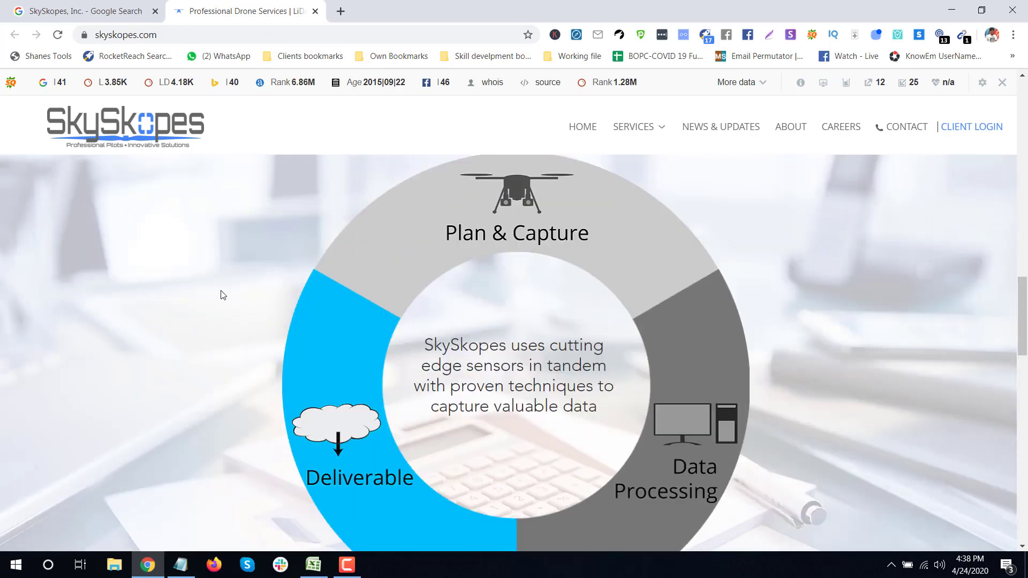
pyautogui.click(236, 34)
pyautogui.doubleClick(238, 34)
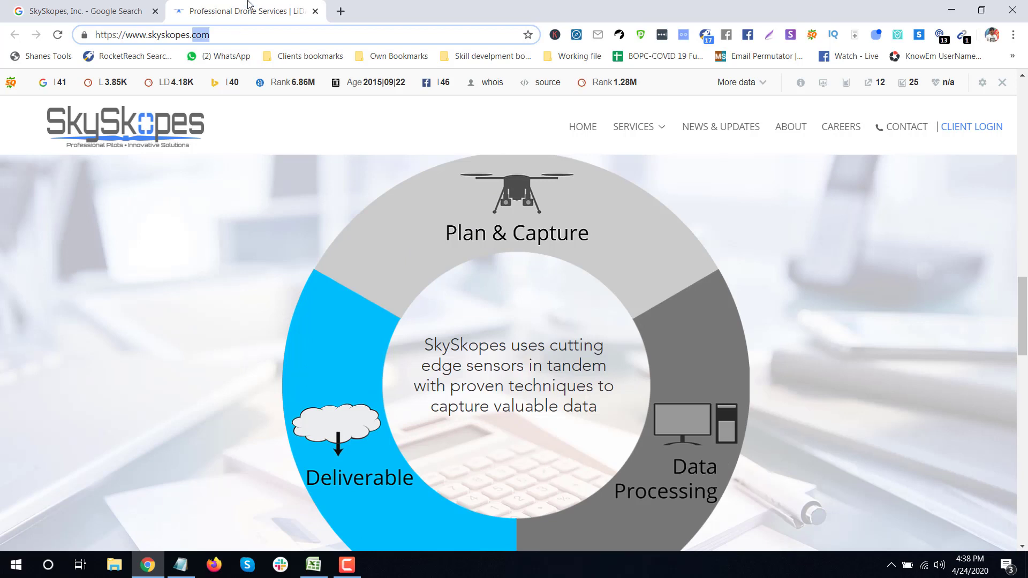
pyautogui.click(232, 35)
pyautogui.click(232, 35)
pyautogui.moveTo(221, 35); pyautogui.dragTo(10, 209)
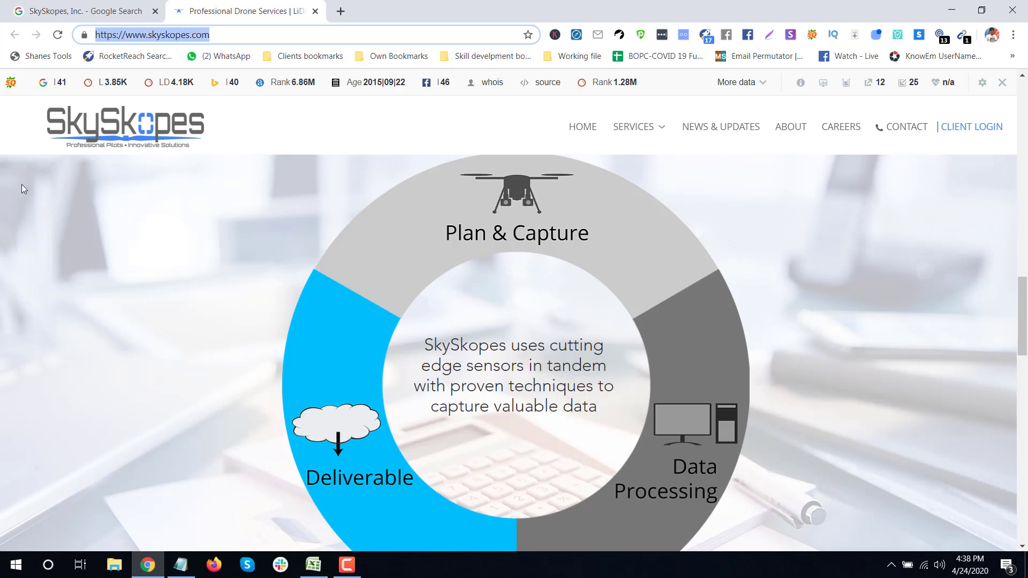
pyautogui.tripleClick(227, 33)
pyautogui.hotkey('ctrl', 'c')
pyautogui.click(315, 566)
pyautogui.click(468, 140)
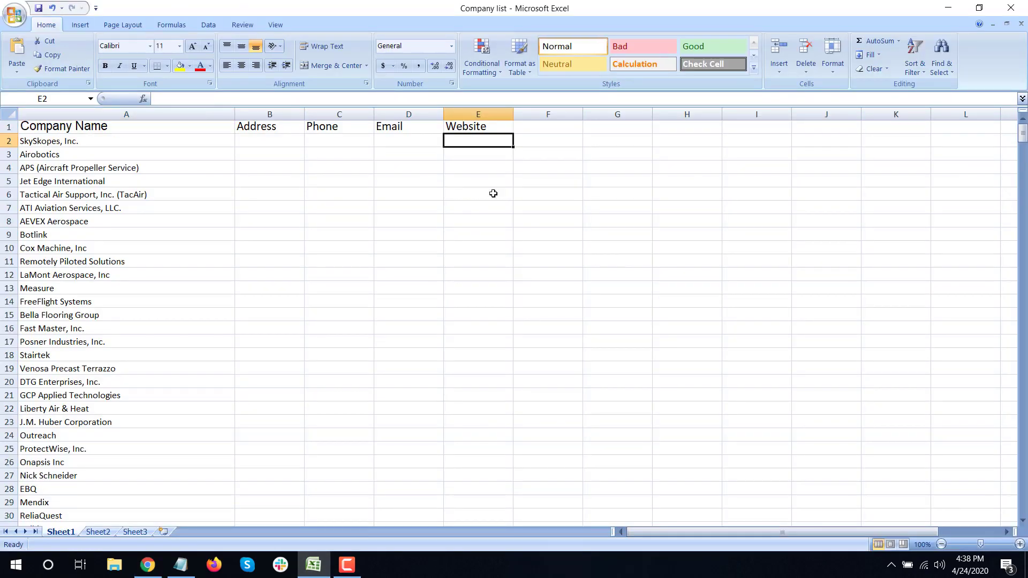
pyautogui.hotkey('ctrl', 'v')
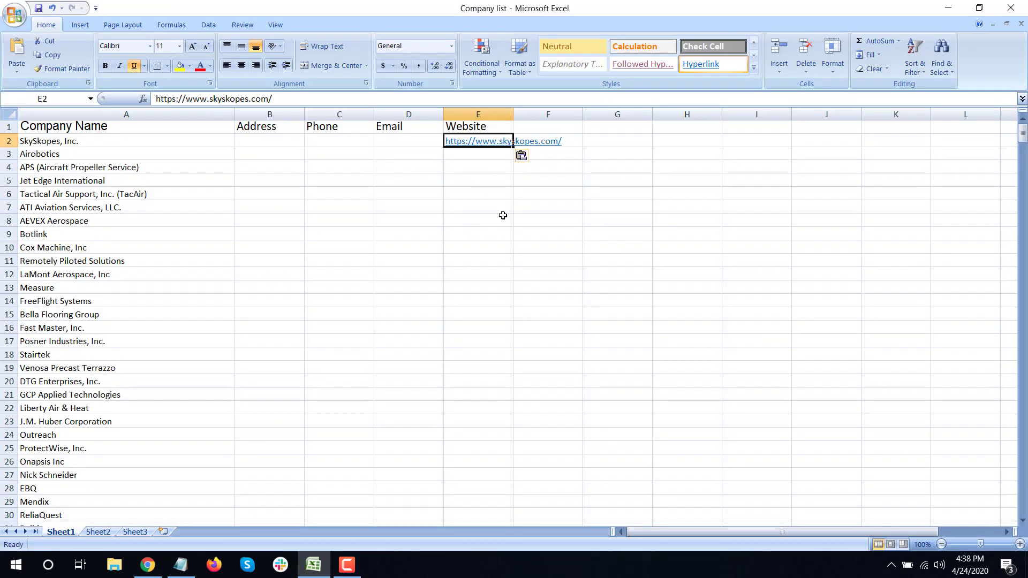
pyautogui.doubleClick(514, 115)
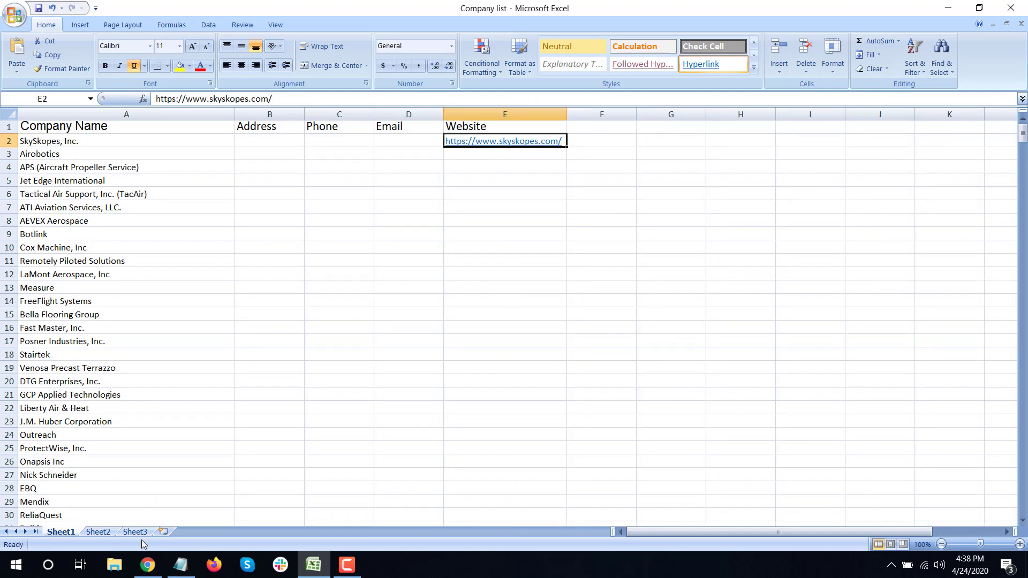
# Step: Return to the SkySkopes website in Chrome and examine its header and footer for the company's address, phone and email
pyautogui.click(147, 565)
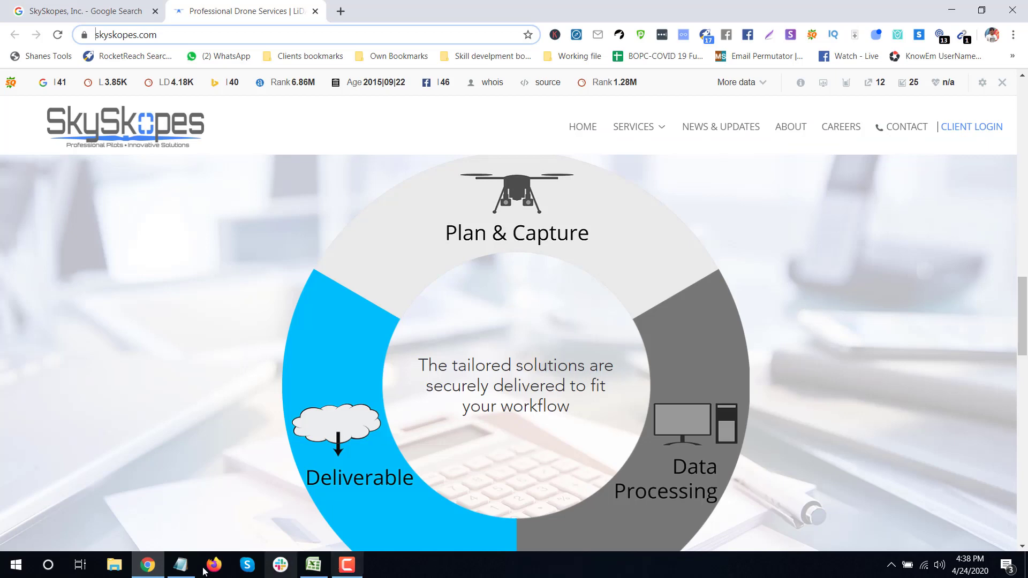
pyautogui.click(149, 565)
pyautogui.click(163, 566)
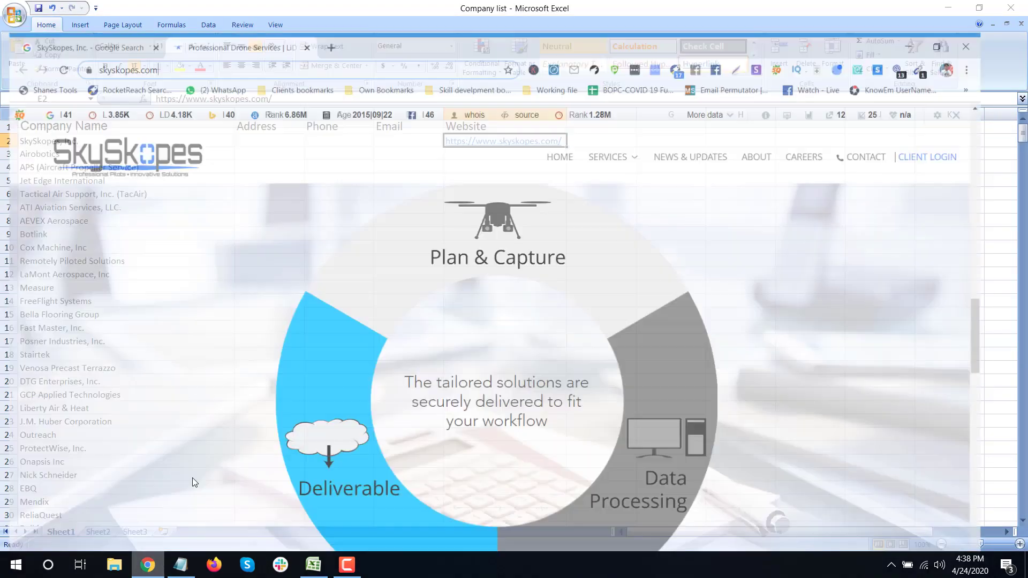
pyautogui.scroll(-2, 401, 239)
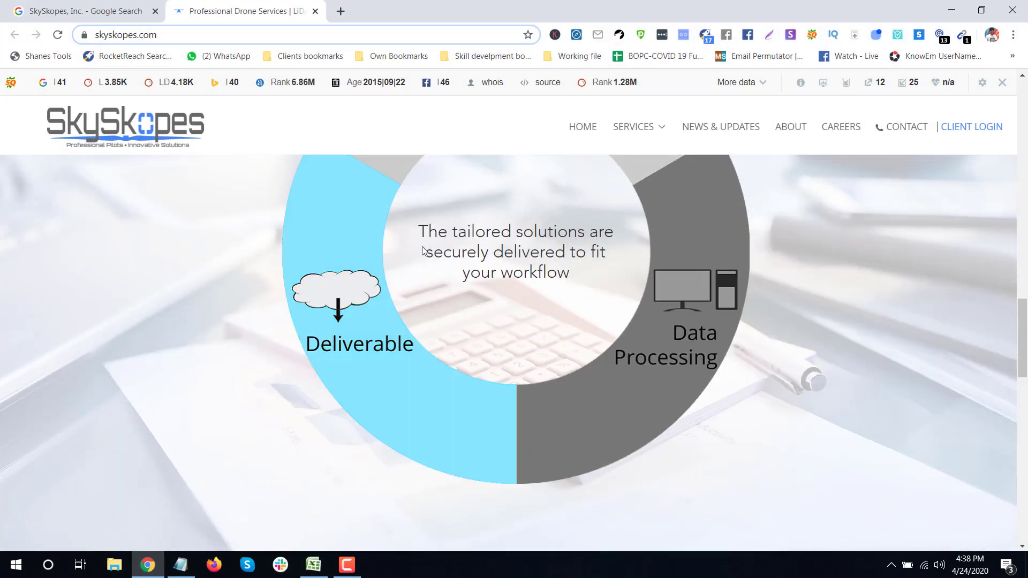
pyautogui.scroll(5, 484, 266)
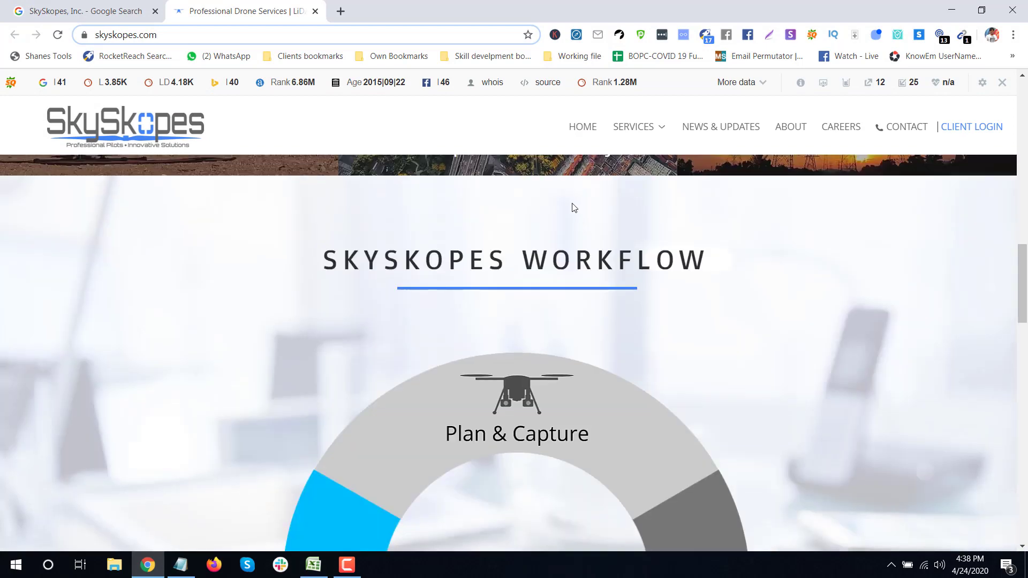
pyautogui.scroll(-10, 430, 242)
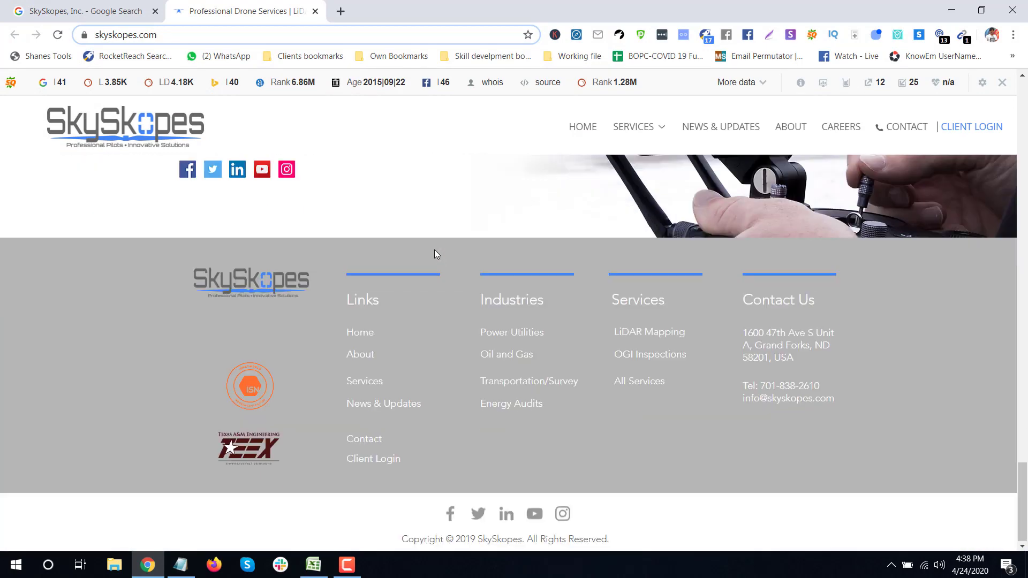
pyautogui.scroll(12, 435, 250)
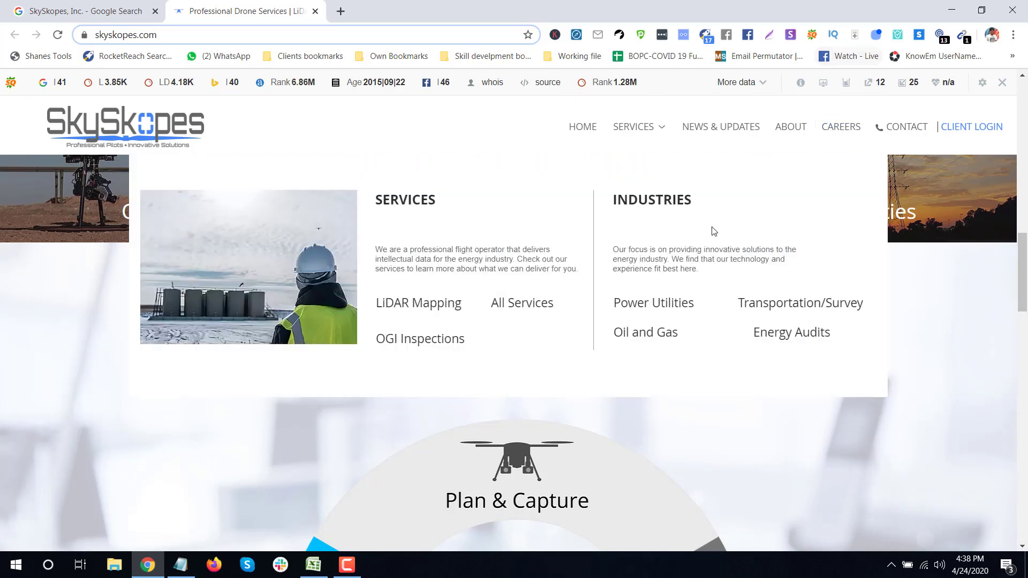
pyautogui.scroll(-15, 682, 423)
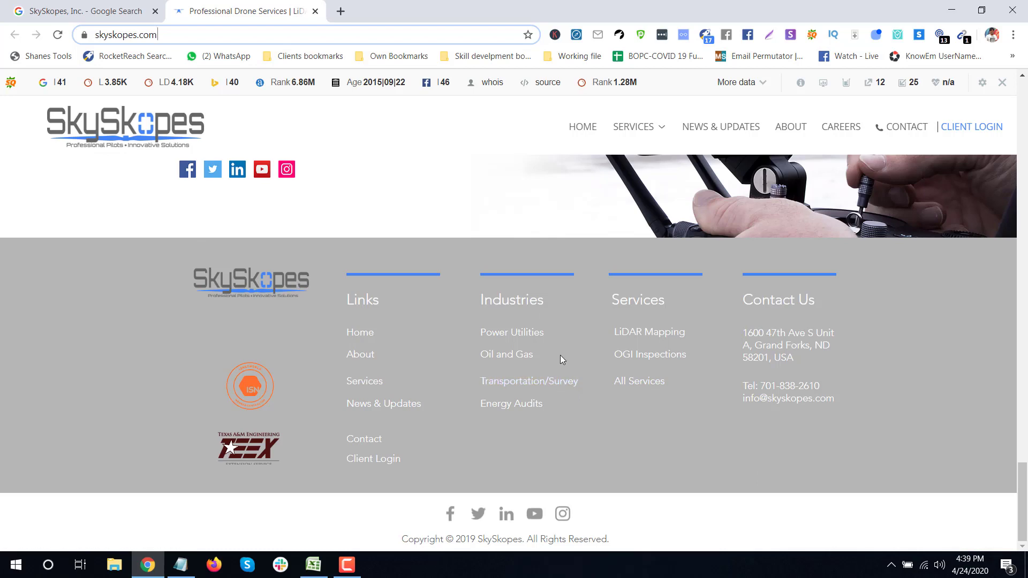
pyautogui.scroll(20, 560, 355)
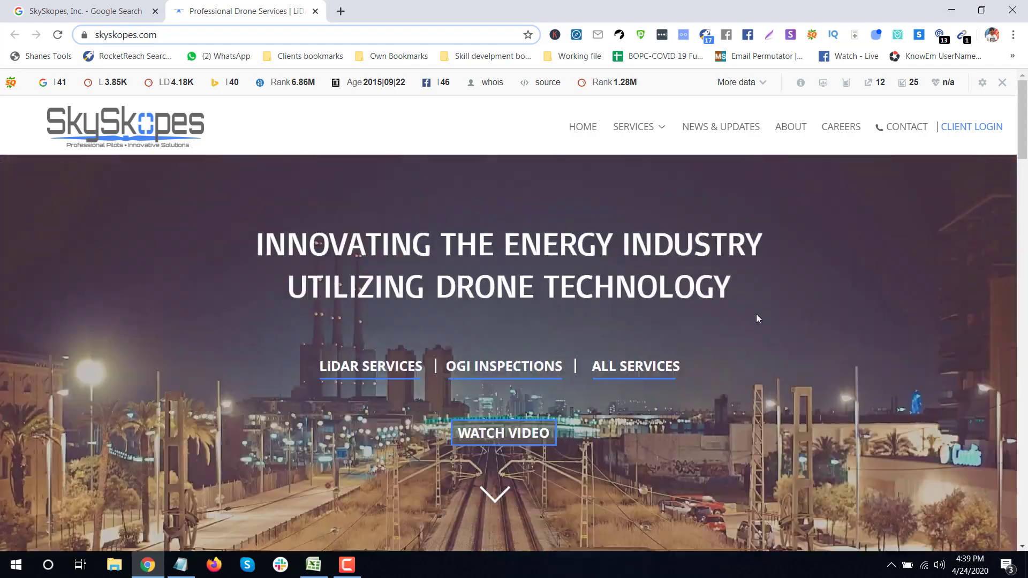
pyautogui.scroll(-20, 573, 301)
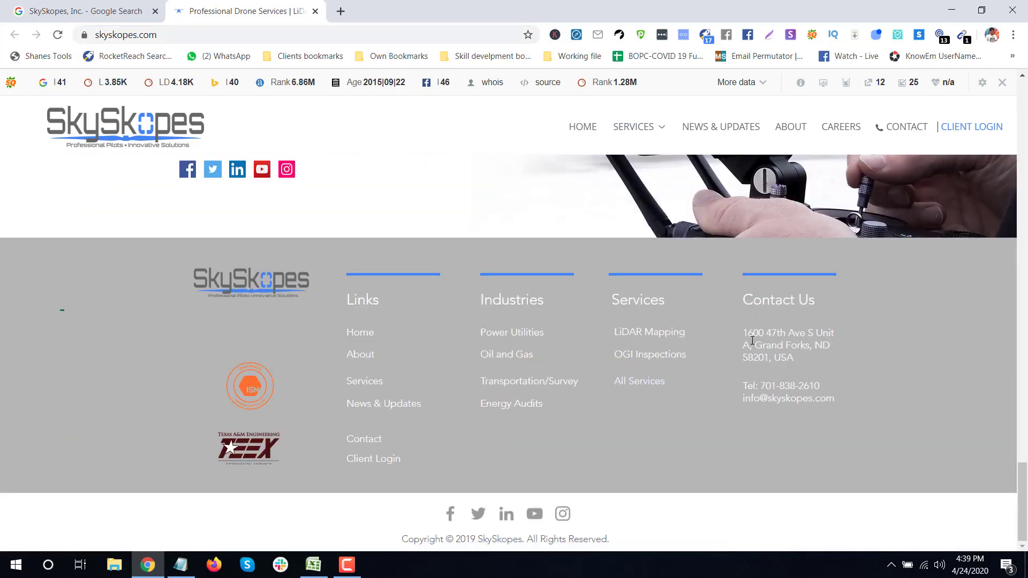
# Step: Examine the Contact Us block in the SkySkopes website footer for the company's address, phone and email
pyautogui.tripleClick(744, 336)
pyautogui.click(687, 384)
pyautogui.scroll(8, 818, 328)
pyautogui.scroll(-8, 840, 280)
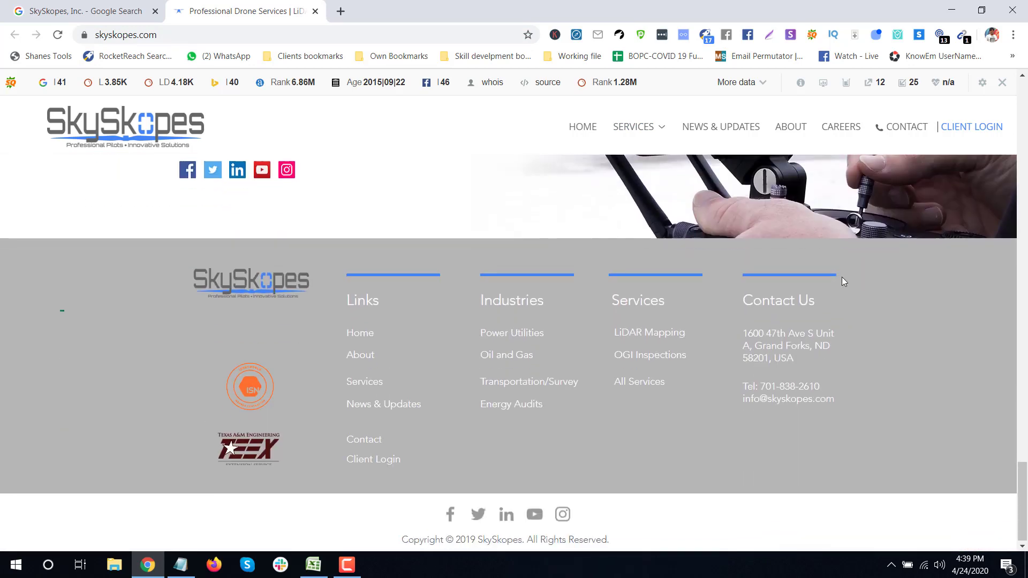
pyautogui.scroll(1, 825, 179)
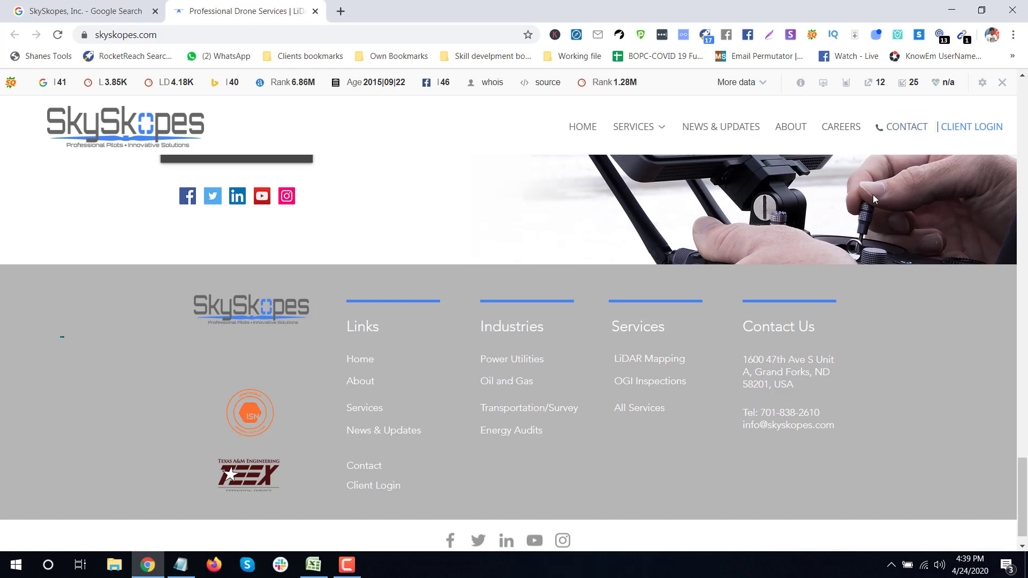
pyautogui.scroll(-1, 903, 130)
# Step: Check the SkySkopes website's Contact page and About page for the company's location and contact details
pyautogui.click(904, 130)
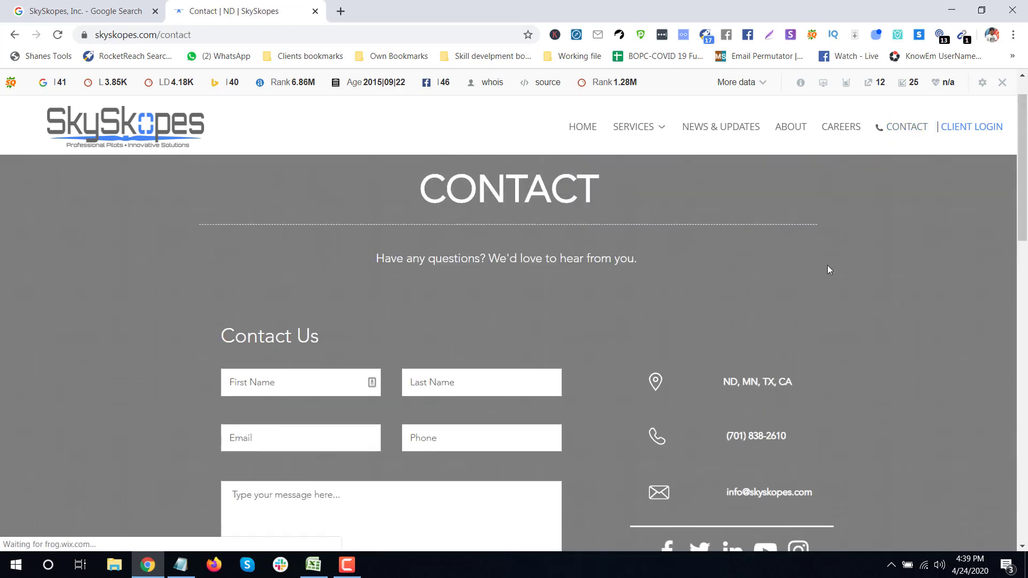
pyautogui.scroll(-3, 819, 316)
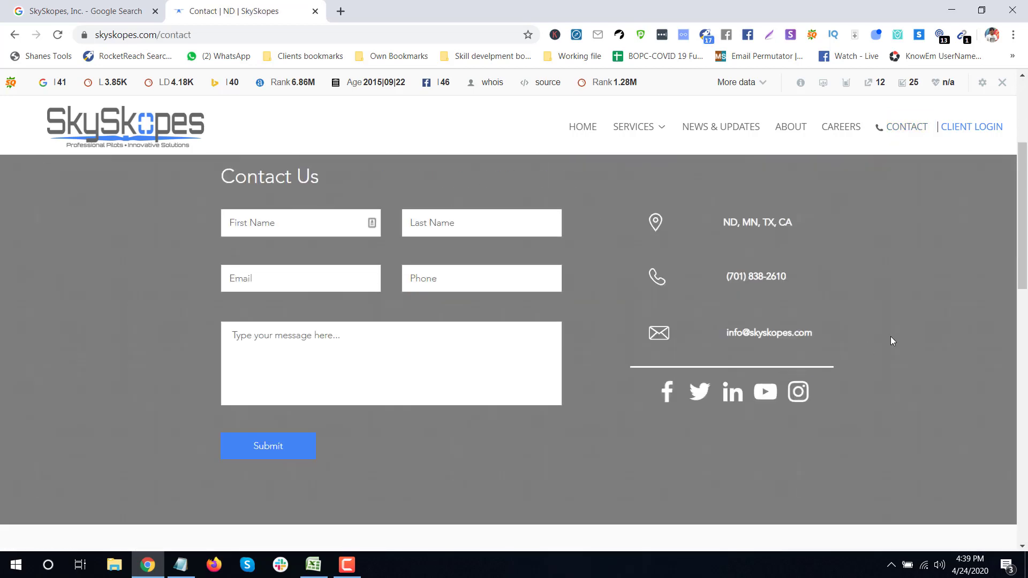
pyautogui.click(791, 125)
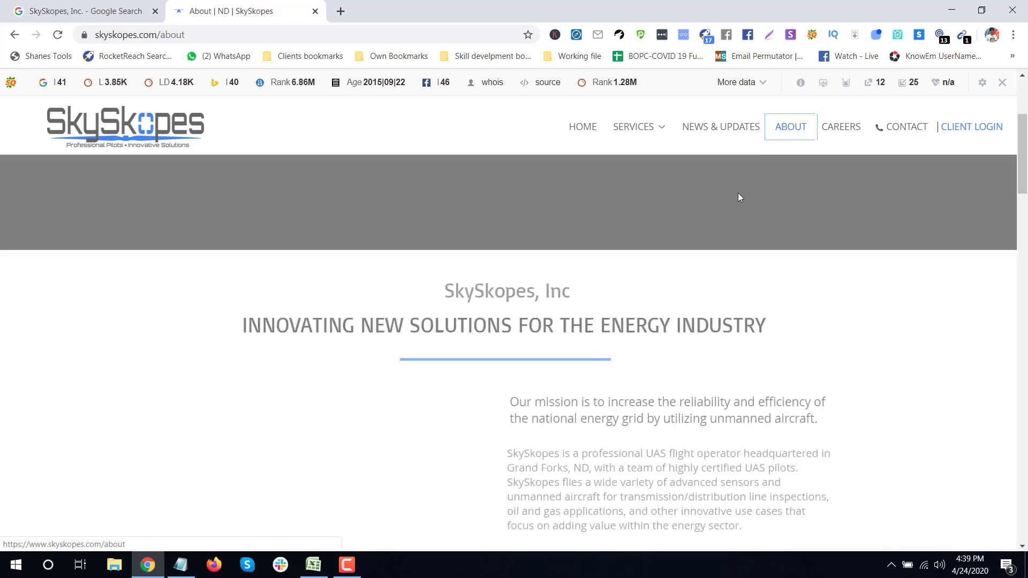
pyautogui.scroll(-9, 310, 420)
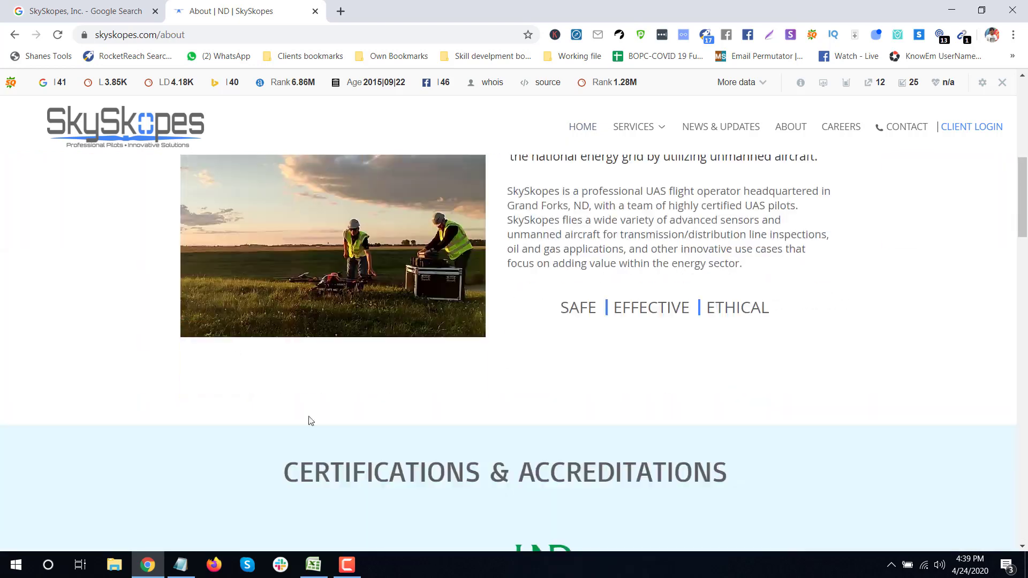
pyautogui.scroll(-6, 350, 396)
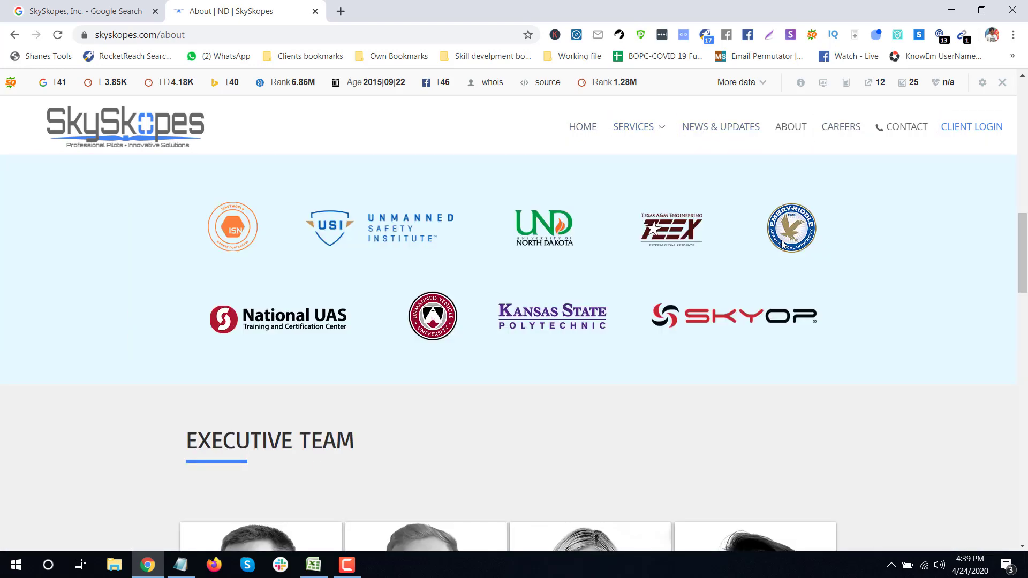
pyautogui.scroll(-15, 781, 245)
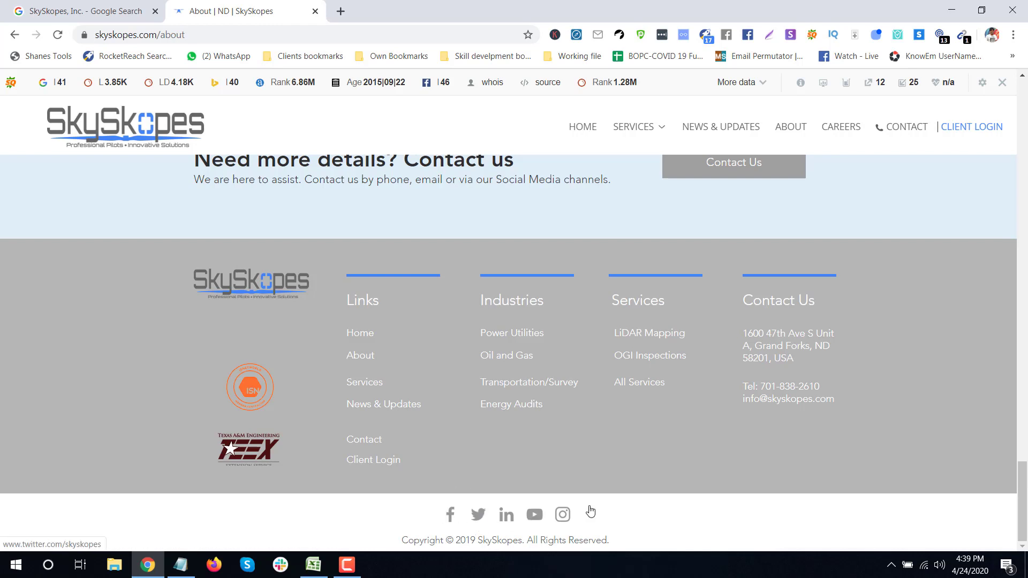
# Step: Open the company's Facebook page from the website footer and check its About section for contact details
pyautogui.click(450, 515)
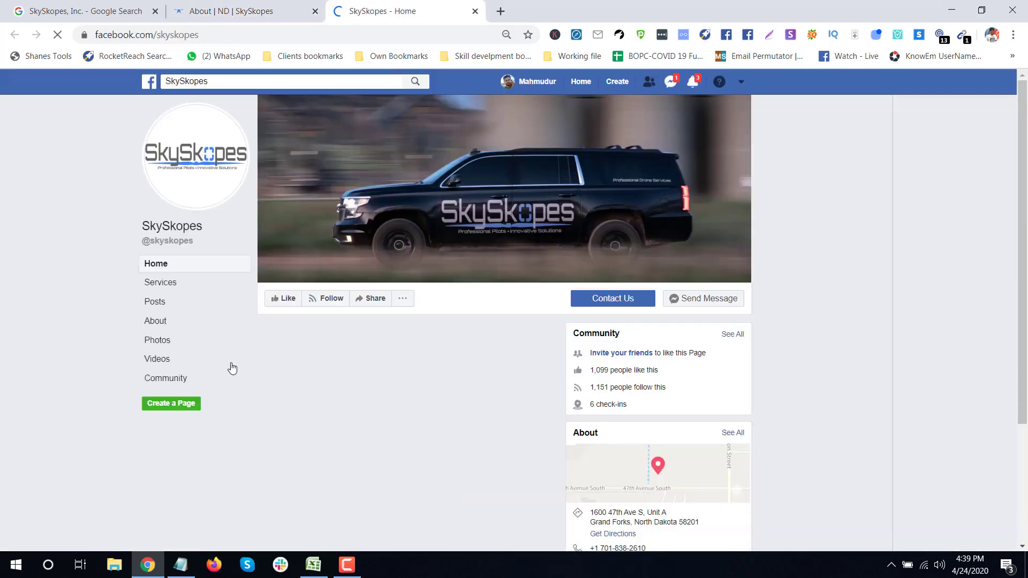
pyautogui.click(159, 322)
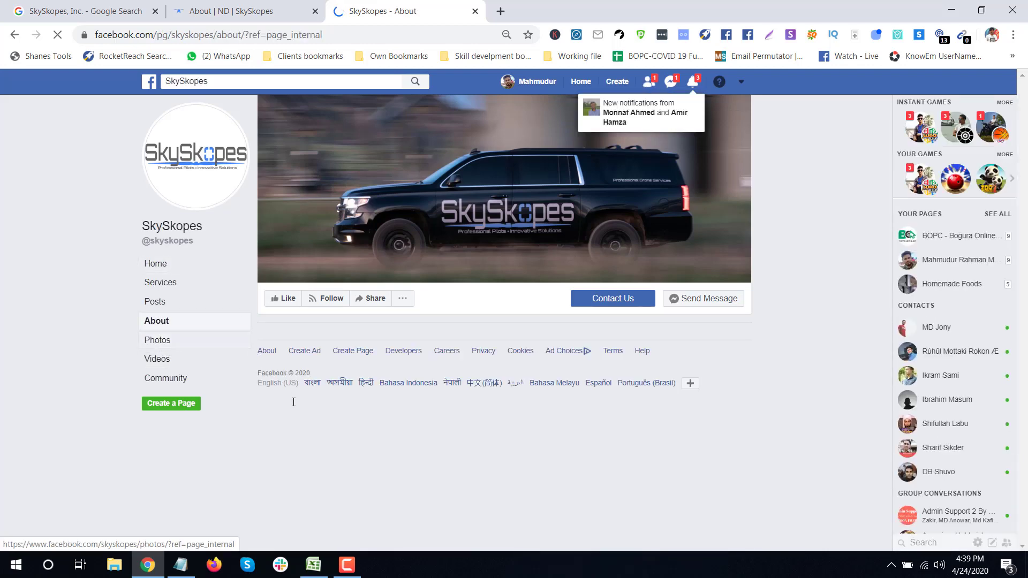
pyautogui.scroll(-3, 397, 439)
pyautogui.scroll(-3, 389, 427)
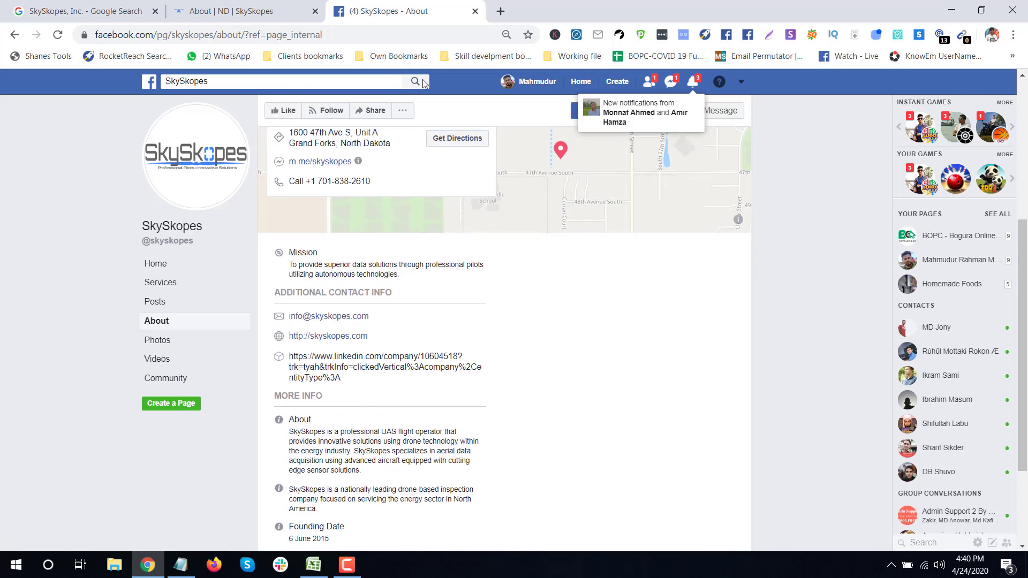
pyautogui.click(300, 5)
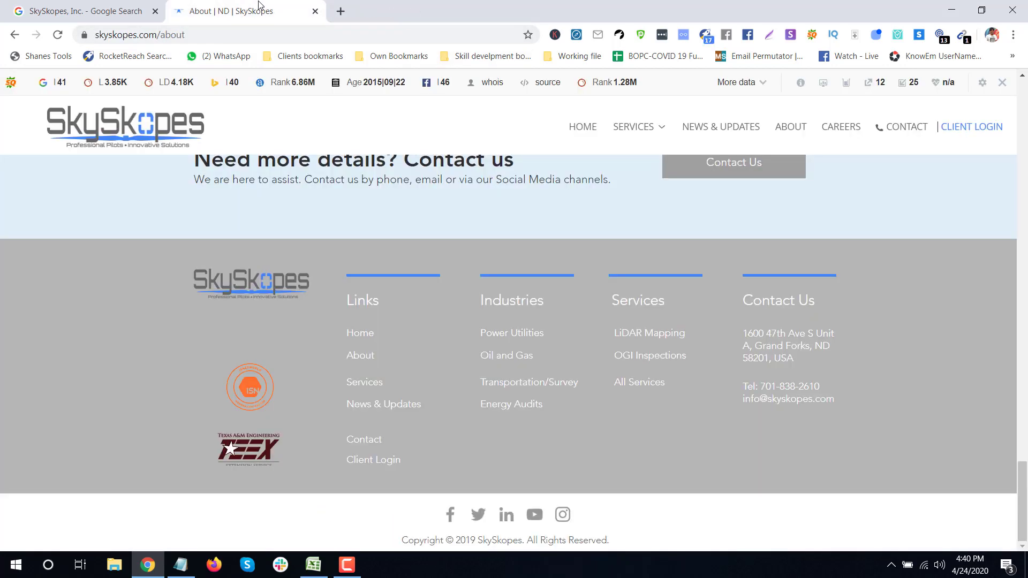
pyautogui.scroll(10, 428, 289)
pyautogui.scroll(10, 599, 333)
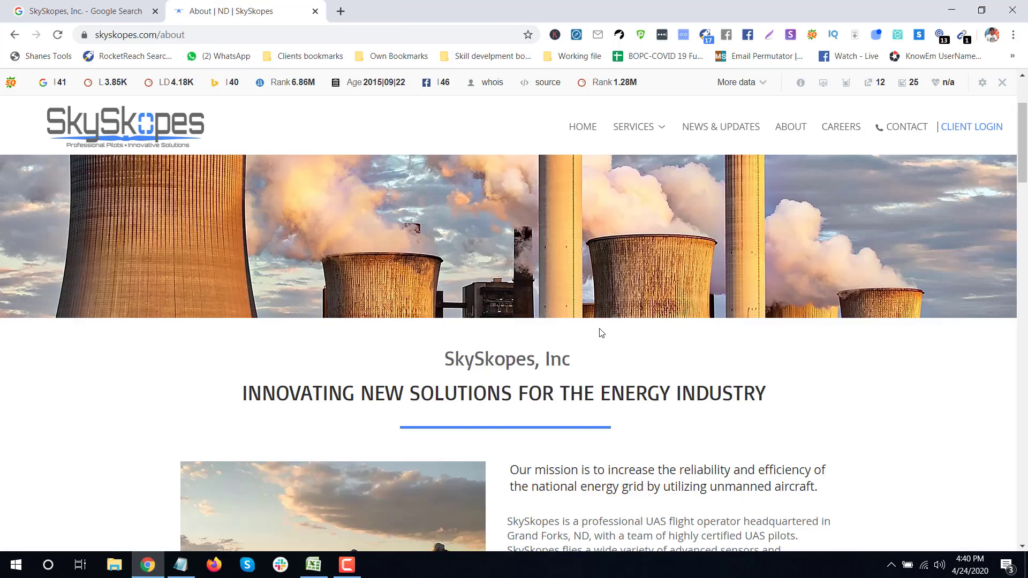
# Step: Switch to the Excel company list and review the Address, Phone and Email columns that need filling
pyautogui.click(313, 565)
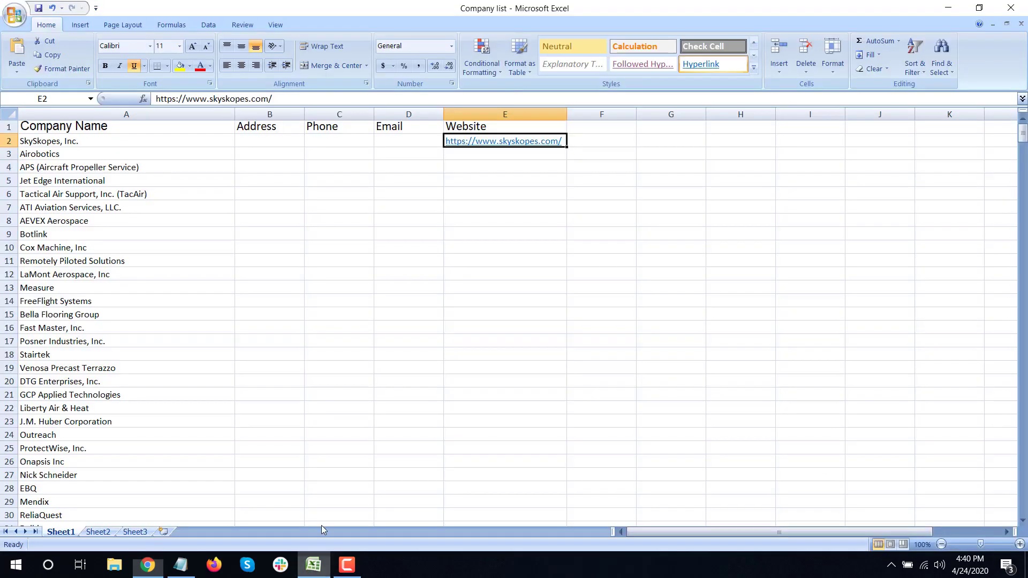
pyautogui.click(329, 131)
pyautogui.click(399, 126)
pyautogui.click(280, 139)
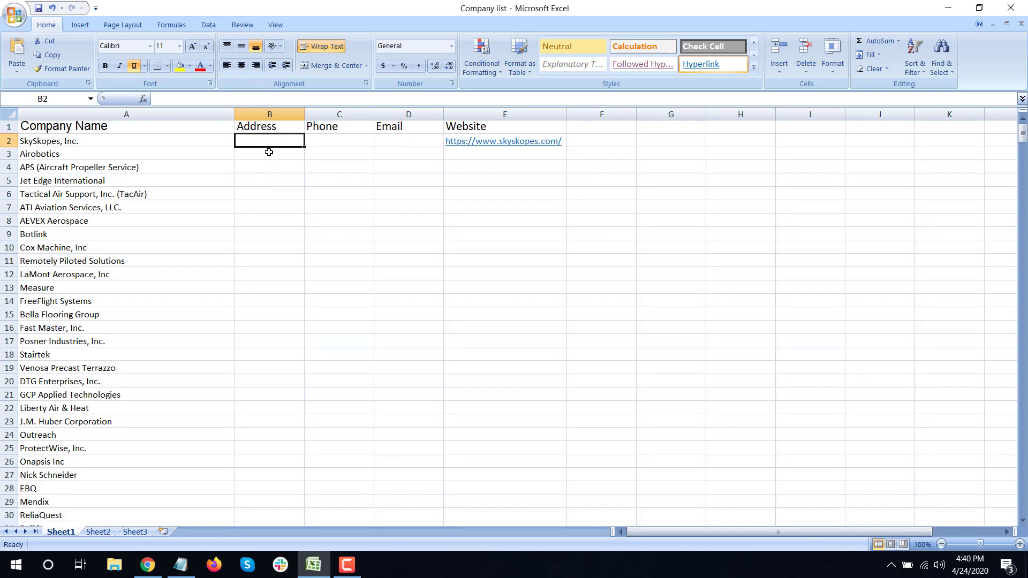
pyautogui.click(283, 196)
pyautogui.click(251, 127)
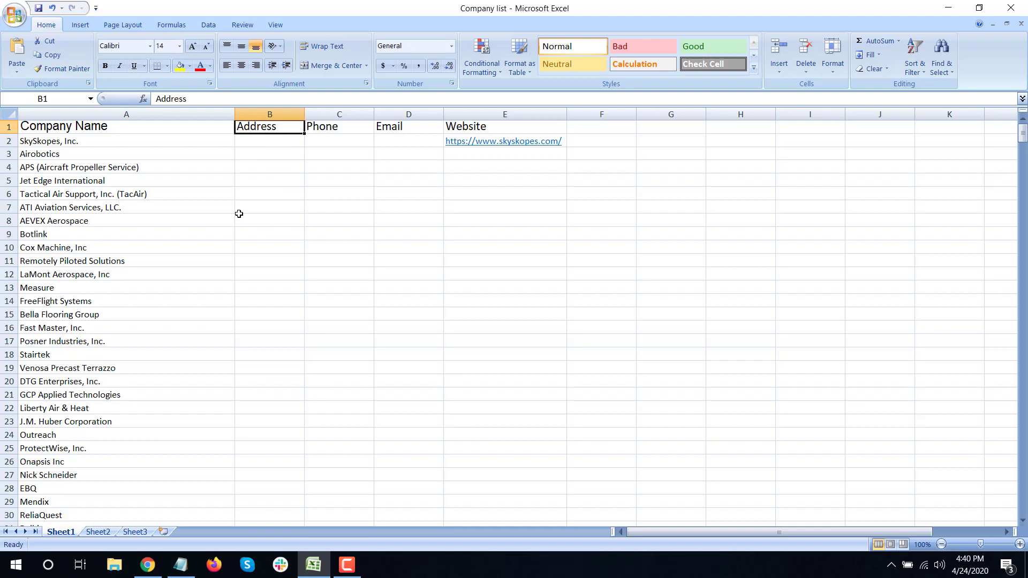
# Step: Switch to Notepad and add the heading "Address" below the website format examples, separated by a blank line
pyautogui.click(181, 565)
pyautogui.click(631, 335)
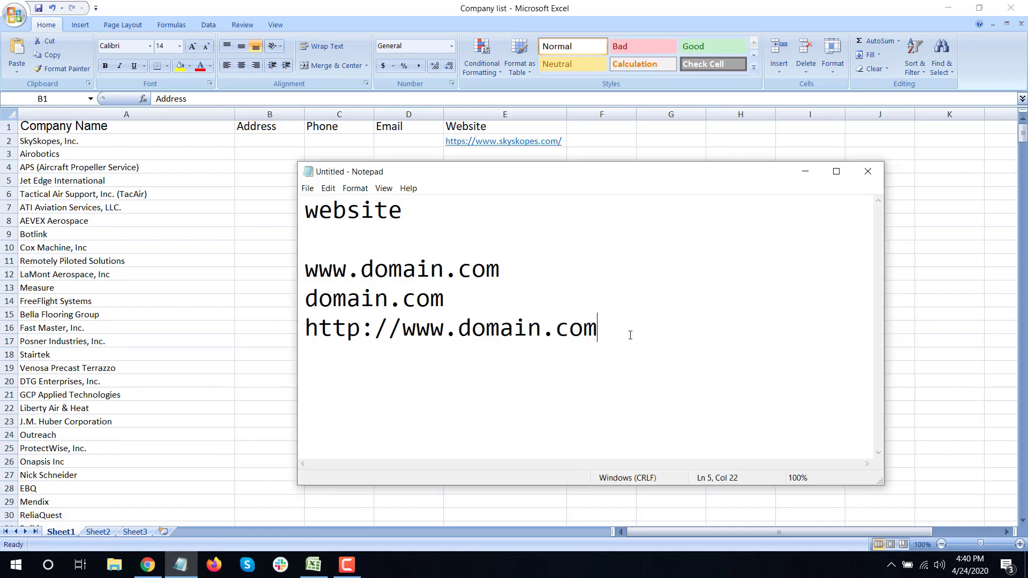
pyautogui.press('Return')
pyautogui.press('Return')
pyautogui.write('Addd')
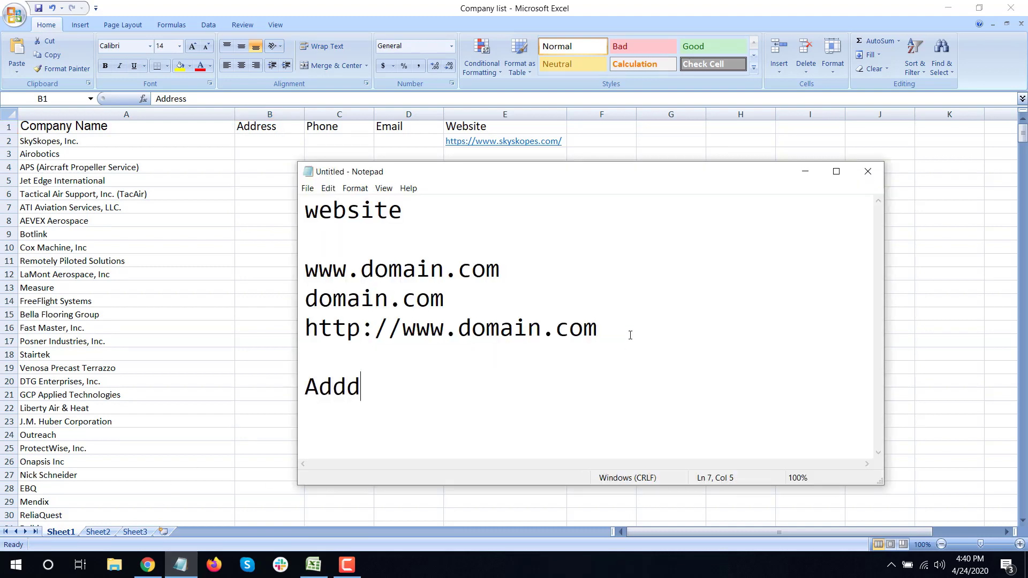
pyautogui.press('BackSpace')
pyautogui.write('red')
pyautogui.press('BackSpace')
pyautogui.write('ss')
# Step: Enlarge the Notepad window and list Street Address, City, State and Zip Code on separate lines below the Address heading
pyautogui.moveTo(684, 173); pyautogui.dragTo(673, 82)
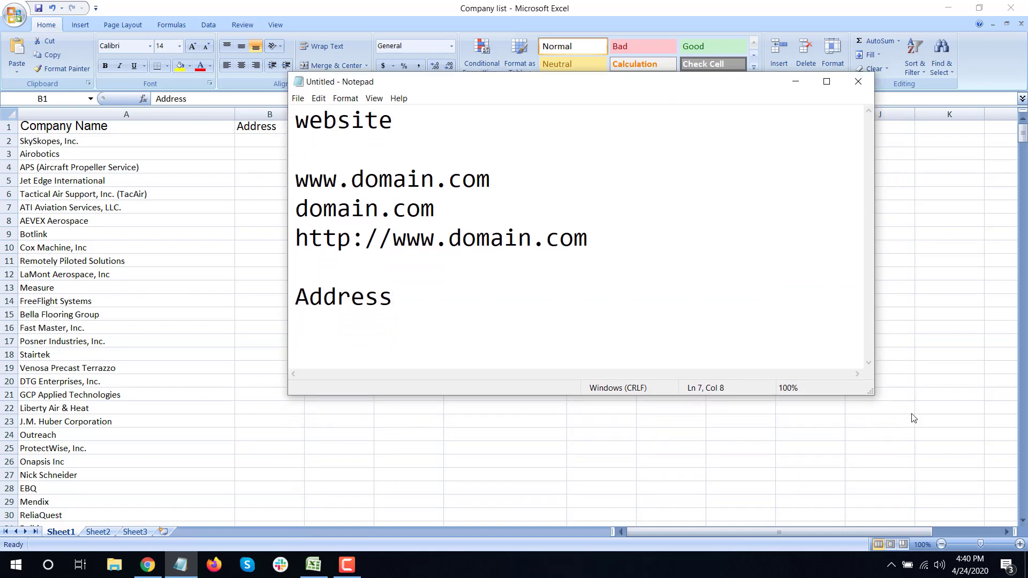
pyautogui.moveTo(871, 393); pyautogui.dragTo(941, 502)
pyautogui.press('Return')
pyautogui.press('Return')
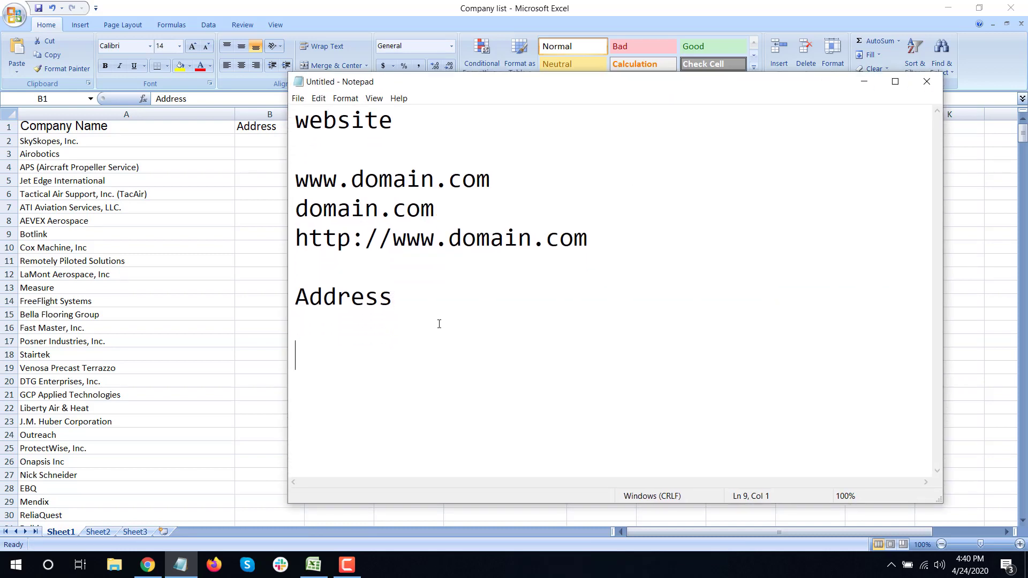
pyautogui.write('Stree')
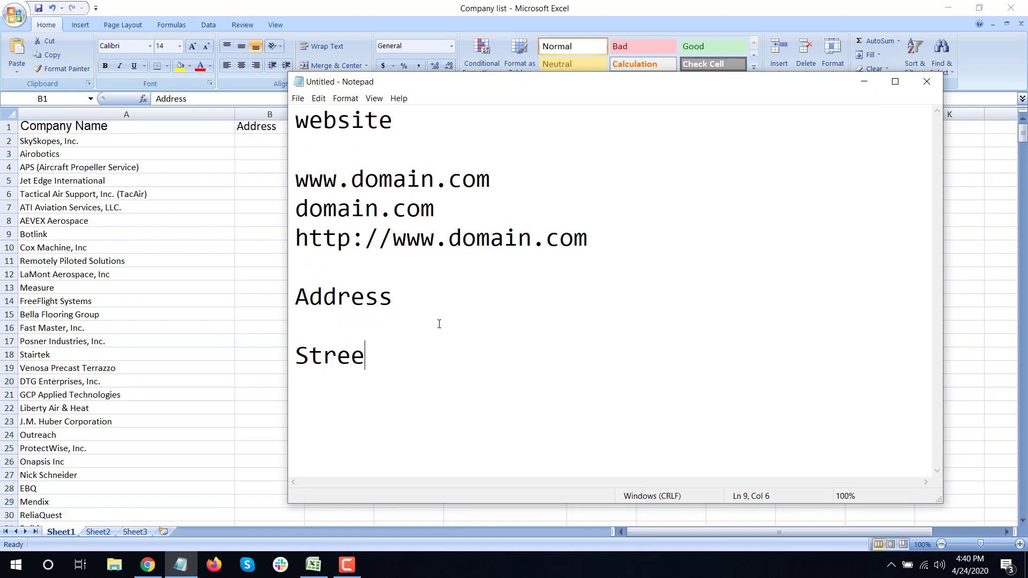
pyautogui.write('t Addrss')
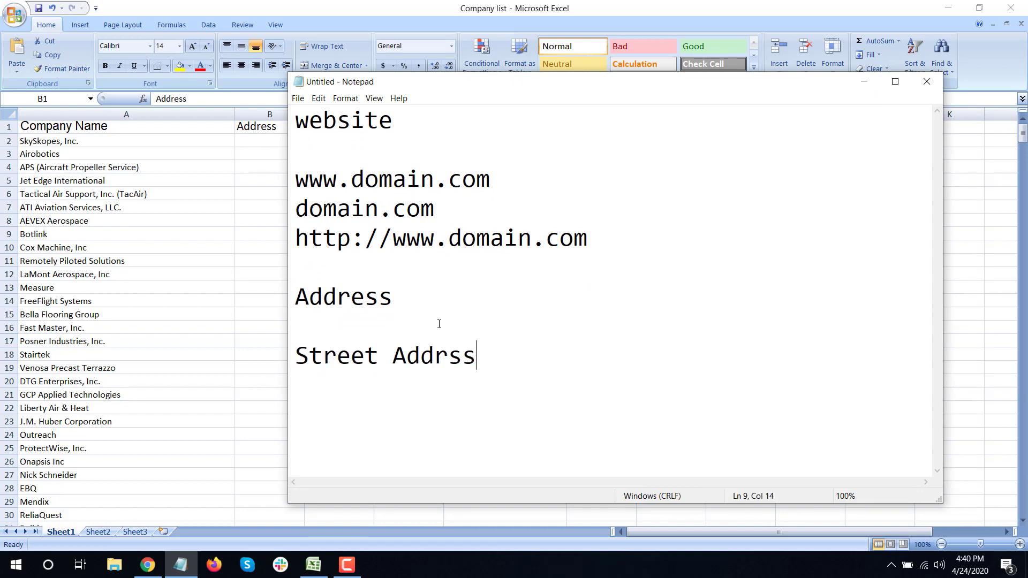
pyautogui.press('BackSpace')
pyautogui.press('BackSpace')
pyautogui.write('ess')
pyautogui.press('Return')
pyautogui.write('City')
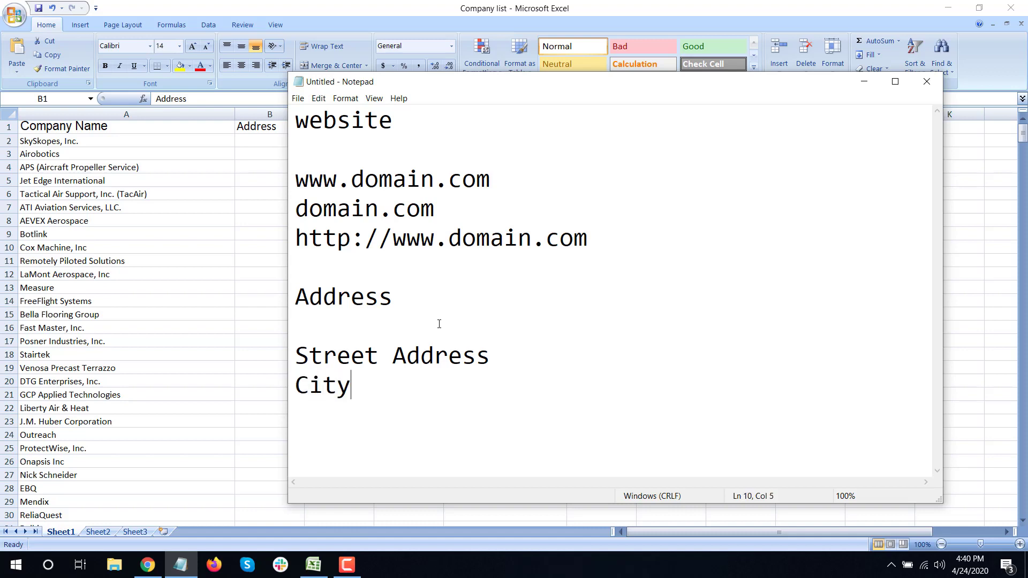
pyautogui.press('Return')
pyautogui.write('State')
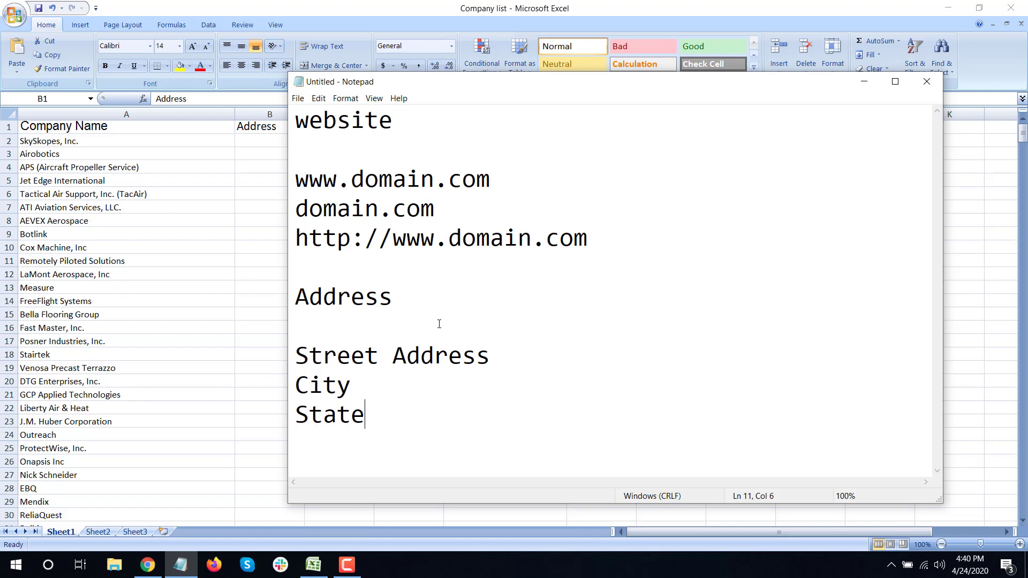
pyautogui.press('Return')
pyautogui.write('Zip Code')
# Step: Add a sample house number and street name after the Street Address label in Notepad
pyautogui.press('Up')
pyautogui.press('Up')
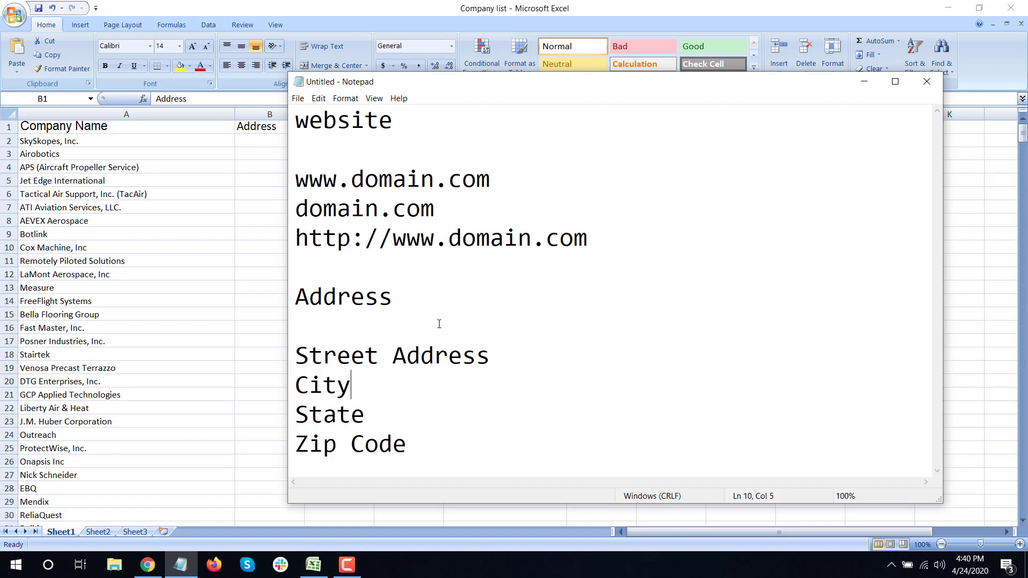
pyautogui.press('Down')
pyautogui.press('Left')
pyautogui.press('Left')
pyautogui.press('Left')
pyautogui.click(525, 359)
pyautogui.write('123 ')
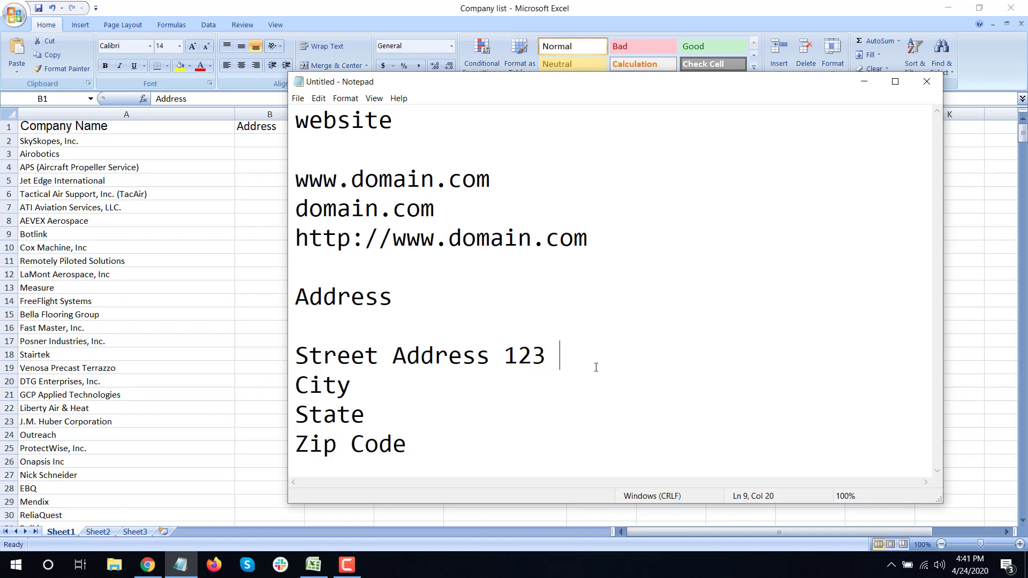
pyautogui.write('long dirv')
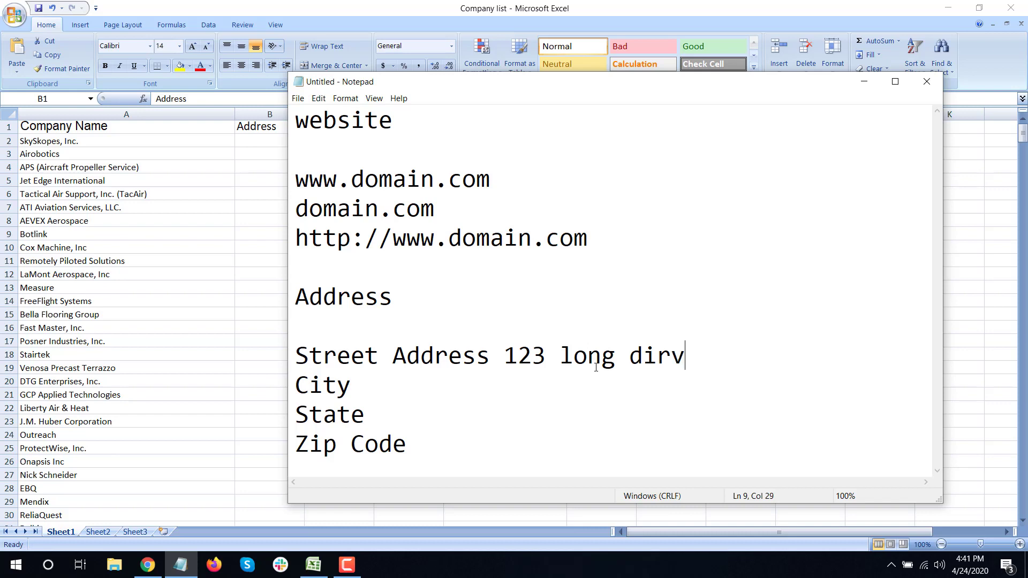
pyautogui.press('BackSpace')
pyautogui.write('e')
pyautogui.press('BackSpace')
pyautogui.press('BackSpace')
pyautogui.press('BackSpace')
pyautogui.write('rive')
# Step: Add "Booklyn" after the City label and "New York" after the State label as sample values
pyautogui.click(413, 386)
pyautogui.write('Boo')
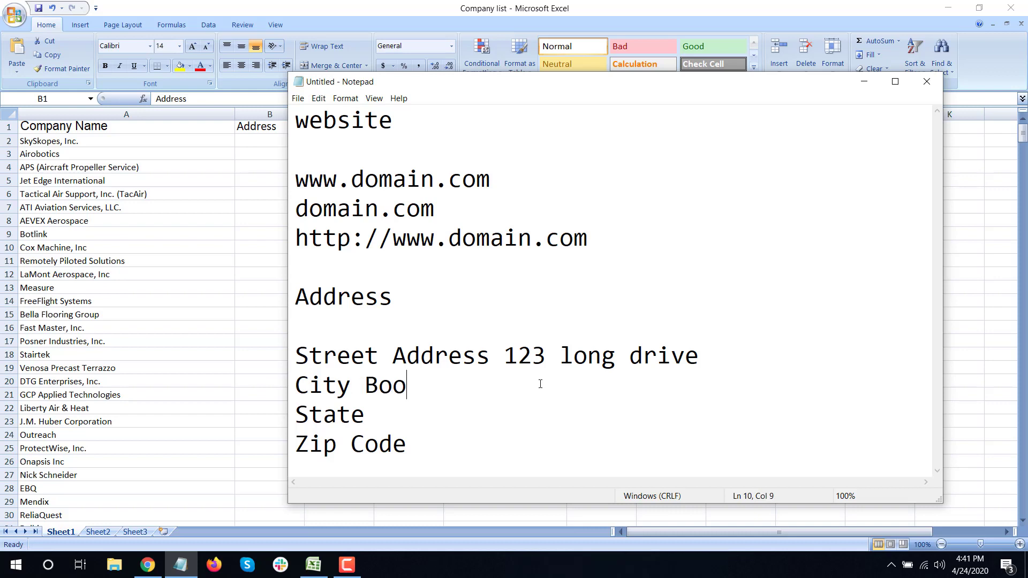
pyautogui.write('klyne')
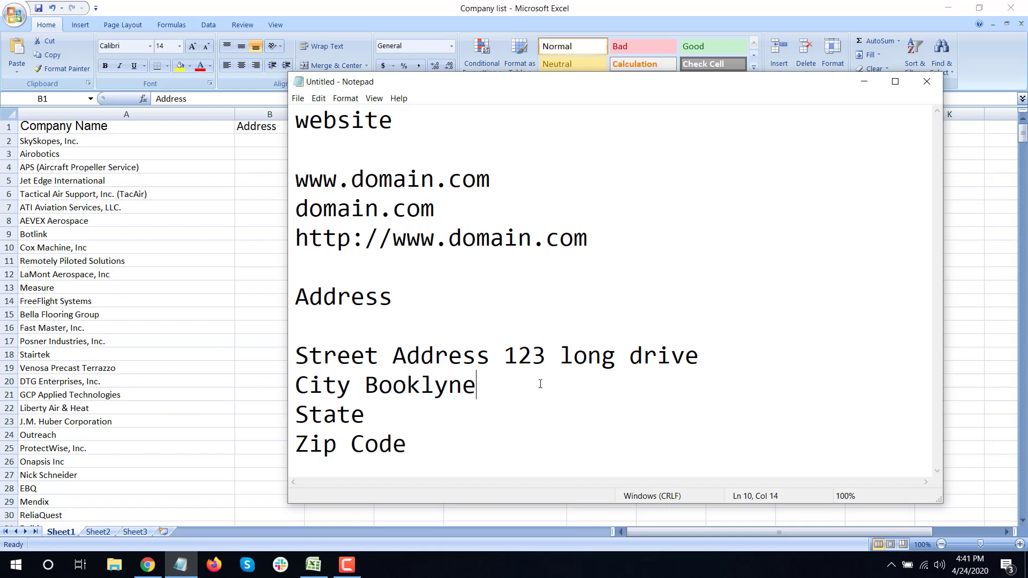
pyautogui.press('BackSpace')
pyautogui.press('Down')
pyautogui.write('New York')
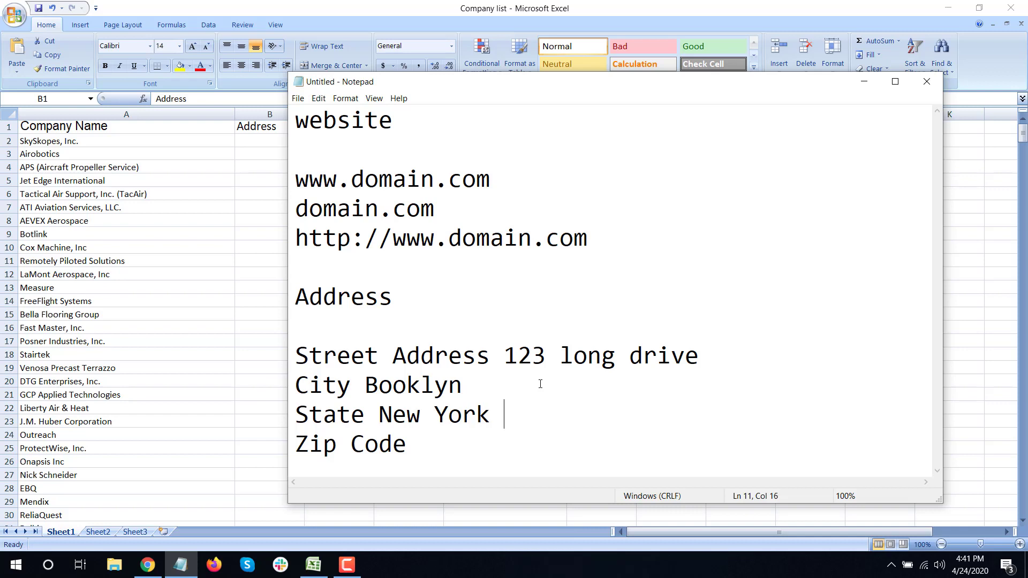
# Step: Try the state abbreviations NY and CA after New York on the State line, erasing each one
pyautogui.write('( NY(')
pyautogui.press('BackSpace')
pyautogui.write(')')
pyautogui.press('BackSpace')
pyautogui.press('BackSpace')
pyautogui.press('BackSpace')
pyautogui.press('BackSpace')
pyautogui.press('BackSpace')
pyautogui.write('CA')
pyautogui.press('BackSpace')
pyautogui.press('BackSpace')
pyautogui.write('NY')
pyautogui.press('BackSpace')
pyautogui.press('BackSpace')
# Step: Complete the Zip Code line with a sample five-digit code followed by a hyphen and four-digit extension
pyautogui.press('Down')
pyautogui.write('23545')
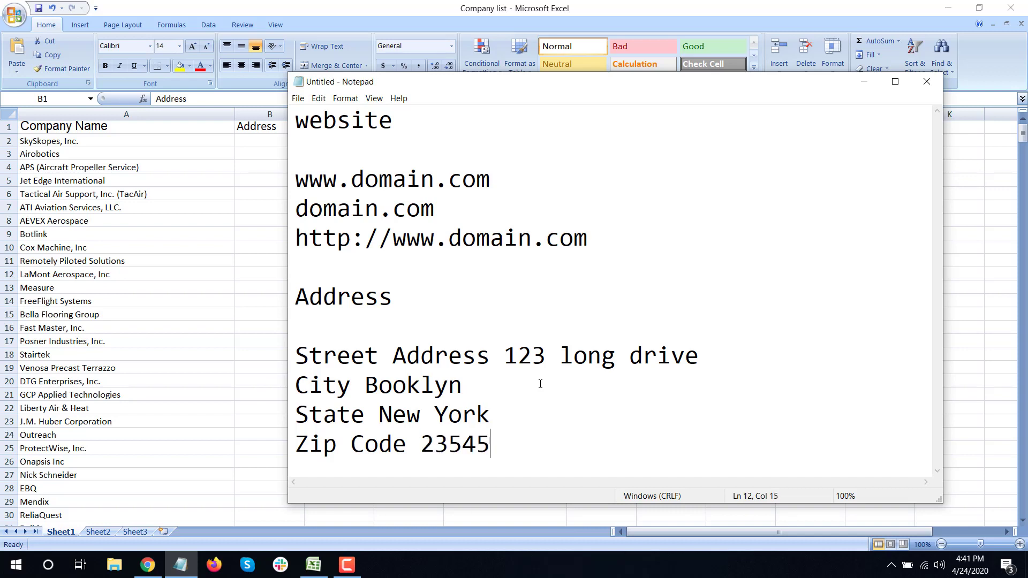
pyautogui.press('Up')
pyautogui.press('Up')
pyautogui.press('Down')
pyautogui.press('Down')
pyautogui.press('Left')
pyautogui.press('Left')
pyautogui.press('Left')
pyautogui.press('Left')
pyautogui.click(371, 298)
pyautogui.click(519, 465)
pyautogui.write('-4254')
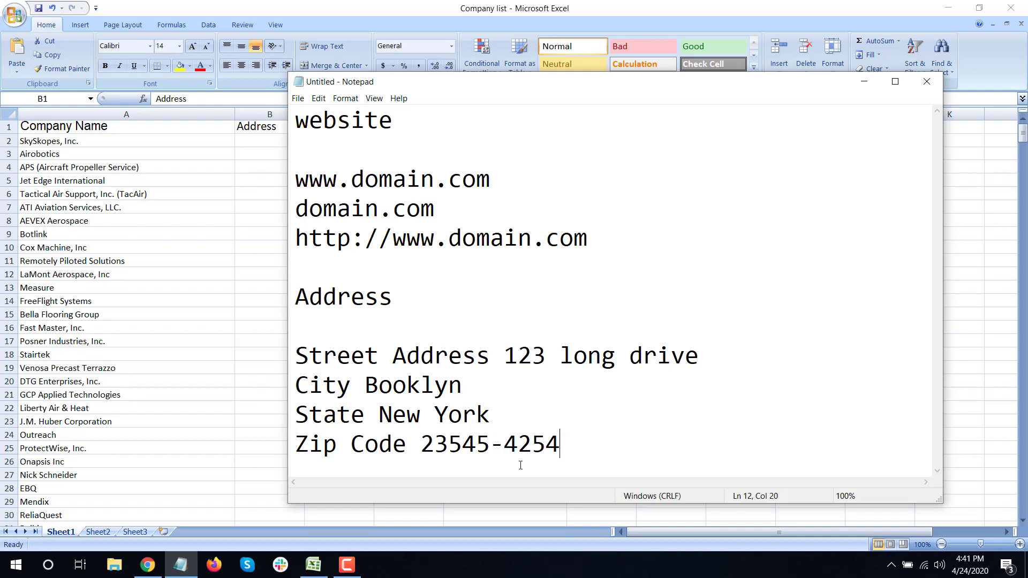
pyautogui.moveTo(533, 443); pyautogui.dragTo(546, 429)
pyautogui.moveTo(508, 356); pyautogui.dragTo(469, 386)
pyautogui.click(504, 415)
# Step: Switch to Chrome and find the contact address at the end of the SkySkopes About page
pyautogui.moveTo(138, 574)
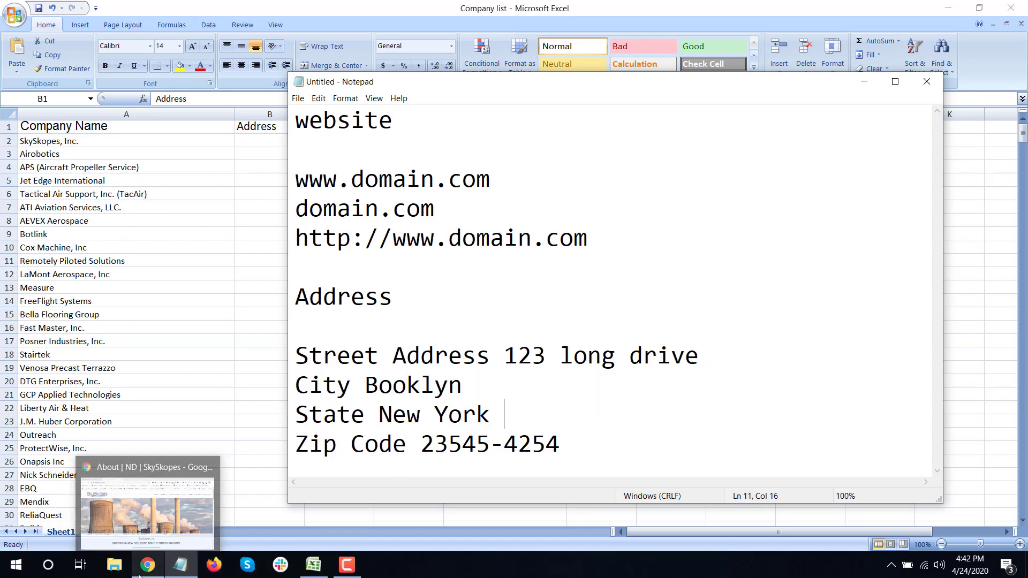
pyautogui.click(160, 504)
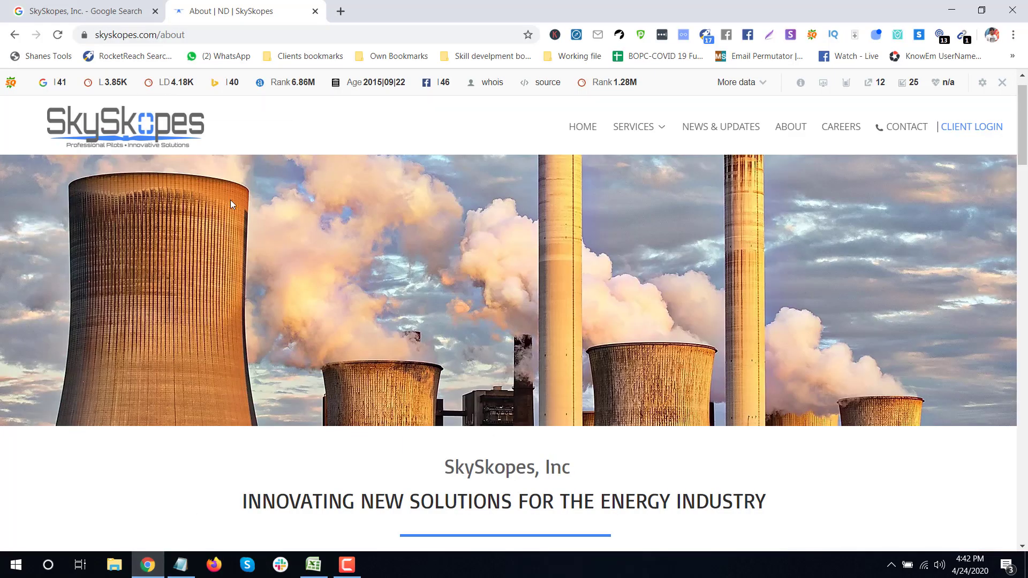
pyautogui.scroll(-8, 252, 214)
pyautogui.scroll(4, 735, 162)
pyautogui.scroll(-10, 664, 279)
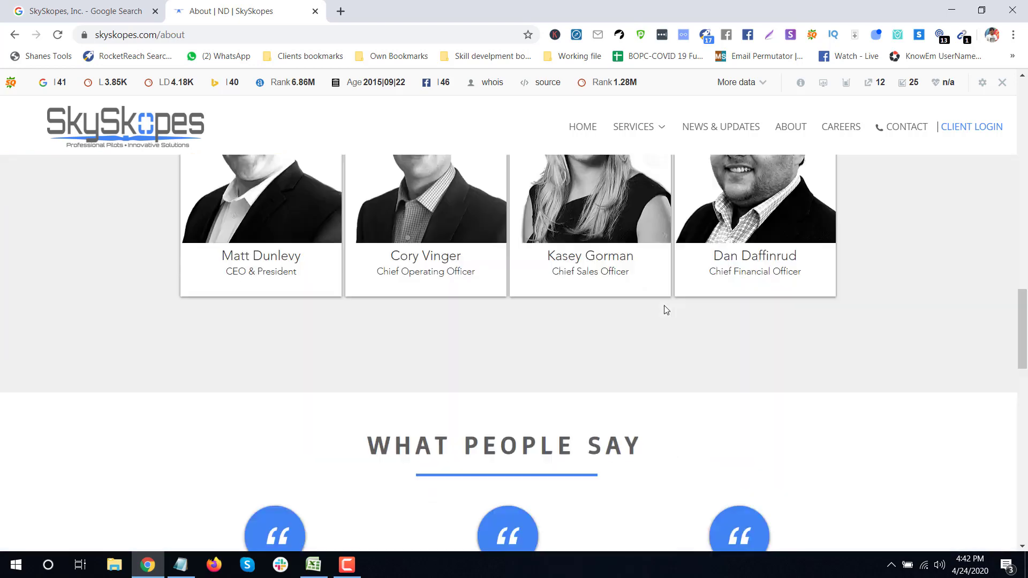
pyautogui.scroll(-10, 664, 309)
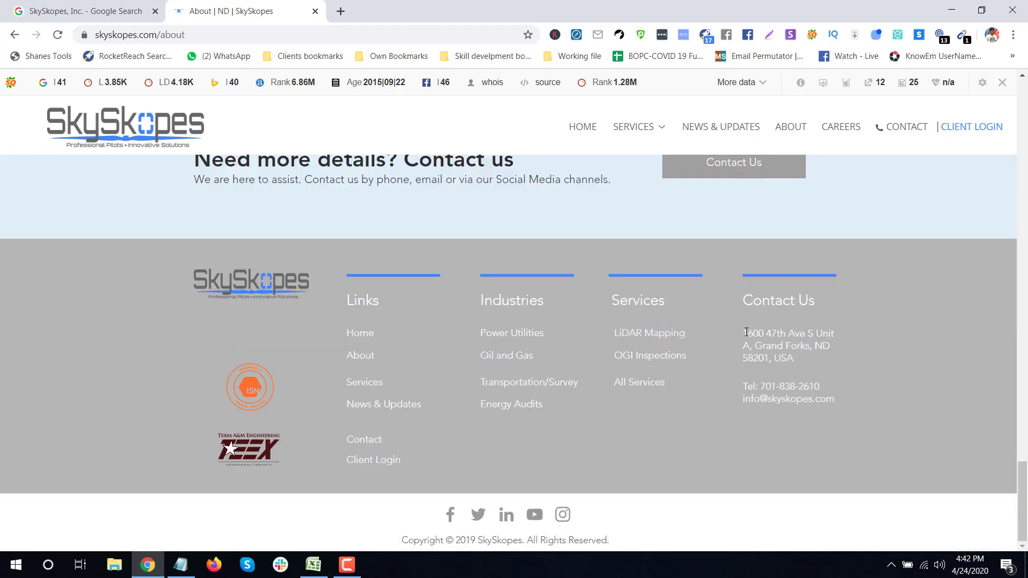
# Step: Examine the street, city, state and zip code parts of the SkySkopes footer address
pyautogui.moveTo(746, 332); pyautogui.dragTo(821, 351)
pyautogui.click(760, 347)
pyautogui.click(760, 345)
pyautogui.doubleClick(821, 350)
pyautogui.doubleClick(754, 358)
pyautogui.moveTo(770, 358); pyautogui.dragTo(748, 333)
pyautogui.moveTo(803, 367); pyautogui.dragTo(746, 334)
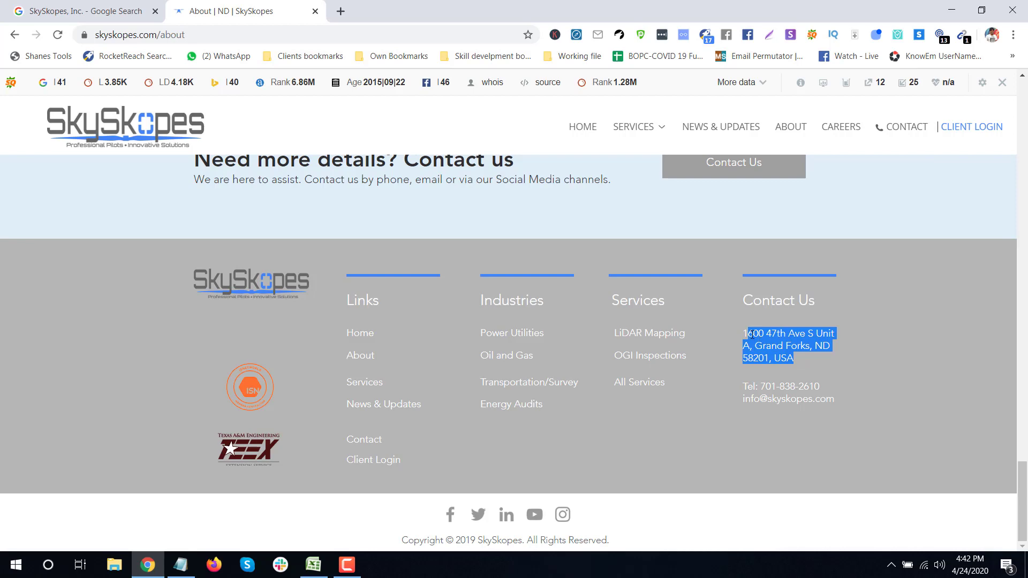
# Step: Check the Address column in Excel, then copy the full company address from the SkySkopes footer in Chrome
pyautogui.click(313, 565)
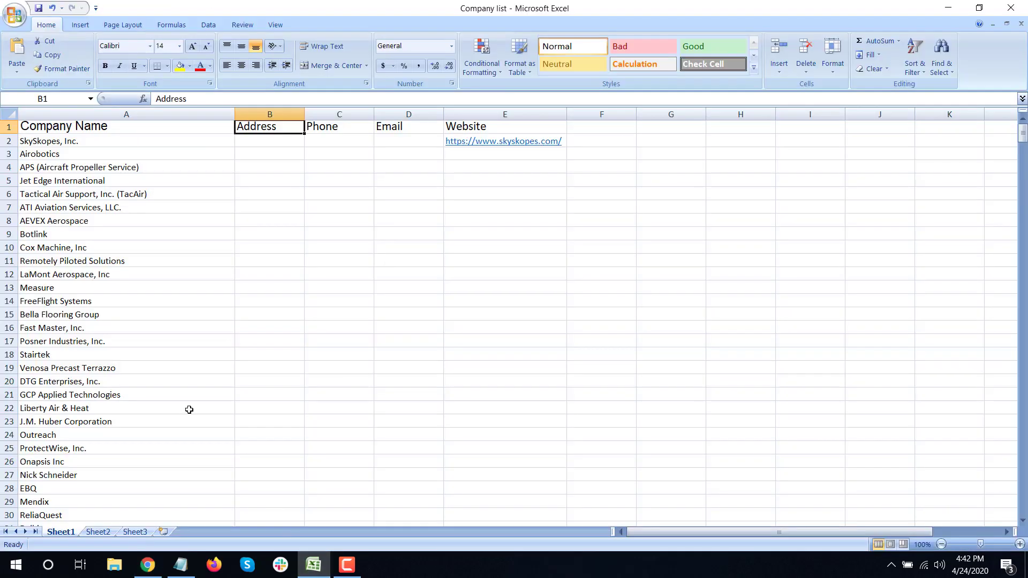
pyautogui.click(268, 273)
pyautogui.click(260, 149)
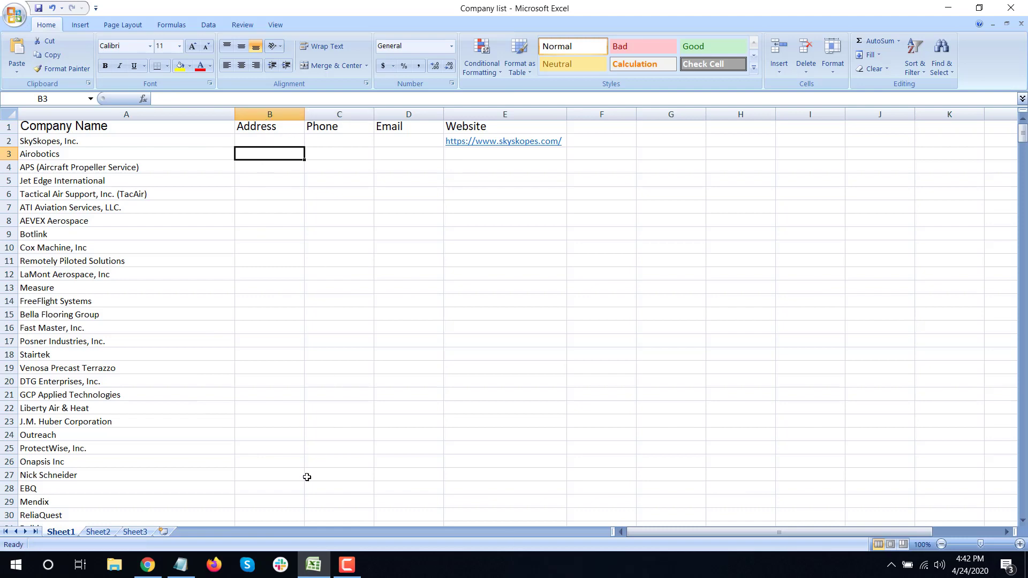
pyautogui.click(148, 565)
pyautogui.click(793, 358)
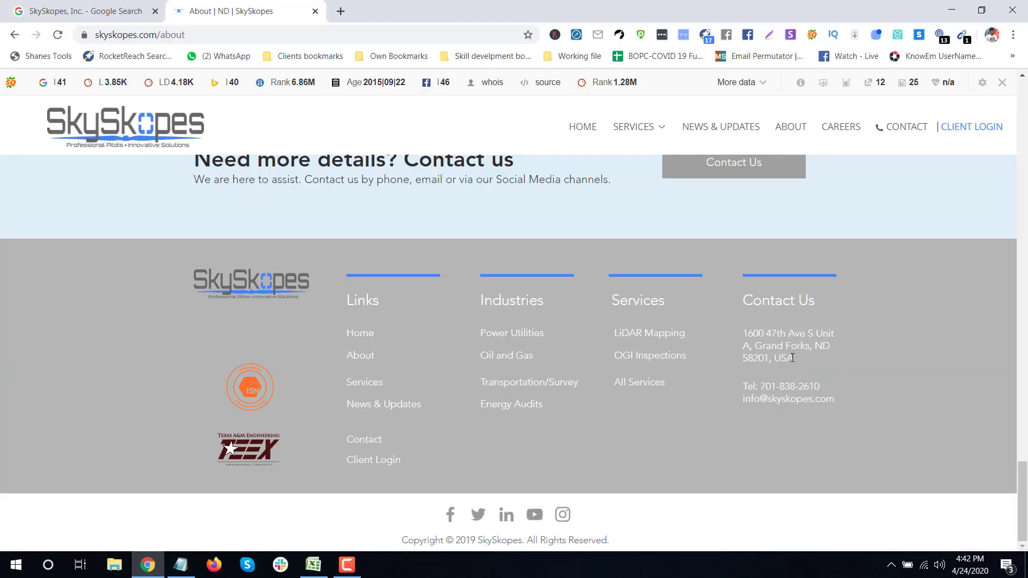
pyautogui.moveTo(792, 358); pyautogui.dragTo(745, 333)
pyautogui.hotkey('ctrl', 'c')
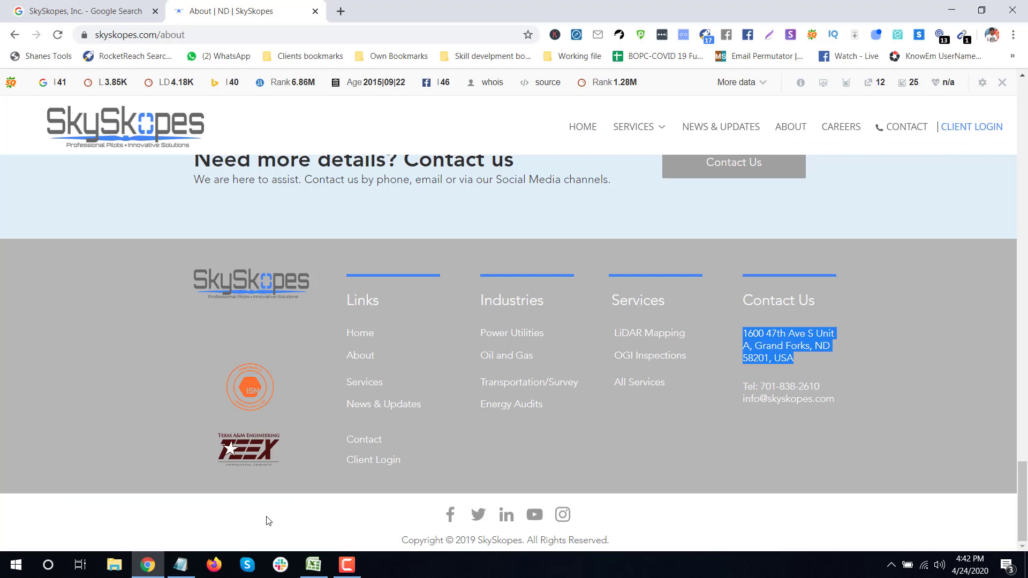
# Step: Switch to Excel and paste the copied company address into cell B2, the Address cell for SkySkopes, Inc
pyautogui.click(180, 565)
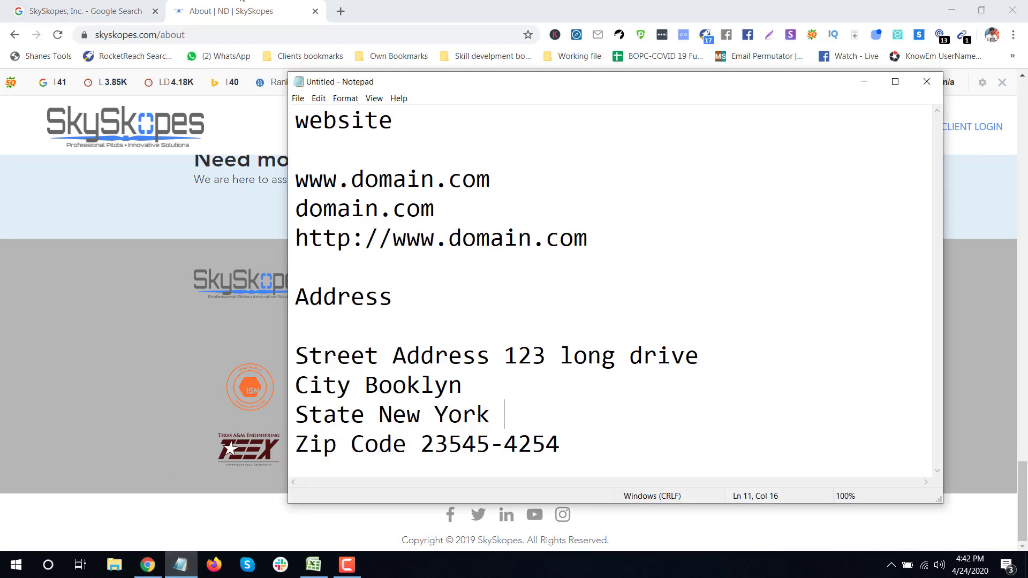
pyautogui.click(181, 565)
pyautogui.click(313, 565)
pyautogui.click(271, 126)
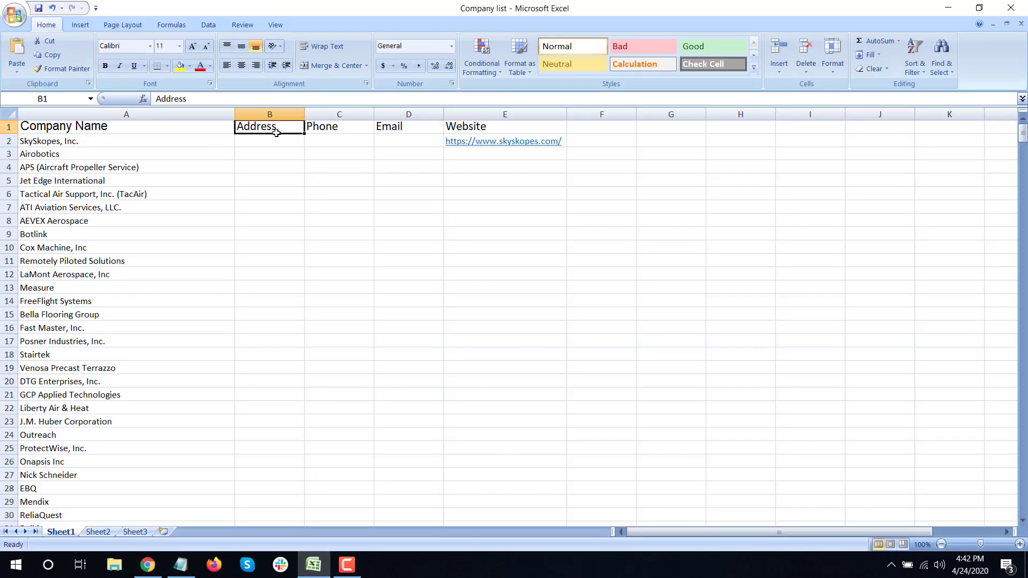
pyautogui.click(271, 142)
pyautogui.hotkey('ctrl', 'v')
pyautogui.click(310, 258)
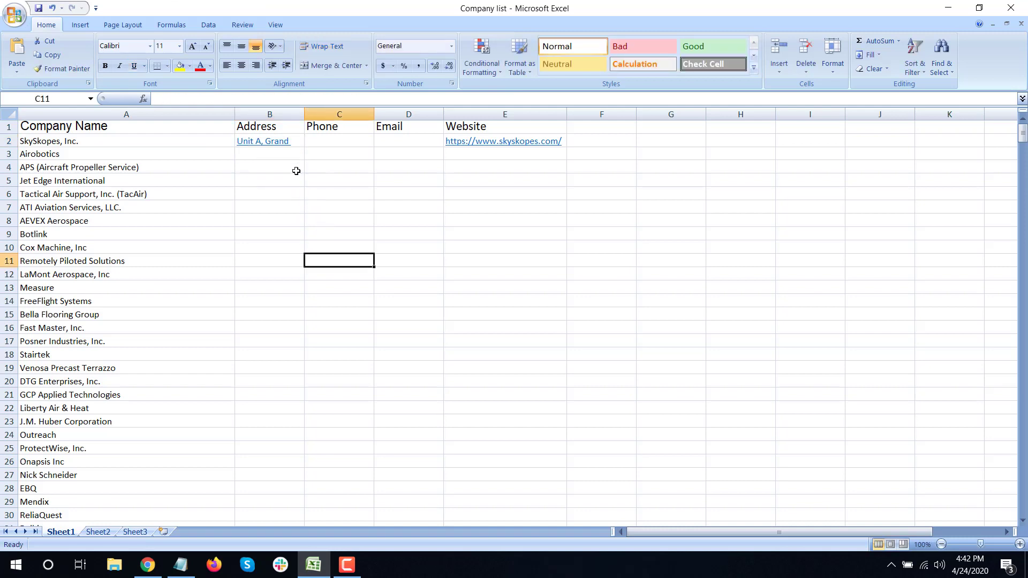
# Step: Fit the Address column's width to its contents
pyautogui.press('Up')
pyautogui.press('Up')
pyautogui.press('Up')
pyautogui.press('Up')
pyautogui.press('Up')
pyautogui.press('Up')
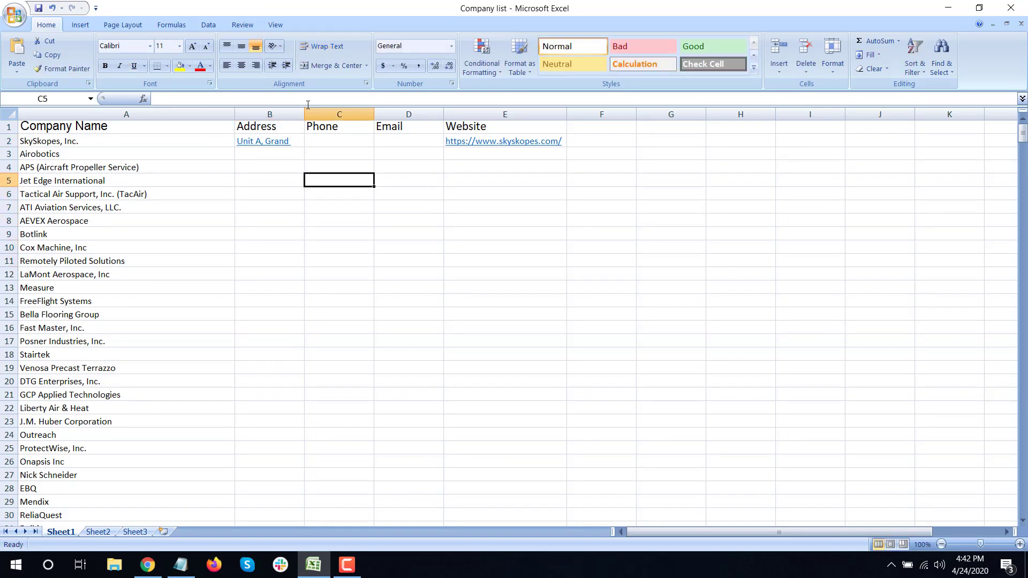
pyautogui.doubleClick(302, 108)
pyautogui.press('Up')
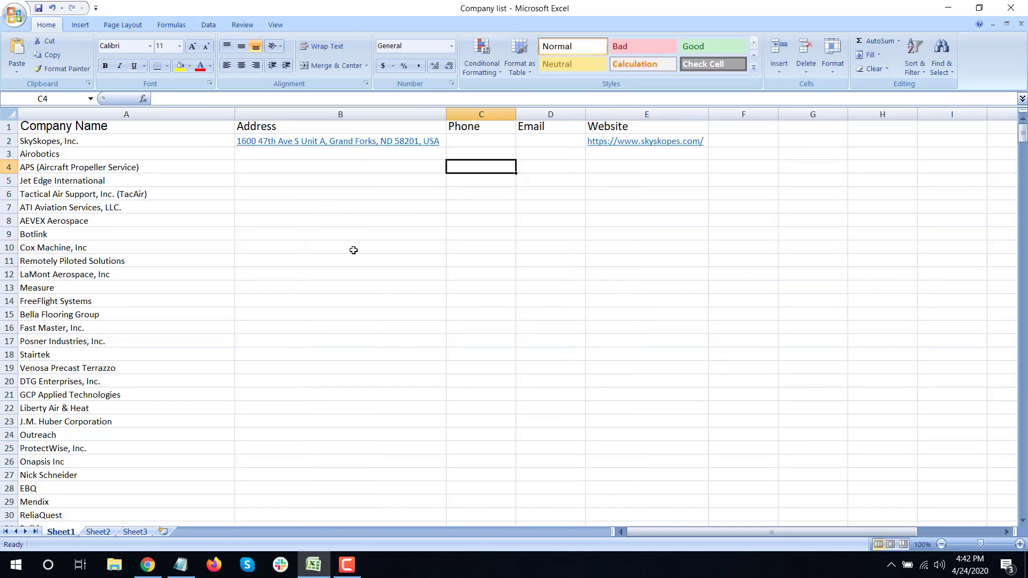
# Step: Clear the pasted company address from cell B2
pyautogui.press('Left')
pyautogui.press('Left')
pyautogui.press('Up')
pyautogui.press('Right')
pyautogui.press('Up')
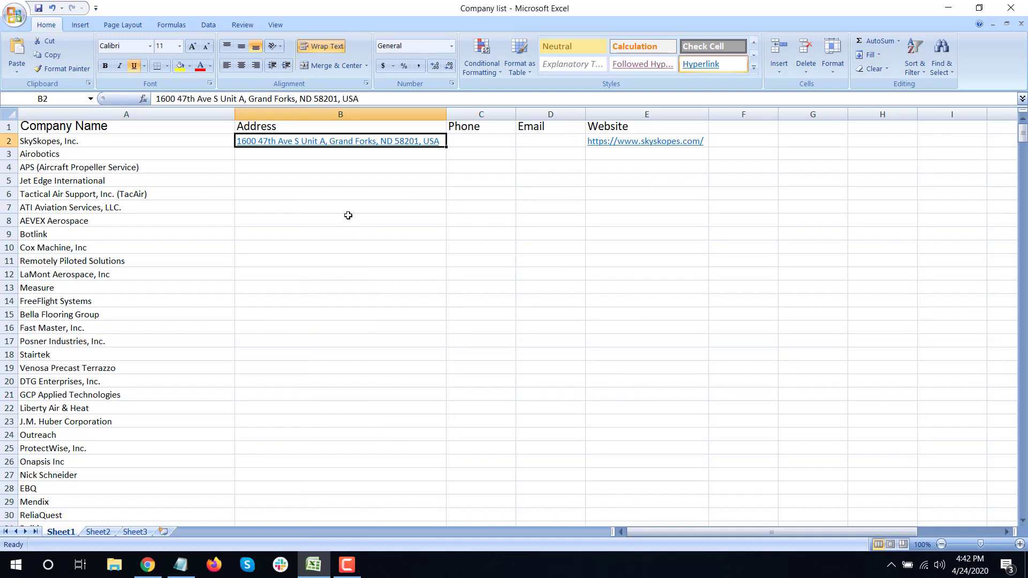
pyautogui.press('Delete')
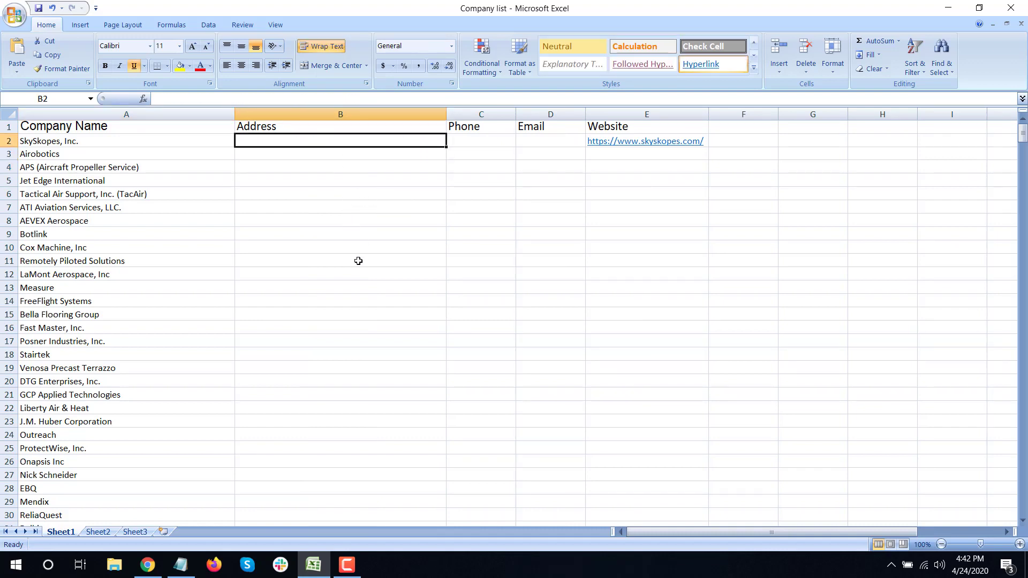
# Step: Insert two blank columns before the Phone column and make the first one narrower
pyautogui.click(471, 114)
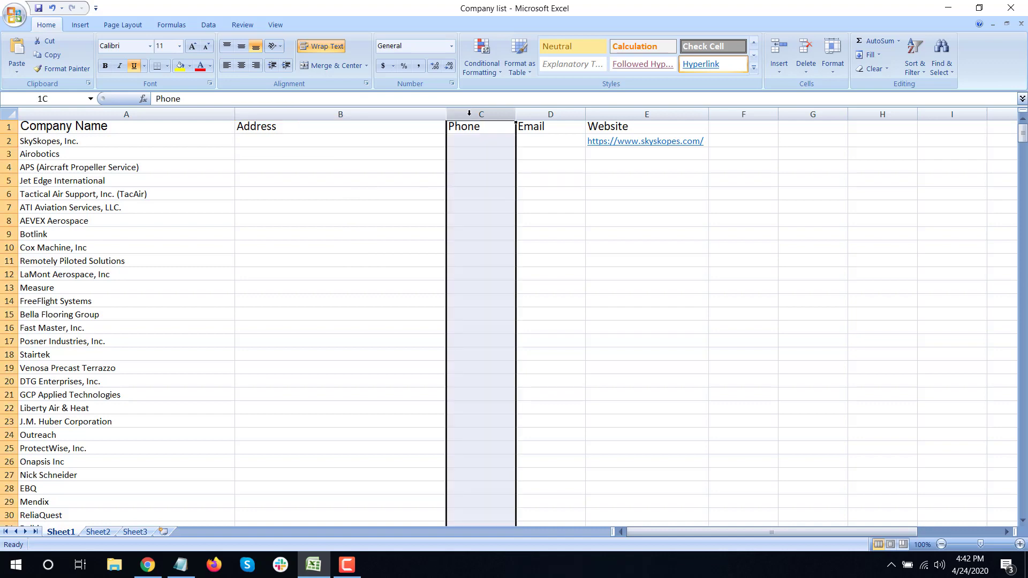
pyautogui.rightClick(471, 114)
pyautogui.click(522, 184)
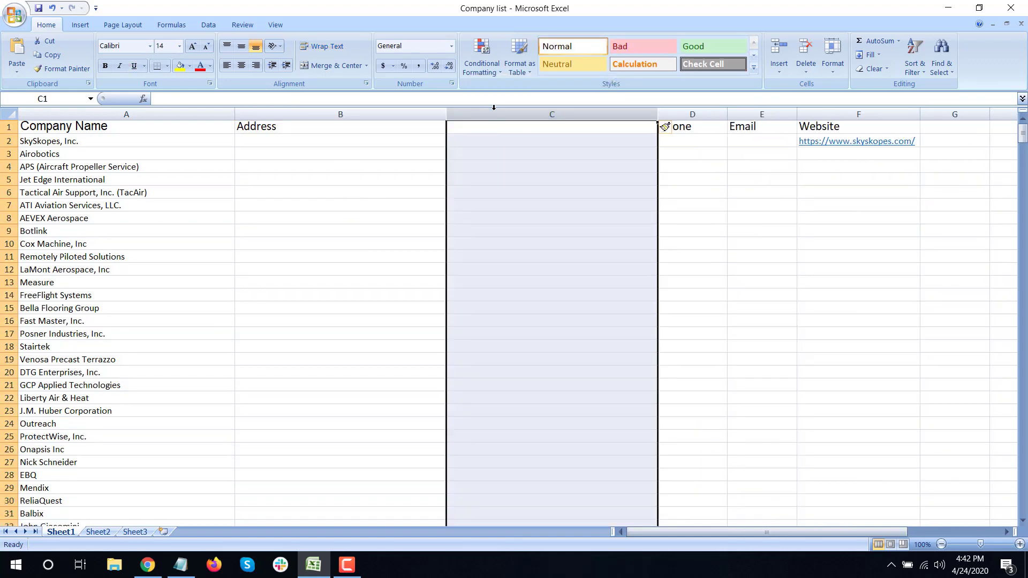
pyautogui.rightClick(495, 113)
pyautogui.click(547, 174)
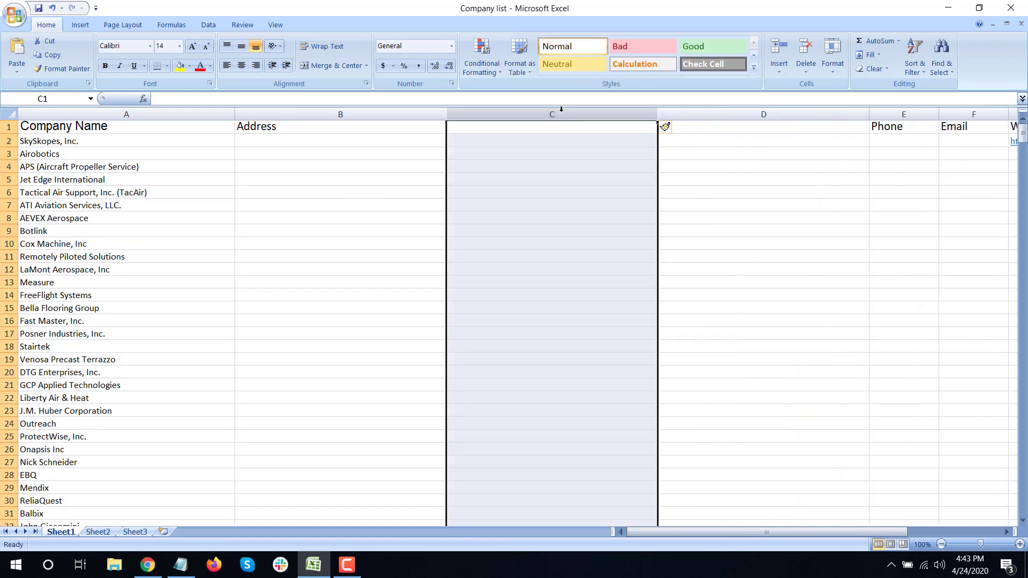
pyautogui.moveTo(658, 117); pyautogui.dragTo(572, 117)
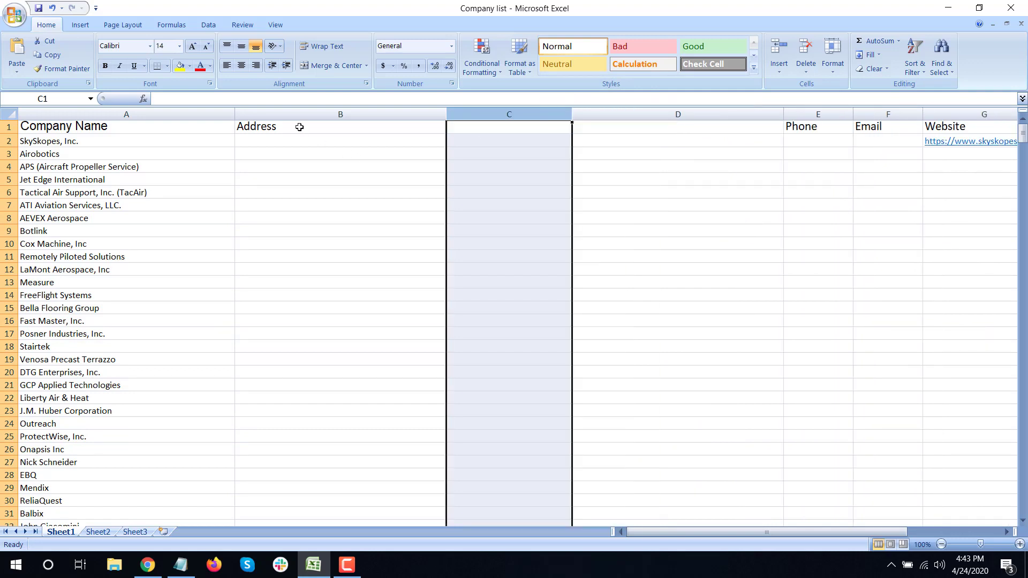
# Step: Rename the Address header in B1 as "Street Address"
pyautogui.doubleClick(300, 126)
pyautogui.doubleClick(300, 127)
pyautogui.write('SZtr')
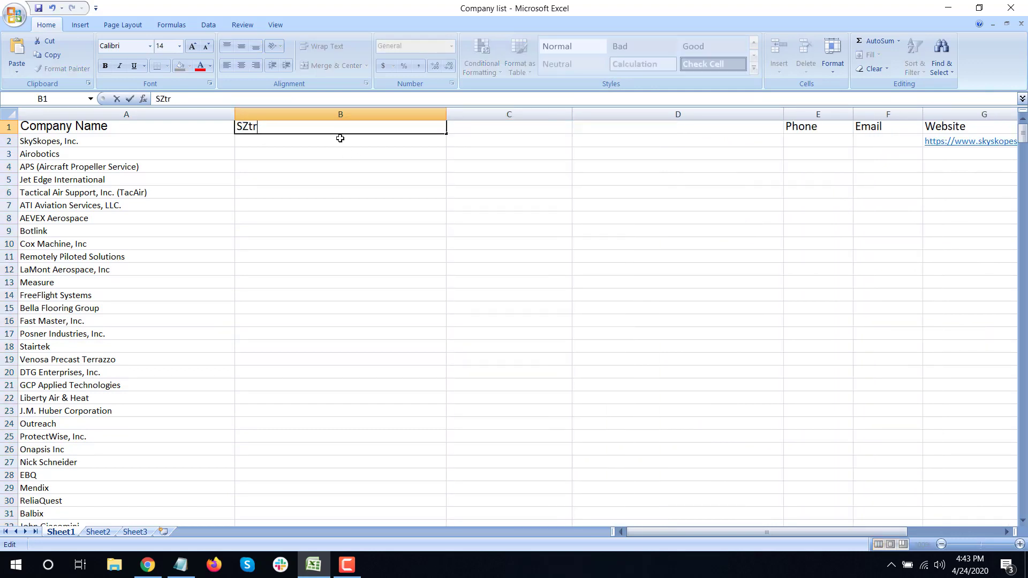
pyautogui.press('BackSpace')
pyautogui.press('BackSpace')
pyautogui.press('BackSpace')
pyautogui.write('treet AD')
pyautogui.press('BackSpace')
pyautogui.write('ddress')
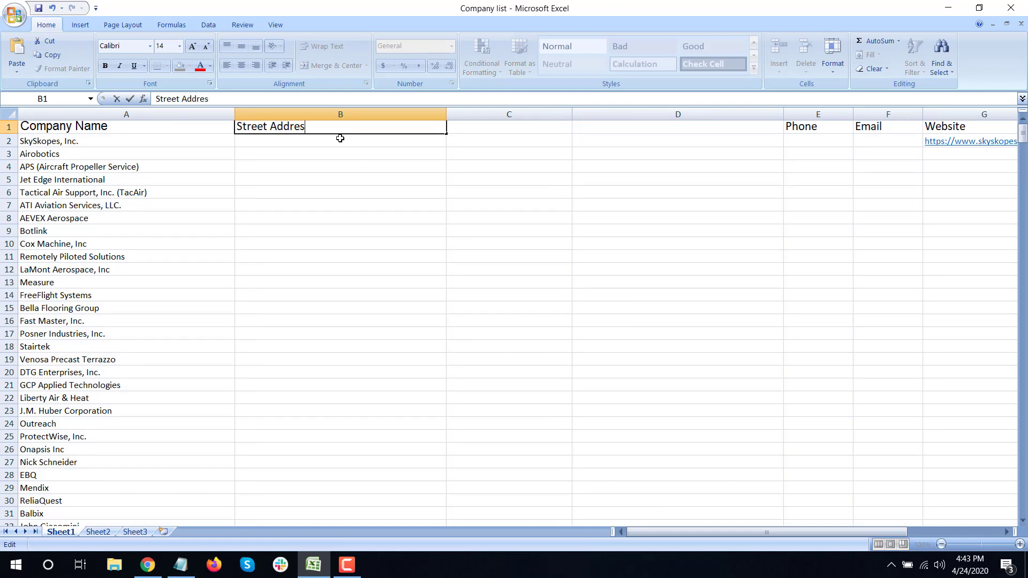
# Step: Enter the header "City" in C1 and "State" in D1
pyautogui.press('Tab')
pyautogui.write('City')
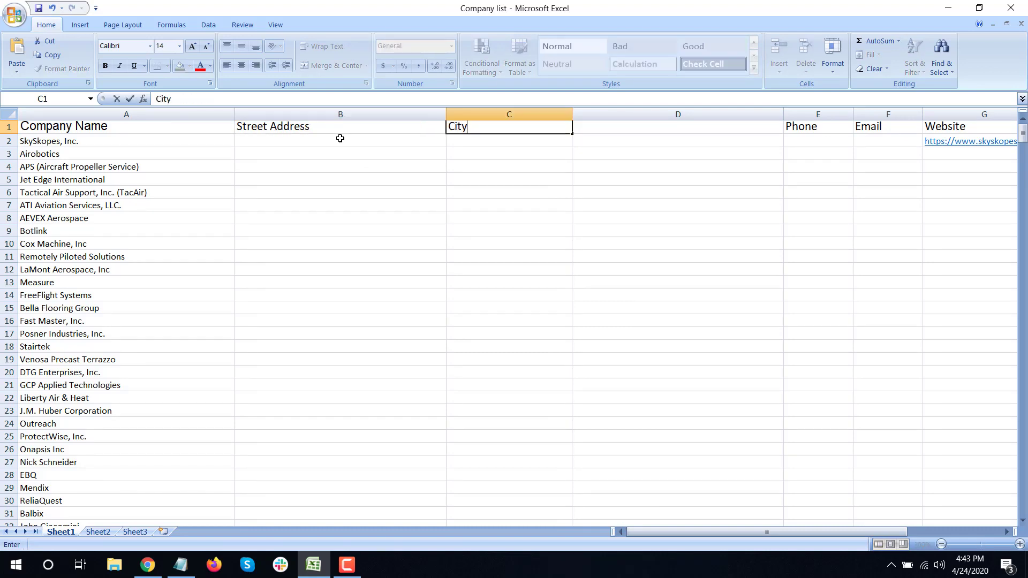
pyautogui.press('Tab')
pyautogui.write('at')
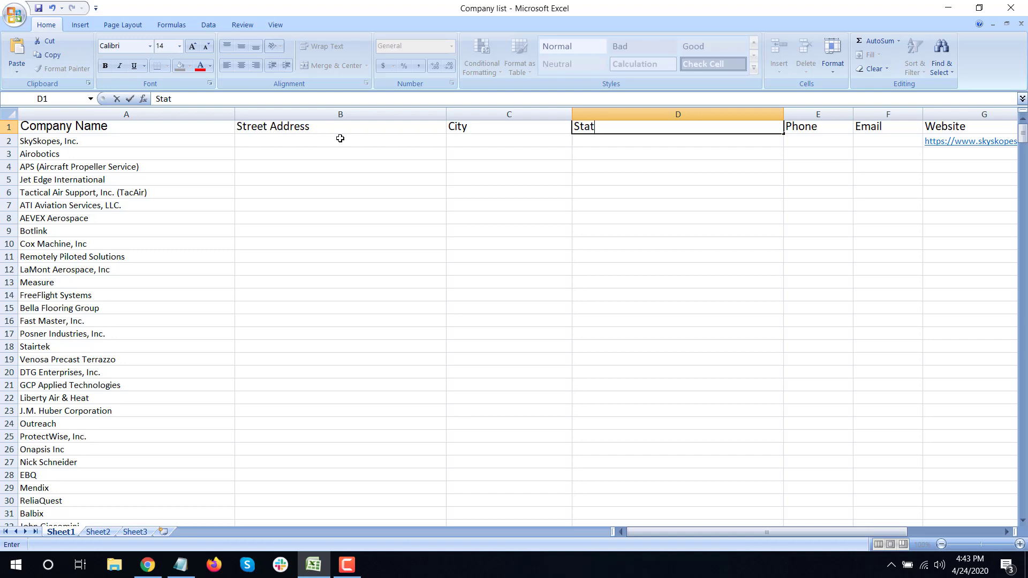
pyautogui.write('e')
# Step: Fit the State column's width to its header
pyautogui.click(771, 114)
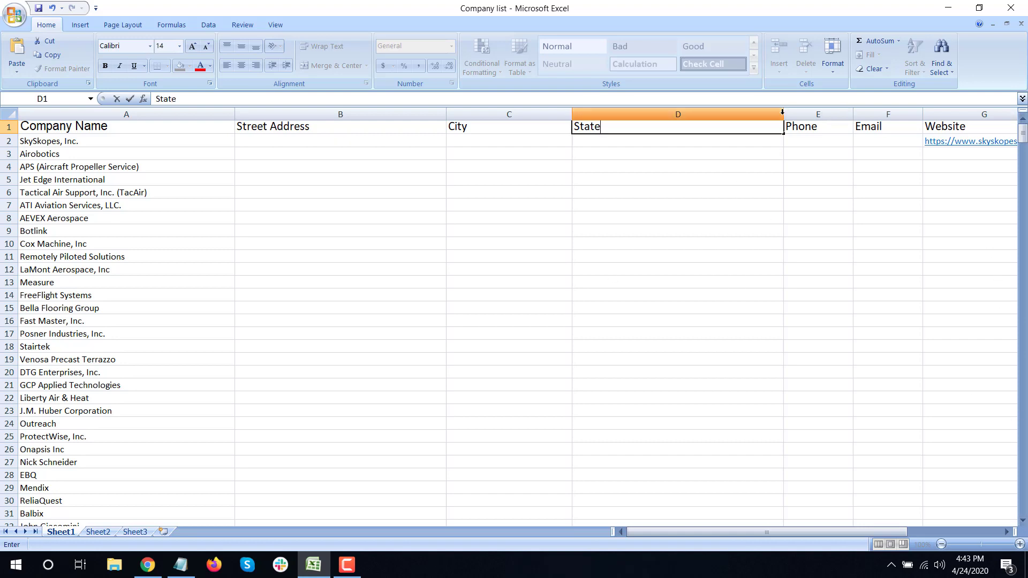
pyautogui.doubleClick(784, 114)
pyautogui.click(613, 235)
# Step: Insert a blank column before Phone and give it the header "Zip Code"
pyautogui.rightClick(637, 114)
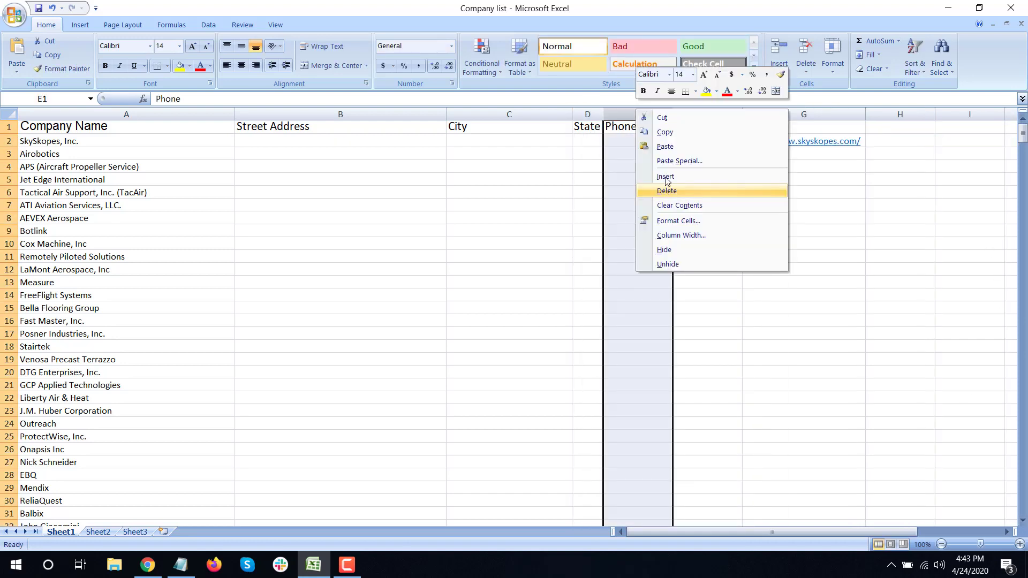
pyautogui.click(664, 176)
pyautogui.click(619, 126)
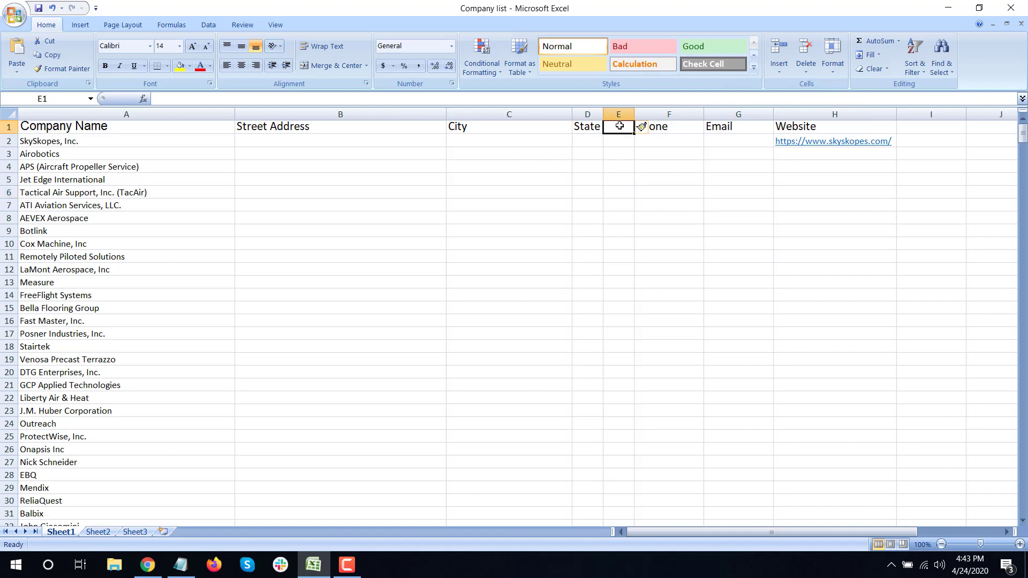
pyautogui.write('Zip CO')
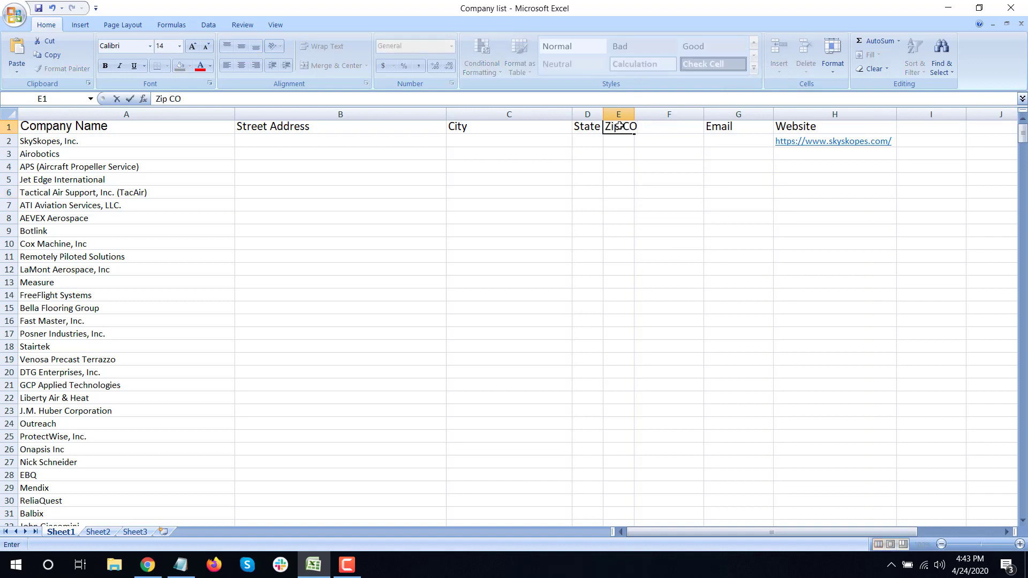
pyautogui.press('BackSpace')
pyautogui.write('ode')
pyautogui.click(758, 296)
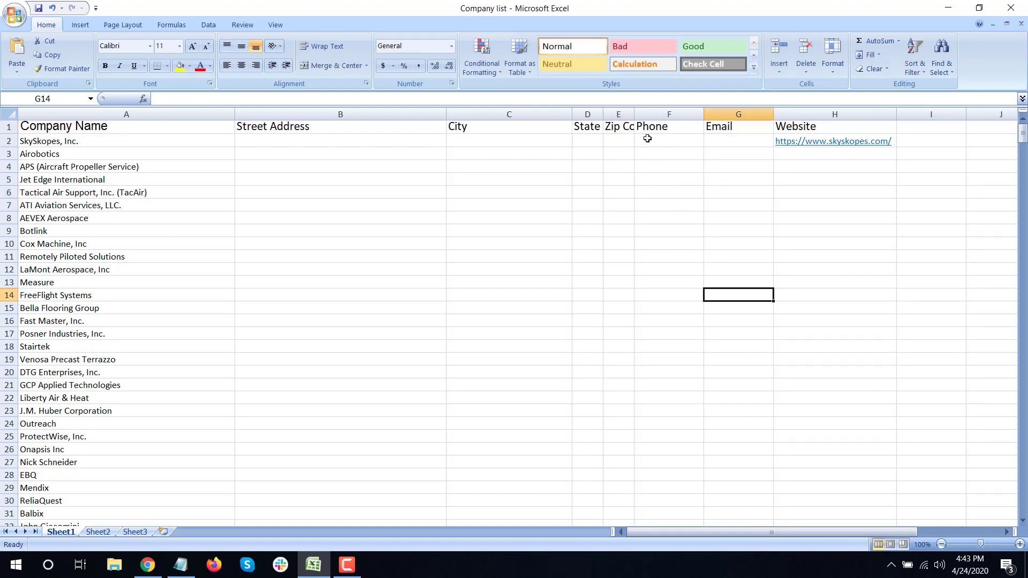
# Step: Resize the Street Address, City, State and Zip Code columns so they are compact and every header is fully readable
pyautogui.moveTo(635, 115); pyautogui.dragTo(703, 115)
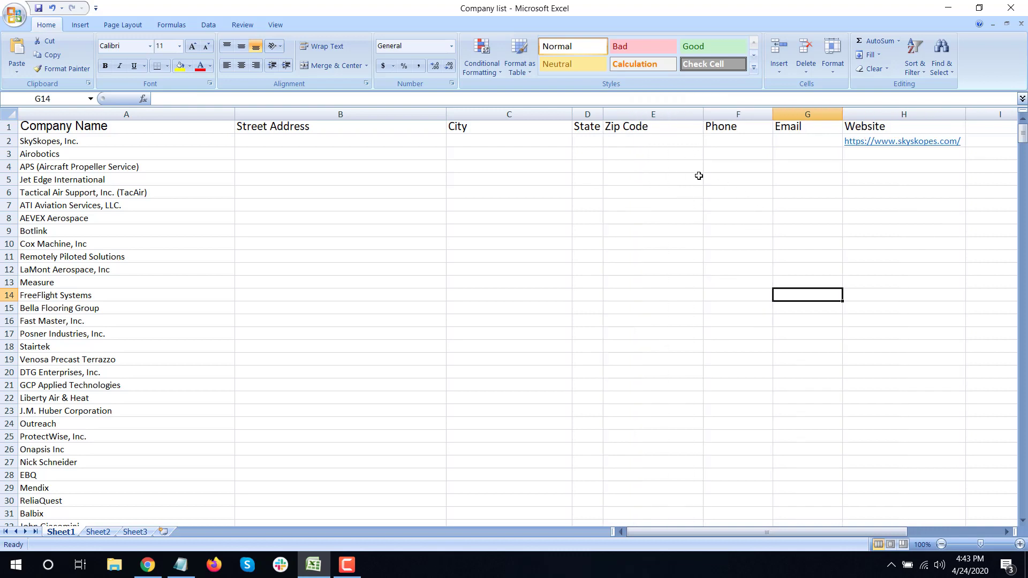
pyautogui.moveTo(572, 114)
pyautogui.mouseDown()
pyautogui.moveTo(508, 114)
pyautogui.moveTo(575, 114)
pyautogui.mouseUp()
pyautogui.click(548, 231)
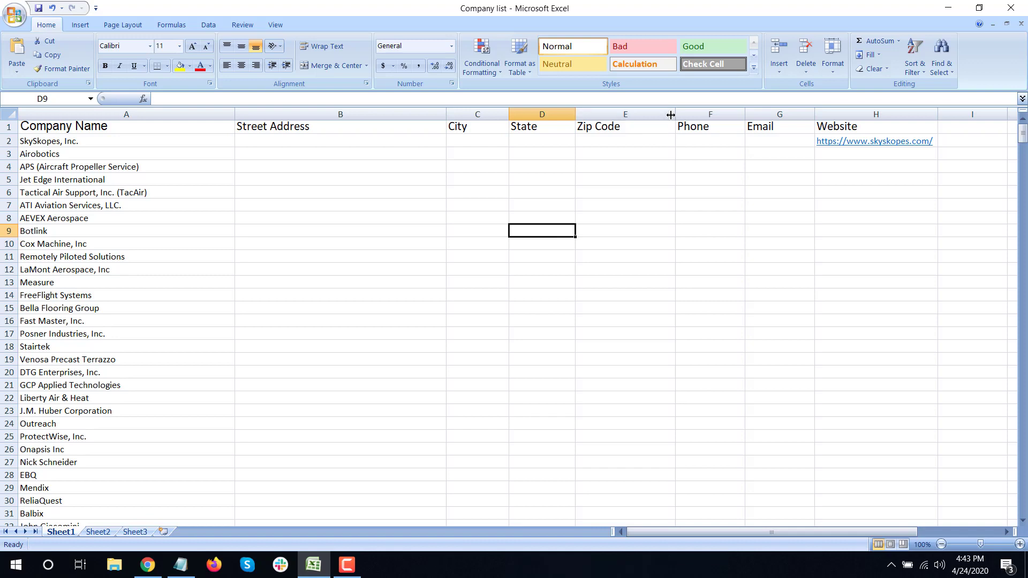
pyautogui.moveTo(670, 114); pyautogui.dragTo(643, 114)
pyautogui.moveTo(446, 114); pyautogui.dragTo(407, 114)
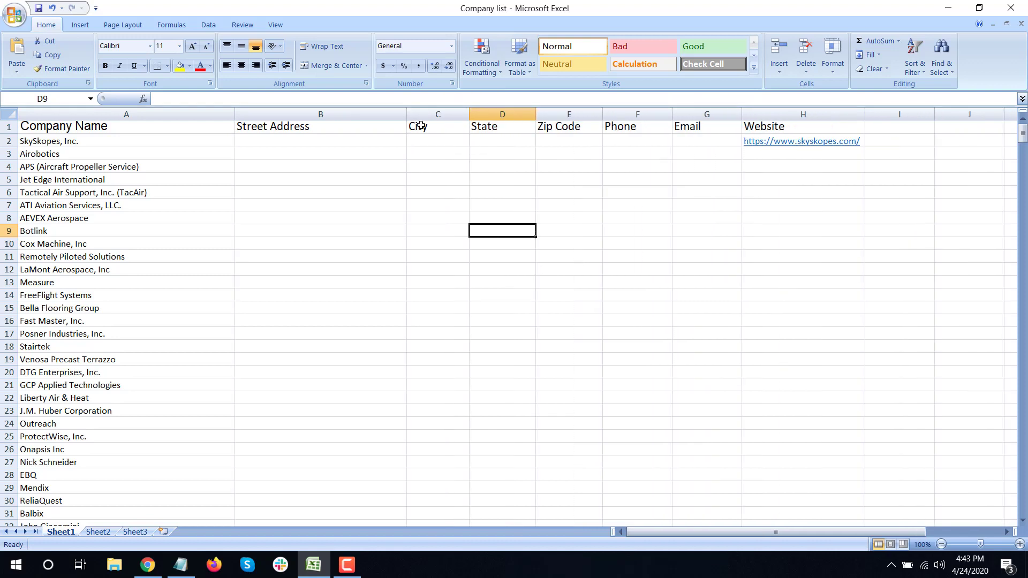
pyautogui.click(616, 205)
# Step: Copy the zip code from the company address in the SkySkopes website footer and return to the Excel list
pyautogui.click(260, 141)
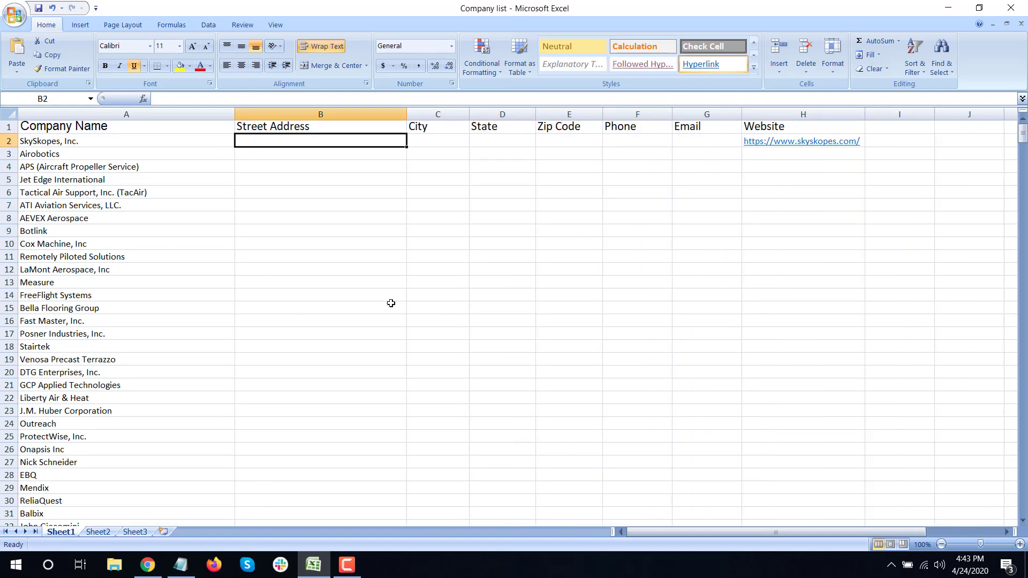
pyautogui.click(148, 567)
pyautogui.tripleClick(768, 357)
pyautogui.click(768, 357)
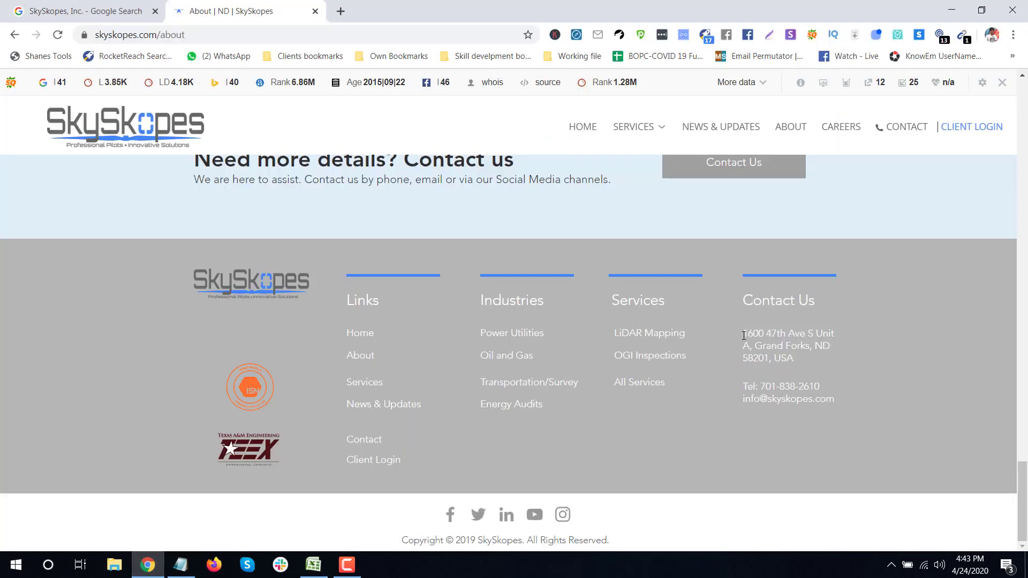
pyautogui.click(314, 563)
pyautogui.click(315, 564)
pyautogui.moveTo(770, 360); pyautogui.dragTo(742, 359)
pyautogui.hotkey('ctrl', 'c')
pyautogui.click(314, 565)
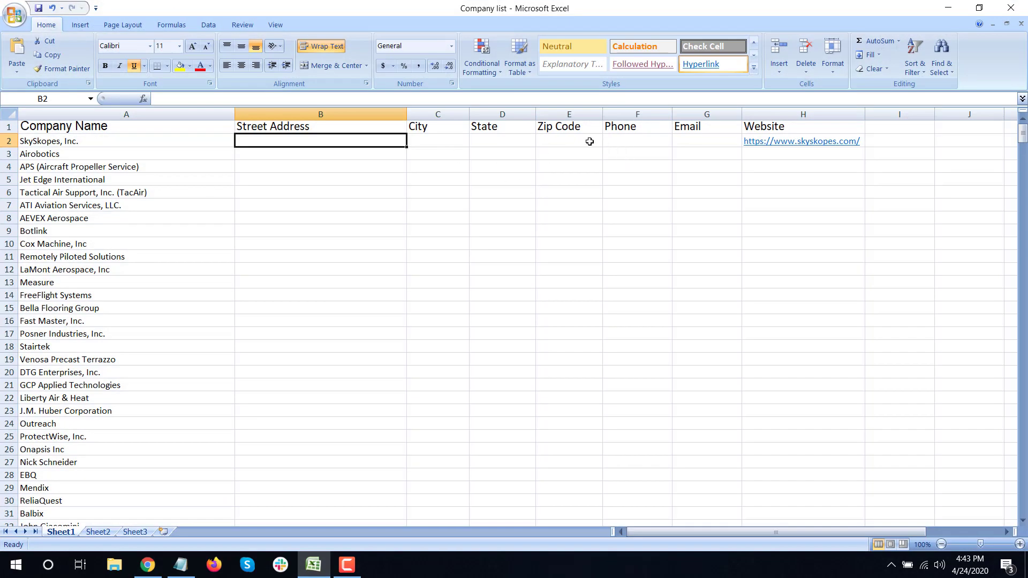
# Step: Try to paste the copied zip code directly into cell E2 with its web formatting, and undo the paste
pyautogui.click(560, 129)
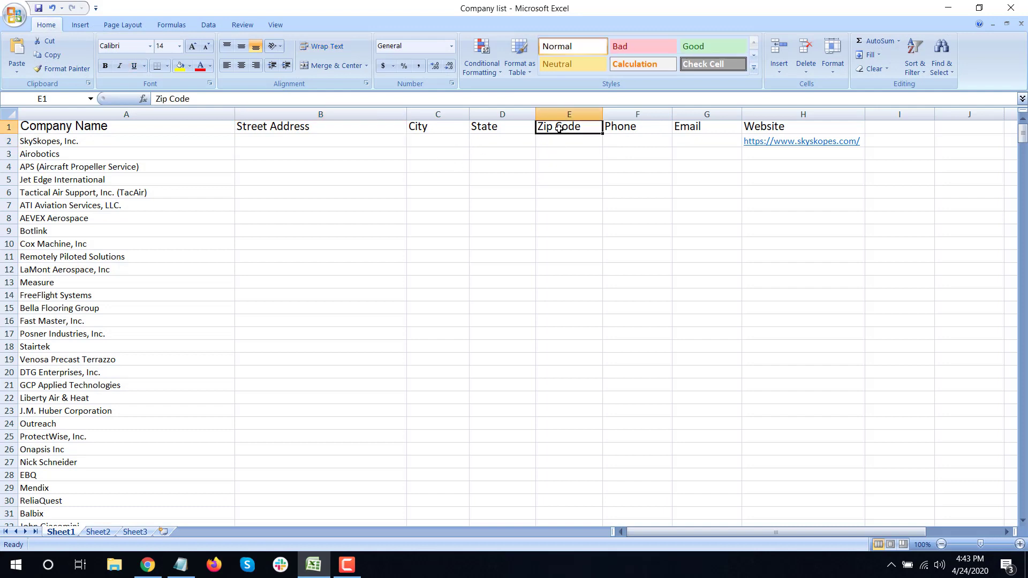
pyautogui.click(553, 140)
pyautogui.hotkey('ctrl', 'v')
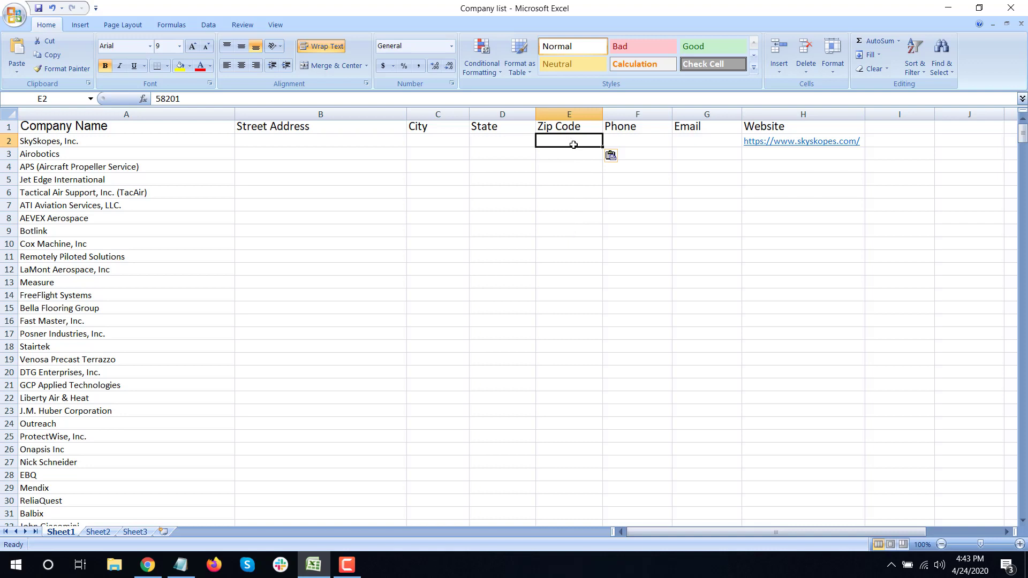
pyautogui.press('Return')
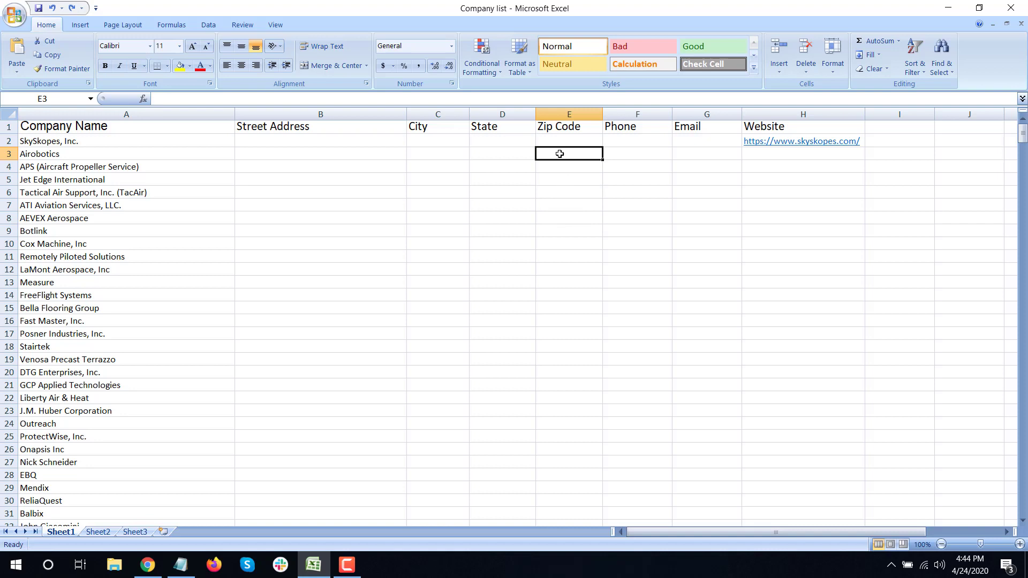
pyautogui.hotkey('ctrl', 'z')
pyautogui.click(552, 180)
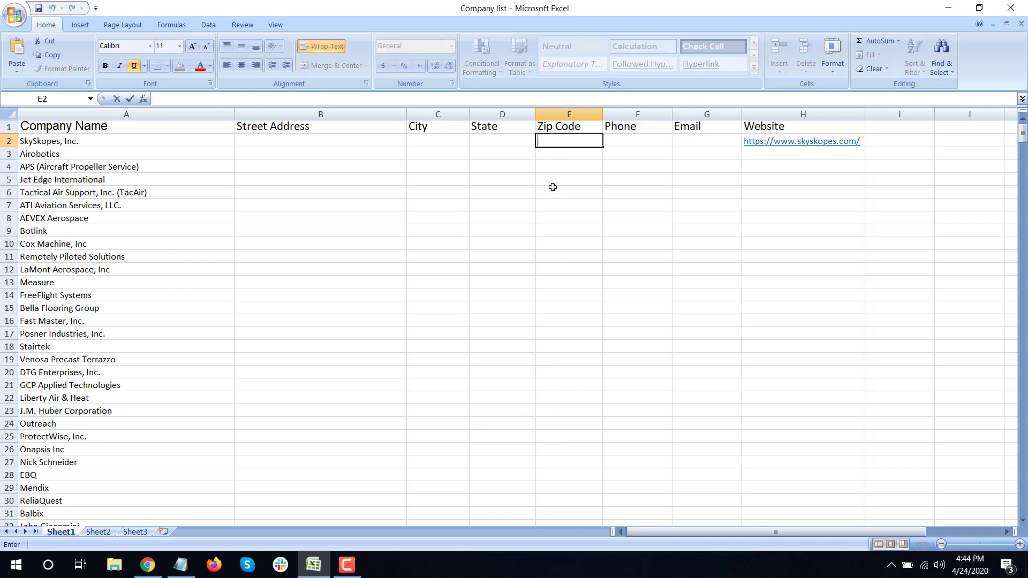
pyautogui.click(550, 141)
pyautogui.click(579, 272)
pyautogui.click(565, 194)
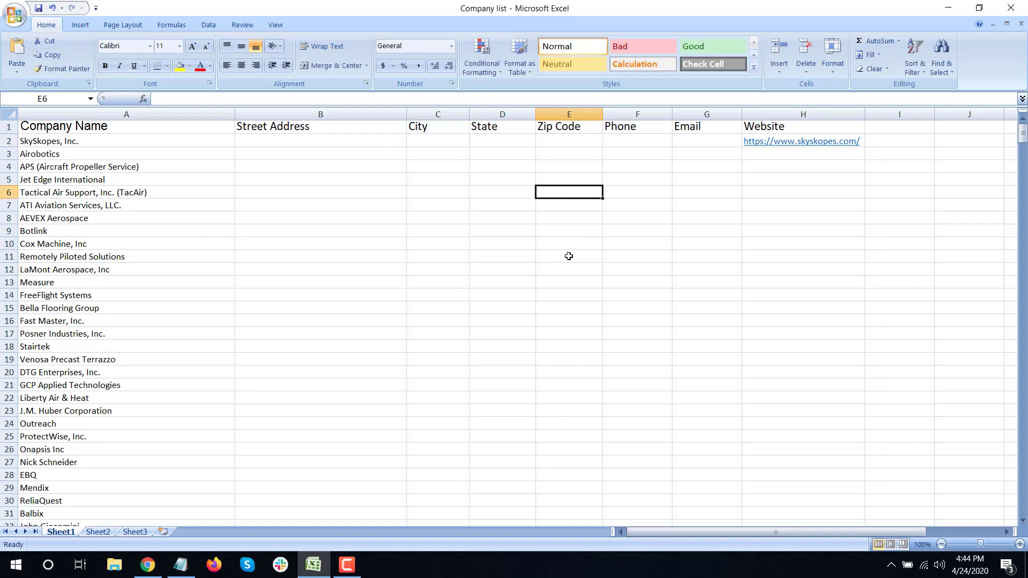
pyautogui.click(556, 216)
pyautogui.click(556, 196)
pyautogui.doubleClick(544, 191)
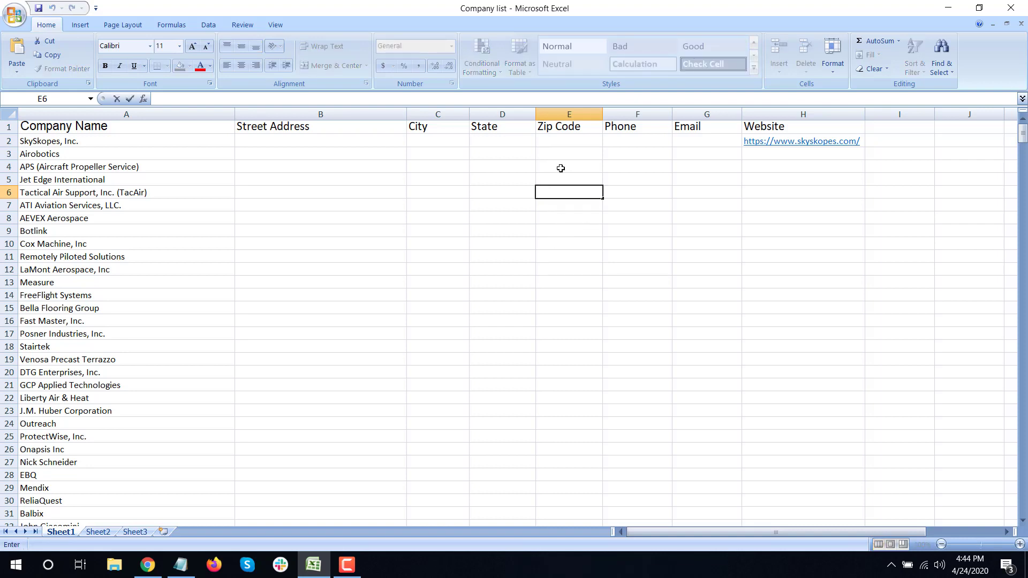
# Step: Paste the copied zip code as in-cell text into E2, the Zip Code cell for SkySkopes, Inc
pyautogui.doubleClick(558, 141)
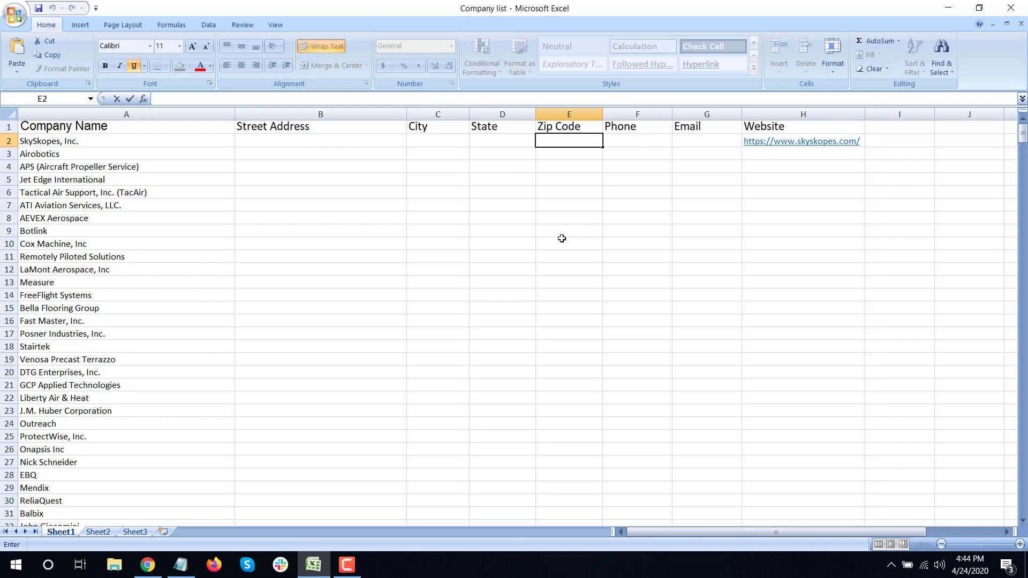
pyautogui.hotkey('ctrl', 'v')
pyautogui.click(555, 217)
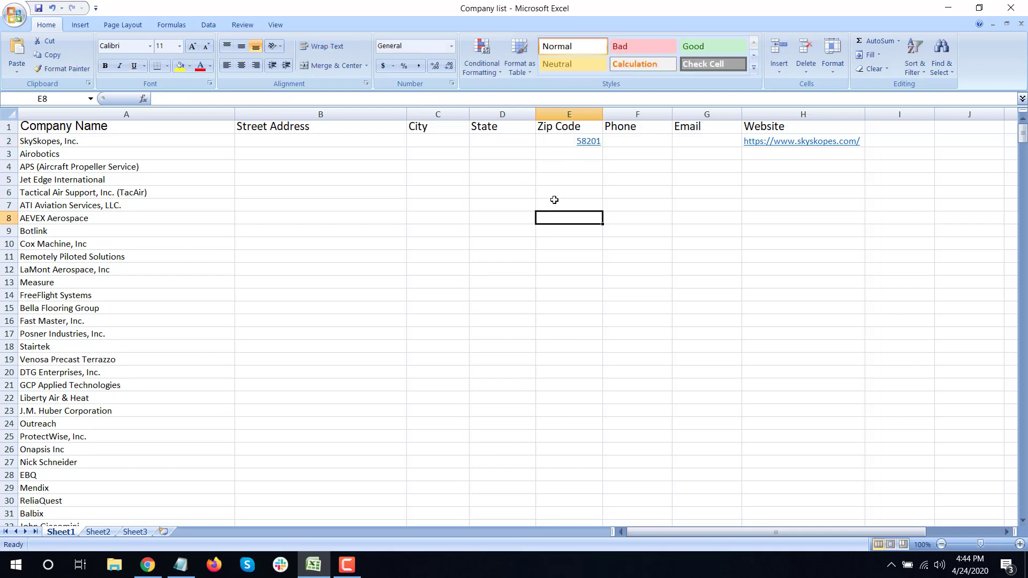
pyautogui.press('Up')
pyautogui.press('Up')
pyautogui.press('Up')
pyautogui.press('Up')
pyautogui.press('Up')
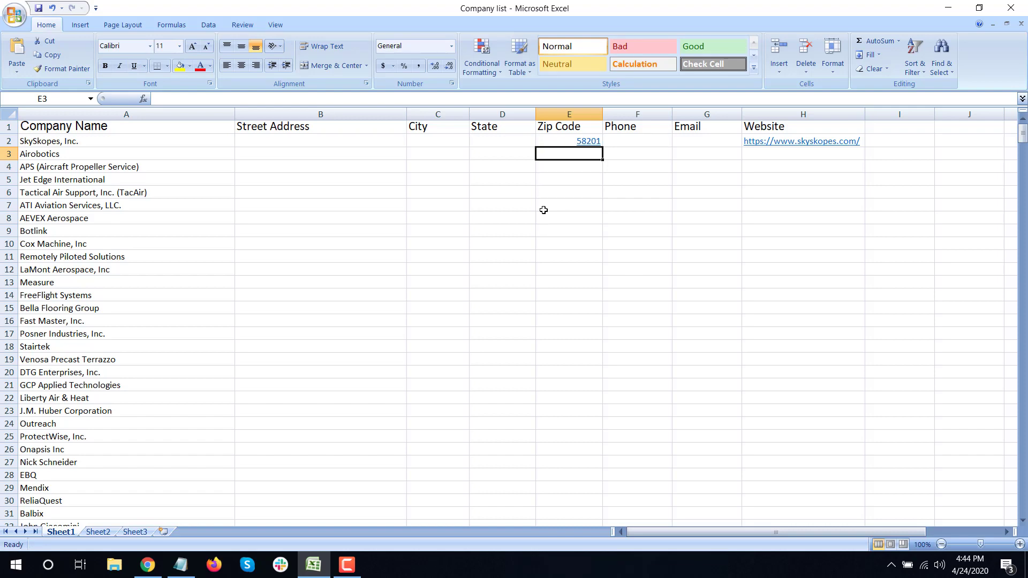
pyautogui.press('Up')
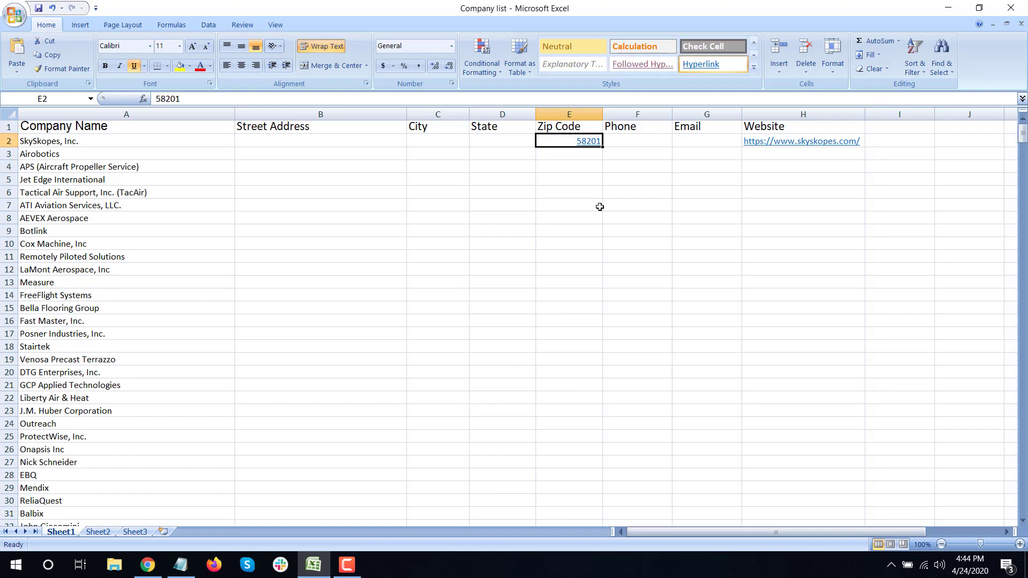
# Step: Enter the state abbreviation "ND" from the SkySkopes website footer in the State cell D2
pyautogui.hotkey('alt', 'Tab')
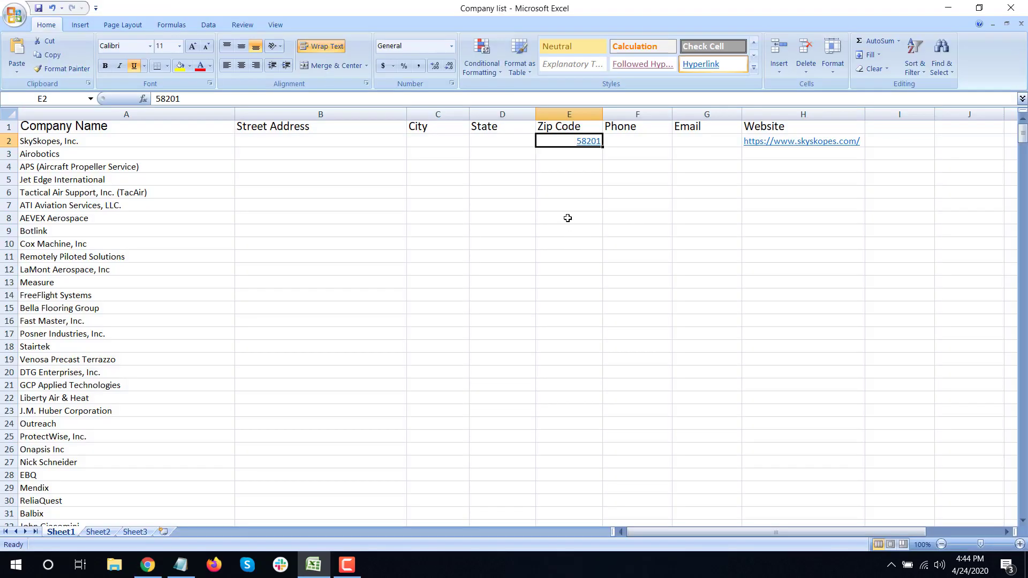
pyautogui.hotkey('alt', 'Tab')
pyautogui.click(514, 143)
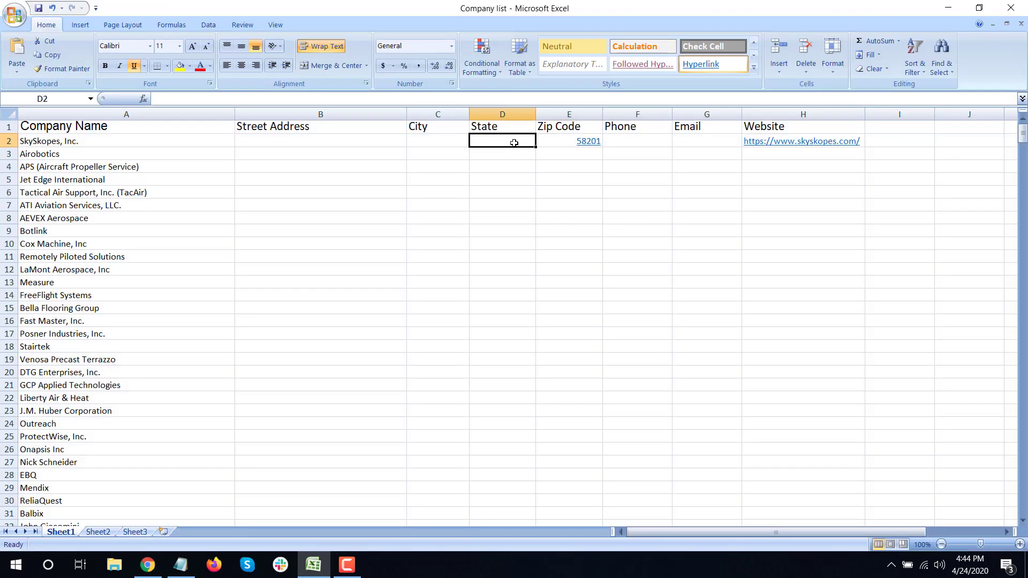
pyautogui.write('ND')
pyautogui.click(528, 213)
# Step: Copy the city name "Grand Forks" from the website footer and paste it into the City cell C2
pyautogui.hotkey('alt', 'Tab')
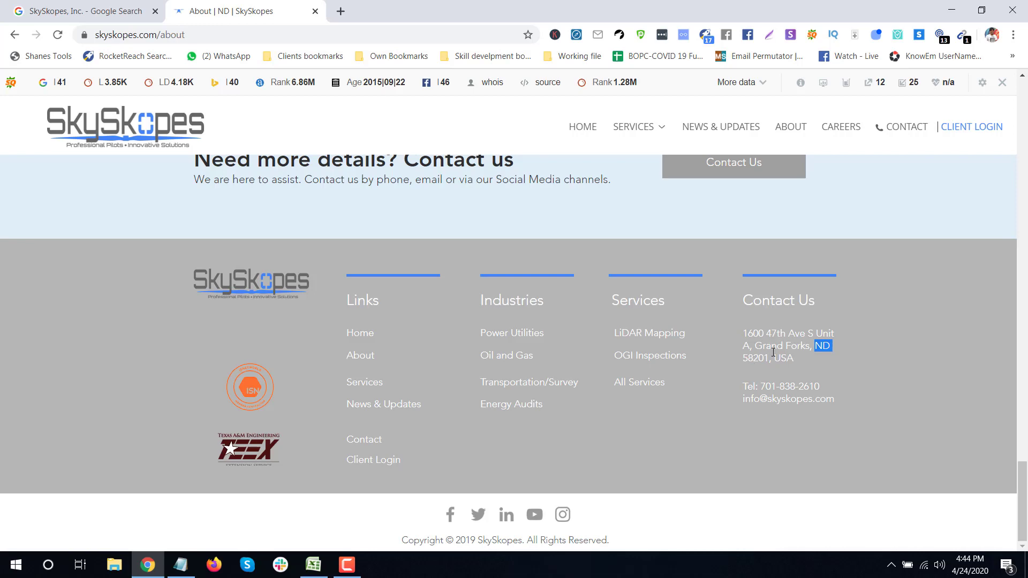
pyautogui.moveTo(756, 346); pyautogui.dragTo(809, 346)
pyautogui.hotkey('ctrl', 'c')
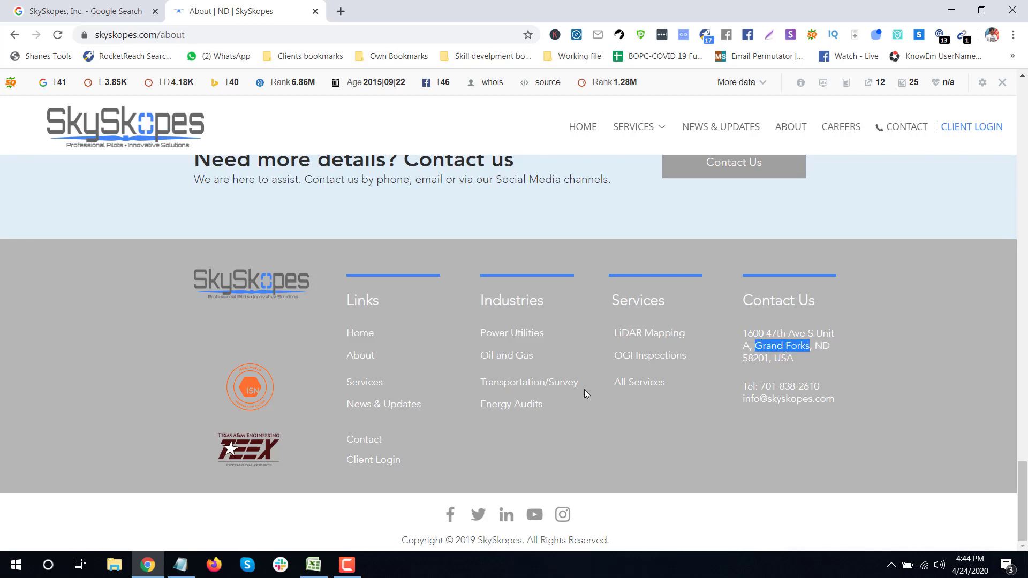
pyautogui.hotkey('alt', 'Tab')
pyautogui.click(427, 142)
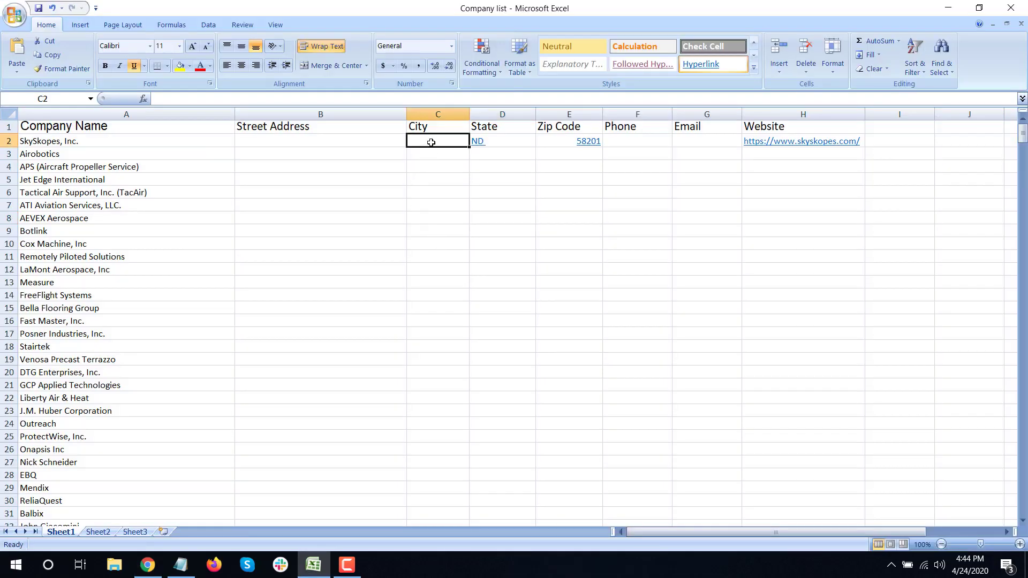
pyautogui.hotkey('ctrl', 'v')
# Step: Copy the street address, including its unit, from the website footer into the Street Address cell B2
pyautogui.hotkey('alt', 'Tab')
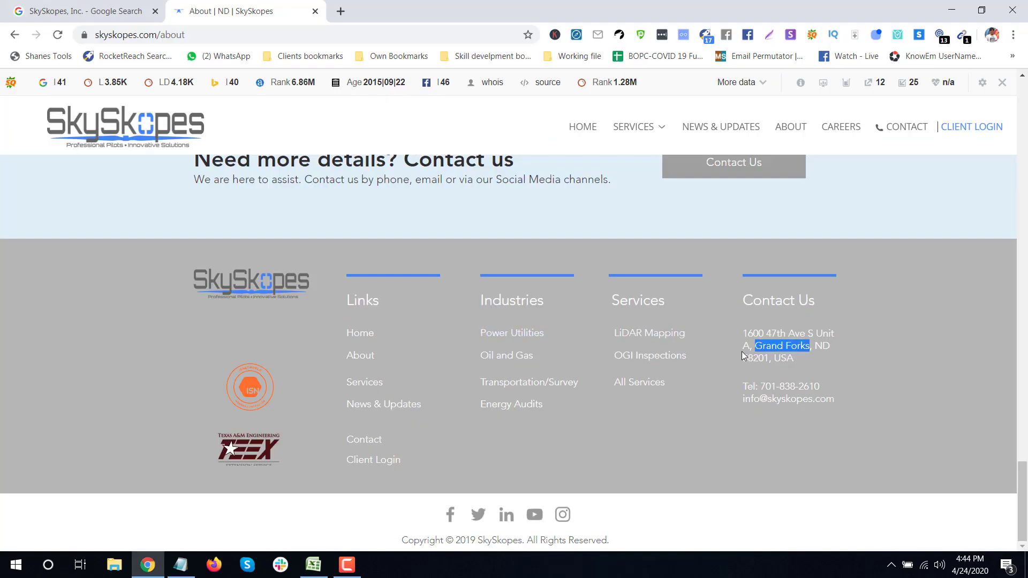
pyautogui.moveTo(748, 342); pyautogui.dragTo(744, 332)
pyautogui.hotkey('ctrl', 'c')
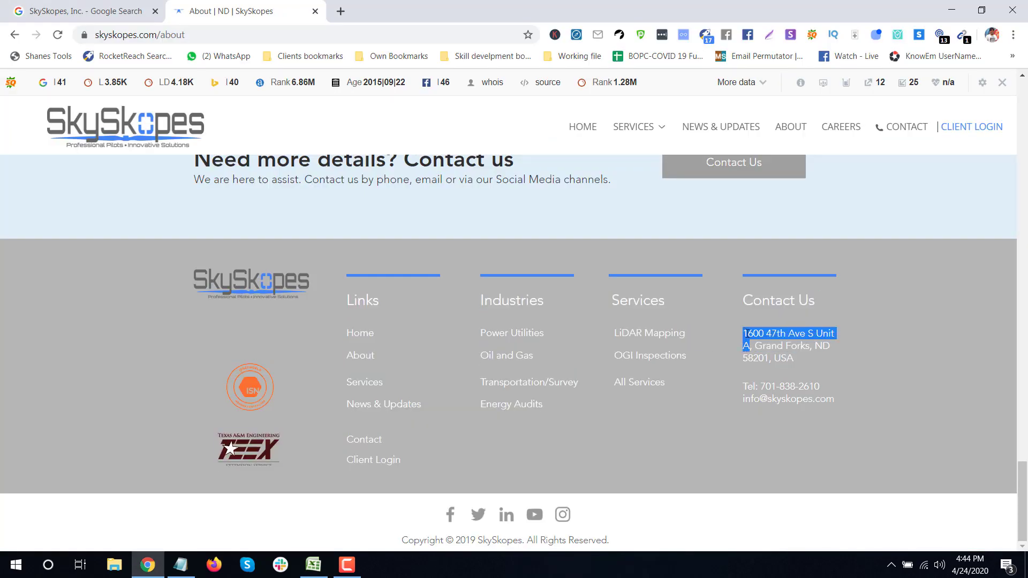
pyautogui.hotkey('alt', 'Tab')
pyautogui.click(324, 131)
pyautogui.click(302, 137)
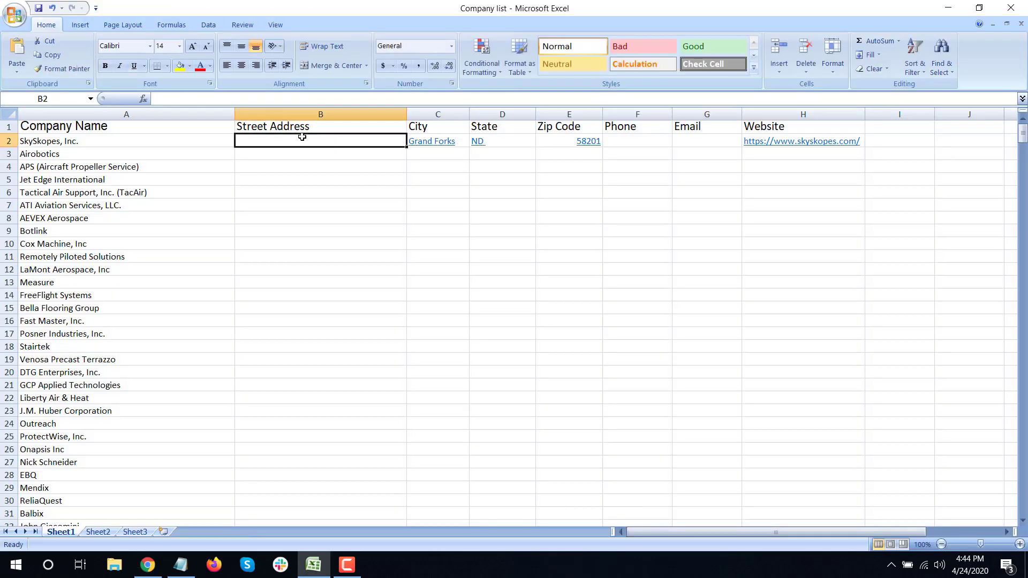
pyautogui.hotkey('ctrl', 'v')
pyautogui.press('Tab')
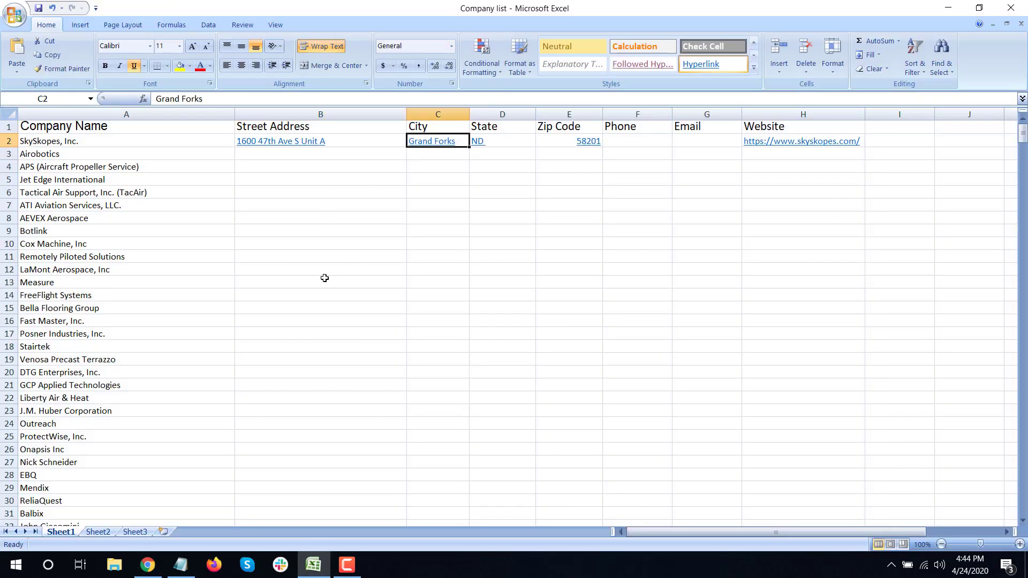
# Step: Select the Phone cell F2 in the SkySkopes row and switch back to the company website
pyautogui.hotkey('shift', 'Tab')
pyautogui.hotkey('shift', 'Tab')
pyautogui.press('Tab')
pyautogui.press('Tab')
pyautogui.press('Tab')
pyautogui.press('Tab')
pyautogui.press('Tab')
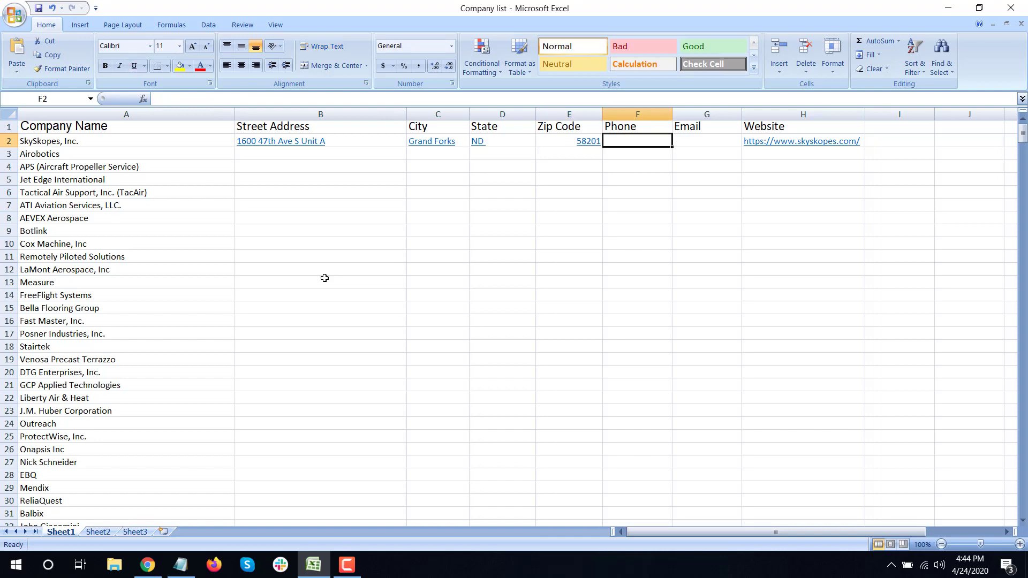
pyautogui.hotkey('alt', 'Tab')
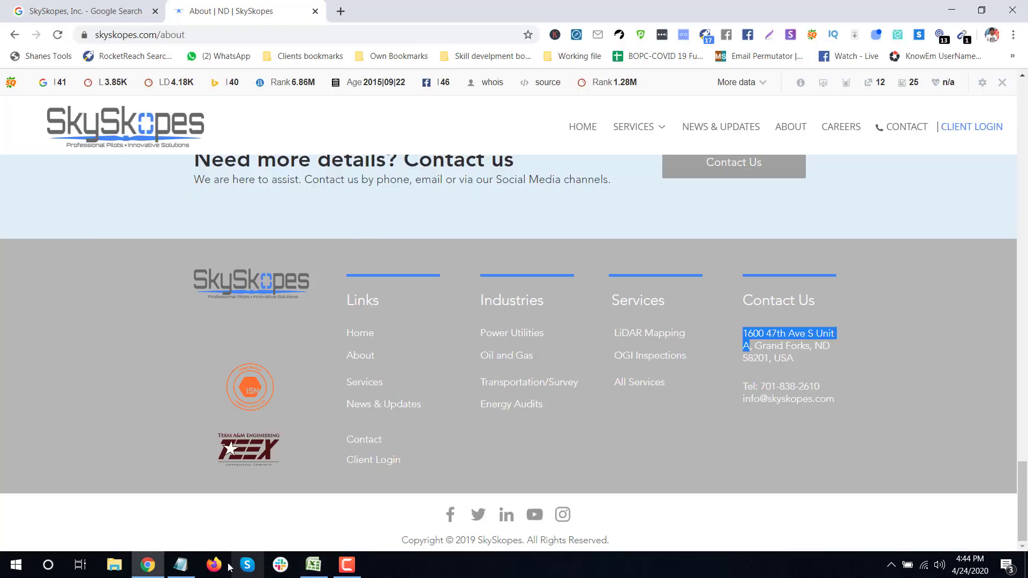
# Step: Switch to Notepad and replace all its notes with the heading "Phone" and a sample phone number with space-separated groups
pyautogui.click(181, 565)
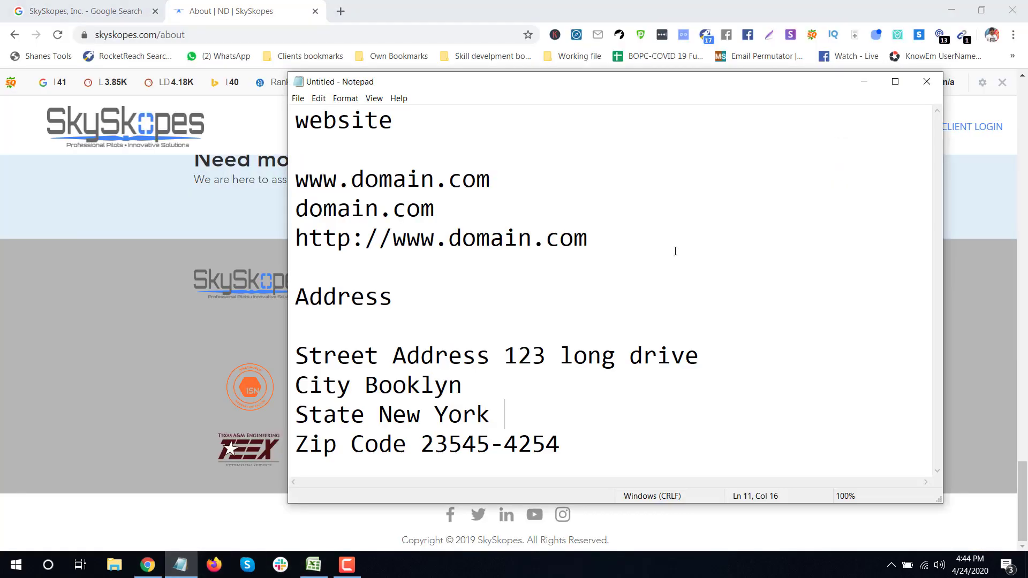
pyautogui.click(363, 315)
pyautogui.moveTo(592, 444); pyautogui.dragTo(299, 79)
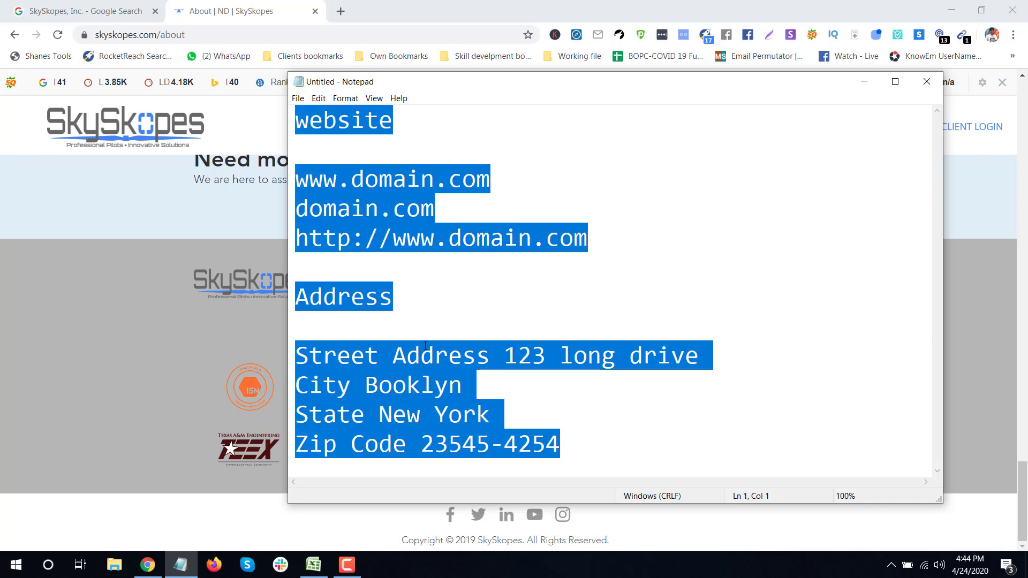
pyautogui.press('BackSpace')
pyautogui.write('Phone')
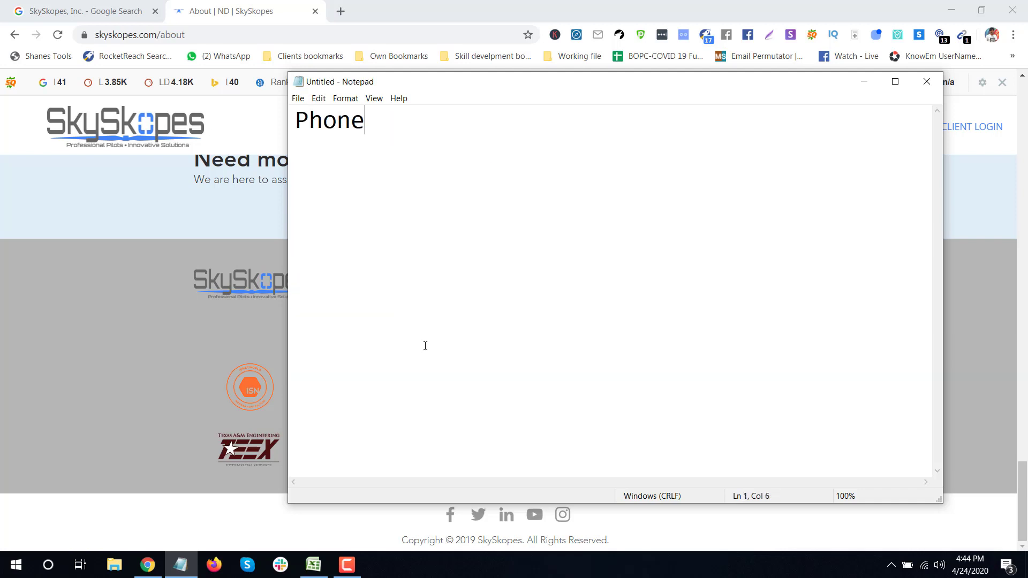
pyautogui.press('Return')
pyautogui.write('123 321 1234')
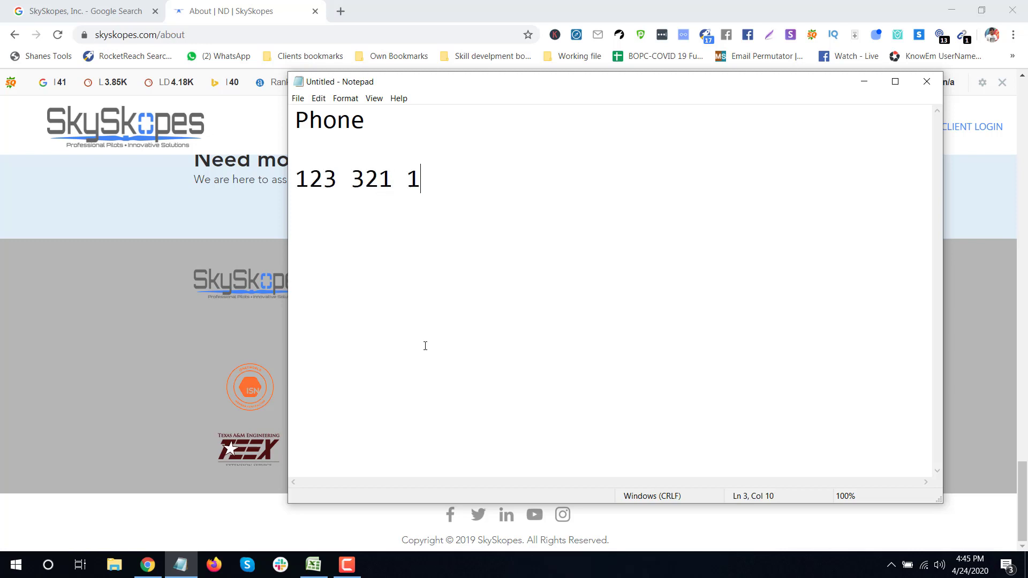
pyautogui.hotkey('shift', 'Left')
pyautogui.hotkey('shift', 'Left')
pyautogui.hotkey('shift', 'Left')
pyautogui.hotkey('shift', 'Left')
pyautogui.hotkey('shift', 'Left')
pyautogui.hotkey('shift', 'Left')
pyautogui.hotkey('shift', 'Left')
pyautogui.hotkey('shift', 'Left')
pyautogui.hotkey('shift', 'Left')
pyautogui.hotkey('shift', 'Left')
pyautogui.hotkey('shift', 'Left')
pyautogui.hotkey('shift', 'Left')
pyautogui.hotkey('shift', 'Left')
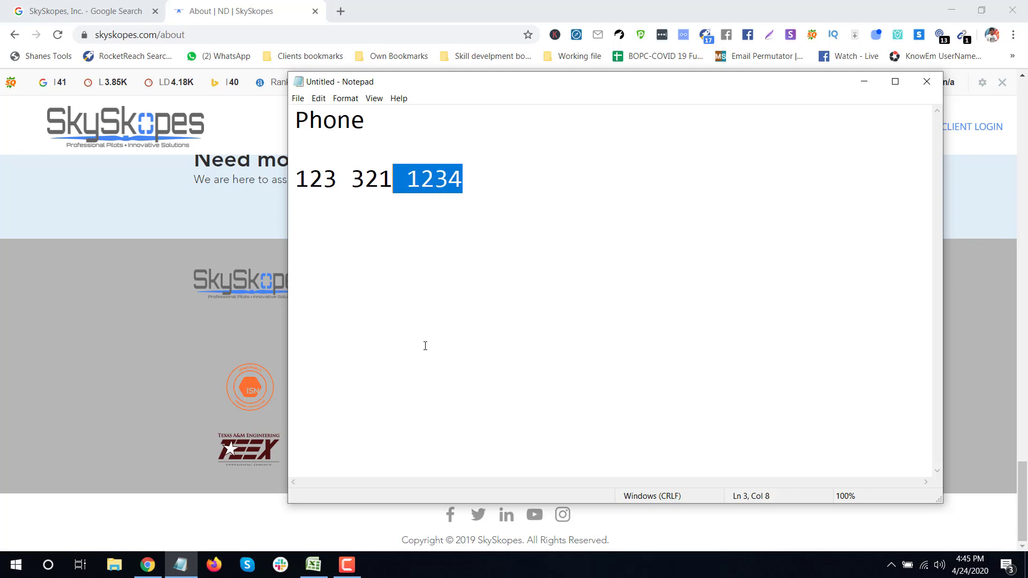
pyautogui.press('Right')
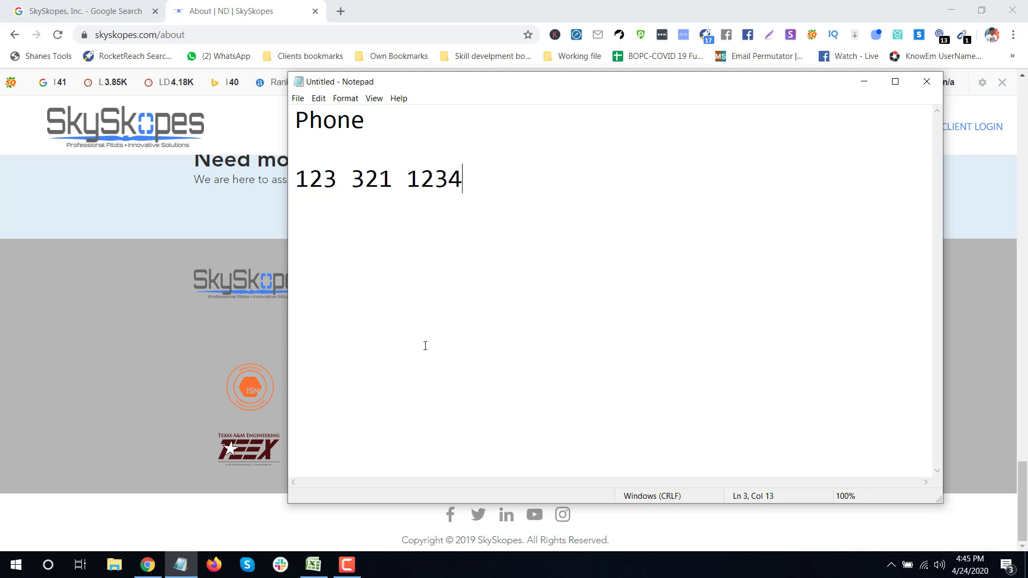
pyautogui.press('Up')
pyautogui.write('Co')
pyautogui.press('BackSpace')
pyautogui.press('BackSpace')
pyautogui.write('+1')
pyautogui.press('BackSpace')
pyautogui.press('BackSpace')
pyautogui.press('BackSpace')
# Step: Reformat the sample phone number with the area code in parentheses and a hyphen before the last four digits
pyautogui.press('Down')
pyautogui.write('(')
pyautogui.press('Right')
pyautogui.press('Right')
pyautogui.press('Right')
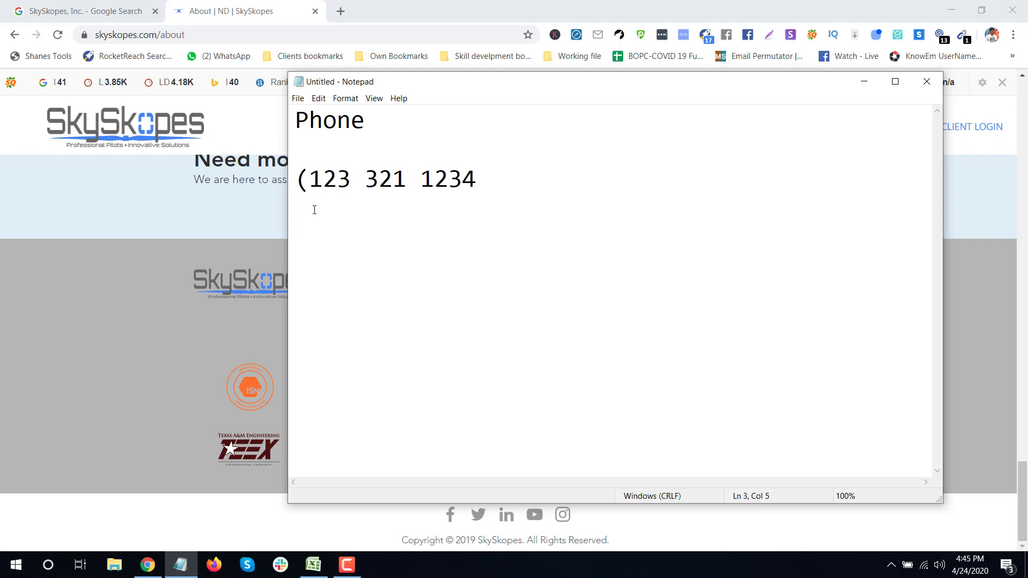
pyautogui.write(')')
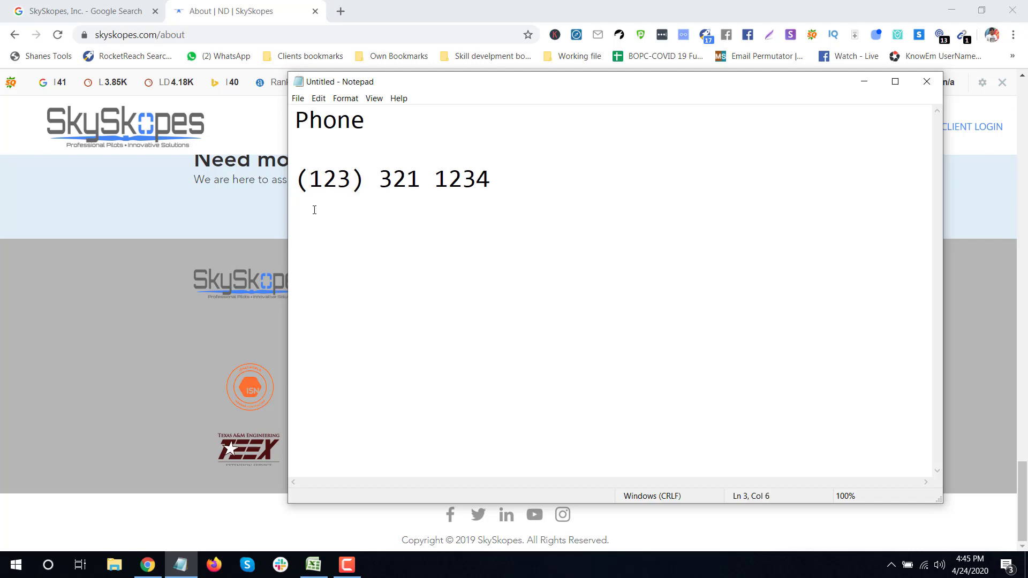
pyautogui.hotkey('shift', 'Right')
pyautogui.press('Right')
pyautogui.press('Right')
pyautogui.press('Right')
pyautogui.hotkey('shift', 'Right')
pyautogui.write('-1')
pyautogui.press('BackSpace')
pyautogui.press('Right')
pyautogui.press('Right')
pyautogui.press('Right')
pyautogui.press('Right')
# Step: Replace the formatted sample phone number with the same number in plain groups separated by spaces
pyautogui.hotkey('shift', 'Left')
pyautogui.hotkey('shift', 'Left')
pyautogui.hotkey('shift', 'Left')
pyautogui.hotkey('shift', 'Left')
pyautogui.hotkey('shift', 'Left')
pyautogui.hotkey('shift', 'Left')
pyautogui.hotkey('shift', 'Left')
pyautogui.hotkey('shift', 'Left')
pyautogui.hotkey('shift', 'Left')
pyautogui.hotkey('shift', 'Left')
pyautogui.hotkey('shift', 'Left')
pyautogui.hotkey('shift', 'Left')
pyautogui.hotkey('shift', 'Left')
pyautogui.hotkey('shift', 'Left')
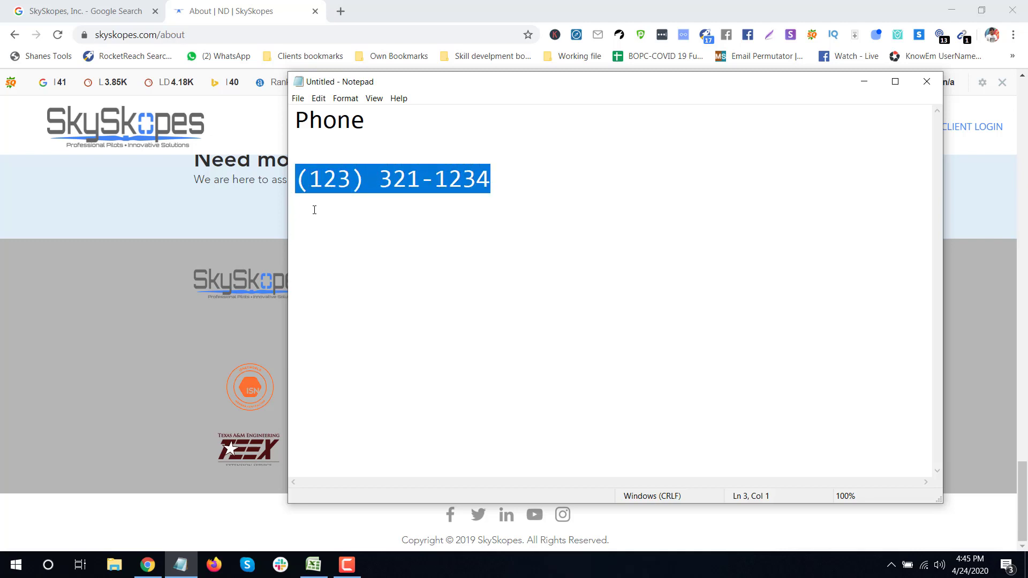
pyautogui.write('123 321 ')
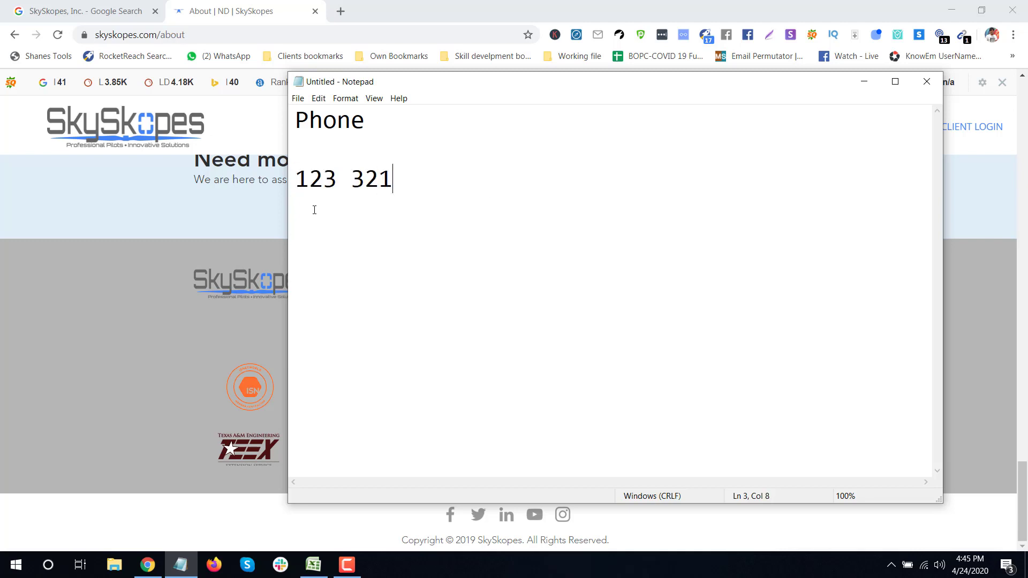
pyautogui.write('1234')
pyautogui.press('BackSpace')
# Step: Replace the spaces between the digit groups of the sample phone number with hyphens
pyautogui.press('Left')
pyautogui.press('Left')
pyautogui.press('Left')
pyautogui.press('Left')
pyautogui.hotkey('shift', 'Left')
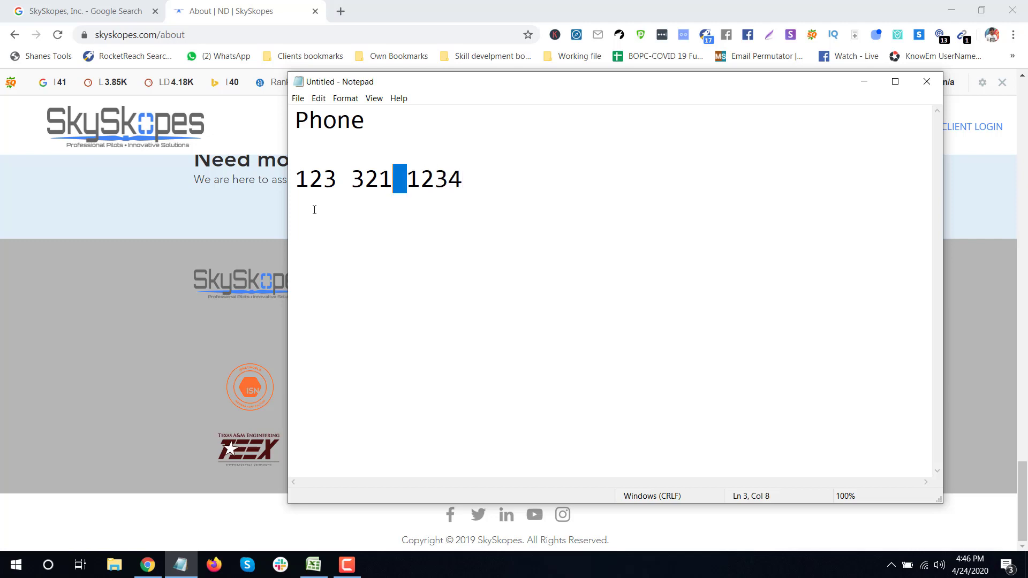
pyautogui.write('-')
pyautogui.press('Left')
pyautogui.press('Left')
pyautogui.press('Left')
pyautogui.press('Left')
pyautogui.hotkey('shift', 'Left')
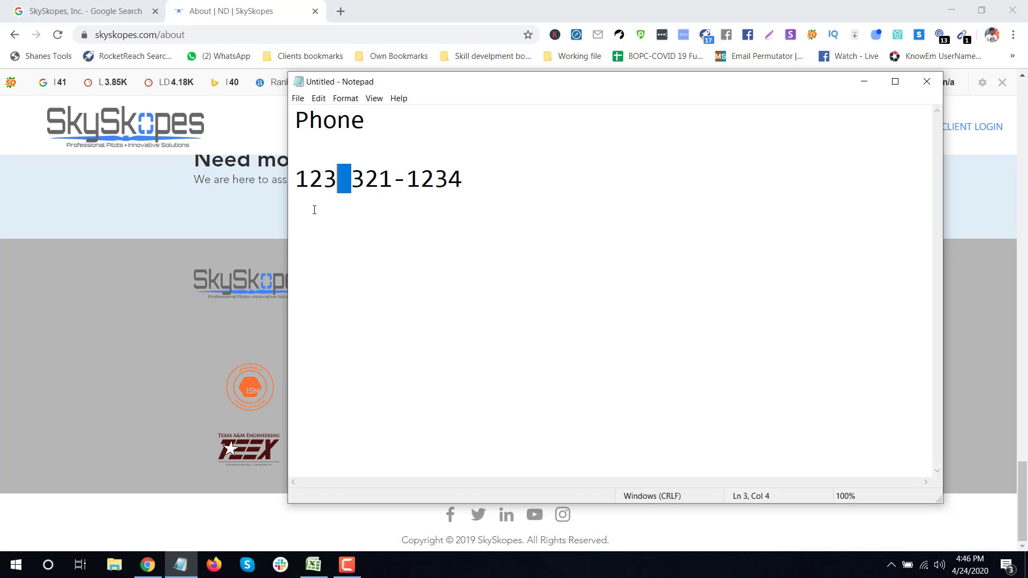
pyautogui.write('-')
# Step: Replace both hyphens in the sample phone number with dots
pyautogui.hotkey('shift', 'Left')
pyautogui.write('.')
pyautogui.press('Right')
pyautogui.press('Right')
pyautogui.press('Right')
pyautogui.hotkey('shift', 'Right')
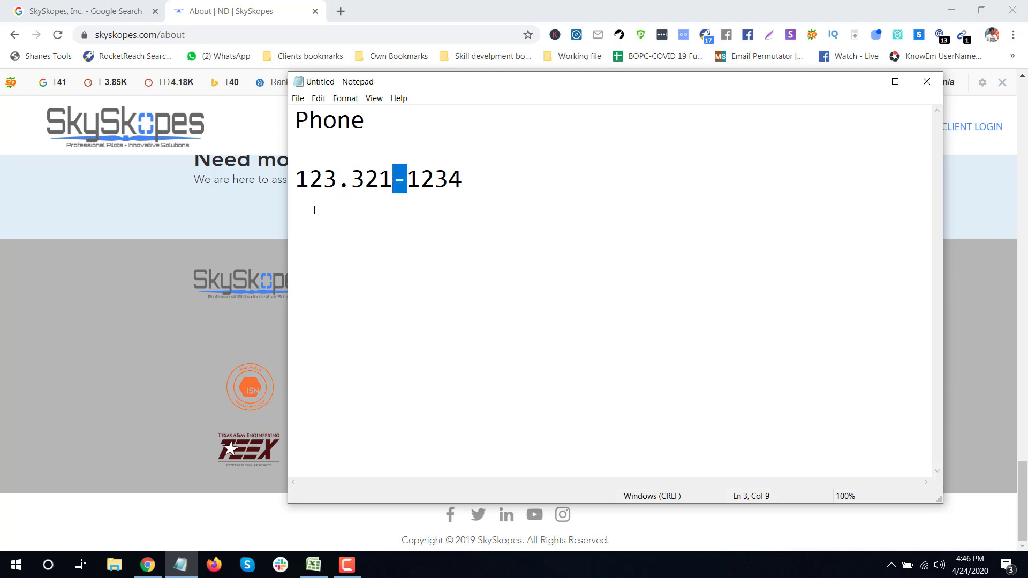
pyautogui.write('.')
# Step: Switch to Chrome and copy the company's phone number from the contact details in the SkySkopes website footer
pyautogui.click(149, 571)
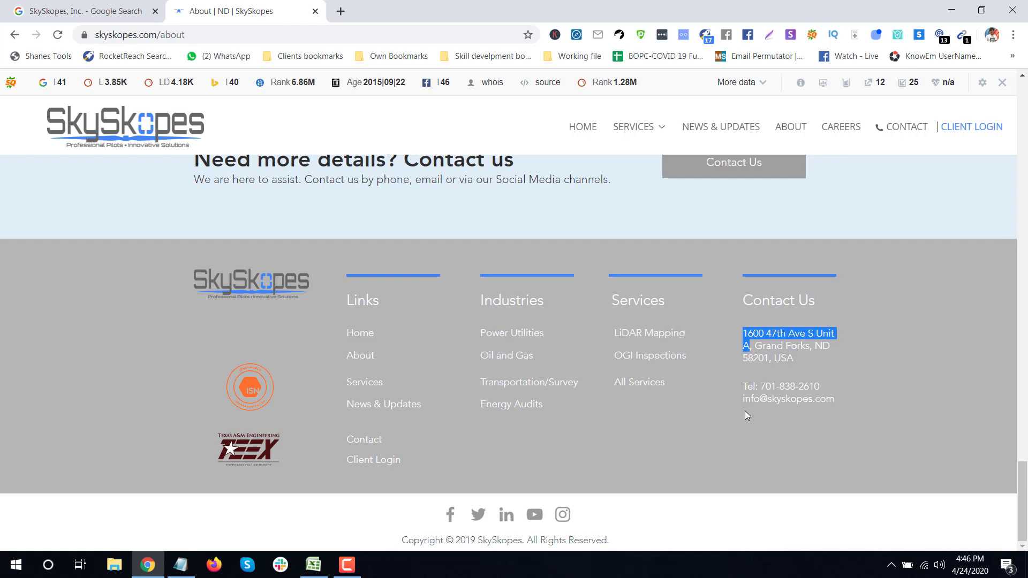
pyautogui.click(757, 386)
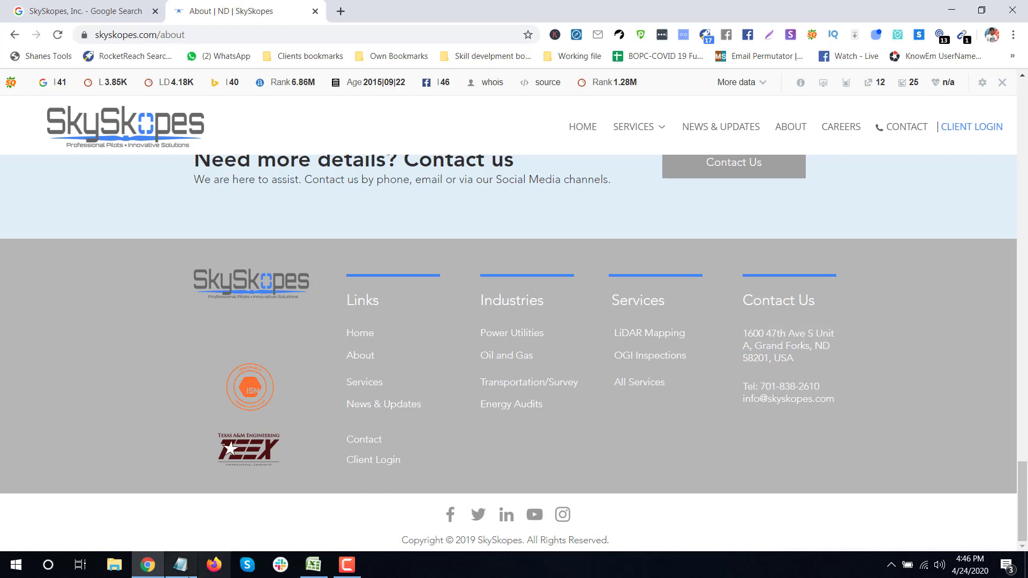
pyautogui.click(181, 565)
pyautogui.click(154, 573)
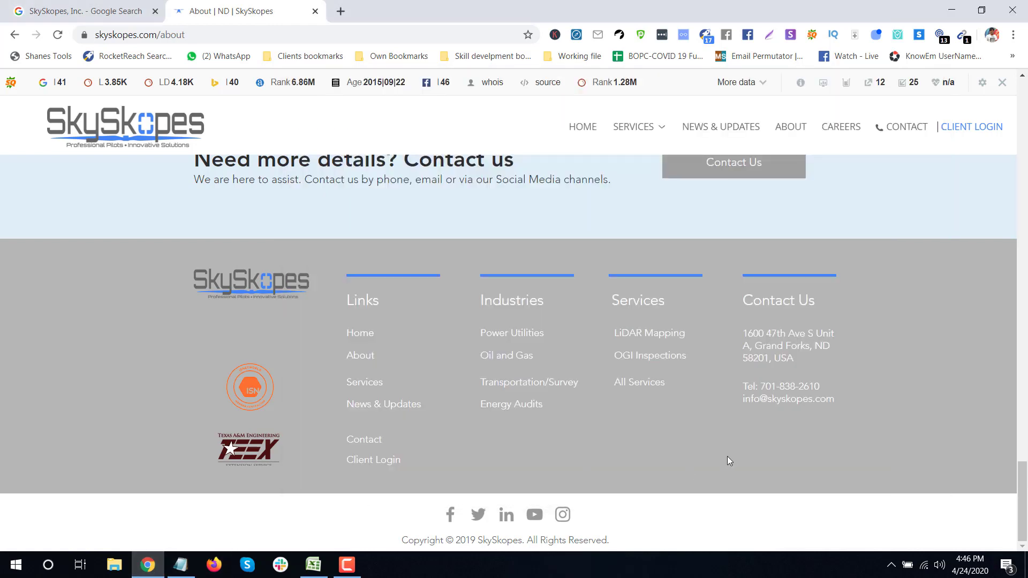
pyautogui.moveTo(759, 386); pyautogui.dragTo(747, 386)
pyautogui.click(752, 457)
pyautogui.moveTo(761, 388); pyautogui.dragTo(820, 391)
pyautogui.hotkey('ctrl', 'c')
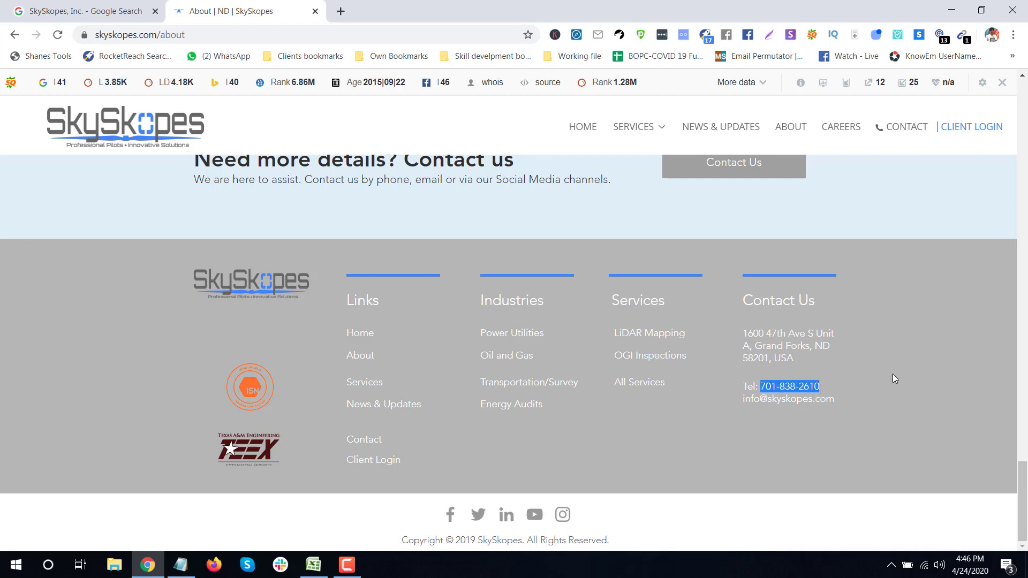
# Step: Switch to Excel and paste the copied phone number into the Phone cell F2 of the SkySkopes row
pyautogui.click(313, 565)
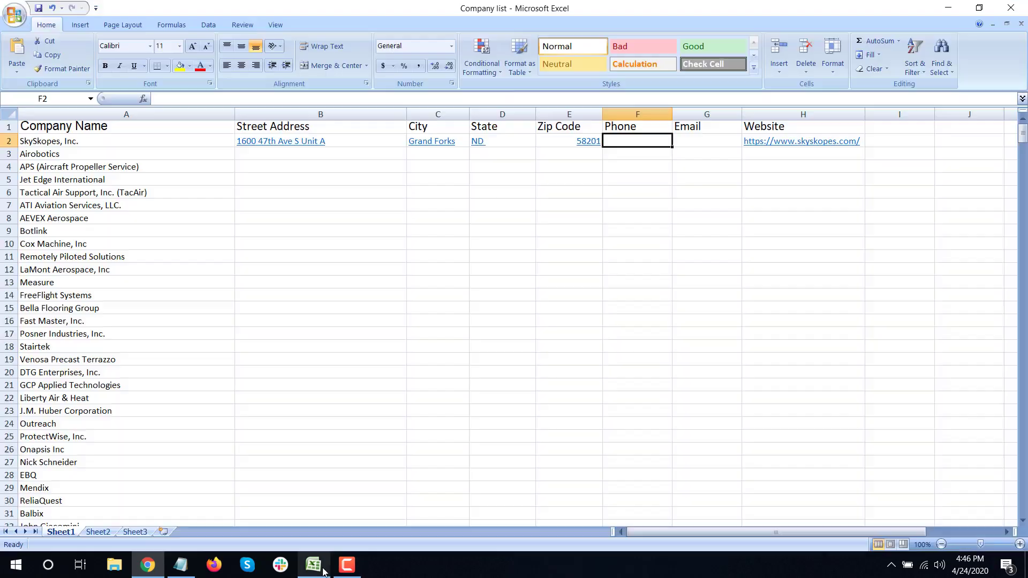
pyautogui.doubleClick(632, 141)
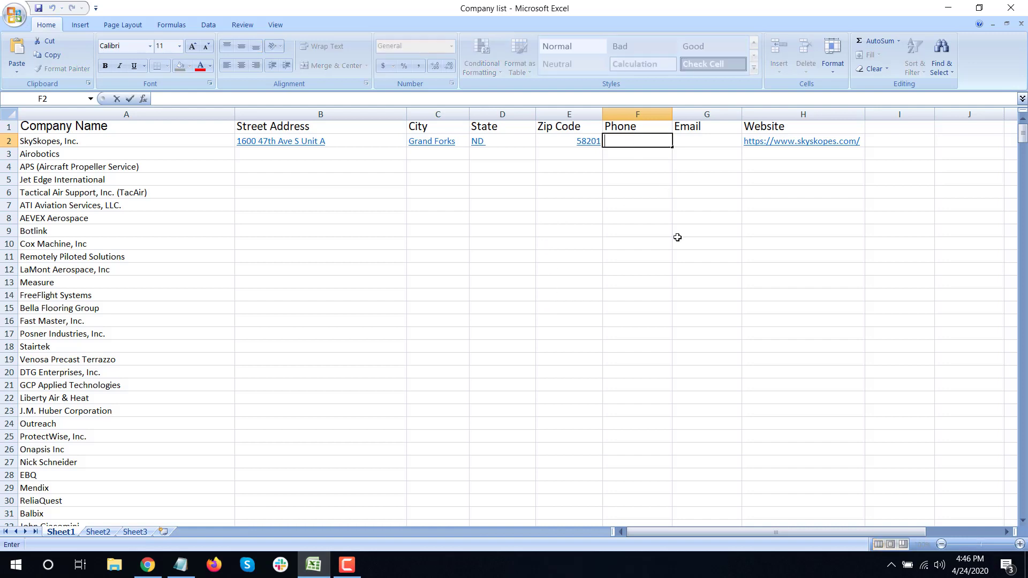
pyautogui.hotkey('ctrl', 'v')
pyautogui.press('Tab')
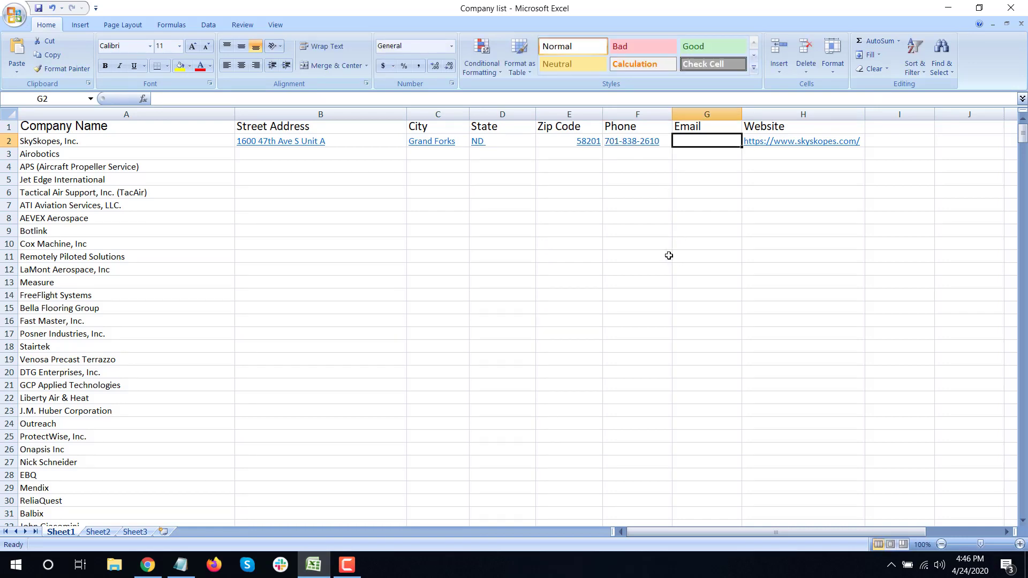
# Step: Return to the contact details on the SkySkopes website in Chrome
pyautogui.click(705, 178)
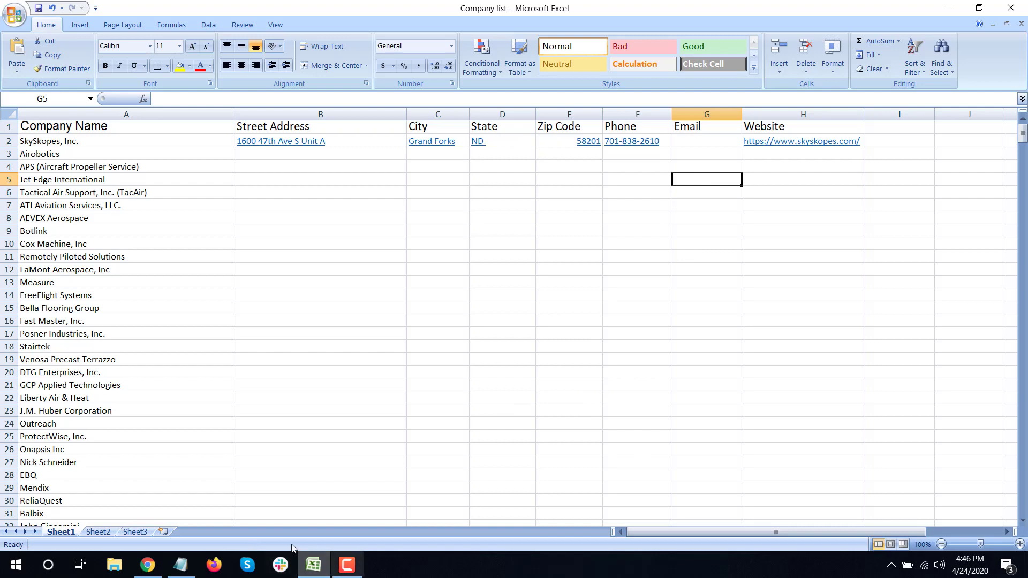
pyautogui.click(180, 568)
pyautogui.click(180, 568)
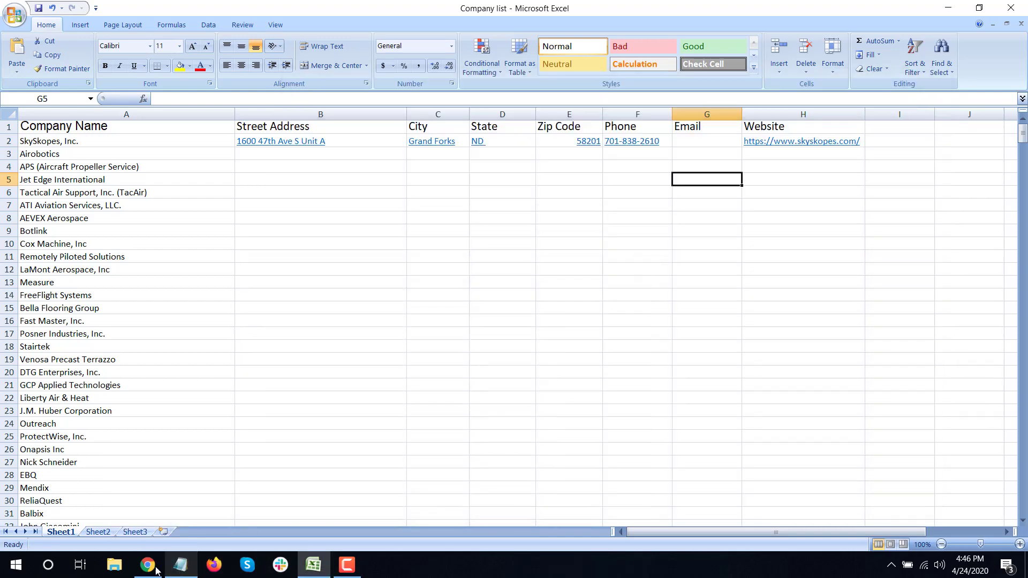
pyautogui.click(147, 565)
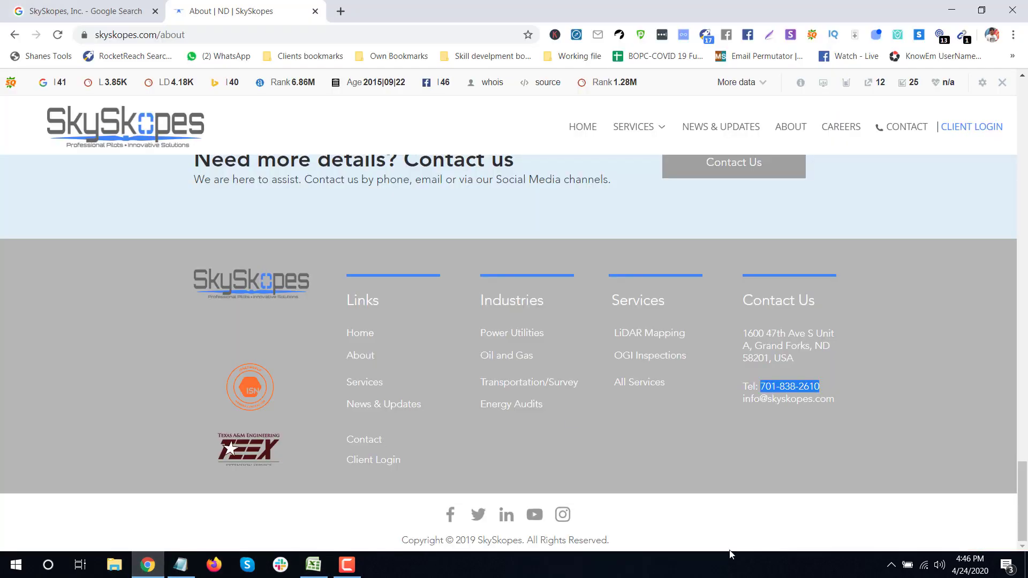
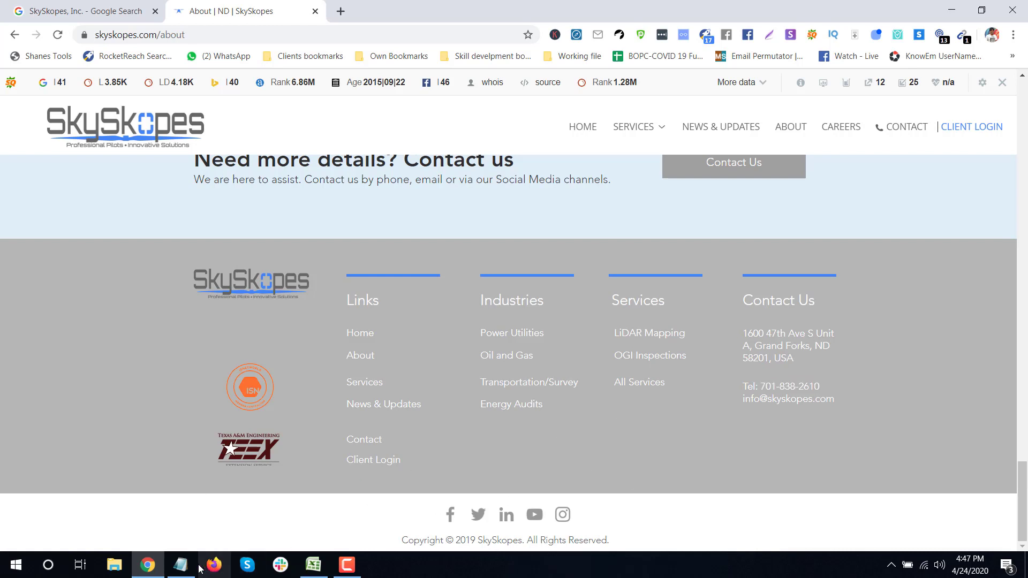
# Step: Switch to Notepad and replace all its notes with the heading "Email" and a generic sample email address below a blank line
pyautogui.click(181, 565)
pyautogui.moveTo(466, 209); pyautogui.dragTo(295, 123)
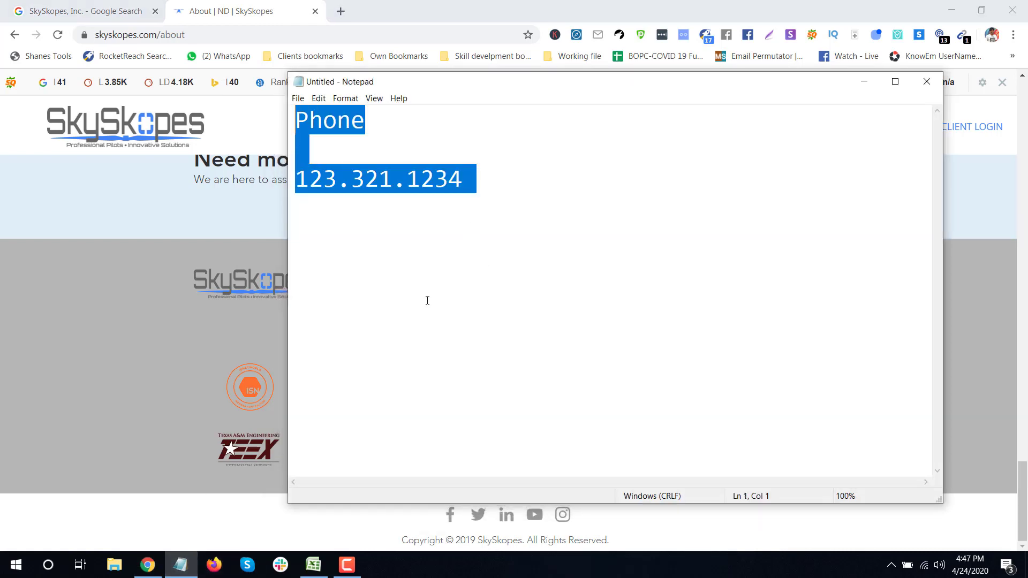
pyautogui.write('Email')
pyautogui.press('Return')
pyautogui.press('Return')
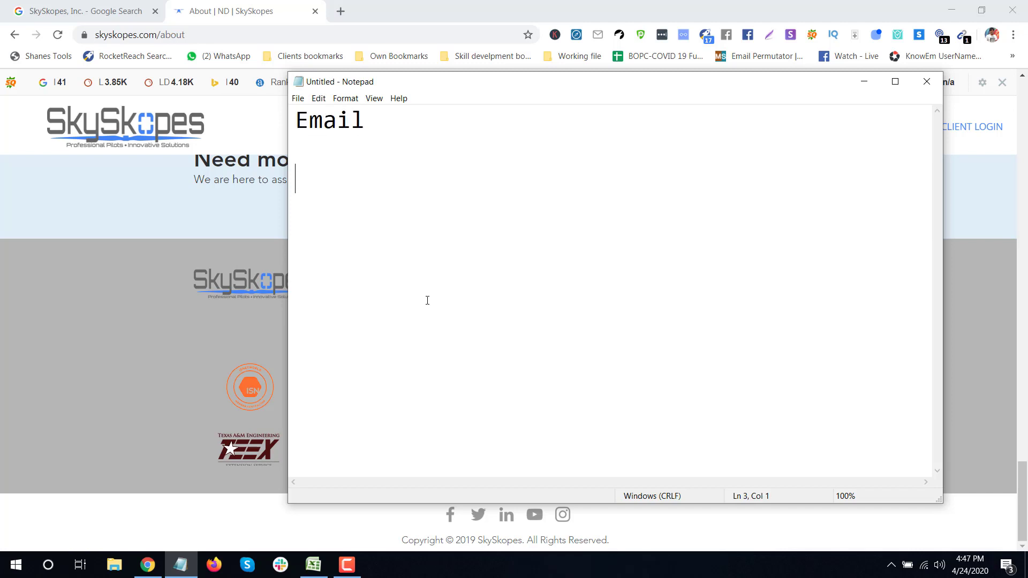
pyautogui.write('user@')
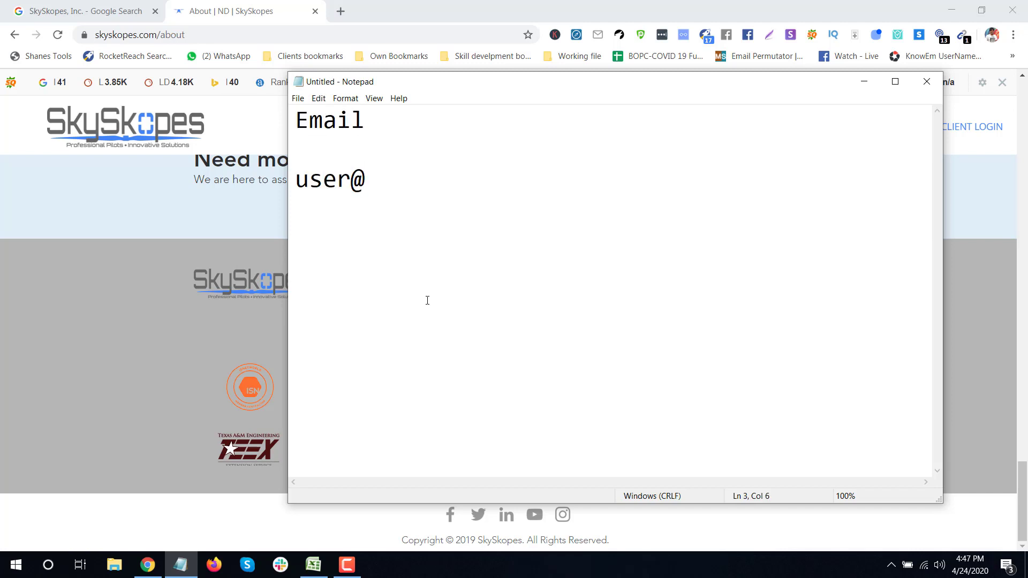
pyautogui.write('domai')
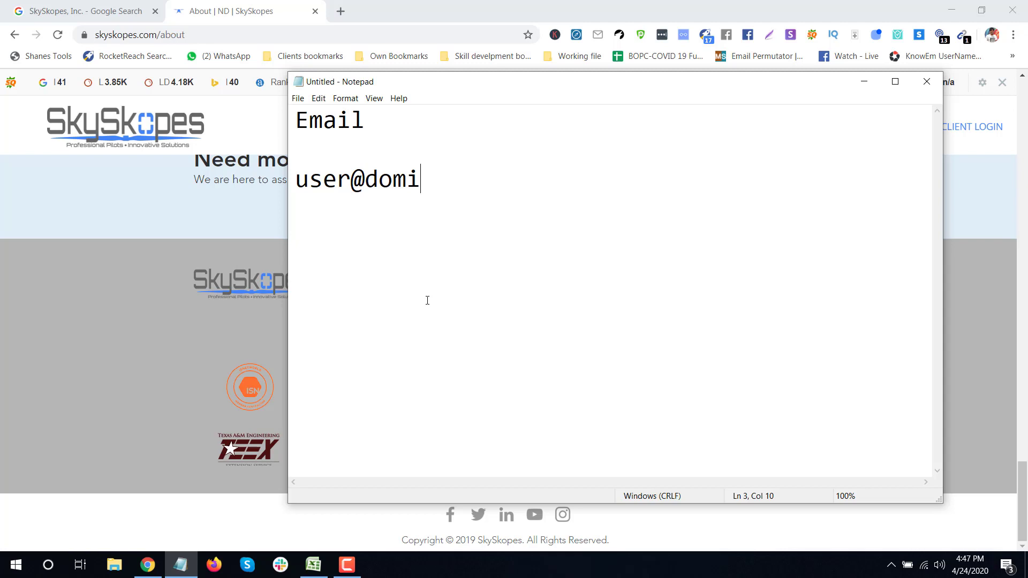
pyautogui.write('n.co')
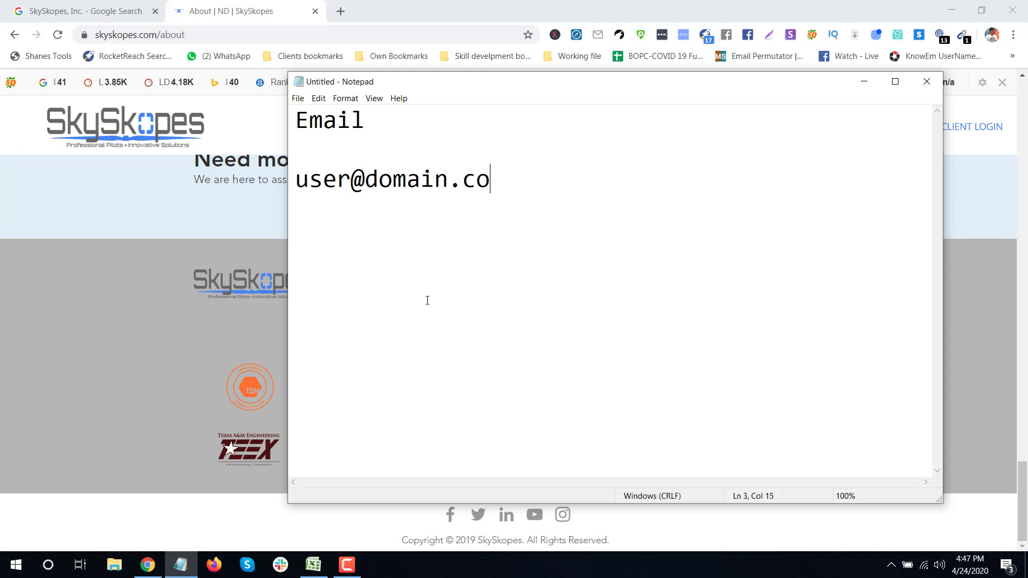
pyautogui.write('m')
# Step: Highlight the @ sign of the sample email address and the user part before it
pyautogui.press('Left')
pyautogui.press('Left')
pyautogui.press('Left')
pyautogui.press('Left')
pyautogui.press('Left')
pyautogui.press('Left')
pyautogui.press('Left')
pyautogui.press('Left')
pyautogui.press('Left')
pyautogui.press('Left')
pyautogui.press('Left')
pyautogui.hotkey('shift', 'Right')
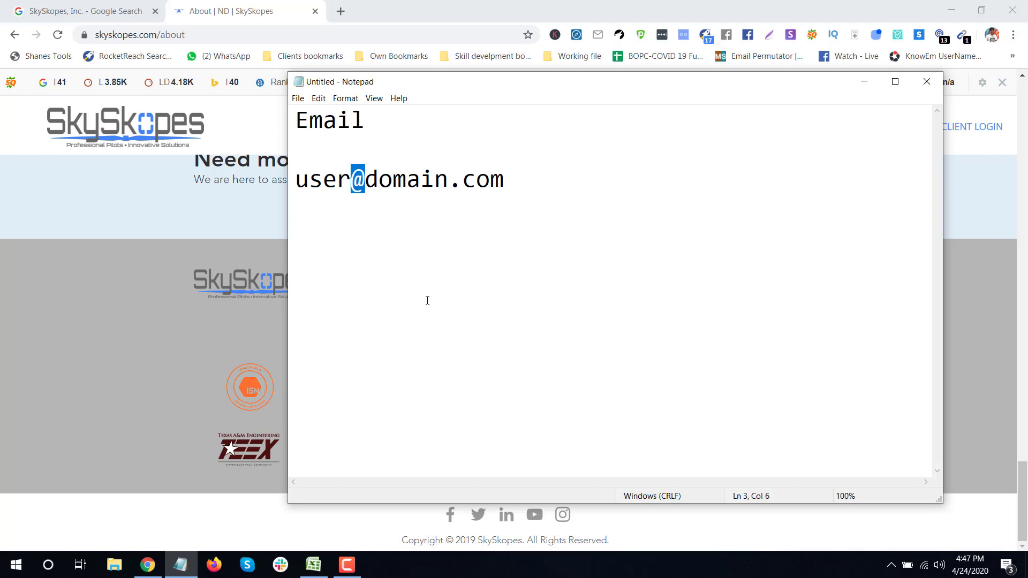
pyautogui.press('Right')
pyautogui.hotkey('shift', 'Left')
pyautogui.hotkey('shift', 'Left')
pyautogui.hotkey('shift', 'Left')
pyautogui.hotkey('shift', 'Left')
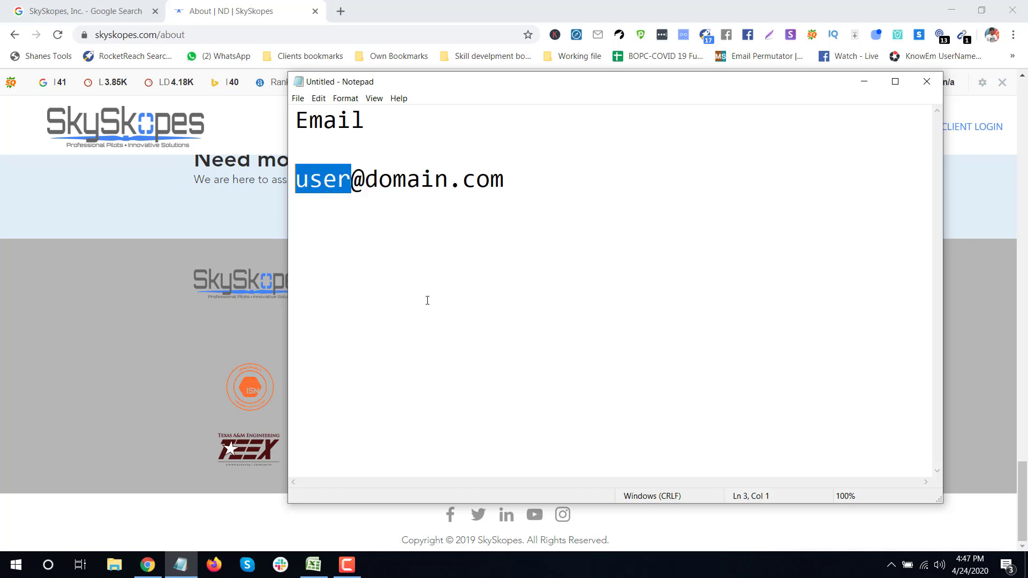
# Step: Highlight the domain part of the sample email address, followed by its "com" extension
pyautogui.press('Right')
pyautogui.press('Right')
pyautogui.hotkey('shift', 'Right')
pyautogui.hotkey('shift', 'Right')
pyautogui.hotkey('shift', 'Right')
pyautogui.hotkey('shift', 'Right')
pyautogui.hotkey('shift', 'Right')
pyautogui.hotkey('shift', 'Right')
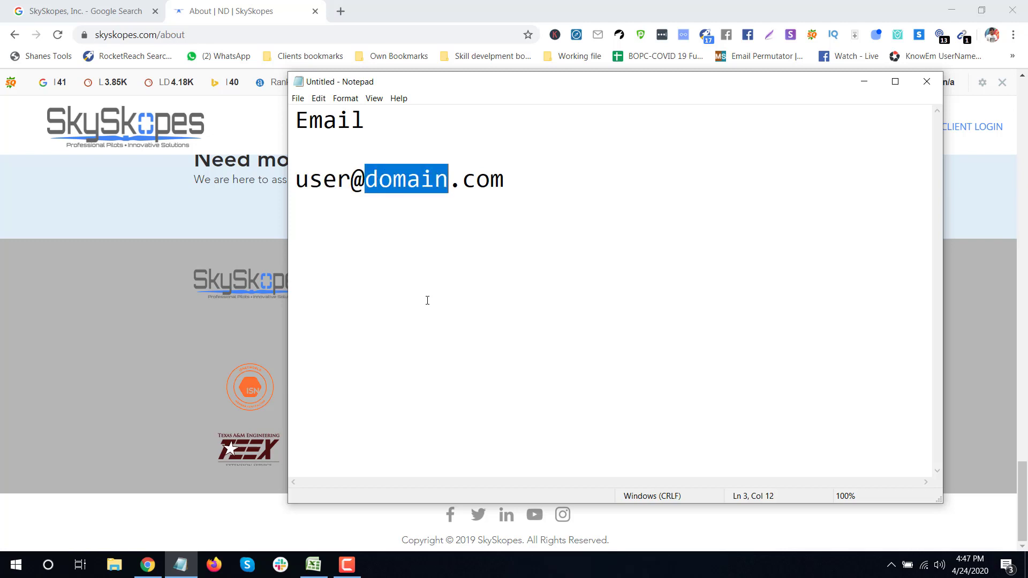
pyautogui.press('Right')
pyautogui.press('Right')
pyautogui.hotkey('shift', 'Right')
pyautogui.hotkey('shift', 'Right')
pyautogui.hotkey('shift', 'Right')
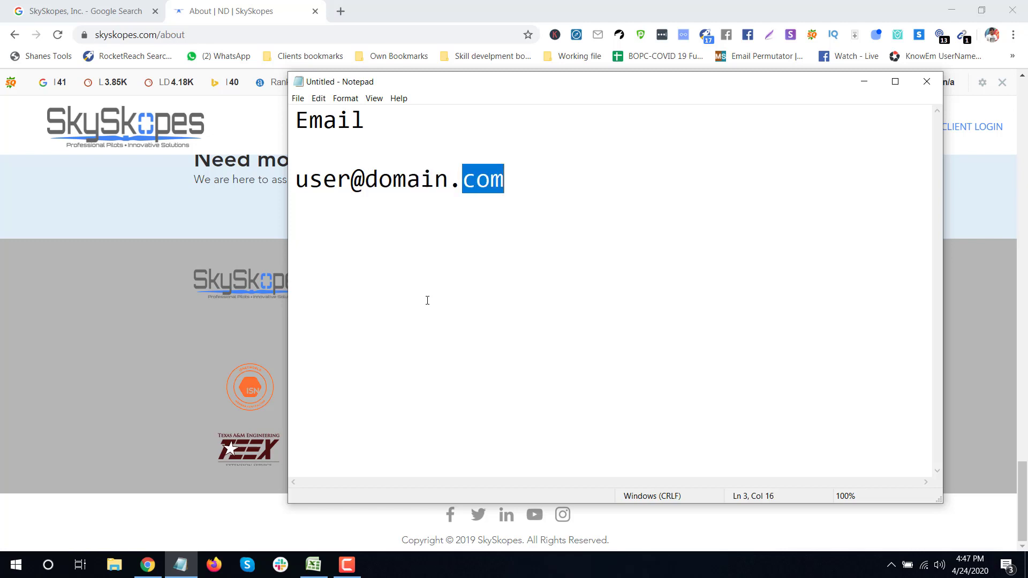
# Step: Highlight the entire sample email address from its end back to its beginning, and clear the selection
pyautogui.press('Right')
pyautogui.hotkey('shift', 'Left')
pyautogui.hotkey('shift', 'Left')
pyautogui.hotkey('shift', 'Left')
pyautogui.hotkey('shift', 'Left')
pyautogui.hotkey('shift', 'Left')
pyautogui.hotkey('shift', 'Left')
pyautogui.hotkey('shift', 'Left')
pyautogui.hotkey('shift', 'Left')
pyautogui.hotkey('shift', 'Left')
pyautogui.hotkey('shift', 'Left')
pyautogui.hotkey('shift', 'Left')
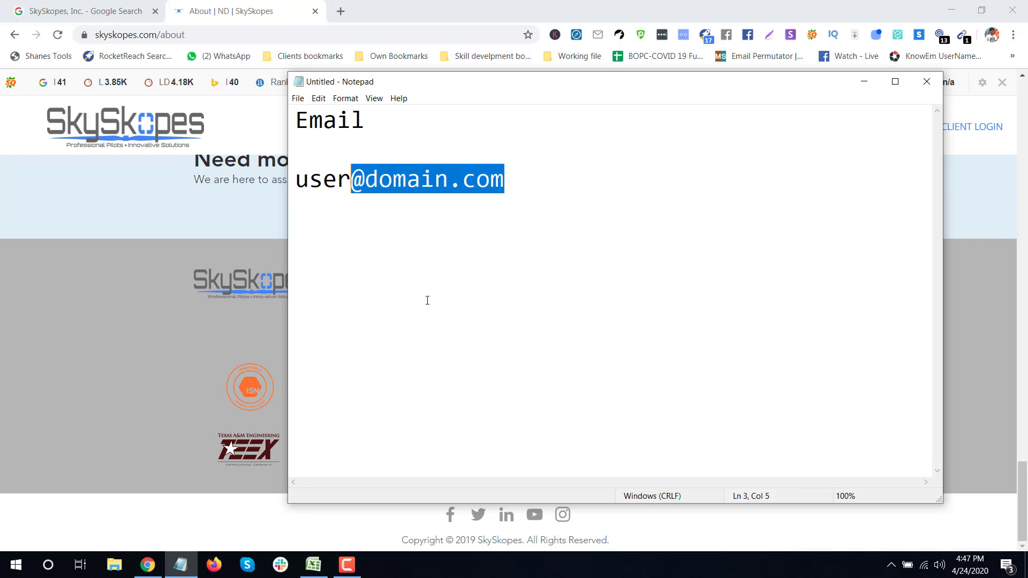
pyautogui.hotkey('shift', 'Left')
pyautogui.hotkey('shift', 'Left')
pyautogui.hotkey('shift', 'Left')
pyautogui.hotkey('shift', 'Left')
pyautogui.press('Right')
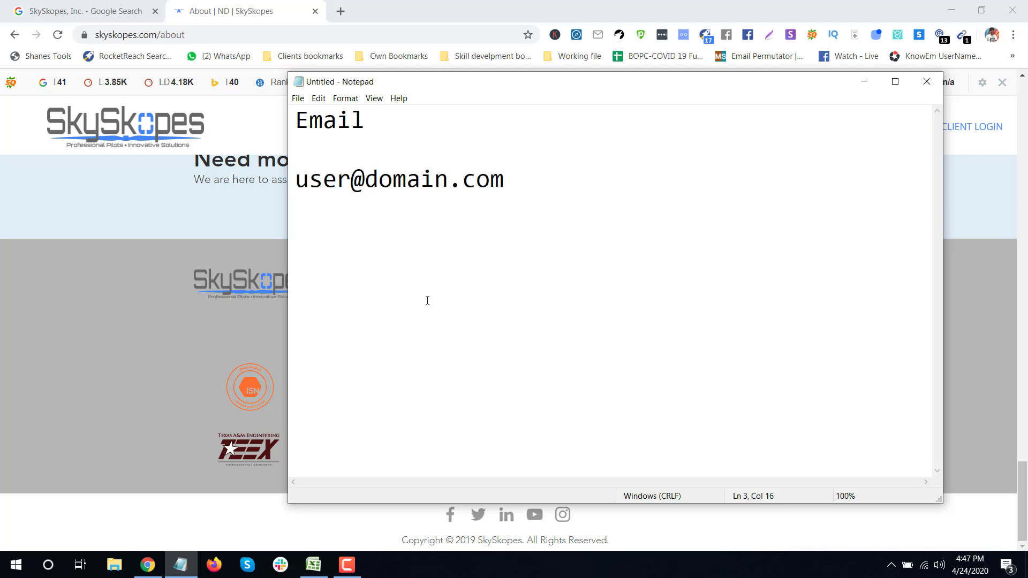
# Step: Add a second line with the same sample email address, incorrectly written with a space before the @ sign
pyautogui.press('Return')
pyautogui.write('user @domain.;c')
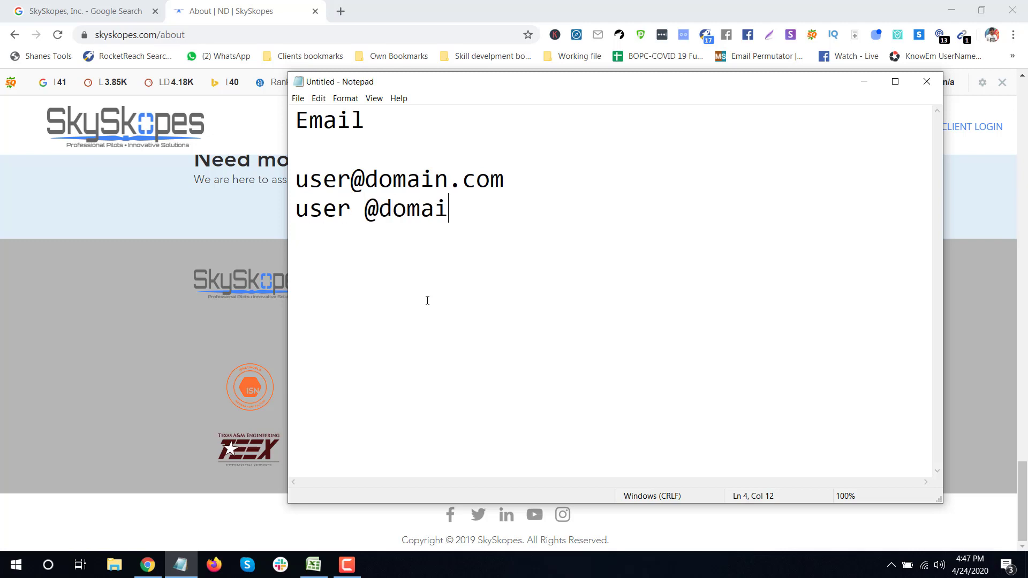
pyautogui.press('BackSpace')
pyautogui.press('BackSpace')
pyautogui.press('BackSpace')
pyautogui.press('BackSpace')
pyautogui.write('n.com')
# Step: Point out the stray space before the @ sign in the second sample email address
pyautogui.press('Left')
pyautogui.press('Left')
pyautogui.press('Left')
pyautogui.press('Left')
pyautogui.press('Left')
pyautogui.press('Left')
pyautogui.press('Left')
pyautogui.press('Left')
pyautogui.press('Left')
pyautogui.press('Left')
pyautogui.press('Left')
pyautogui.hotkey('shift', 'Left')
pyautogui.hotkey('shift', 'Left')
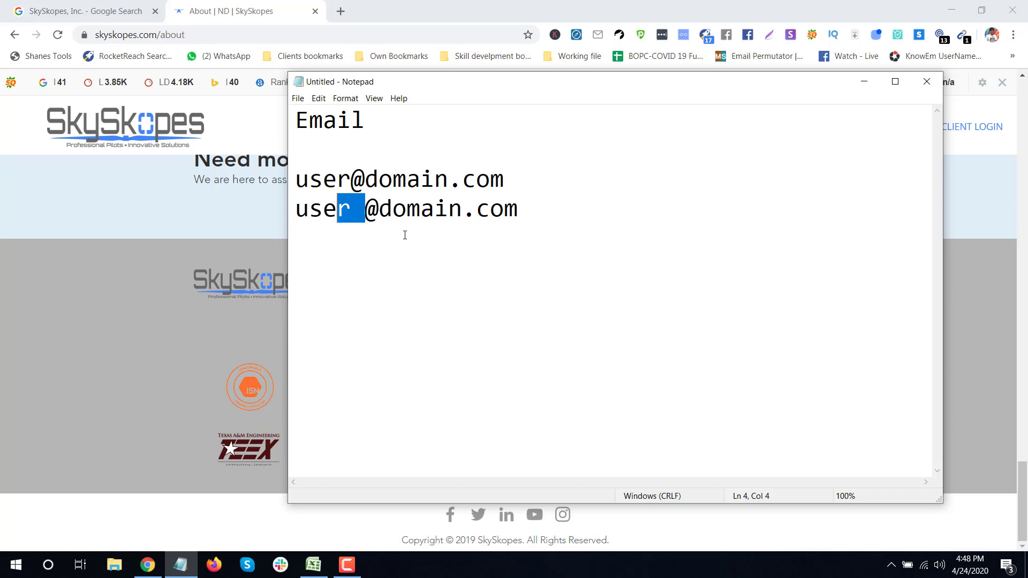
pyautogui.press('Right')
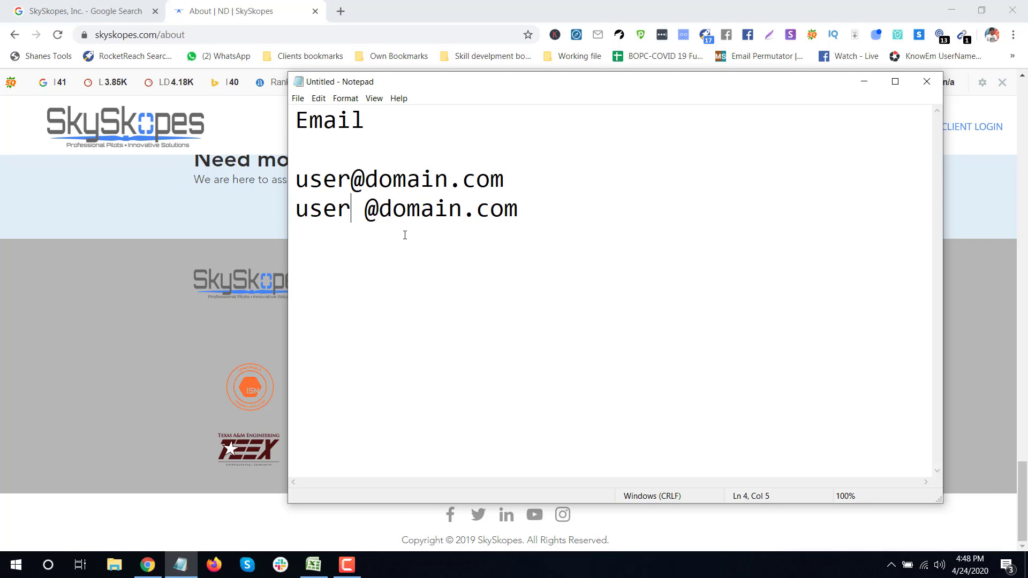
# Step: Remove the space before the @ sign in the second sample email address and select that whole line
pyautogui.press('End')
pyautogui.press('Up')
pyautogui.press('Down')
pyautogui.press('Left')
pyautogui.press('Left')
pyautogui.press('Left')
pyautogui.press('Left')
pyautogui.press('Left')
pyautogui.press('Left')
pyautogui.press('Left')
pyautogui.press('Left')
pyautogui.press('Left')
pyautogui.press('Left')
pyautogui.press('Left')
pyautogui.press('BackSpace')
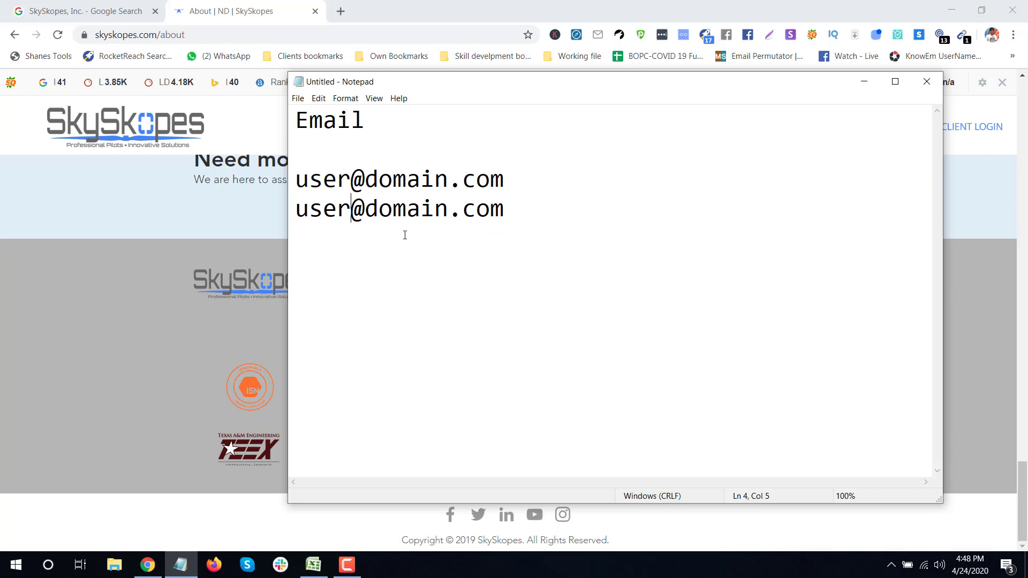
pyautogui.press('Home')
pyautogui.hotkey('shift', 'End')
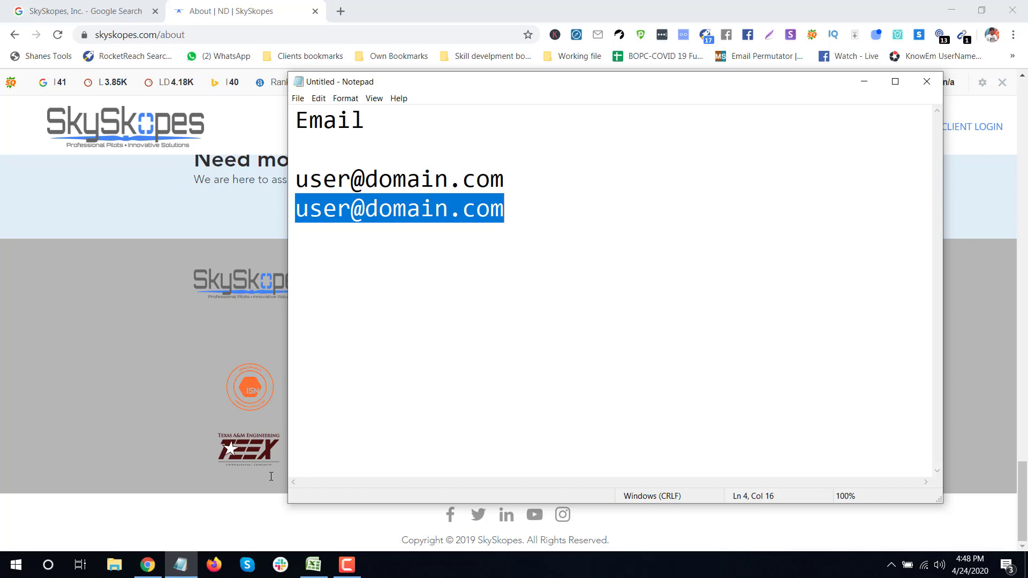
# Step: Select the Email cell G2 of the SkySkopes row in Excel and return to the Notepad notes
pyautogui.click(315, 564)
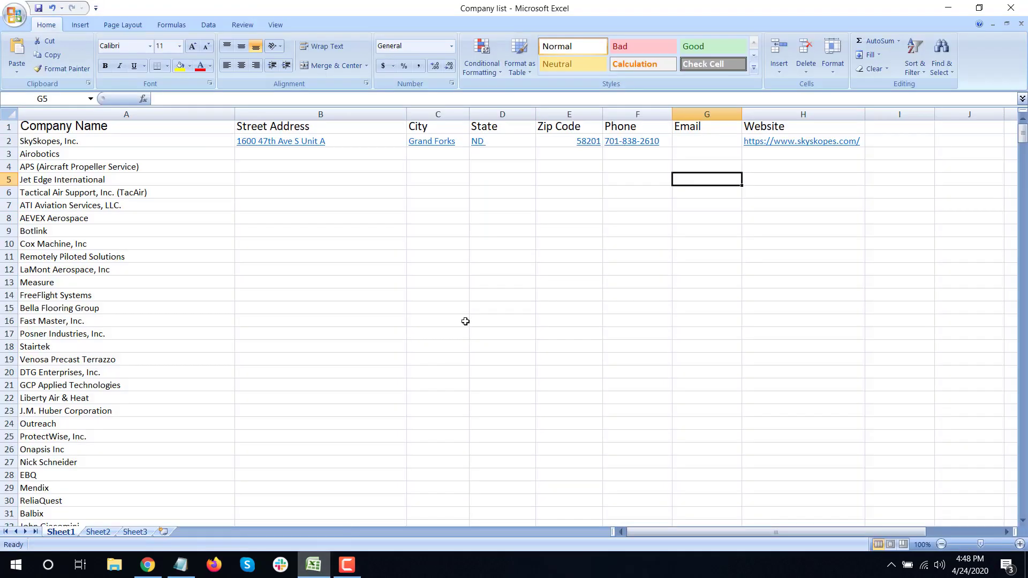
pyautogui.click(700, 142)
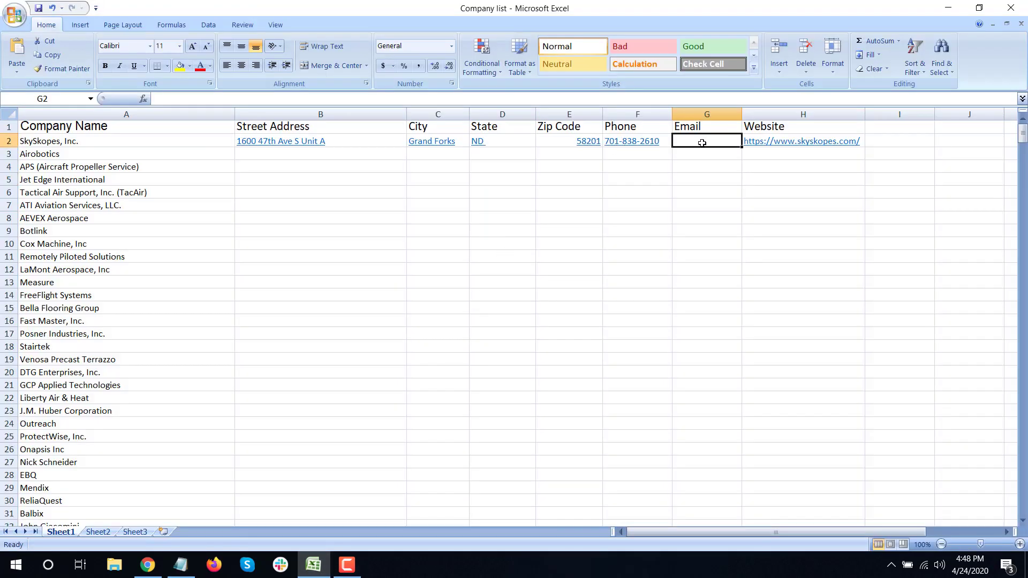
pyautogui.click(147, 565)
pyautogui.click(193, 573)
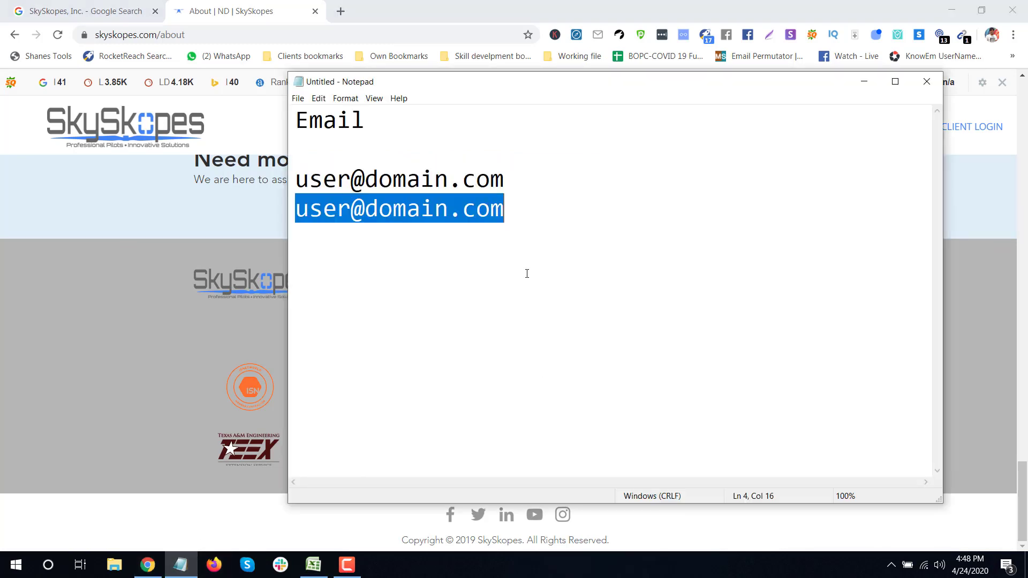
# Step: In the second sample email address, replace the @ sign with "(at)" and the dot with "(dot)"
pyautogui.click(351, 208)
pyautogui.moveTo(353, 210); pyautogui.dragTo(365, 209)
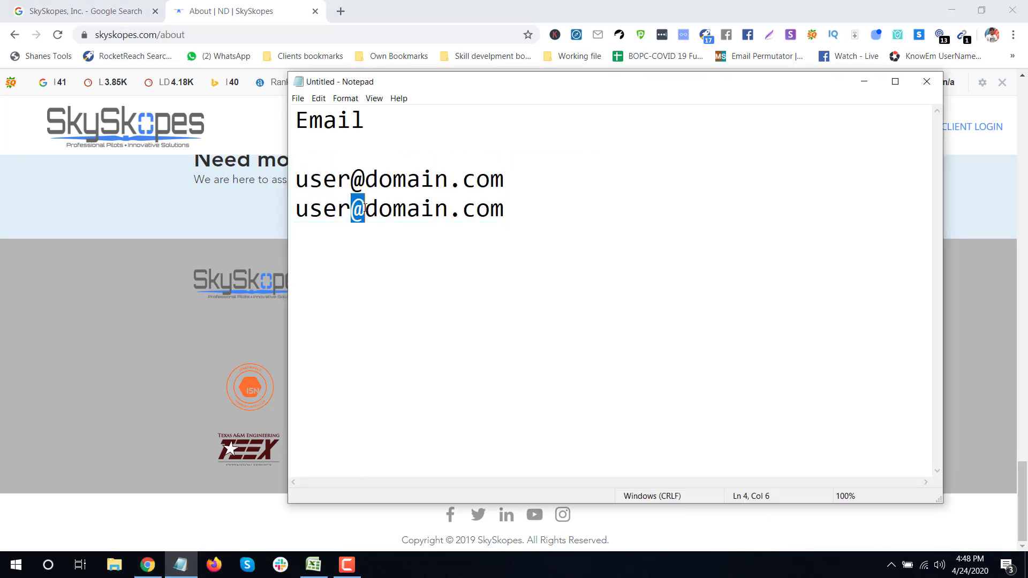
pyautogui.write('(at)')
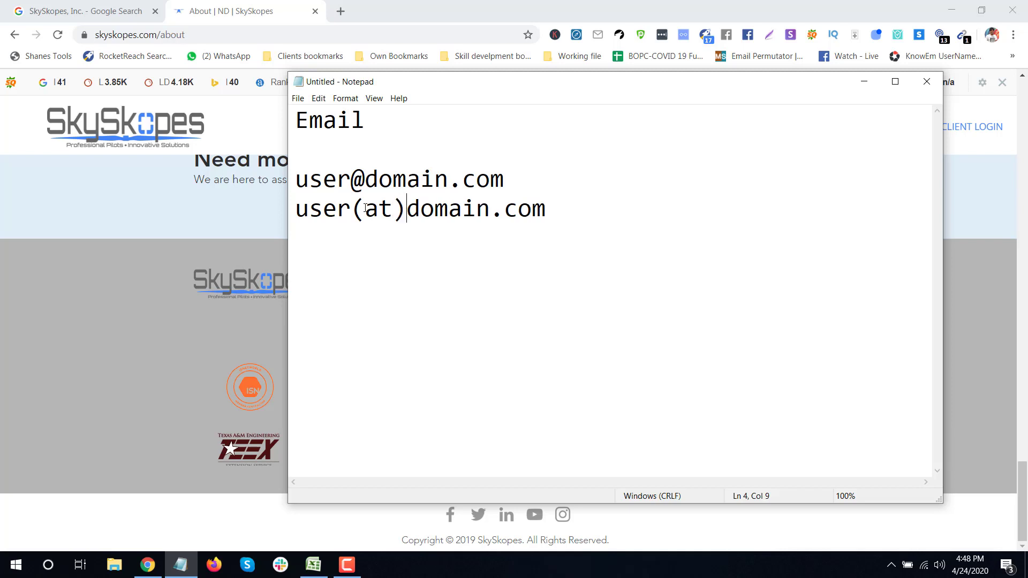
pyautogui.press('Right')
pyautogui.press('Right')
pyautogui.press('Right')
pyautogui.press('Right')
pyautogui.press('Right')
pyautogui.press('Right')
pyautogui.hotkey('shift', 'Right')
pyautogui.write('()')
pyautogui.press('Left')
pyautogui.write('dot')
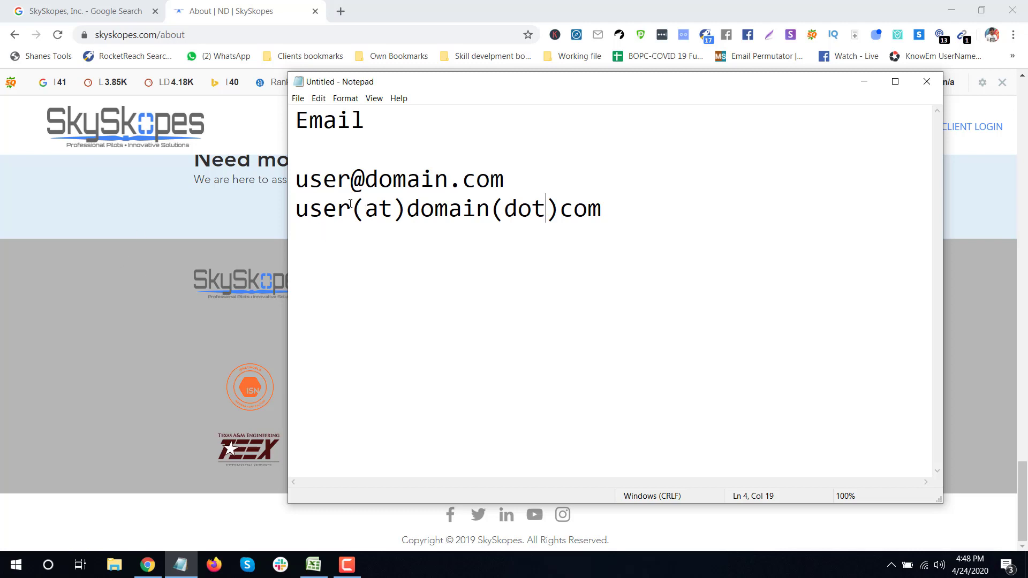
# Step: Compare the "(at)" and "(dot)" parts of the second sample email address with the symbols in the first one
pyautogui.moveTo(358, 209); pyautogui.dragTo(403, 214)
pyautogui.doubleClick(357, 184)
pyautogui.moveTo(491, 210); pyautogui.dragTo(561, 216)
pyautogui.click(539, 259)
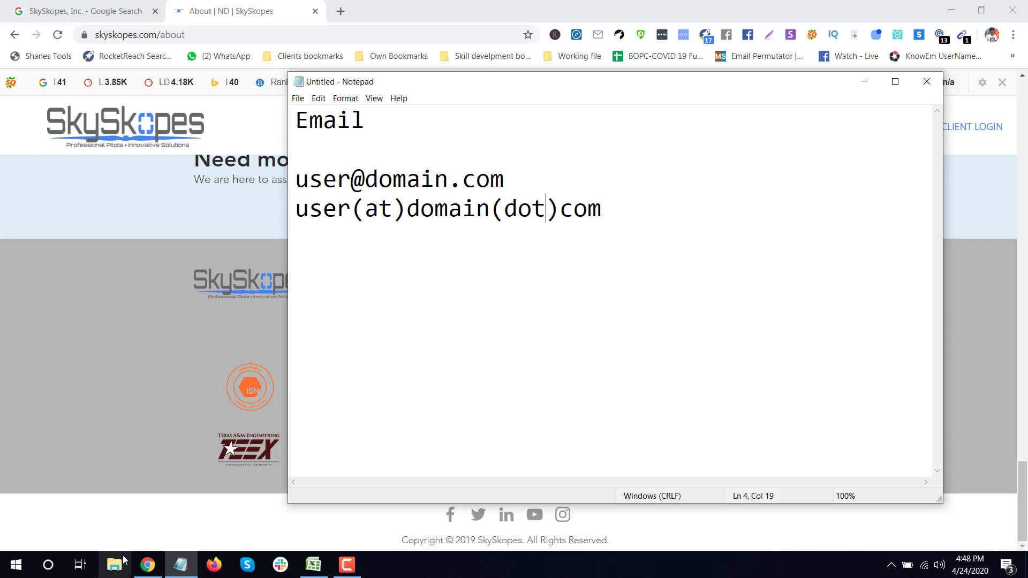
# Step: Copy the company's email address from the SkySkopes website footer and open the Email cell G2 in Excel for entry
pyautogui.click(147, 565)
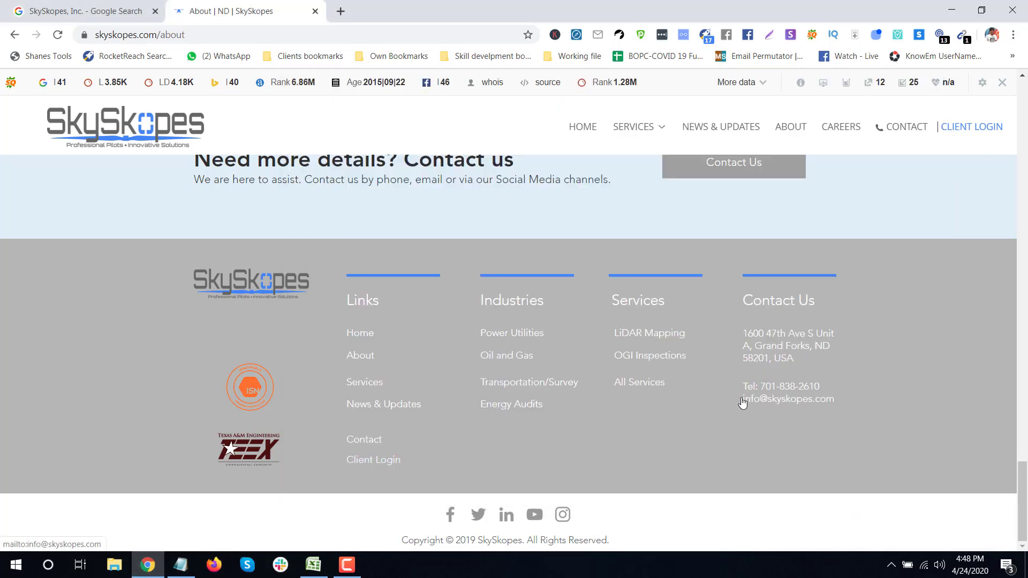
pyautogui.moveTo(743, 407); pyautogui.dragTo(833, 403)
pyautogui.hotkey('ctrl', 'c')
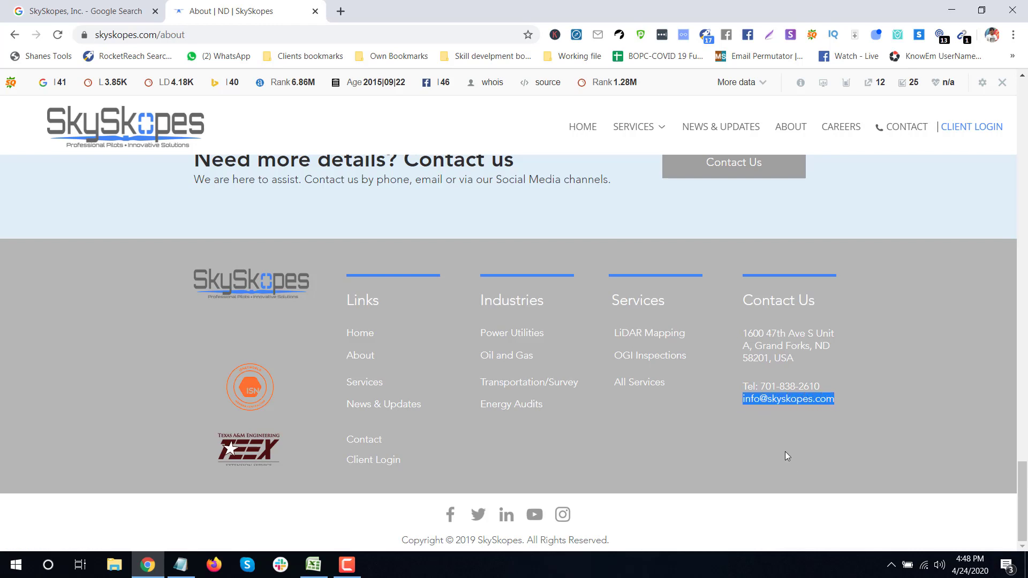
pyautogui.click(314, 565)
pyautogui.doubleClick(692, 141)
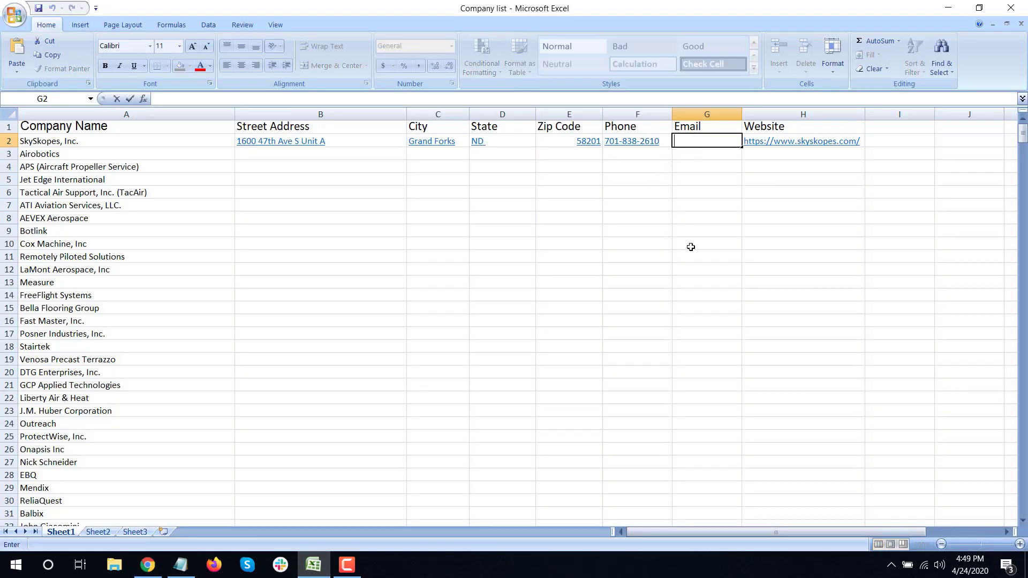
# Step: Paste the copied contact e-mail into the Email cell of the SkySkopes, Inc. row and widen the Email column to fit it
pyautogui.hotkey('ctrl', 'v')
pyautogui.click(691, 249)
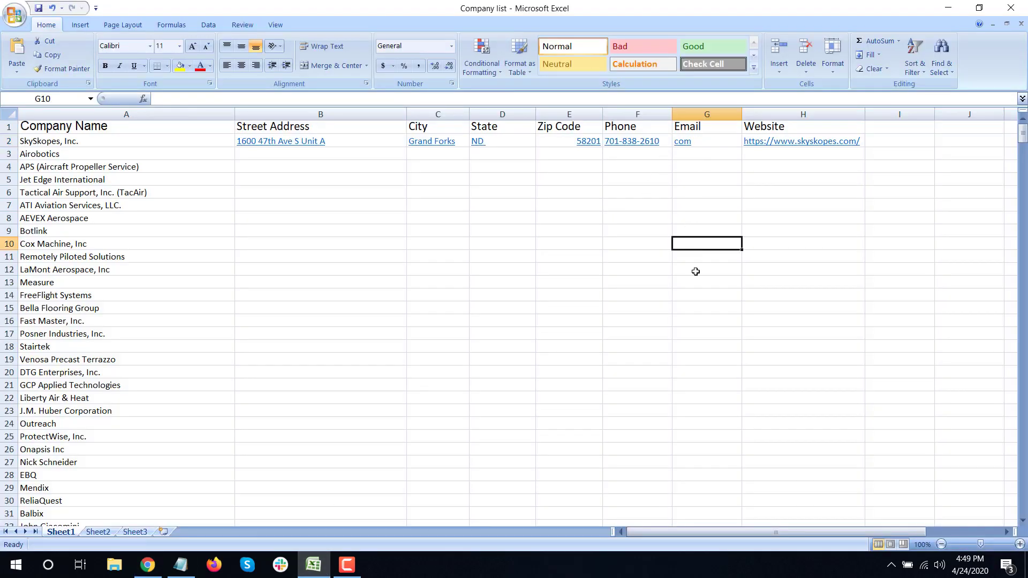
pyautogui.moveTo(743, 108); pyautogui.dragTo(785, 116)
pyautogui.doubleClick(743, 108)
pyautogui.click(710, 216)
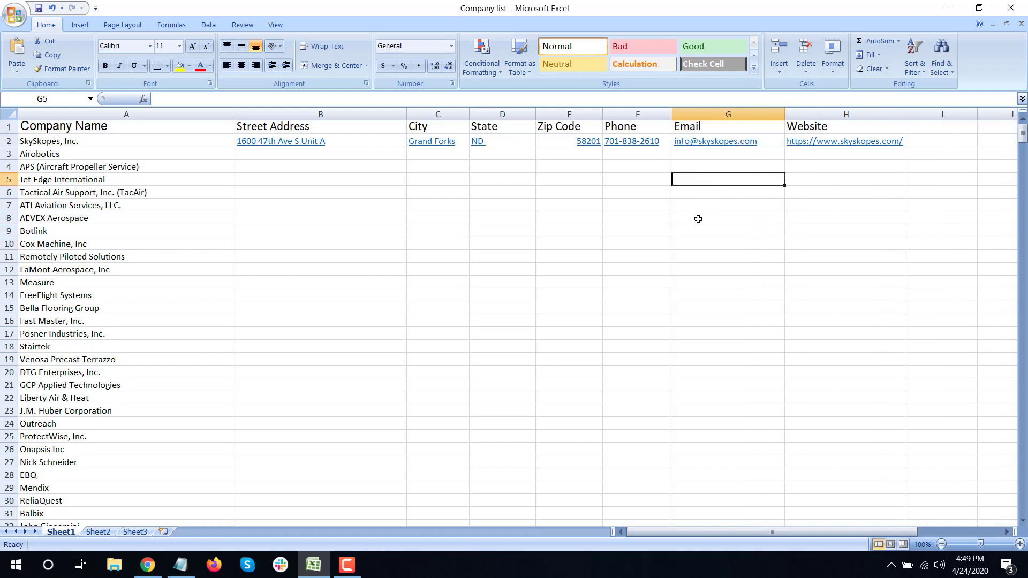
pyautogui.press('Up')
pyautogui.press('Up')
pyautogui.press('Up')
pyautogui.press('Up')
pyautogui.press('Up')
pyautogui.press('Up')
pyautogui.press('Right')
pyautogui.press('Left')
pyautogui.press('Left')
pyautogui.press('Left')
pyautogui.press('Left')
pyautogui.press('Left')
pyautogui.press('Left')
pyautogui.press('Left')
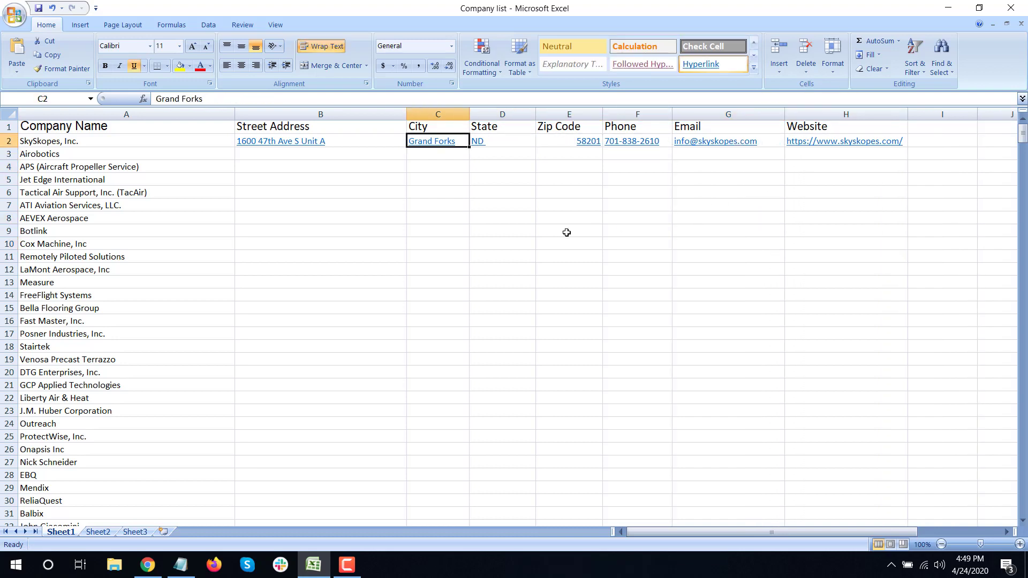
pyautogui.press('Right')
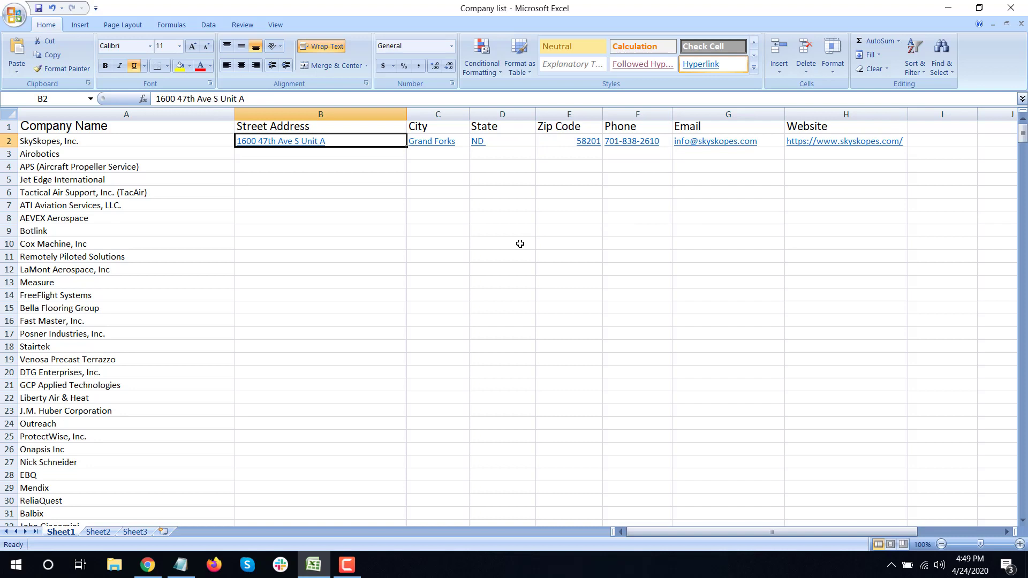
pyautogui.press('Down')
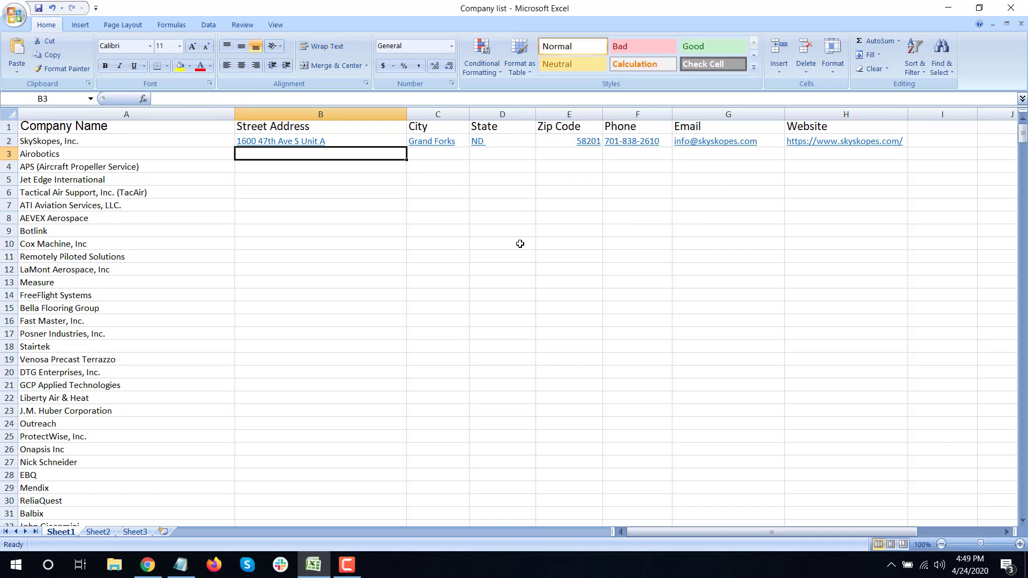
pyautogui.press('Right')
pyautogui.press('Right')
pyautogui.press('Right')
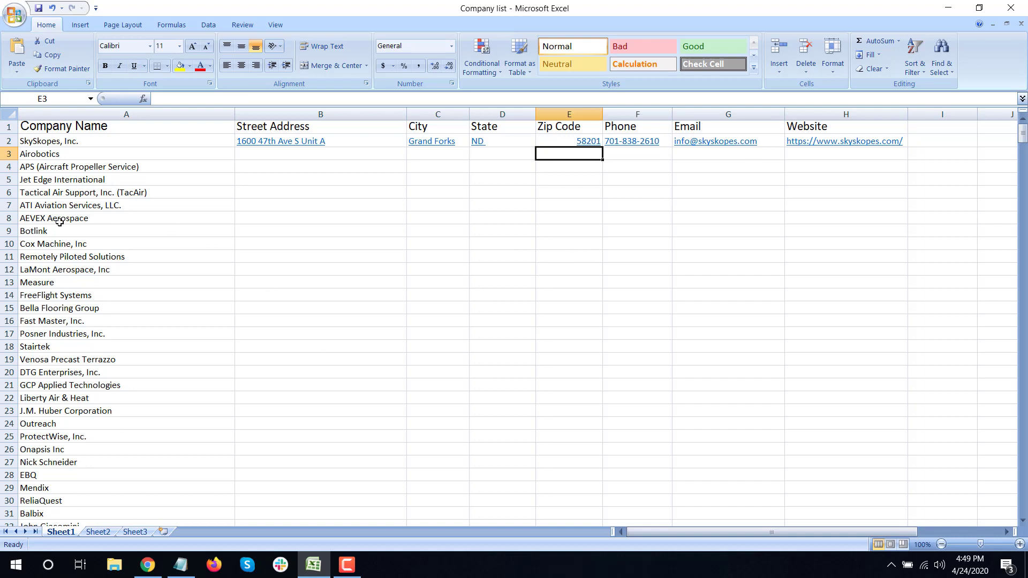
pyautogui.moveTo(97, 195); pyautogui.dragTo(88, 334)
pyautogui.click(659, 342)
pyautogui.click(696, 177)
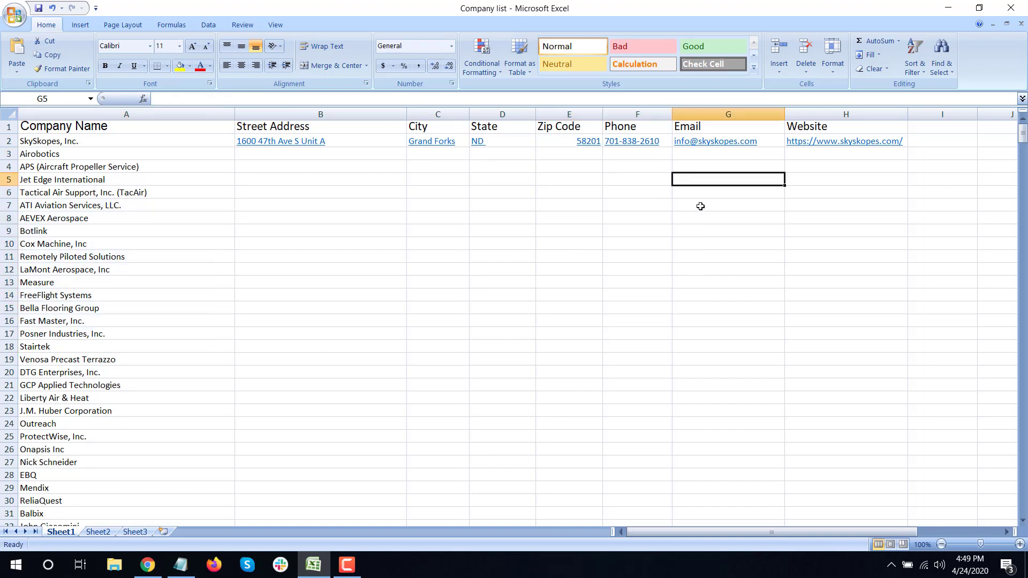
pyautogui.press('Up')
pyautogui.press('Up')
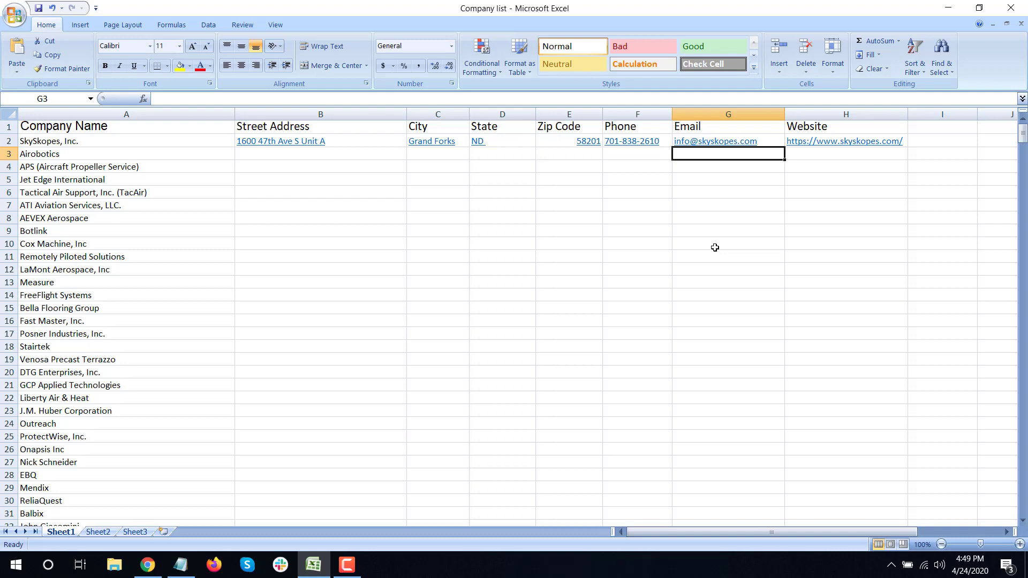
pyautogui.click(764, 303)
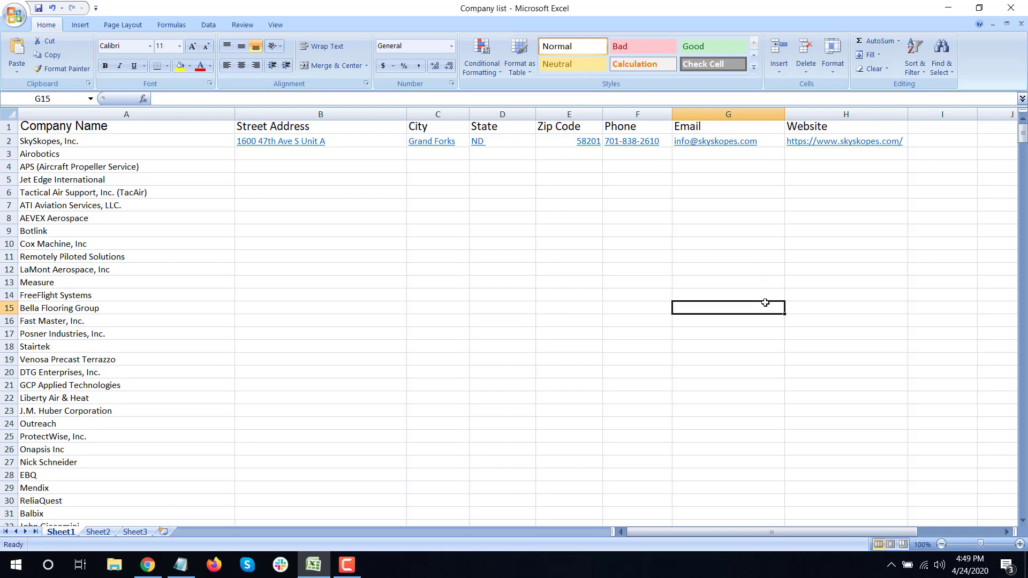
pyautogui.press('End')
pyautogui.press('End')
pyautogui.press('End')
pyautogui.press('End')
pyautogui.press('End')
pyautogui.press('End')
pyautogui.press('End')
pyautogui.press('End')
pyautogui.press('End')
pyautogui.press('End')
pyautogui.press('End')
pyautogui.press('End')
pyautogui.press('End')
# Step: Switch to Chrome and examine the SkySkopes About page for places that give contact details, including the site navigation, footer and social media links
pyautogui.click(148, 565)
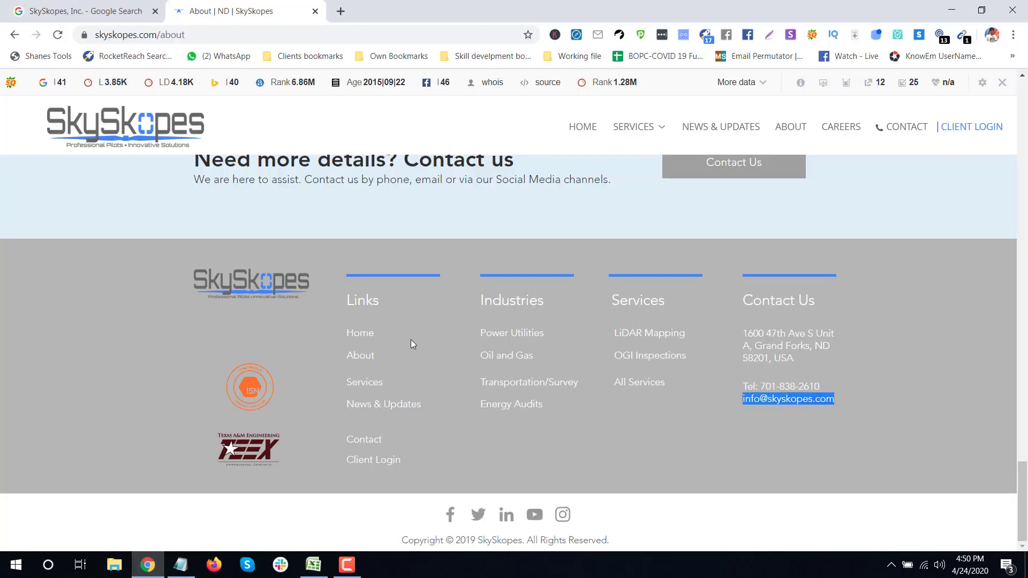
pyautogui.scroll(10, 583, 267)
pyautogui.scroll(15, 582, 268)
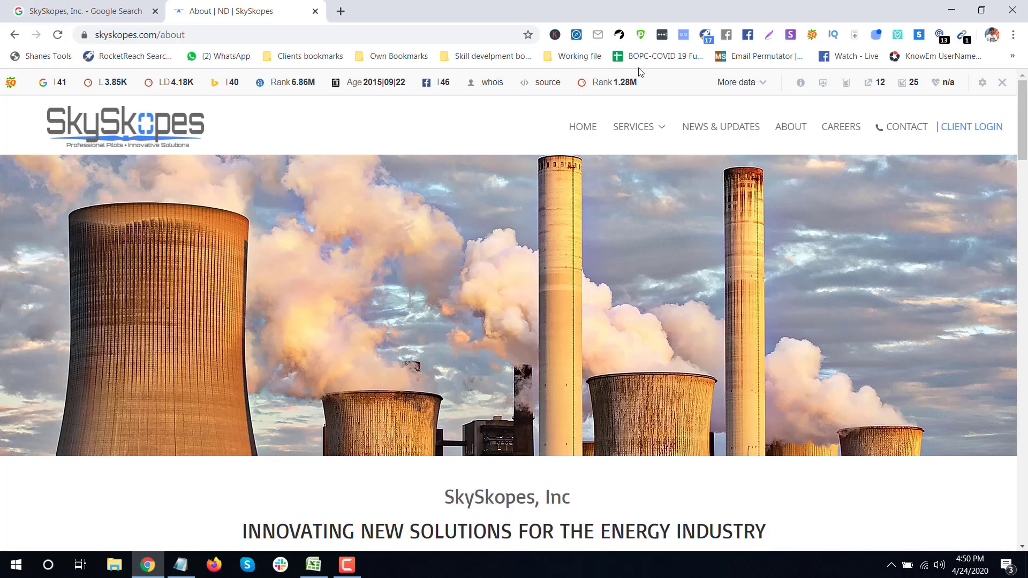
pyautogui.scroll(-20, 669, 372)
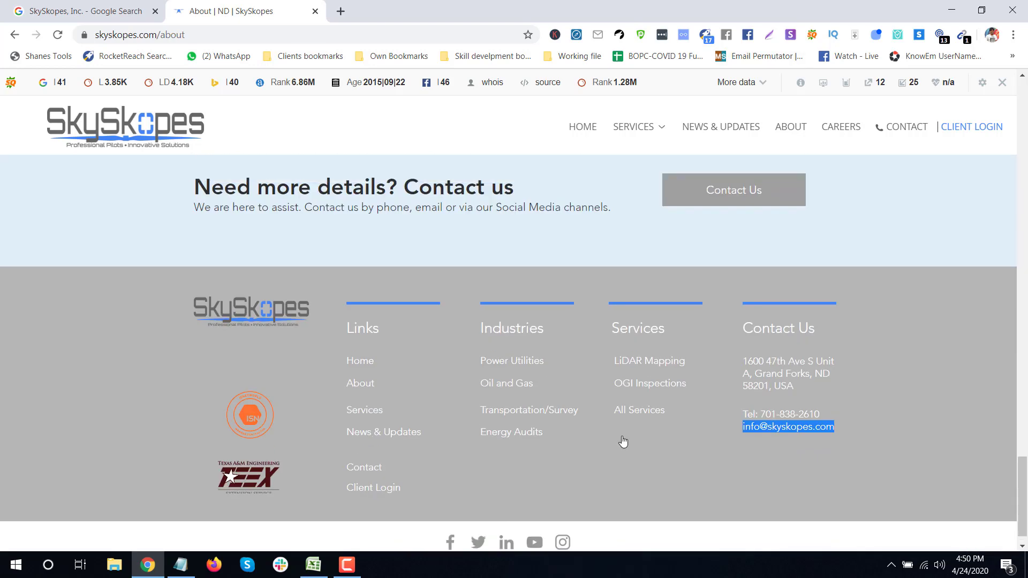
pyautogui.scroll(10, 623, 442)
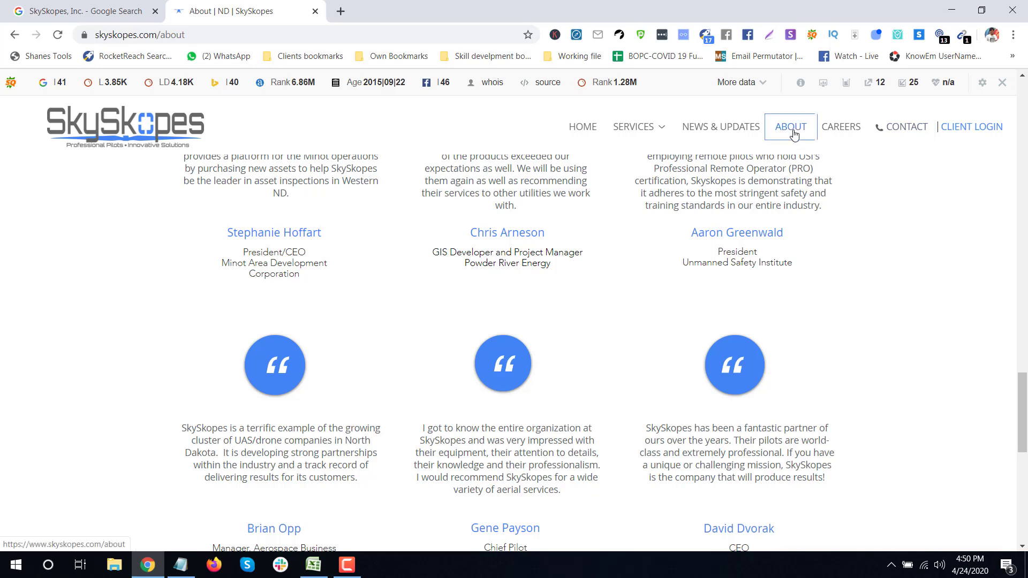
pyautogui.moveTo(658, 137)
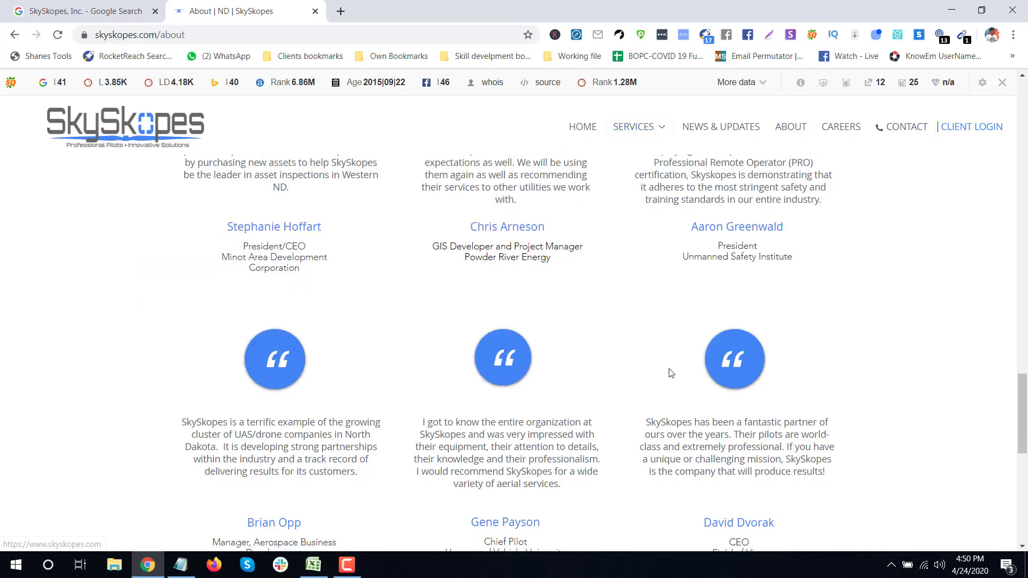
pyautogui.scroll(-6, 668, 372)
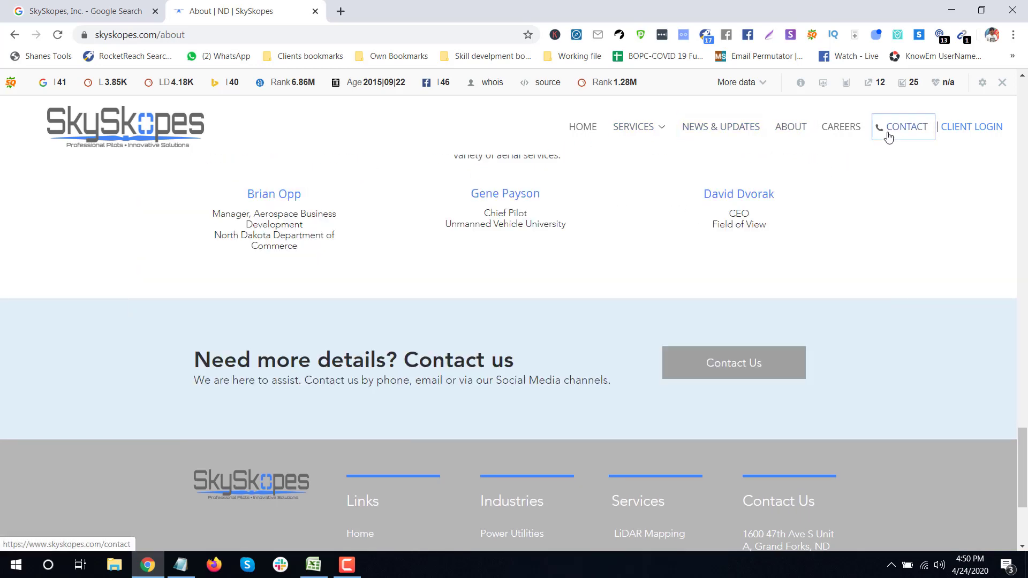
pyautogui.scroll(-4, 714, 474)
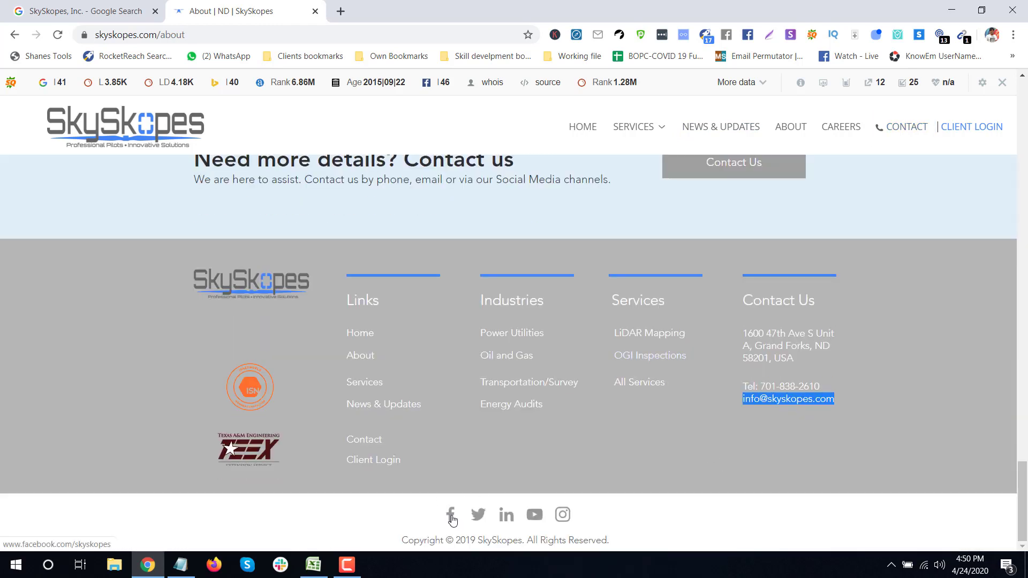
pyautogui.click(313, 564)
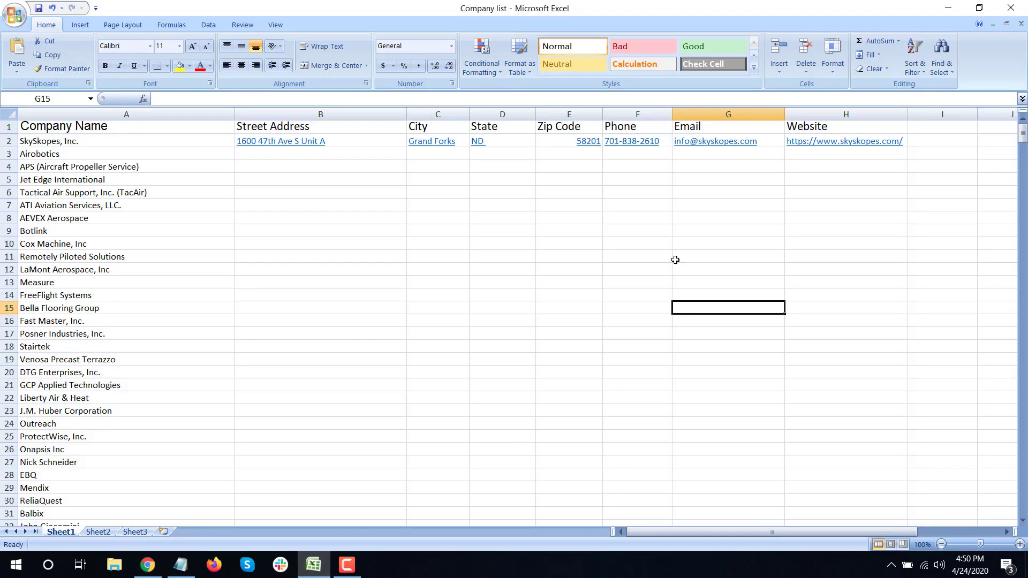
pyautogui.moveTo(702, 170); pyautogui.dragTo(744, 391)
pyautogui.click(614, 465)
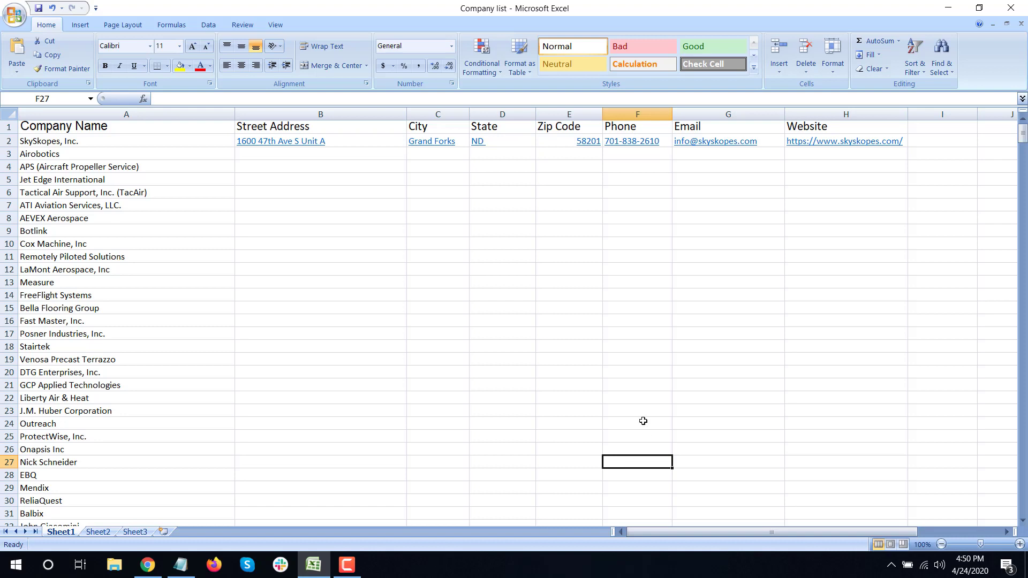
pyautogui.click(652, 359)
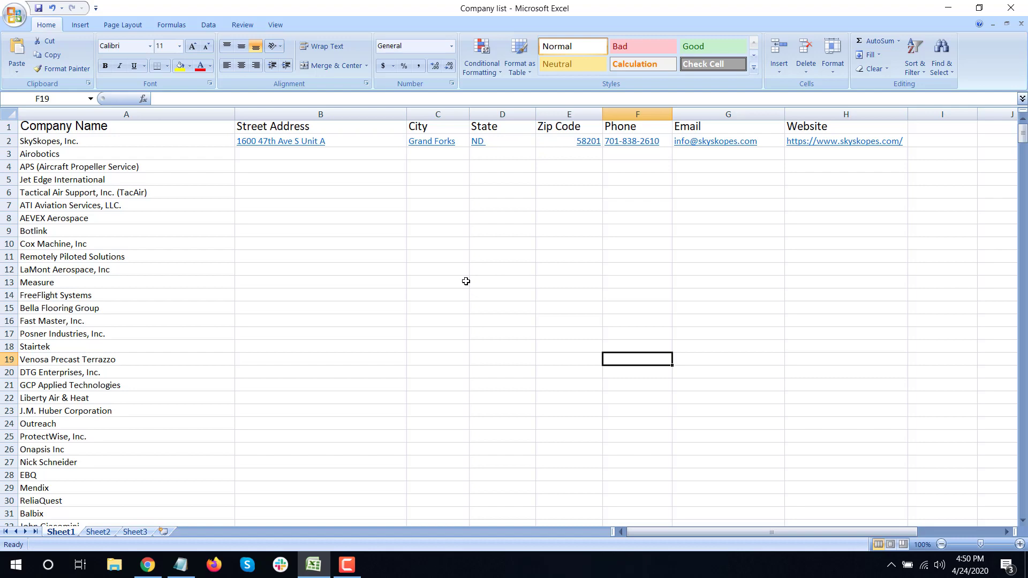
pyautogui.click(718, 270)
# Step: Switch to Chrome and open the browser's extensions management page
pyautogui.click(147, 565)
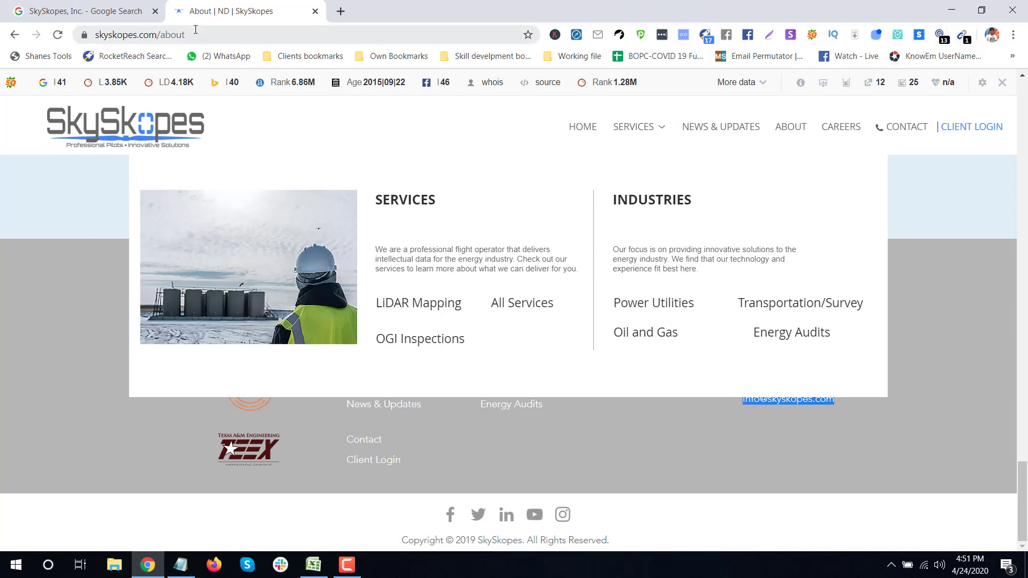
pyautogui.click(30, 457)
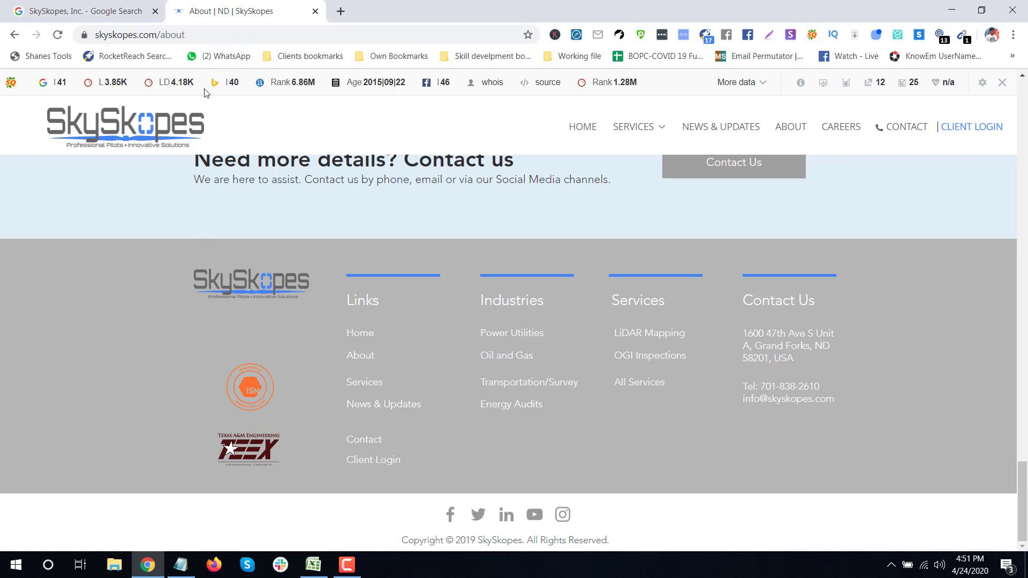
pyautogui.click(1014, 35)
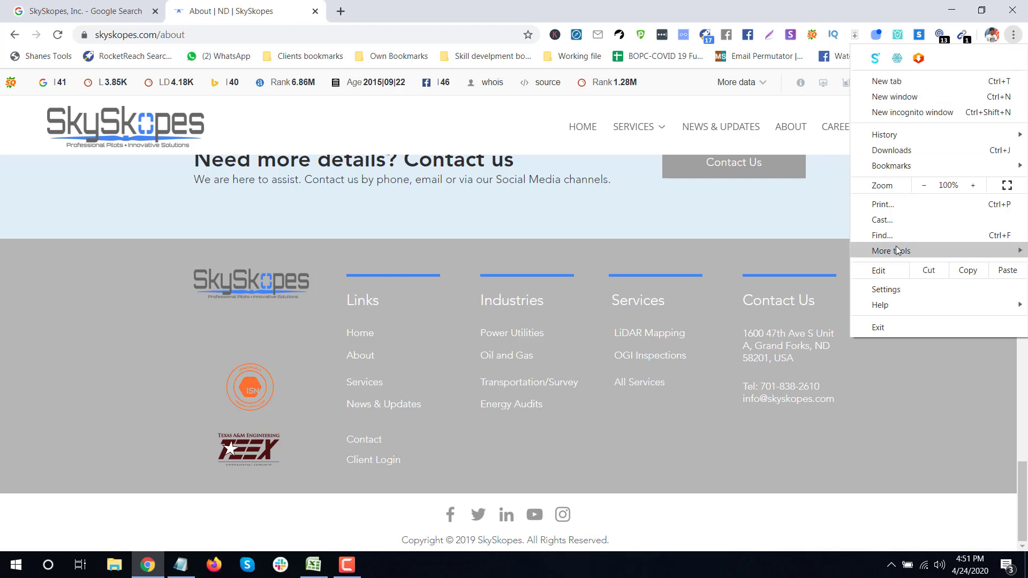
pyautogui.moveTo(890, 252)
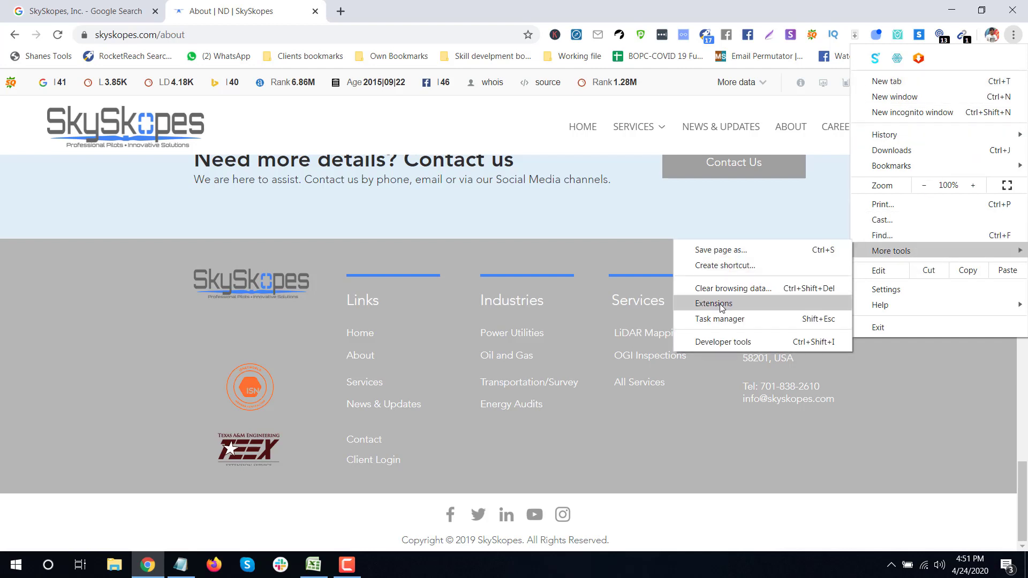
pyautogui.click(702, 305)
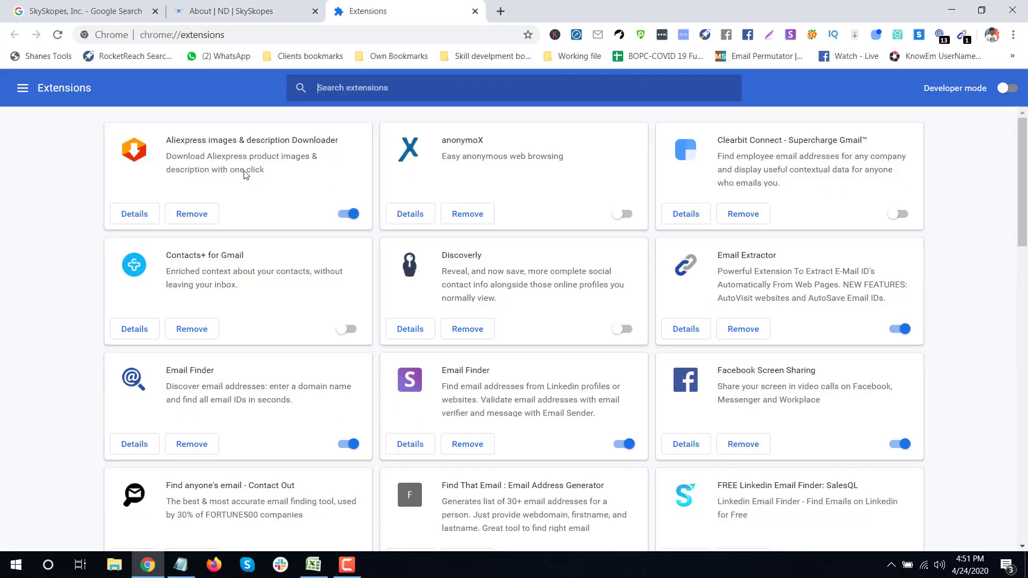
# Step: Look through the installed extensions and open the Chrome Web Store from the extensions page
pyautogui.scroll(-9, 241, 209)
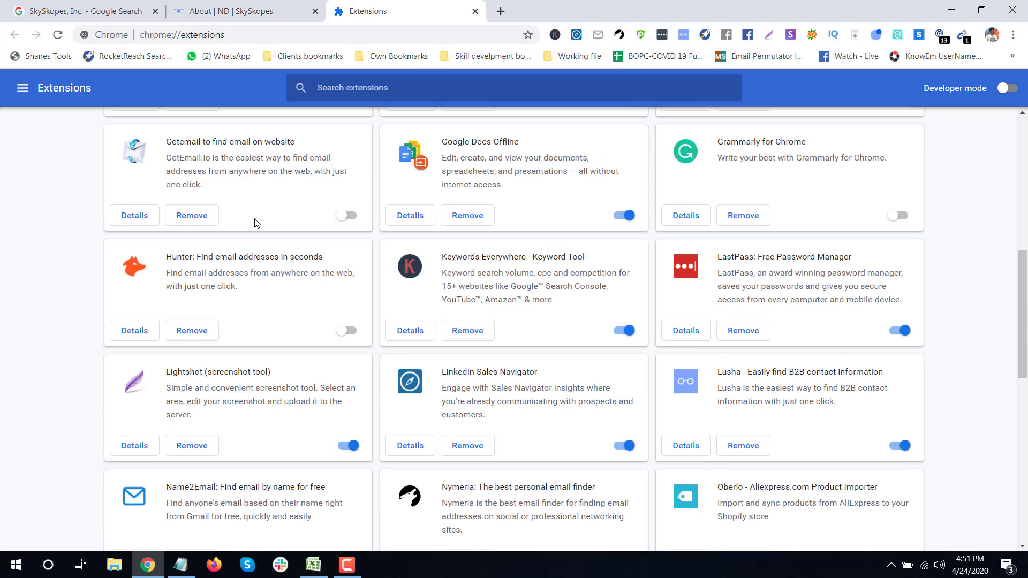
pyautogui.scroll(9, 284, 257)
pyautogui.scroll(-15, 294, 268)
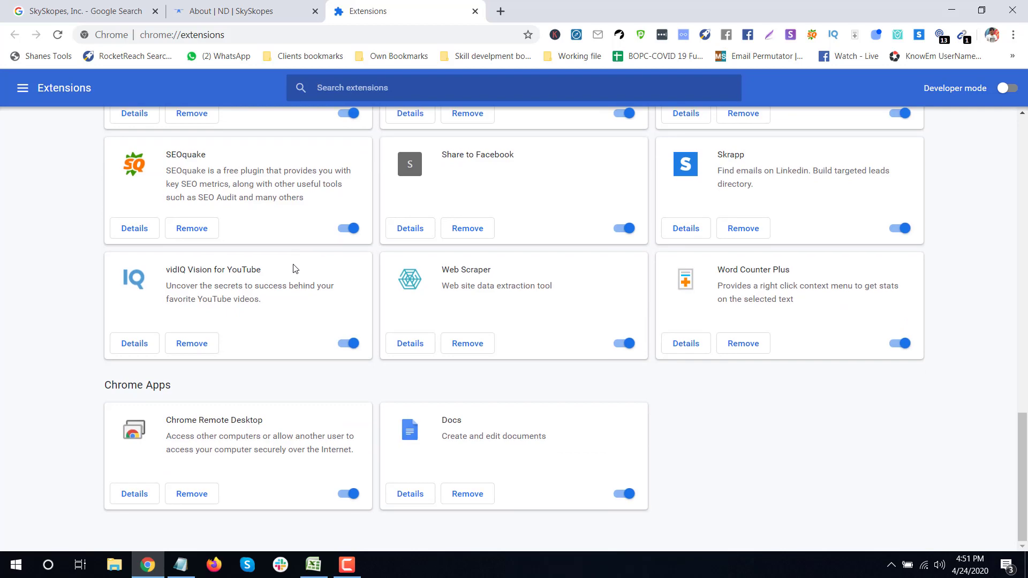
pyautogui.scroll(20, 294, 268)
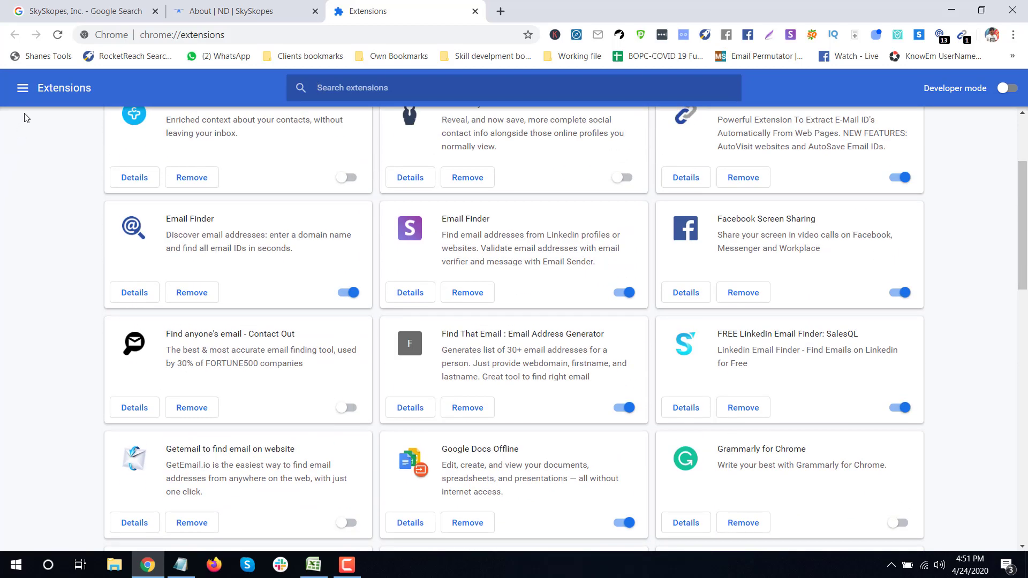
pyautogui.click(22, 88)
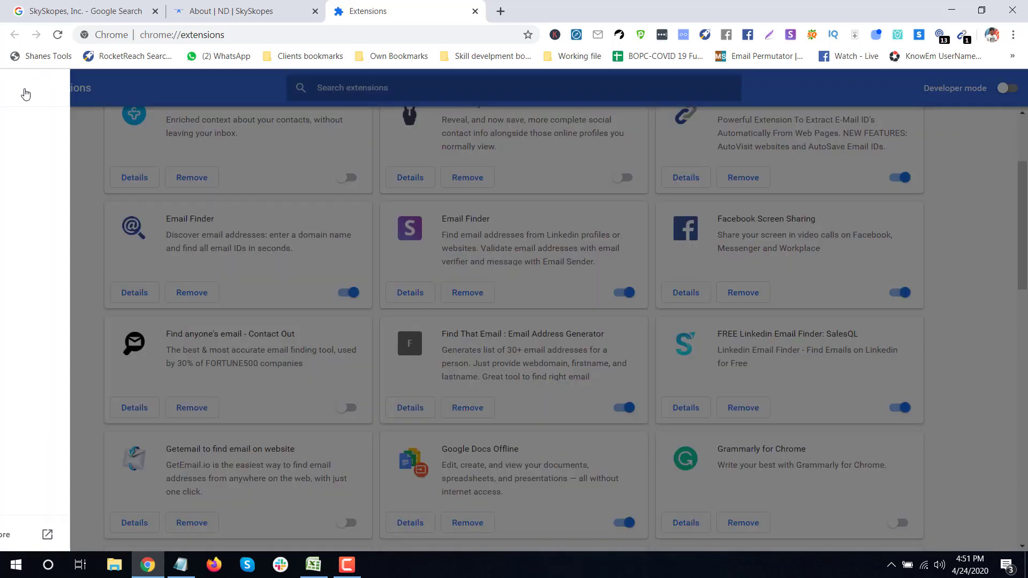
pyautogui.click(50, 536)
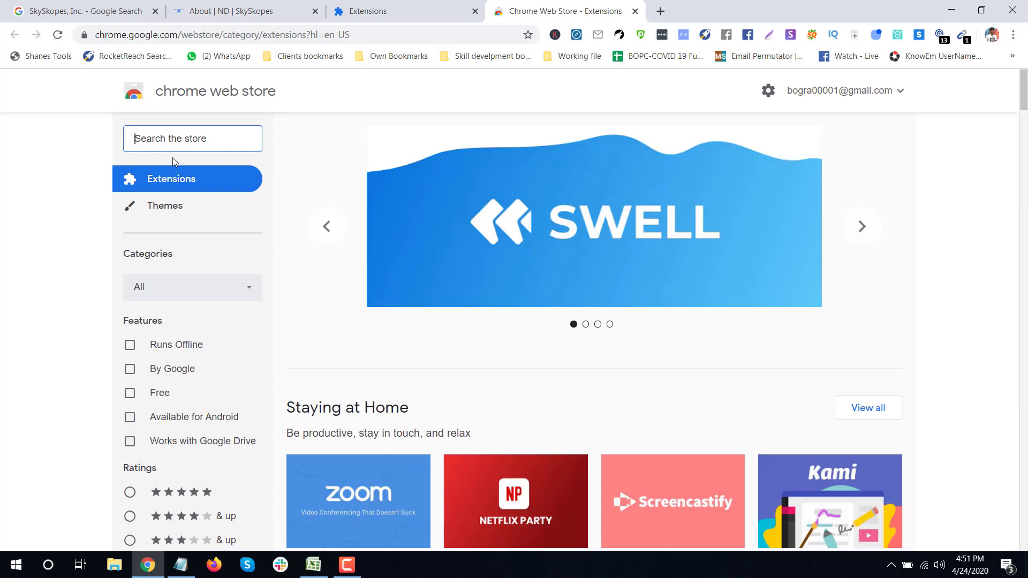
# Step: Search the Chrome Web Store for "email finder" and look through the results
pyautogui.write('em')
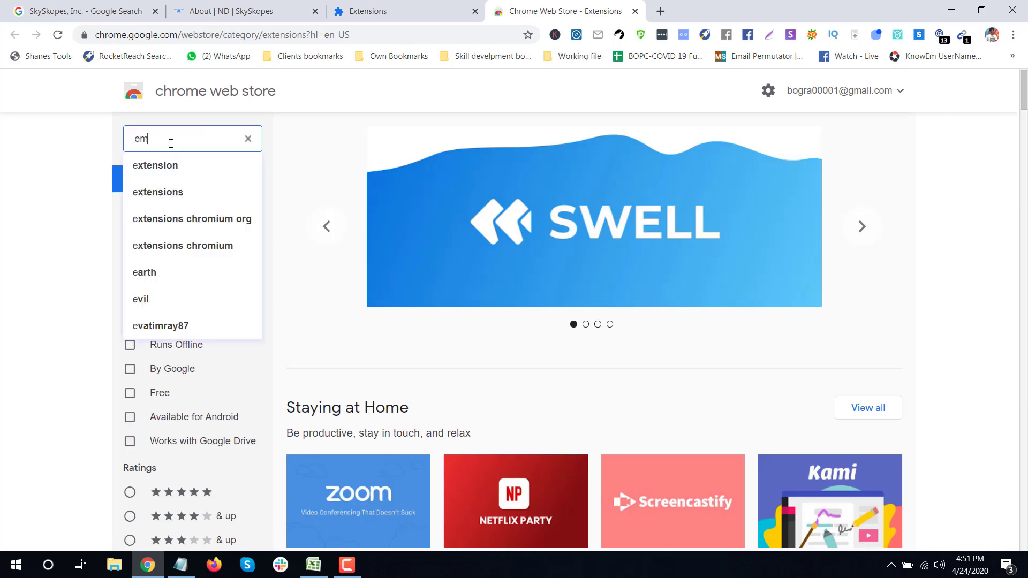
pyautogui.write('ail finder')
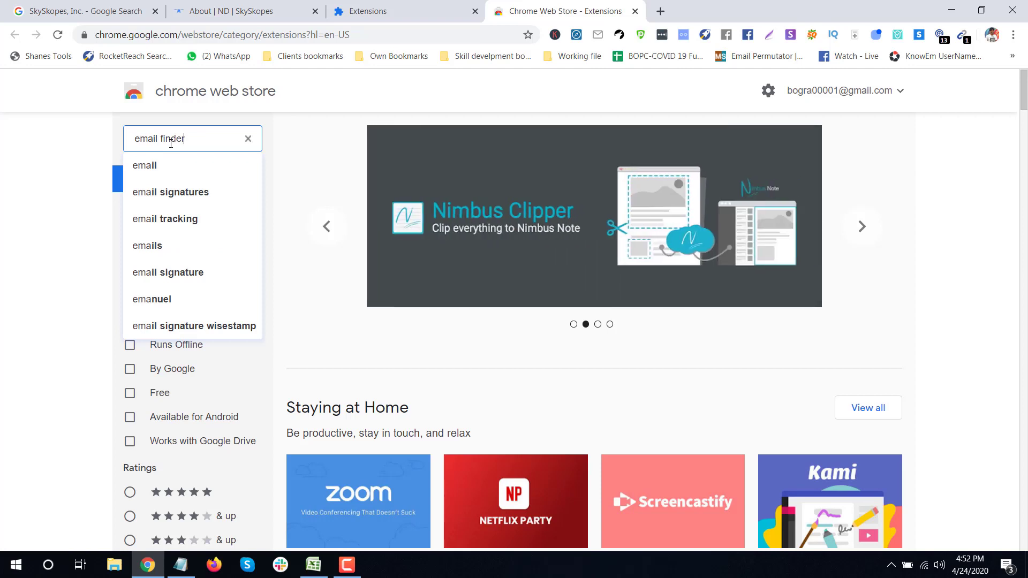
pyautogui.press('Return')
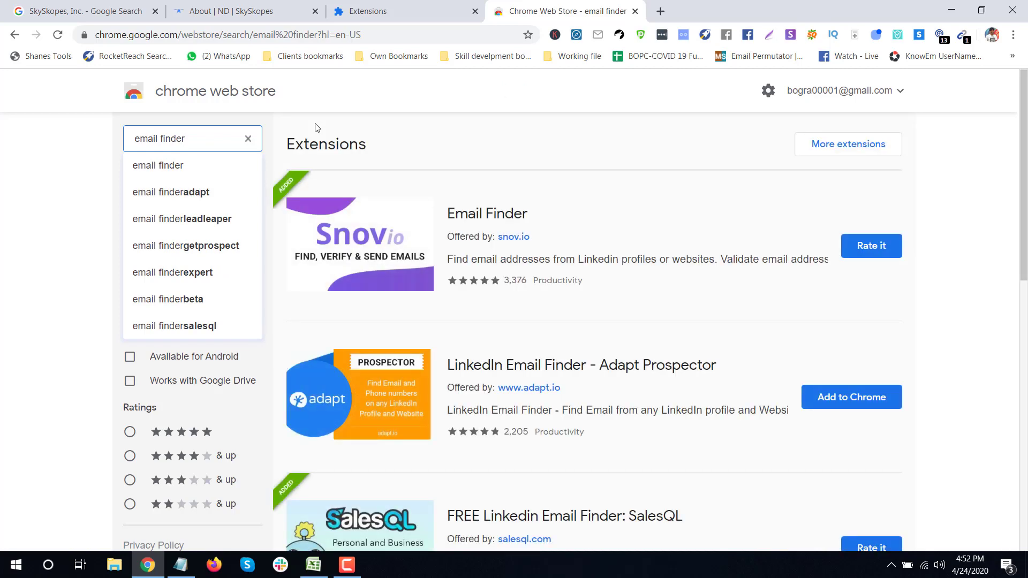
pyautogui.scroll(-1, 418, 248)
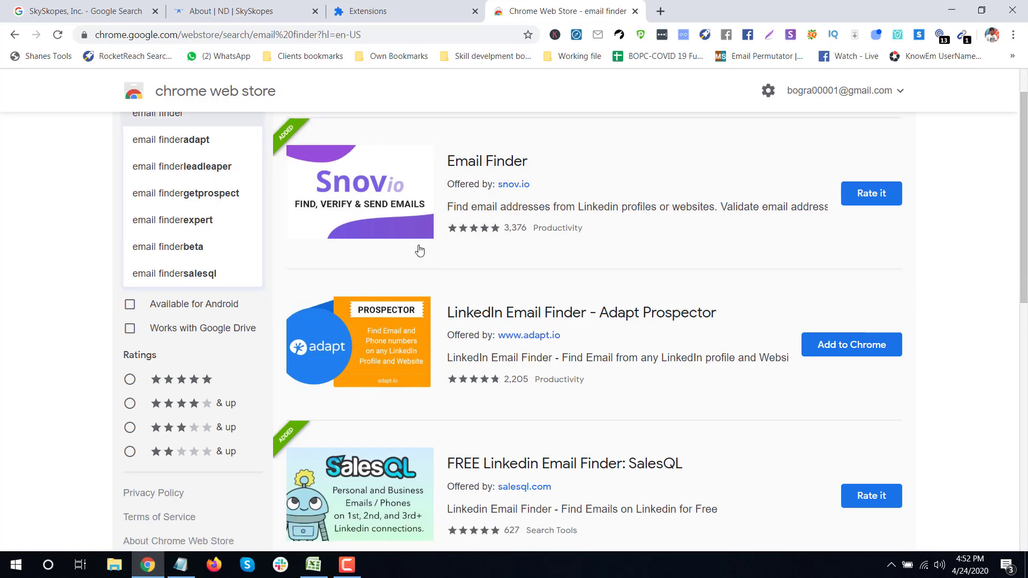
pyautogui.scroll(-7, 504, 215)
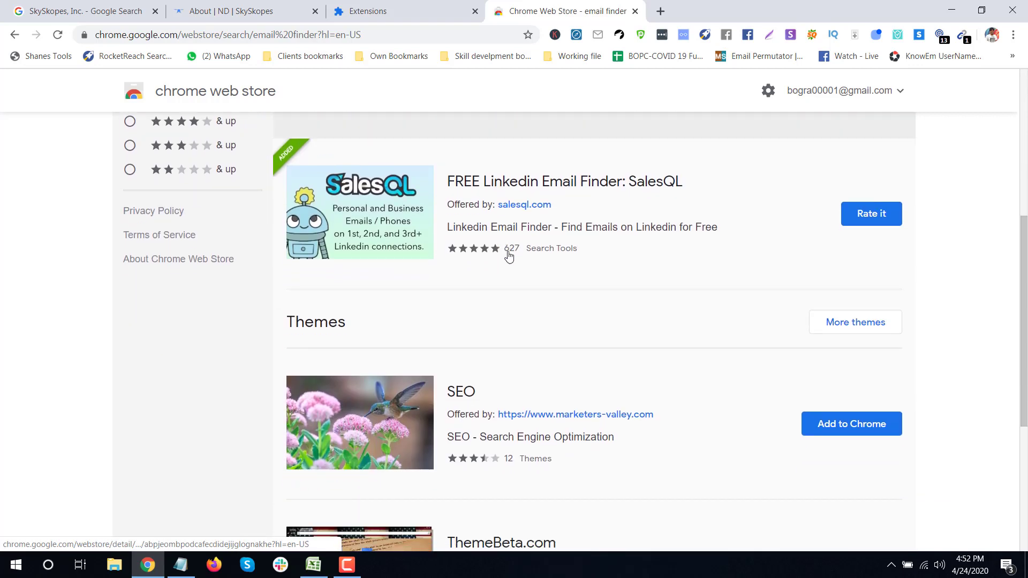
pyautogui.scroll(-3, 509, 256)
pyautogui.scroll(11, 605, 191)
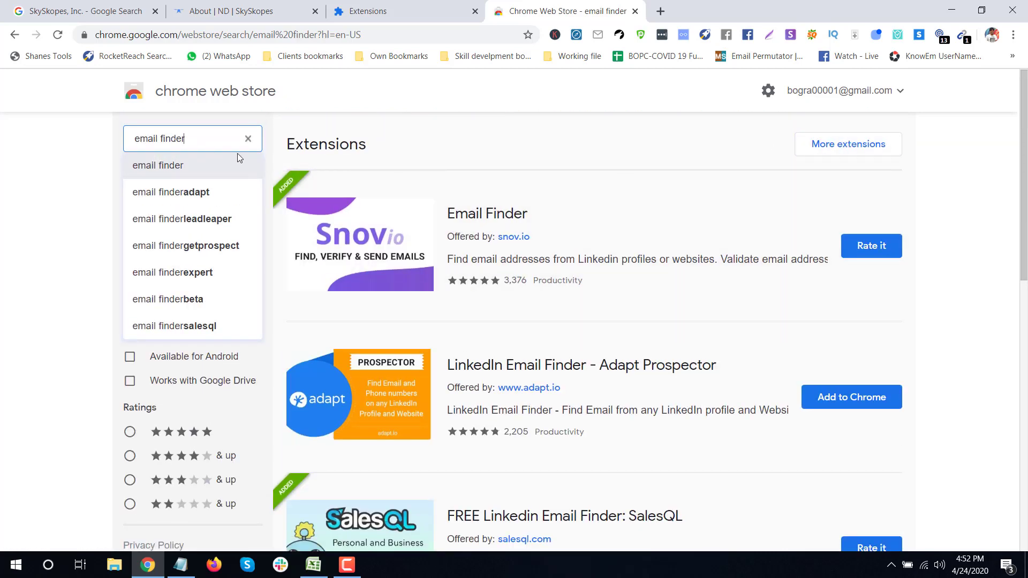
# Step: Show only extensions in the "email finder" results and examine the available email finder tools, including the one by Unified Address Book
pyautogui.click(818, 150)
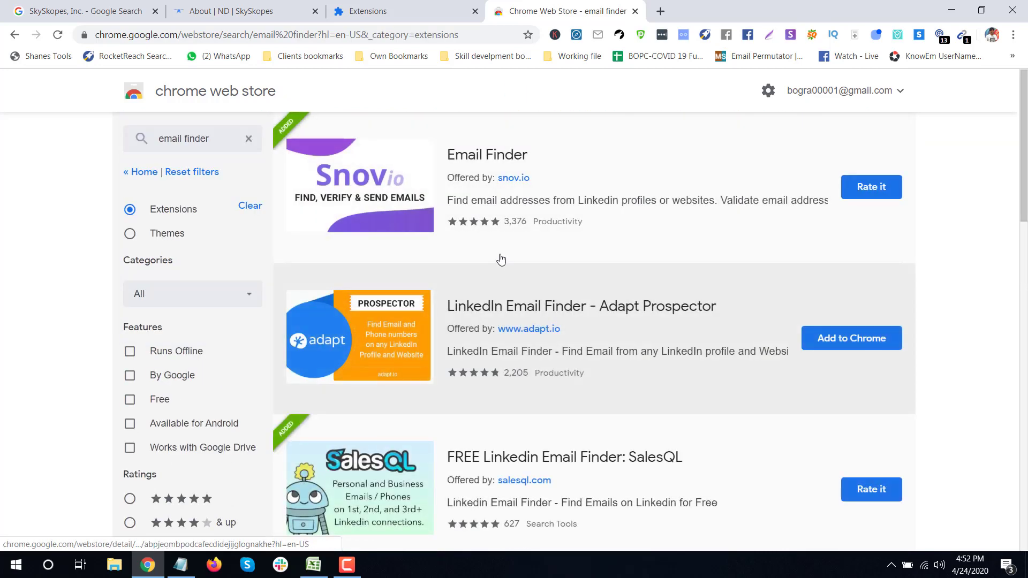
pyautogui.scroll(-4, 518, 235)
pyautogui.scroll(3, 517, 235)
pyautogui.scroll(-1, 514, 284)
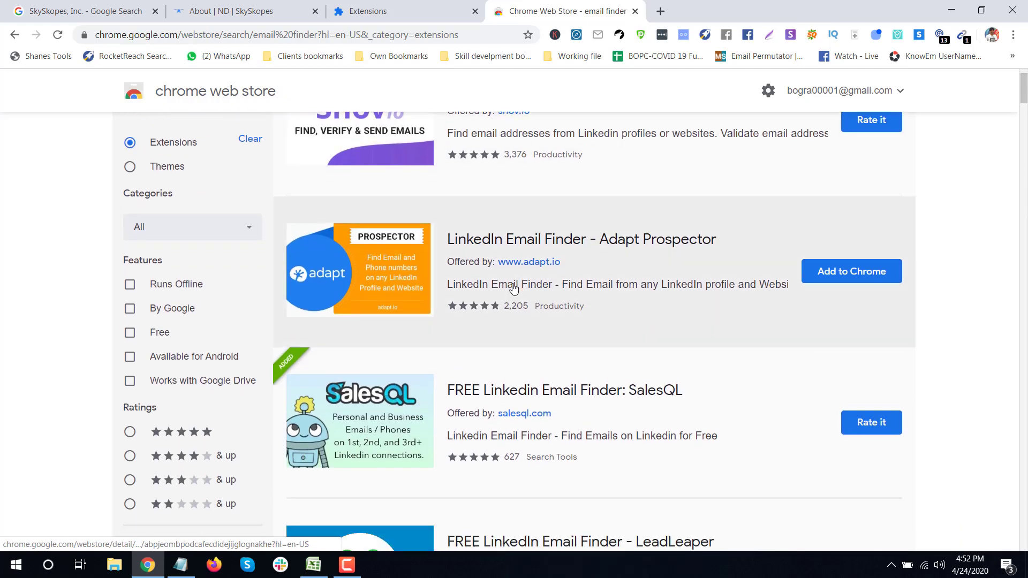
pyautogui.scroll(-12, 509, 285)
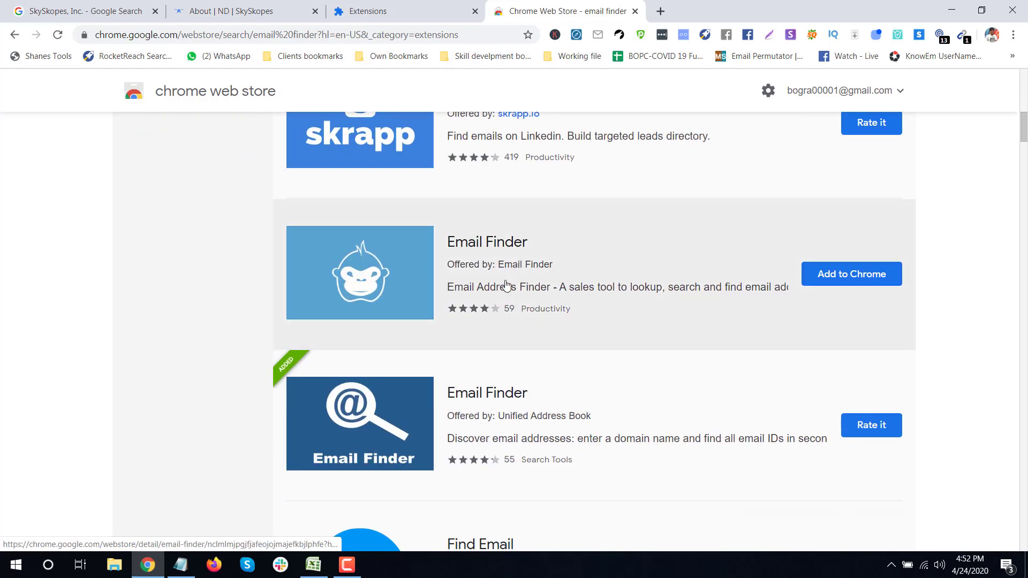
pyautogui.scroll(-1, 429, 294)
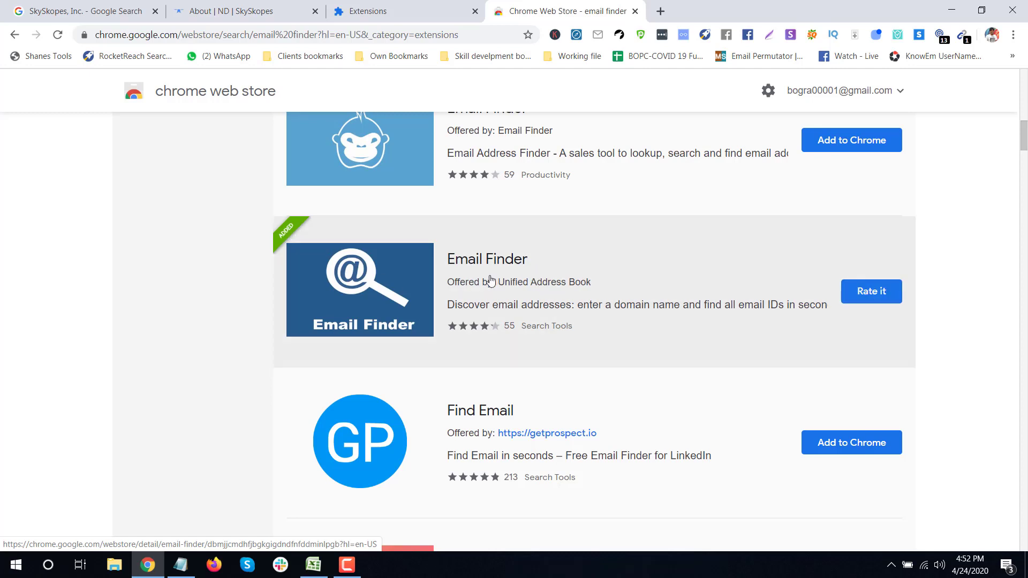
pyautogui.scroll(1, 831, 208)
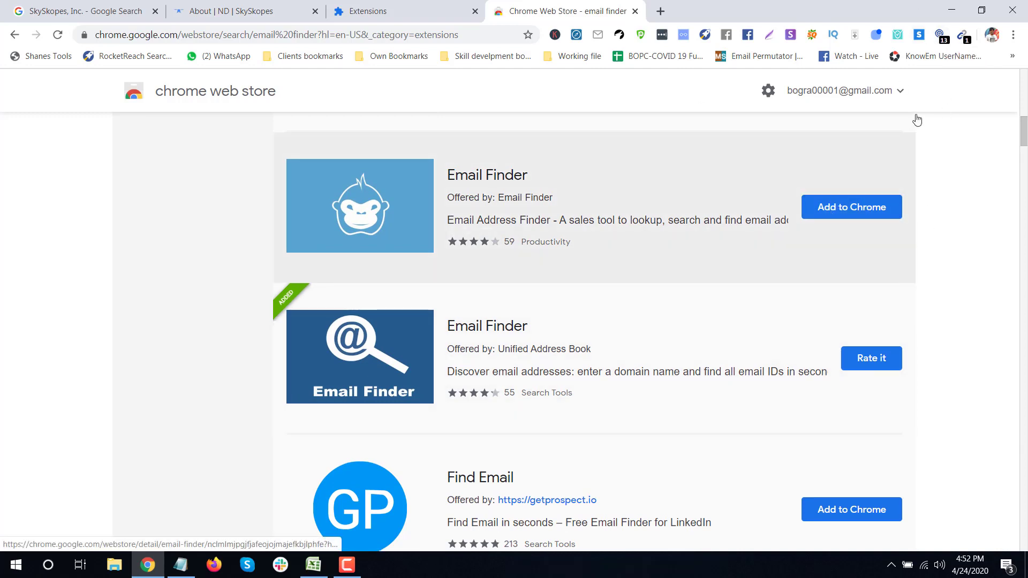
# Step: Return to the SkySkopes, Inc. Google results and open the company's main website result in a new browser tab
pyautogui.click(257, 11)
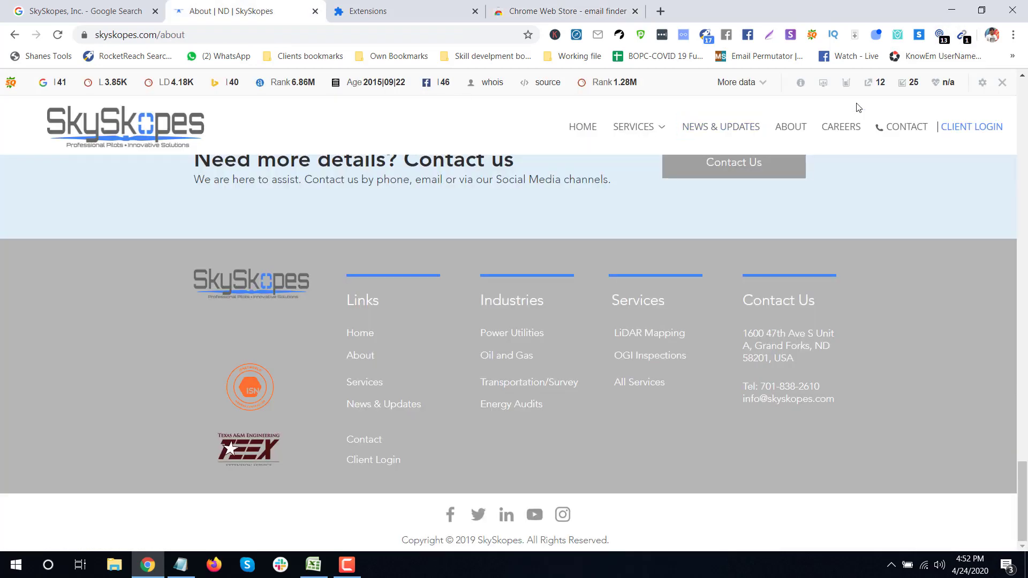
pyautogui.click(50, 4)
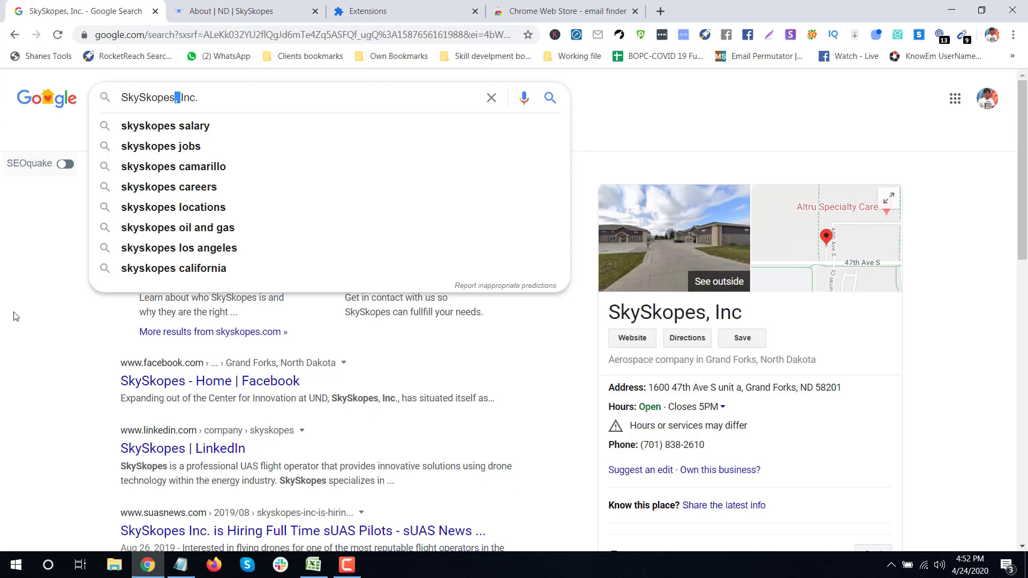
pyautogui.click(28, 297)
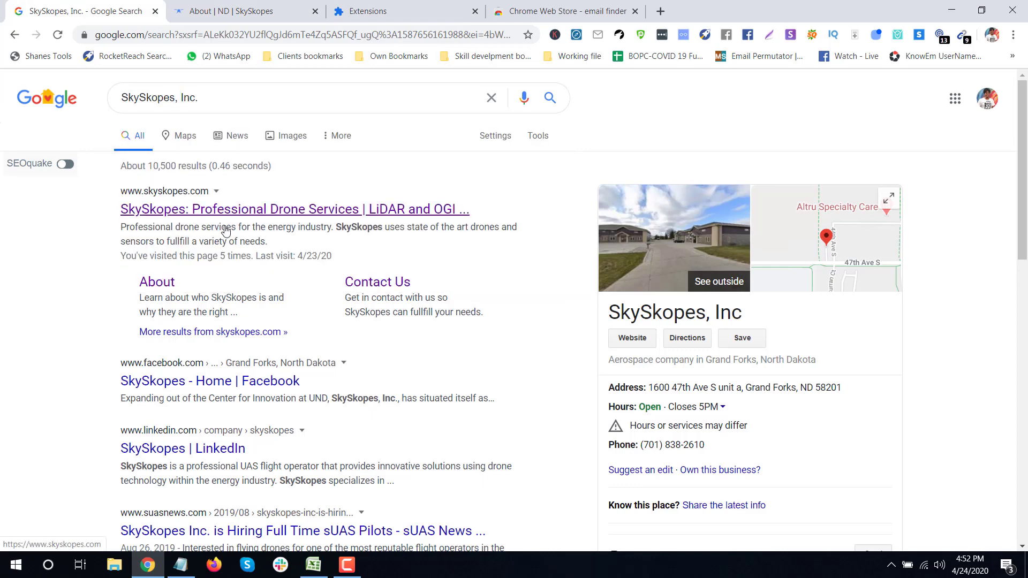
pyautogui.rightClick(224, 214)
pyautogui.click(243, 222)
pyautogui.click(238, 11)
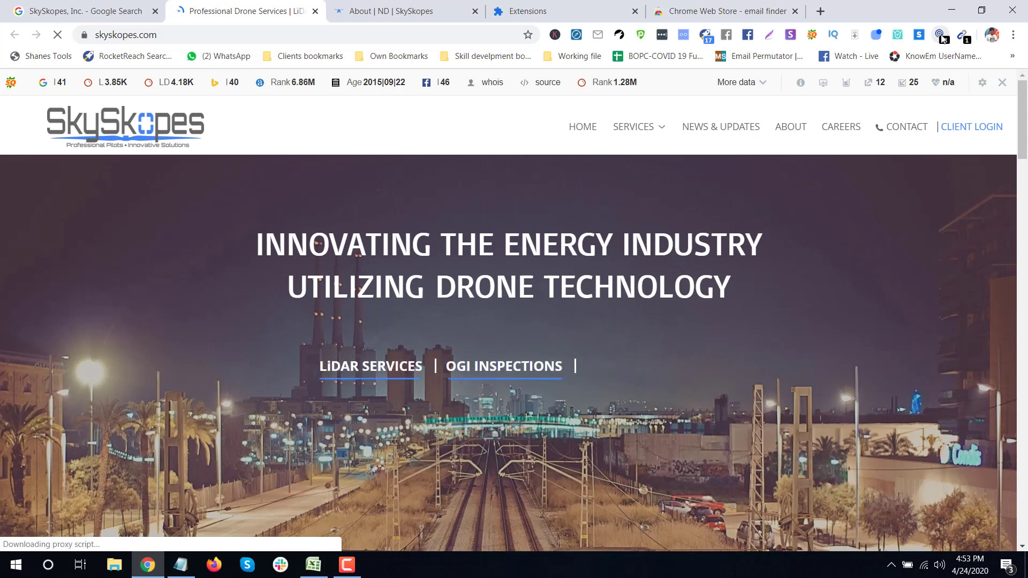
# Step: Search skyskopes.com for e-mail IDs with the Email Finder extension, dismiss the advertising window and reopen the extension's results
pyautogui.click(944, 37)
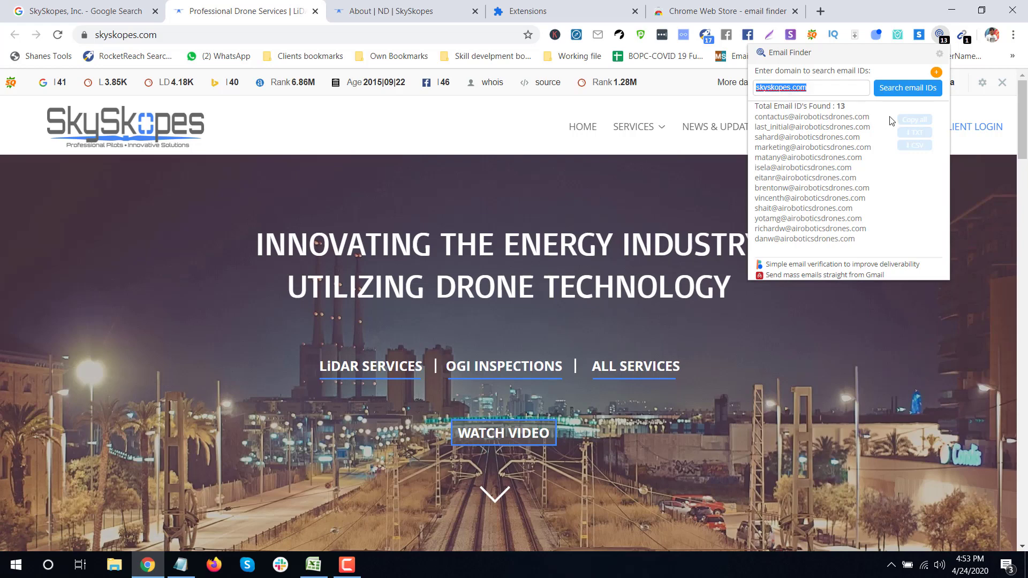
pyautogui.click(899, 91)
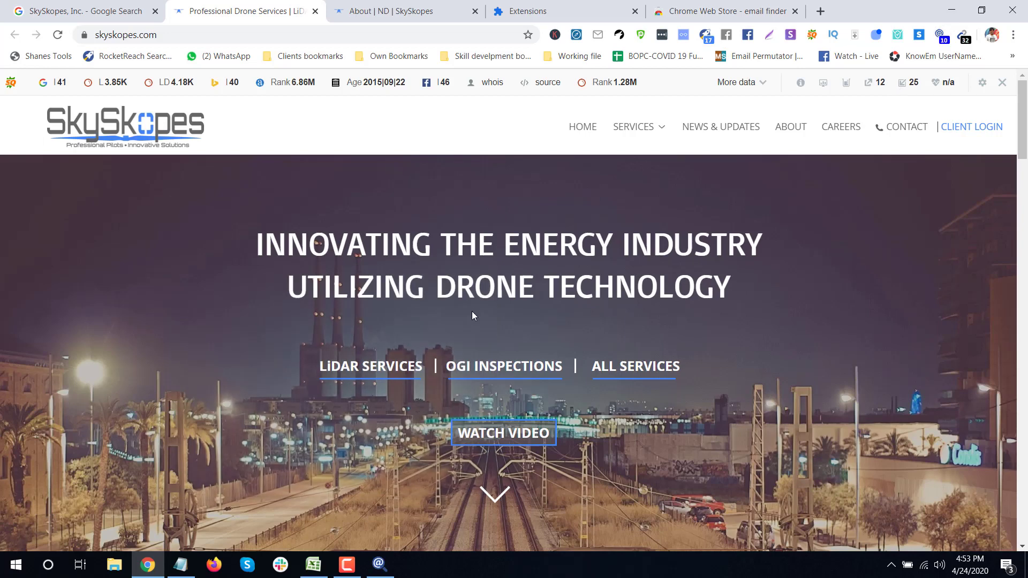
pyautogui.click(379, 564)
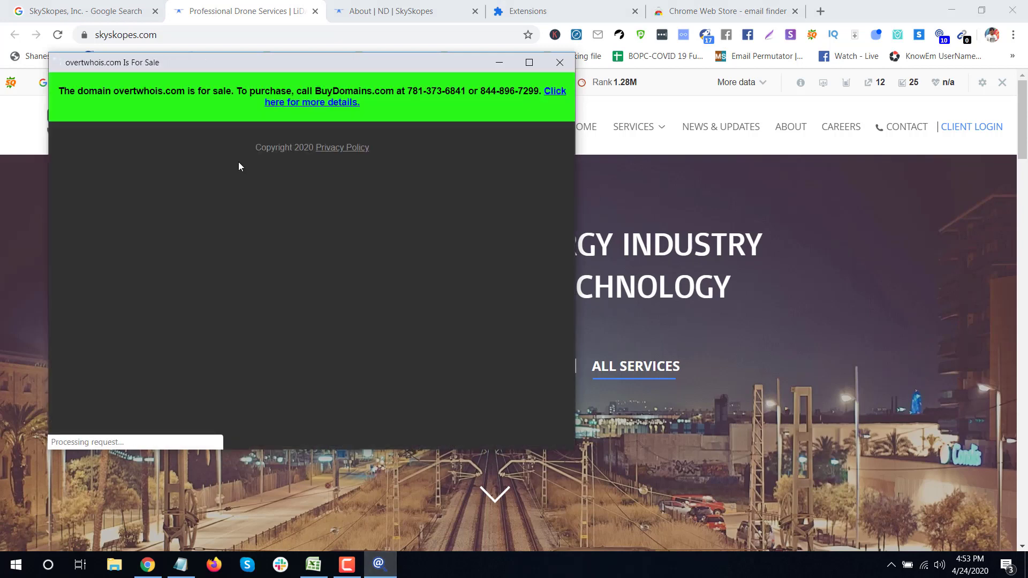
pyautogui.click(269, 48)
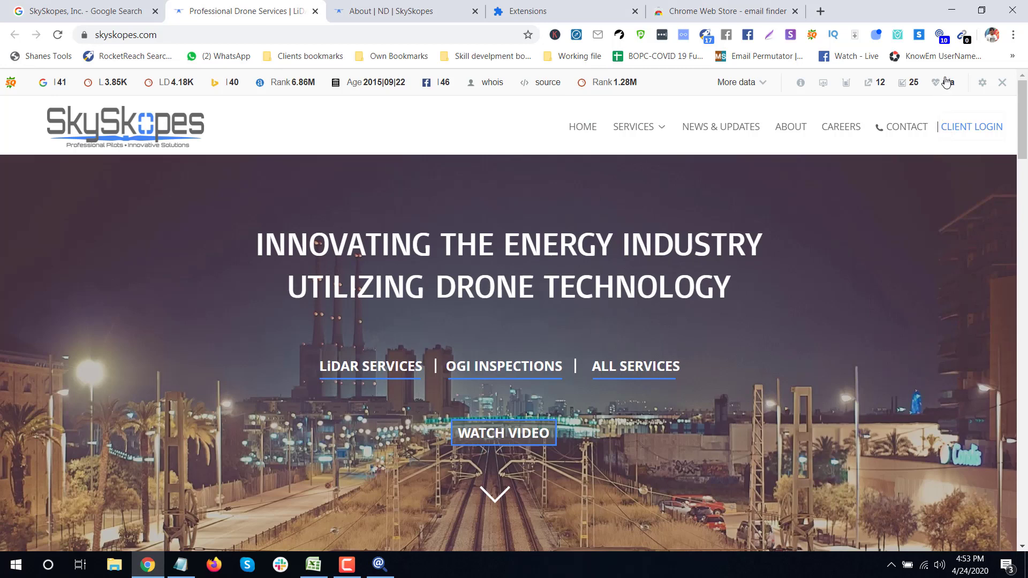
pyautogui.click(941, 40)
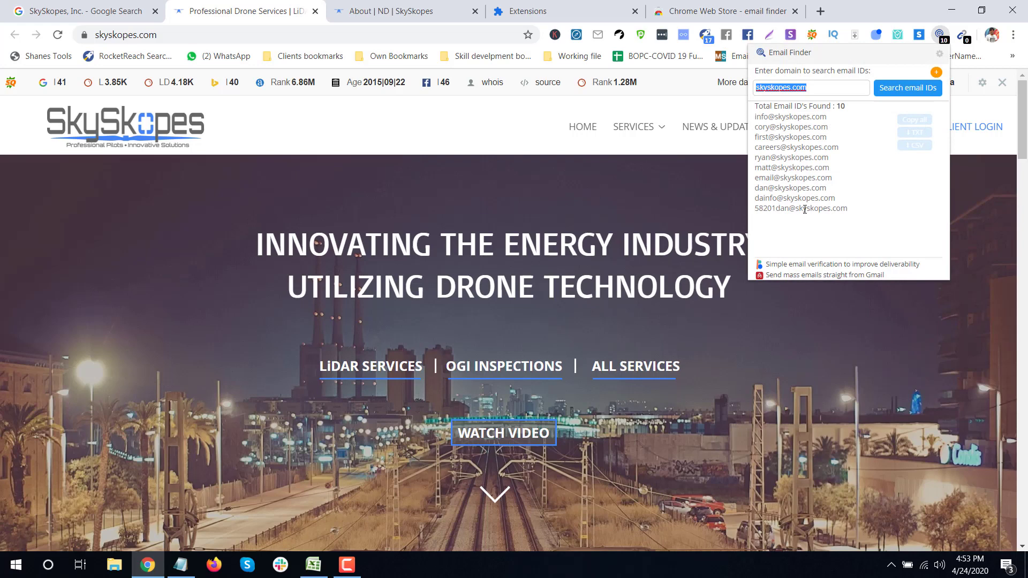
# Step: Select the company's general info e-mail address in the Email Finder results
pyautogui.doubleClick(765, 139)
pyautogui.press('Tab')
pyautogui.moveTo(755, 115); pyautogui.dragTo(831, 119)
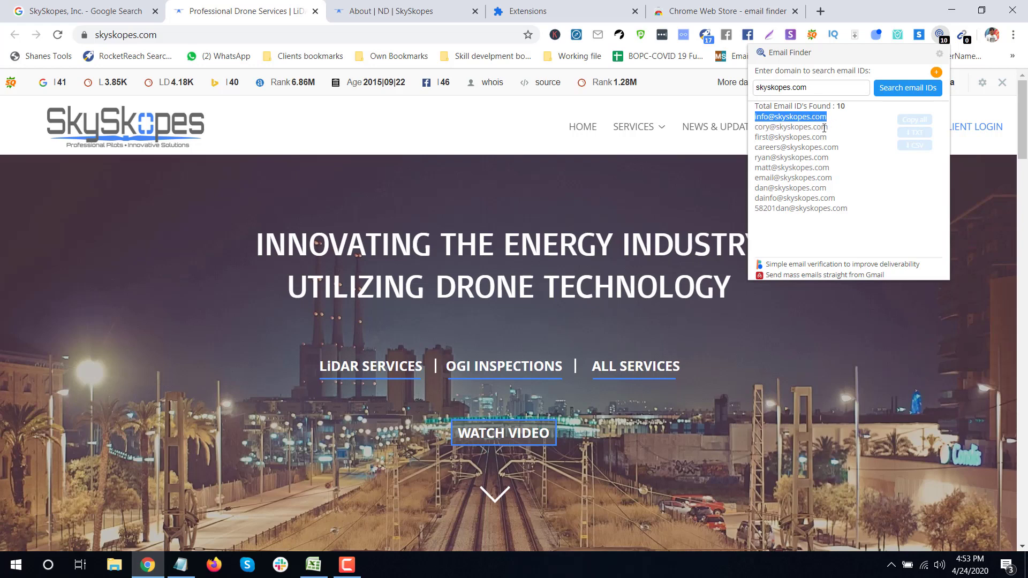
# Step: Switch to the Excel company list and review the SkySkopes row from its website back to its company name
pyautogui.click(313, 565)
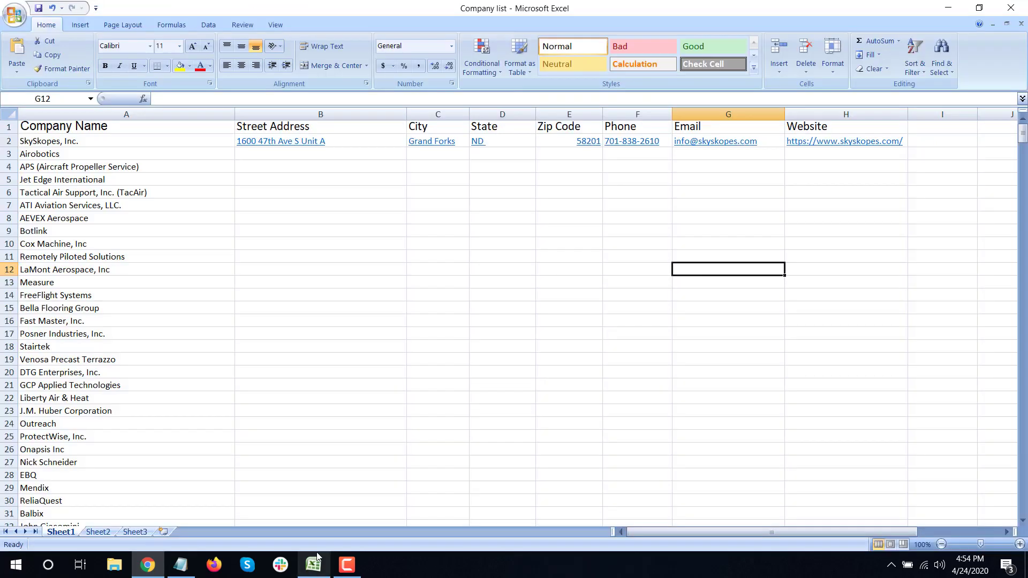
pyautogui.click(718, 176)
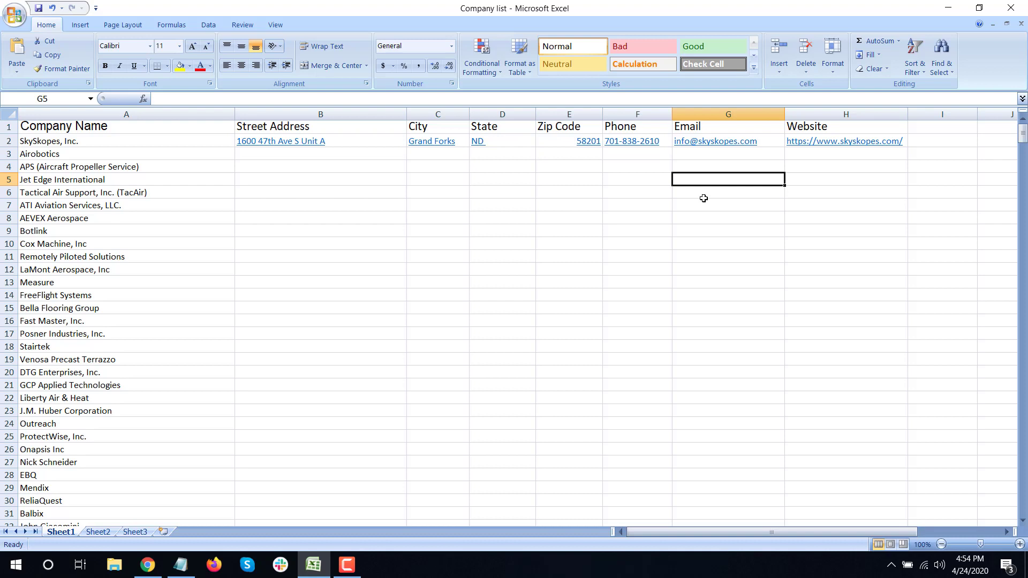
pyautogui.write('c')
pyautogui.press('Escape')
pyautogui.press('Up')
pyautogui.press('Up')
pyautogui.press('Up')
pyautogui.press('Right')
pyautogui.press('Left')
pyautogui.press('Left')
pyautogui.press('Left')
pyautogui.press('Left')
pyautogui.press('Left')
pyautogui.press('Left')
pyautogui.press('Left')
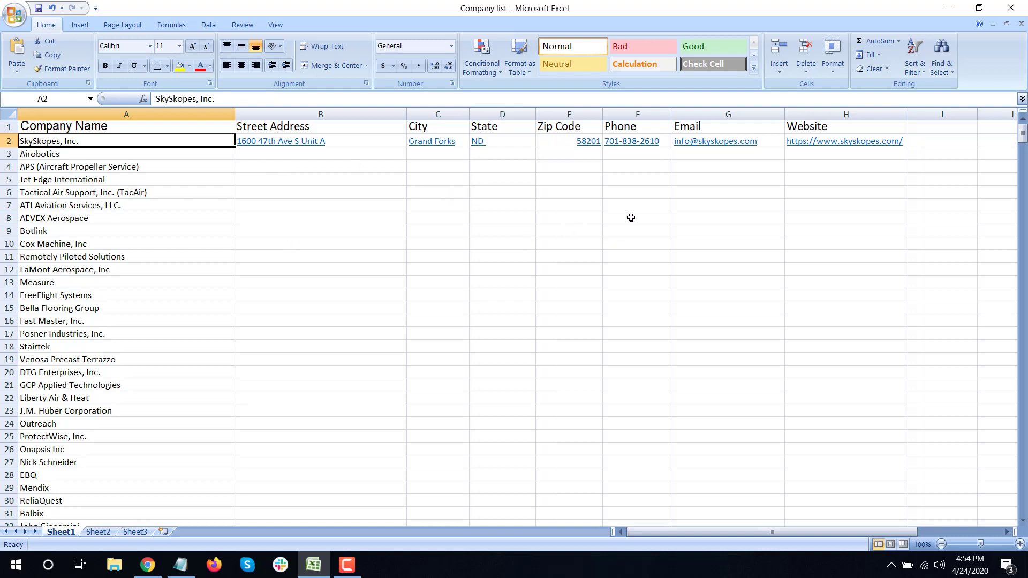
# Step: Review the SkySkopes entry from phone to company name and look through the remaining companies in the list
pyautogui.click(626, 169)
pyautogui.press('Up')
pyautogui.press('Up')
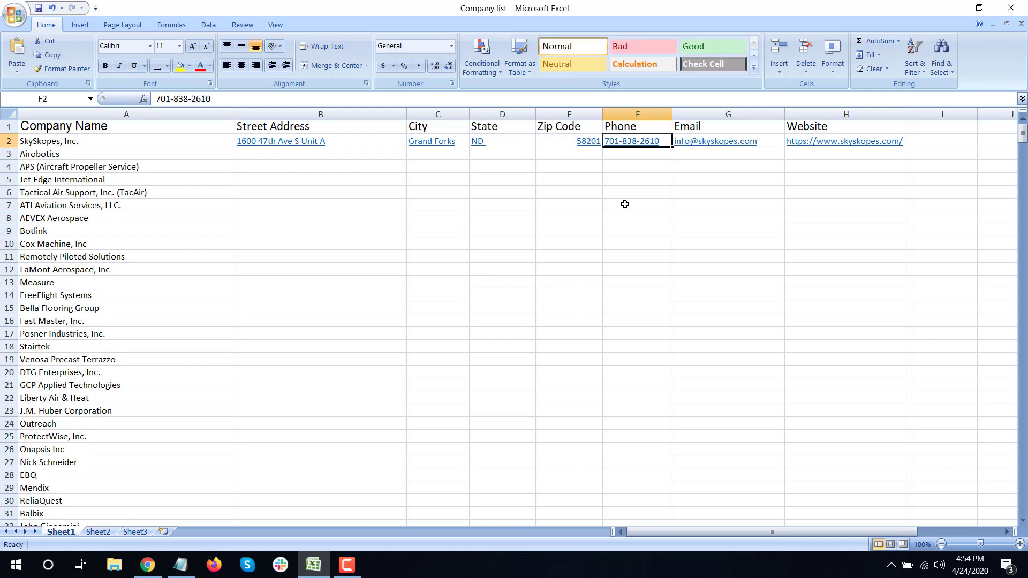
pyautogui.press('Left')
pyautogui.press('Left')
pyautogui.press('Left')
pyautogui.press('Left')
pyautogui.press('Left')
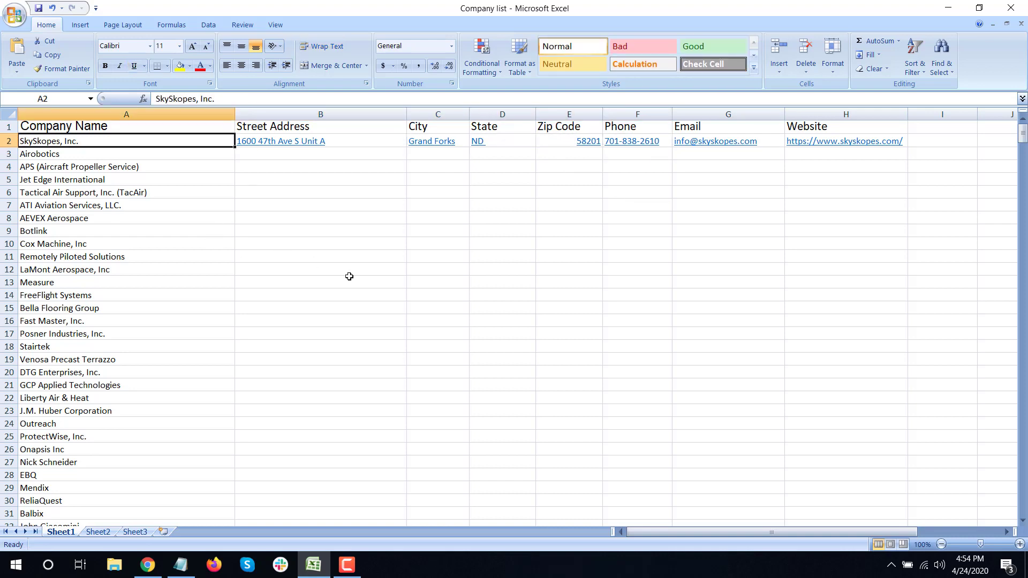
pyautogui.press('Up')
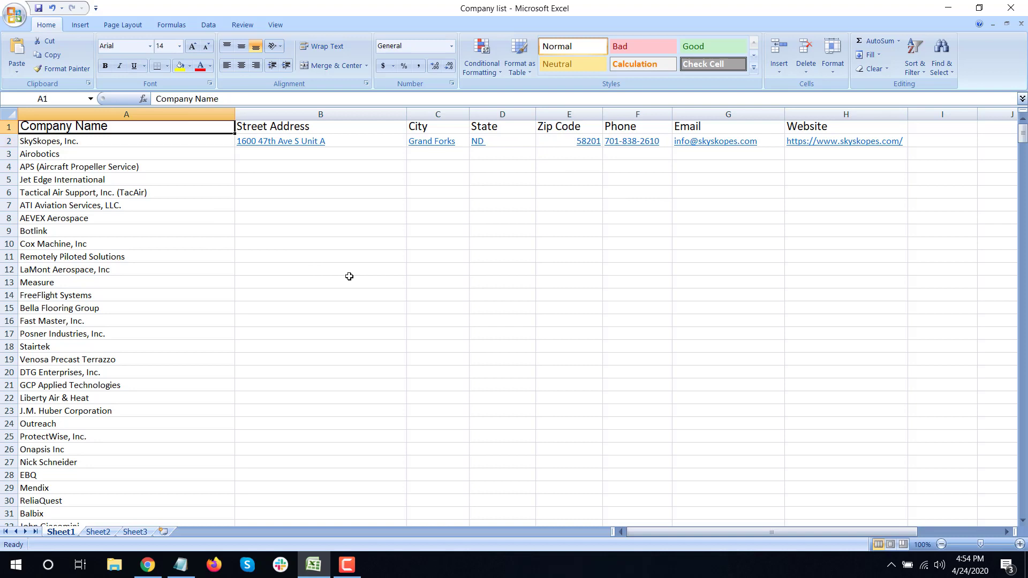
pyautogui.press('Down')
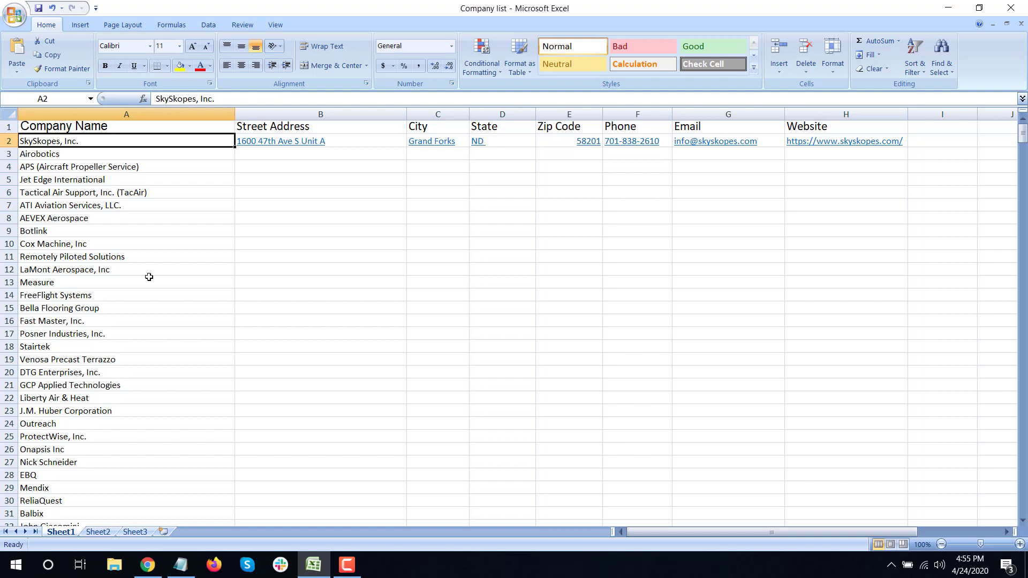
pyautogui.scroll(-6, 92, 192)
pyautogui.scroll(6, 89, 191)
# Step: Switch to Chrome and open Google Drive in a new tab from the Google apps
pyautogui.click(146, 570)
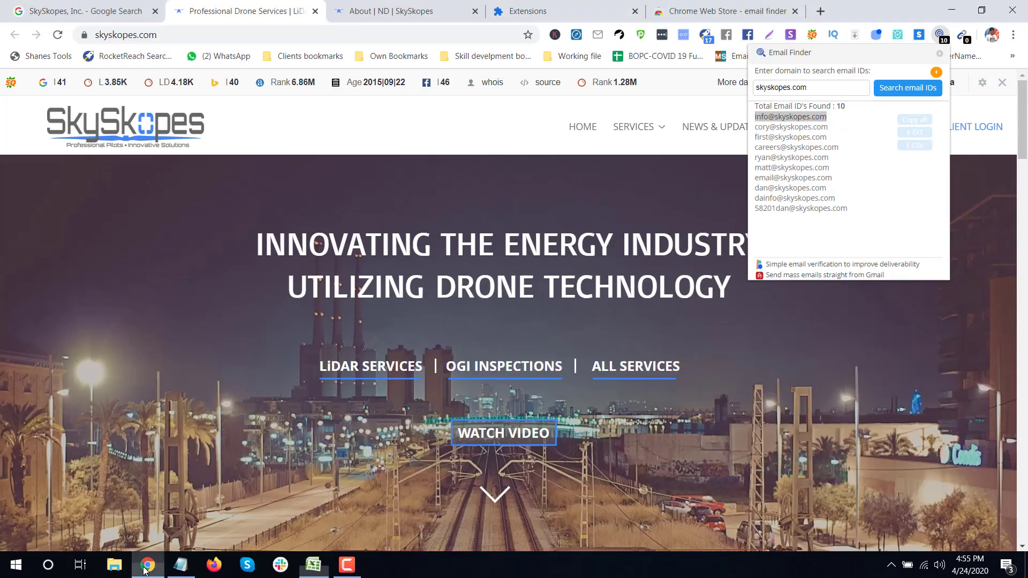
pyautogui.click(819, 7)
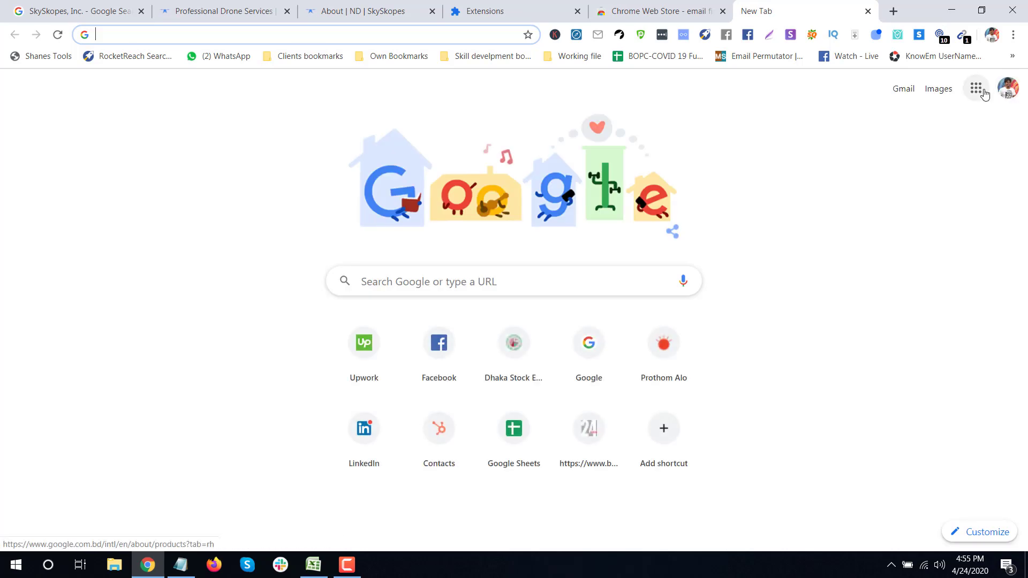
pyautogui.click(983, 93)
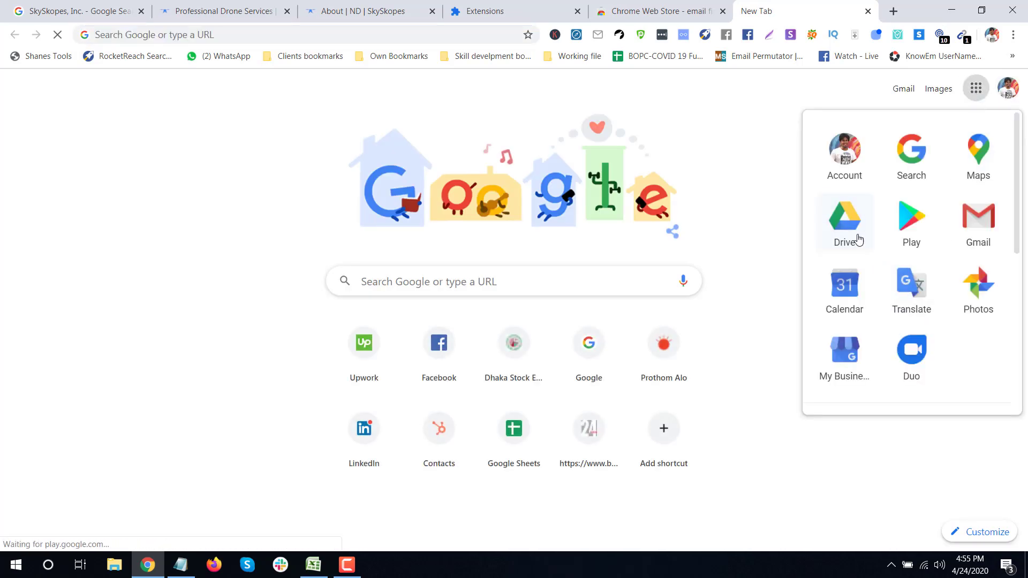
pyautogui.click(845, 224)
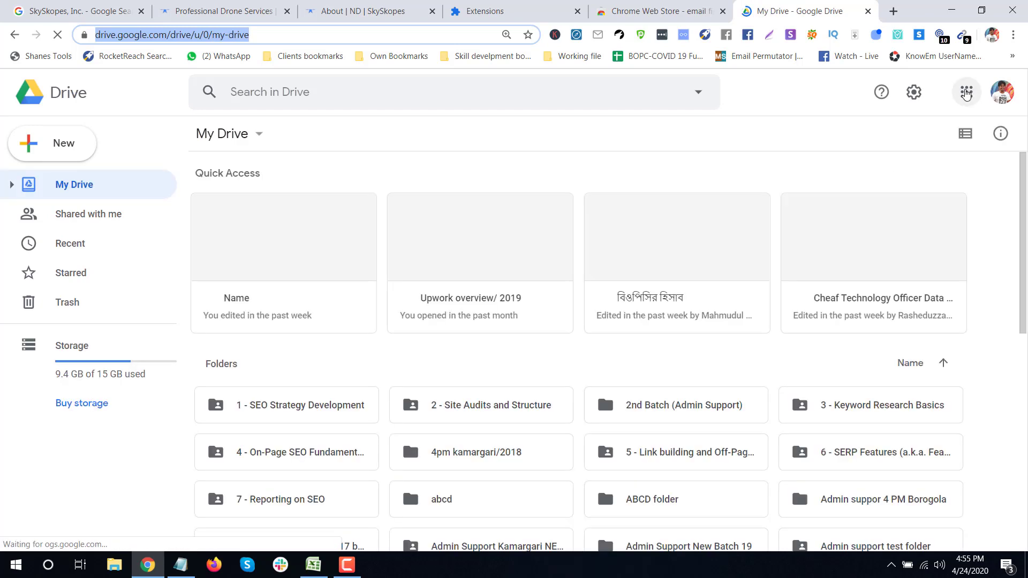
pyautogui.click(967, 93)
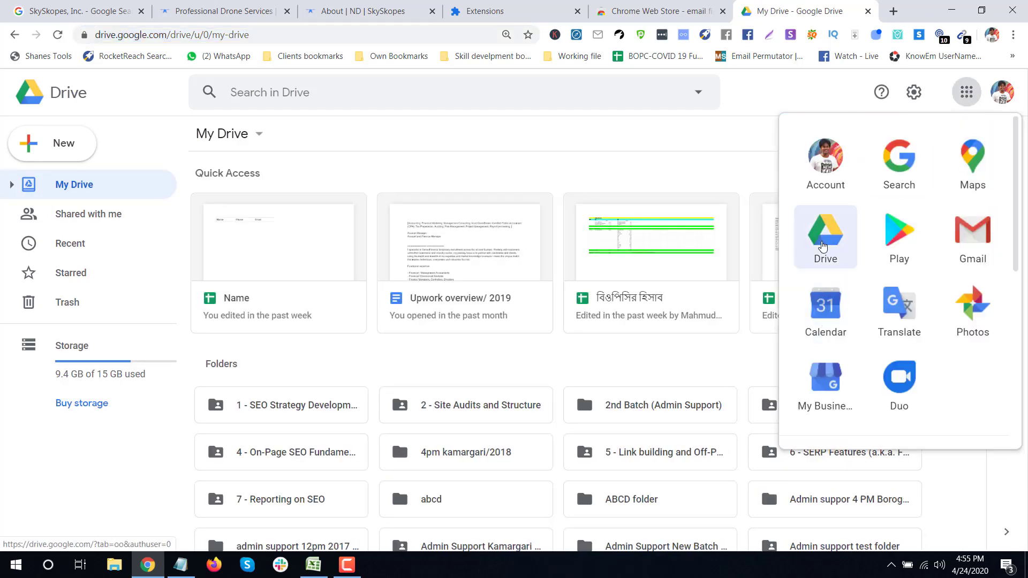
pyautogui.click(814, 240)
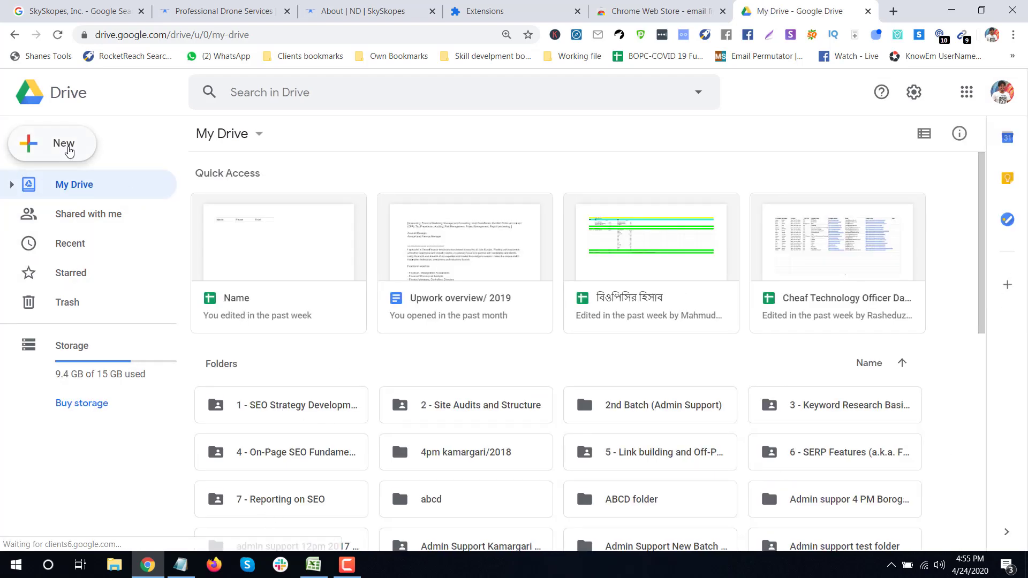
pyautogui.click(65, 144)
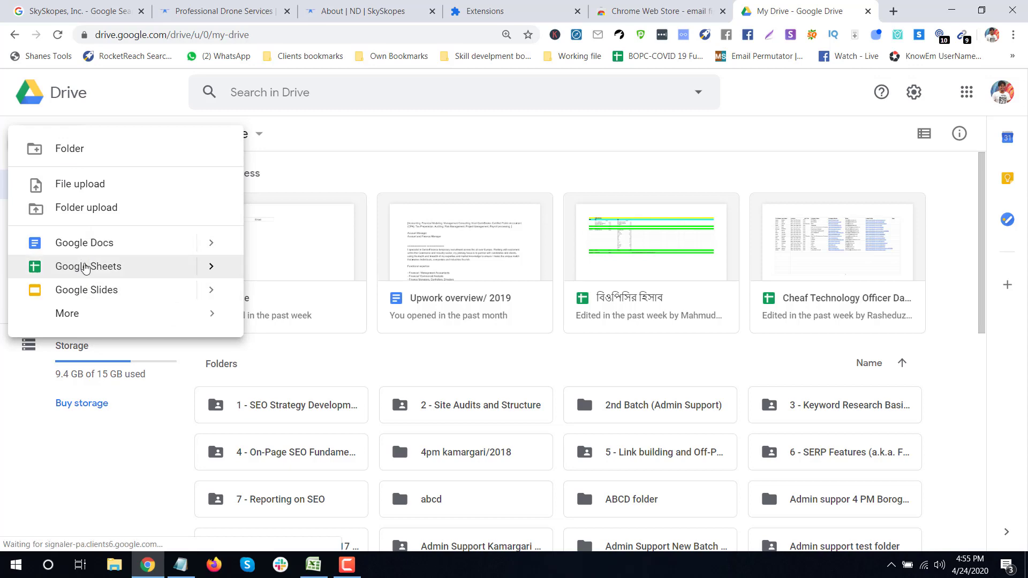
pyautogui.click(69, 149)
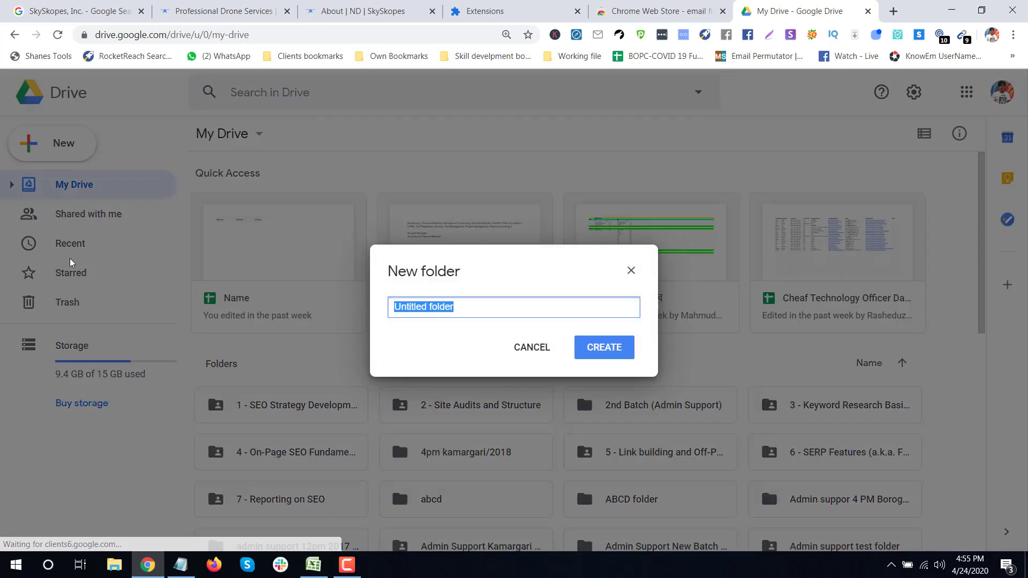
pyautogui.click(631, 270)
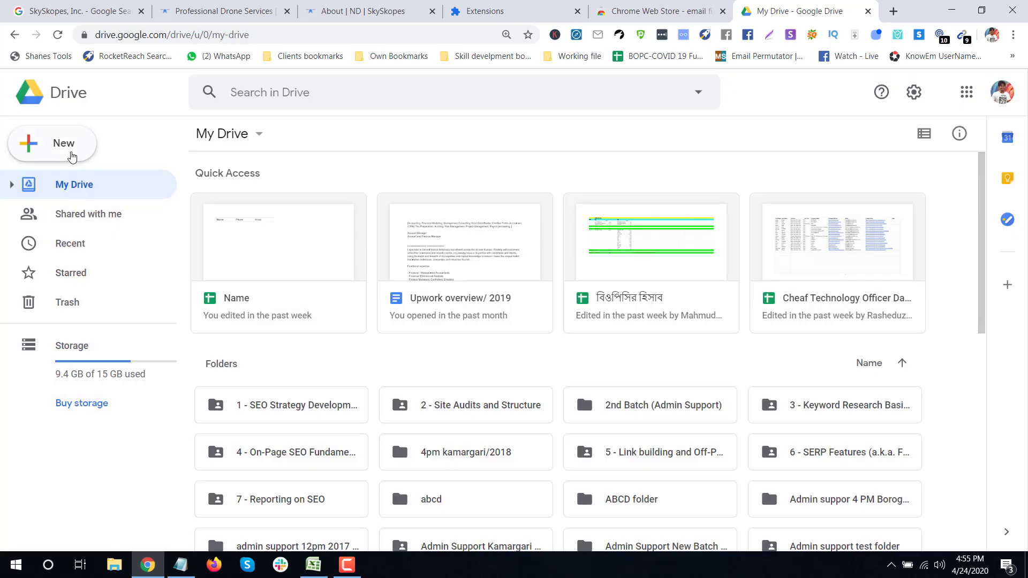
# Step: Create a new Google Sheets spreadsheet in My Drive and name it "Company List"
pyautogui.click(68, 154)
pyautogui.click(71, 266)
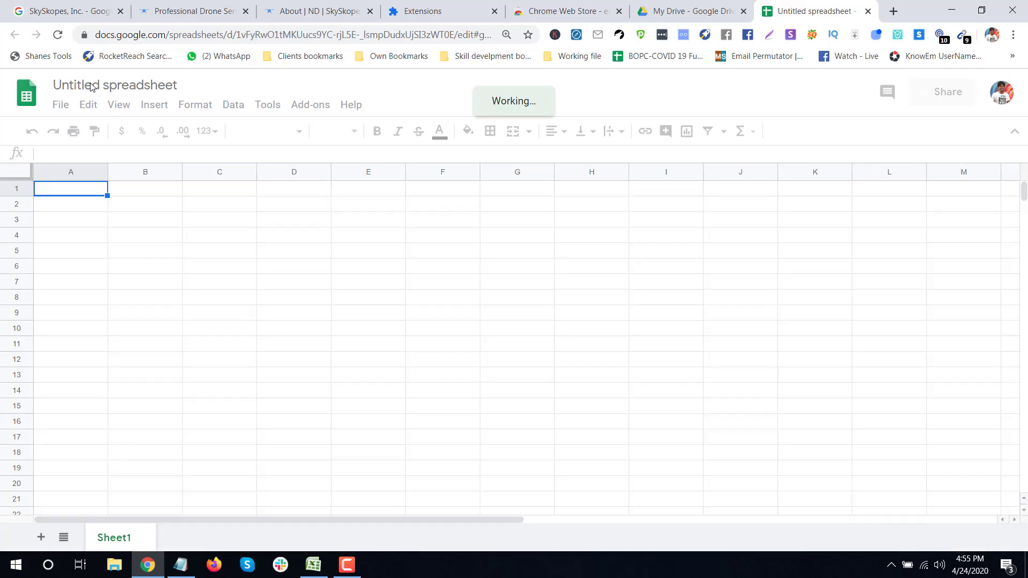
pyautogui.click(93, 86)
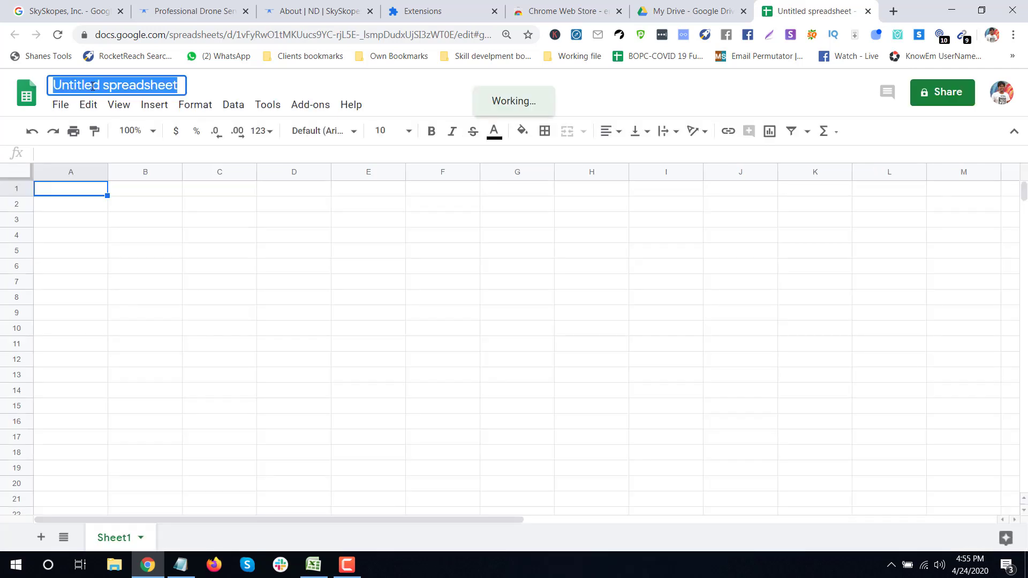
pyautogui.write('Company ')
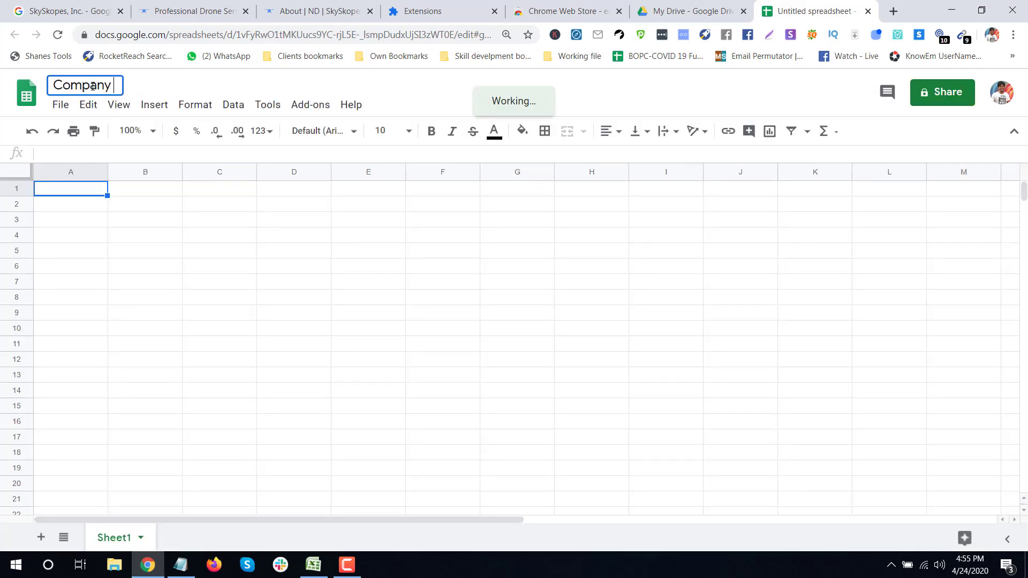
pyautogui.write('List')
pyautogui.click(70, 298)
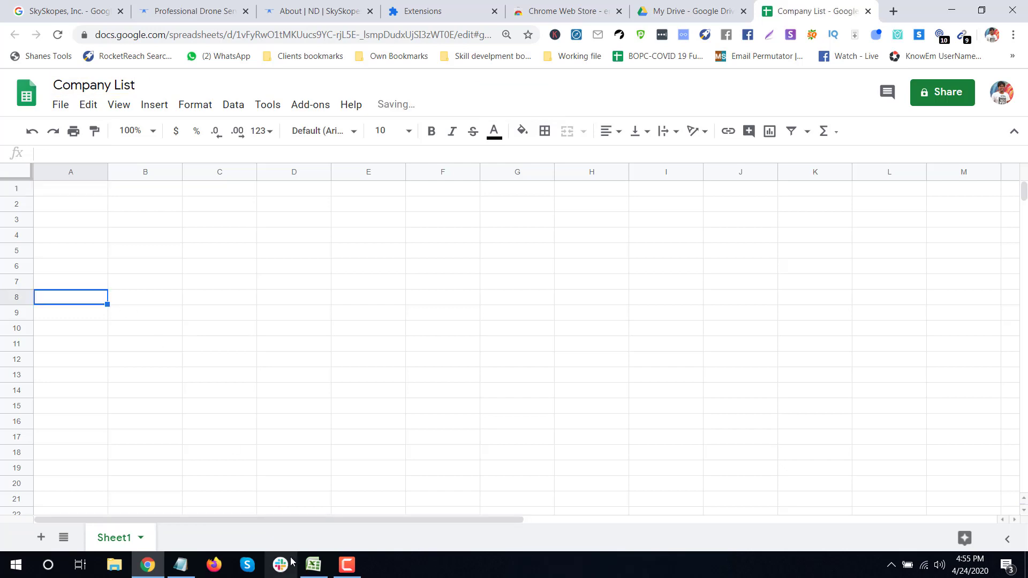
# Step: Switch to the Excel company list and copy the whole table, including the header row
pyautogui.click(314, 565)
pyautogui.click(138, 255)
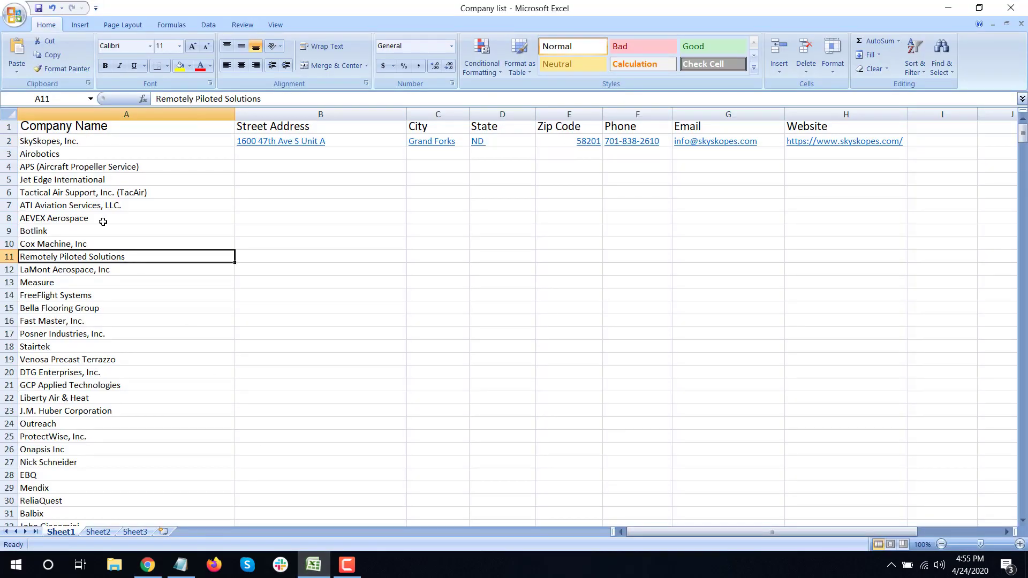
pyautogui.hotkey('ctrl', 'a')
pyautogui.hotkey('ctrl', 'c')
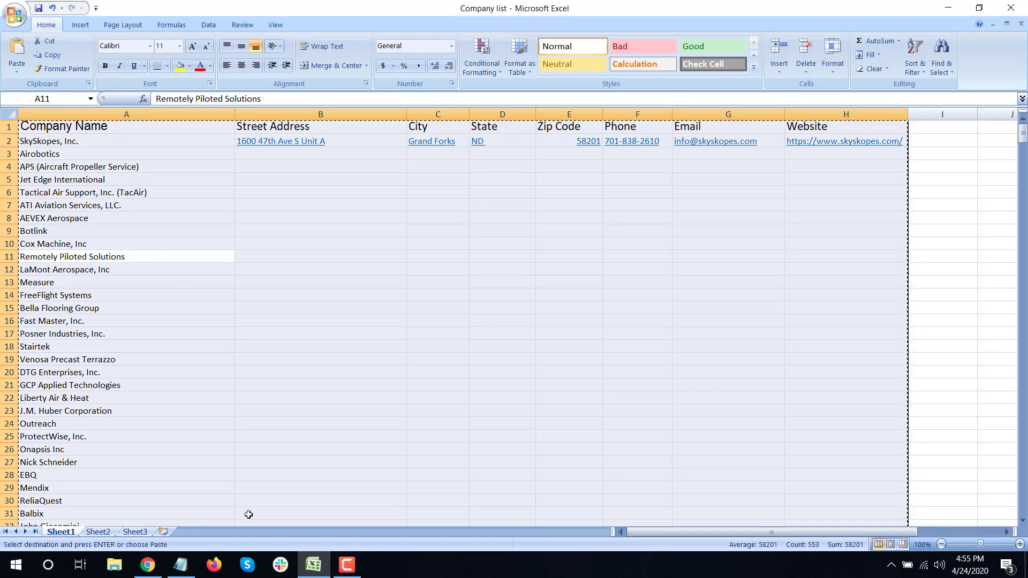
# Step: Switch to Chrome and paste the copied company table into the Company List spreadsheet starting at cell A1
pyautogui.click(158, 570)
pyautogui.click(72, 193)
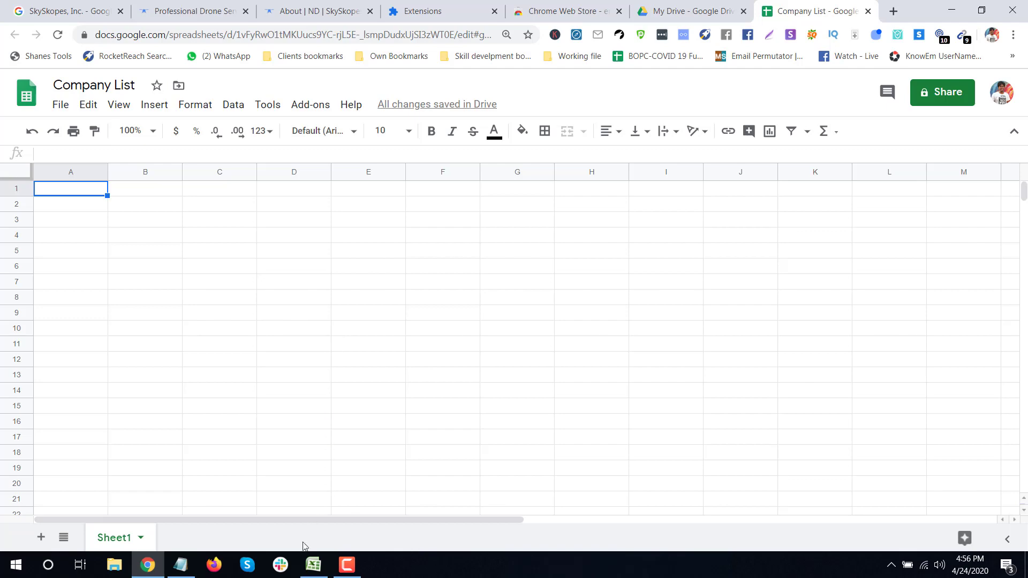
pyautogui.click(313, 565)
pyautogui.scroll(-5, 353, 426)
pyautogui.scroll(-13, 353, 426)
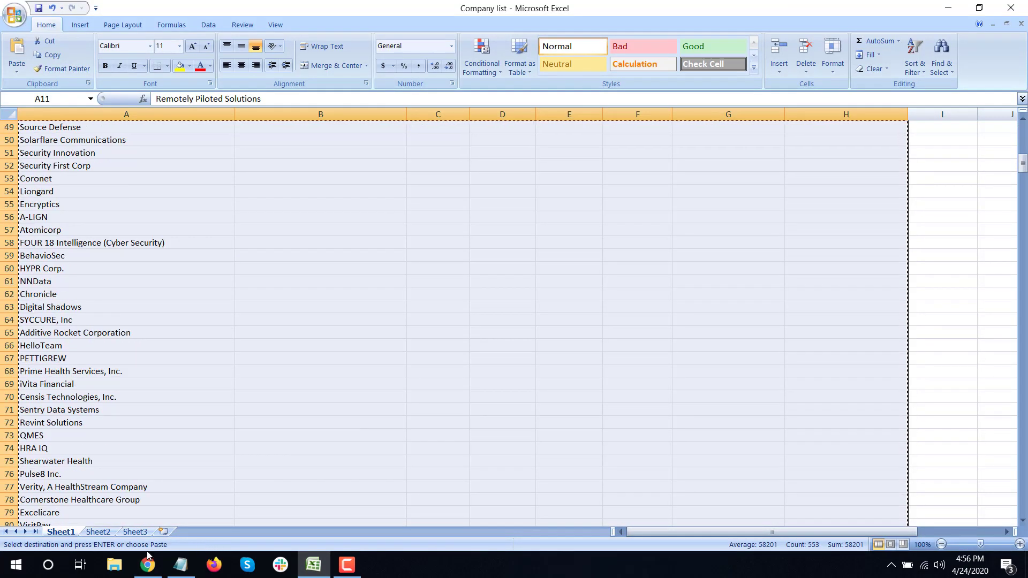
pyautogui.scroll(-13, 155, 418)
pyautogui.scroll(-20, 166, 421)
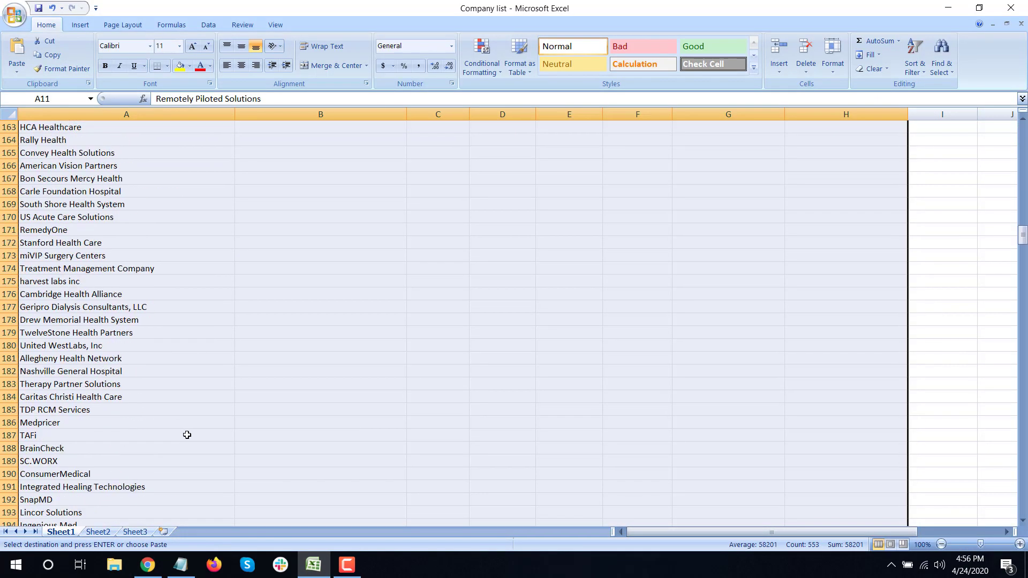
pyautogui.click(148, 565)
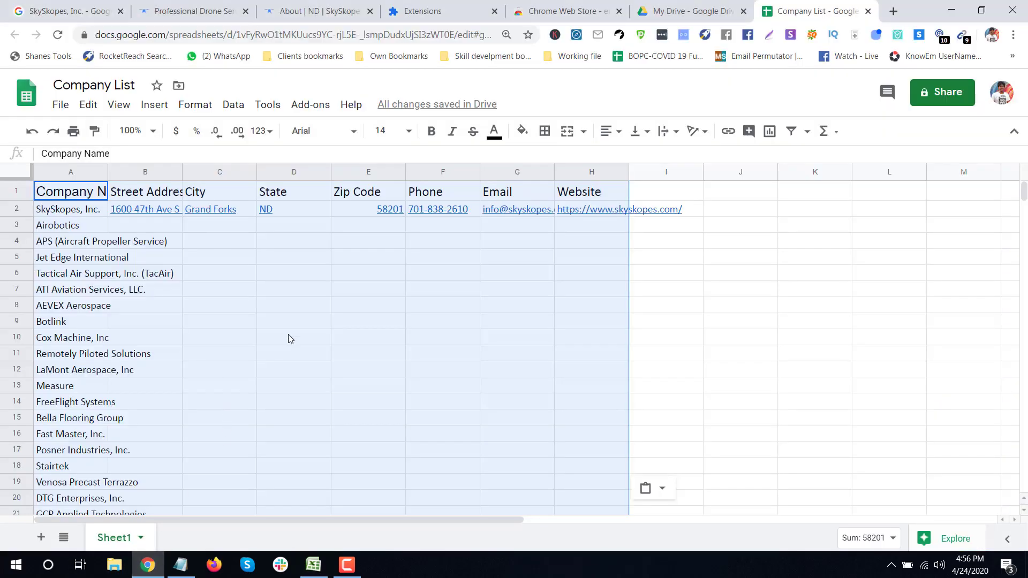
pyautogui.click(263, 289)
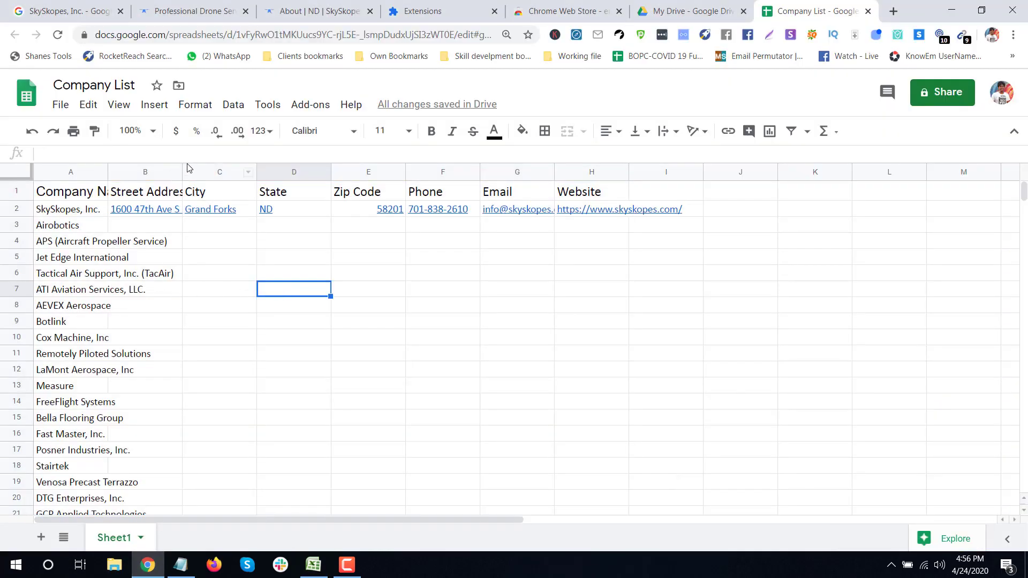
# Step: Widen the Street Address and Company Name columns so their contents fit
pyautogui.moveTo(180, 167); pyautogui.dragTo(211, 168)
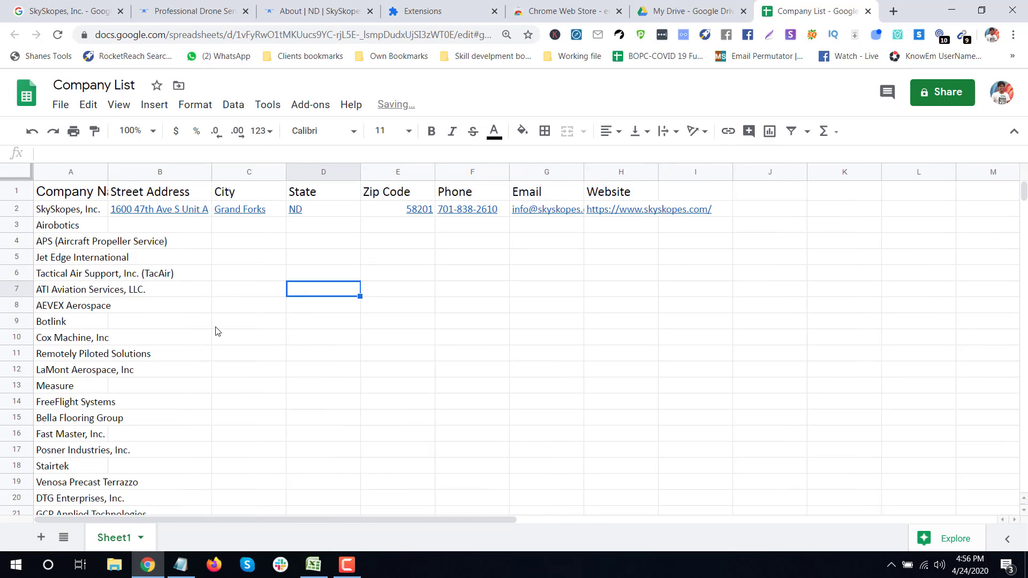
pyautogui.rightClick(103, 169)
pyautogui.click(368, 350)
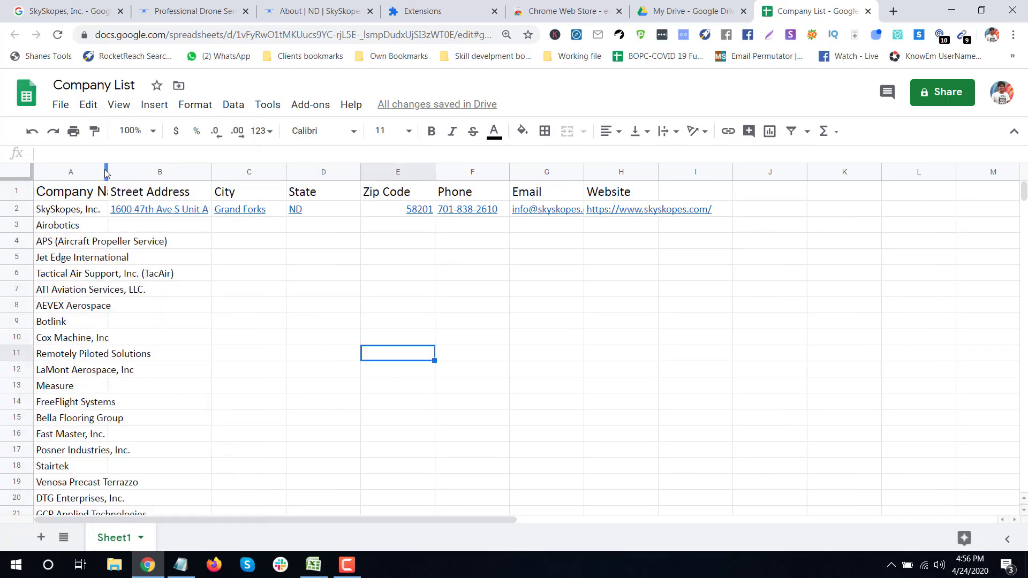
pyautogui.moveTo(106, 172); pyautogui.dragTo(327, 321)
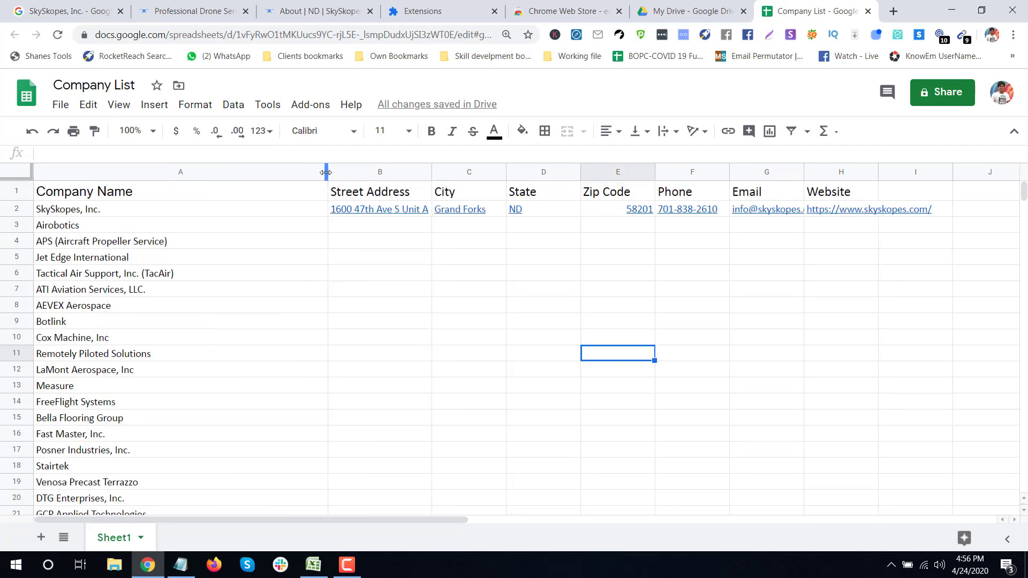
pyautogui.moveTo(326, 172); pyautogui.dragTo(177, 172)
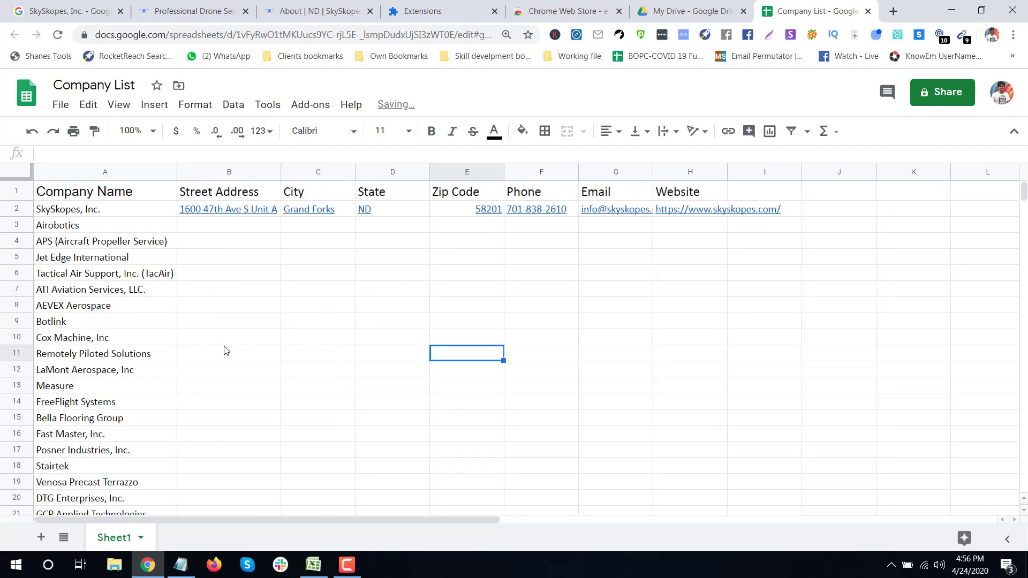
# Step: Clear the SkySkopes contact details from Street Address through Website in cells B2:H2
pyautogui.press('Up')
pyautogui.press('Up')
pyautogui.press('Up')
pyautogui.press('Up')
pyautogui.press('Up')
pyautogui.press('Up')
pyautogui.press('Up')
pyautogui.press('Up')
pyautogui.press('Up')
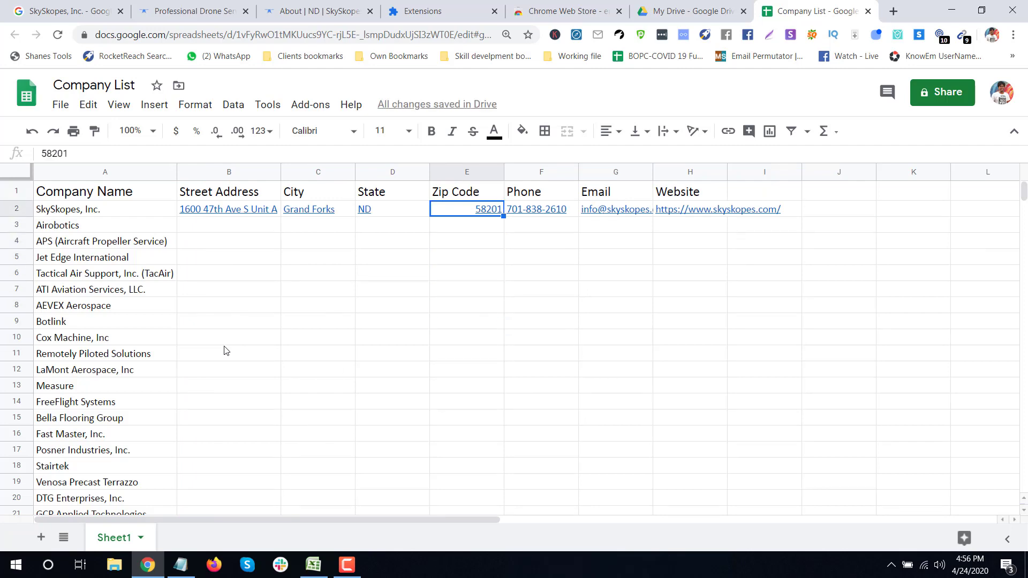
pyautogui.press('Left')
pyautogui.press('Left')
pyautogui.press('Left')
pyautogui.hotkey('shift', 'Right')
pyautogui.hotkey('shift', 'Right')
pyautogui.hotkey('shift', 'Right')
pyautogui.hotkey('shift', 'Right')
pyautogui.hotkey('shift', 'Right')
pyautogui.hotkey('shift', 'Right')
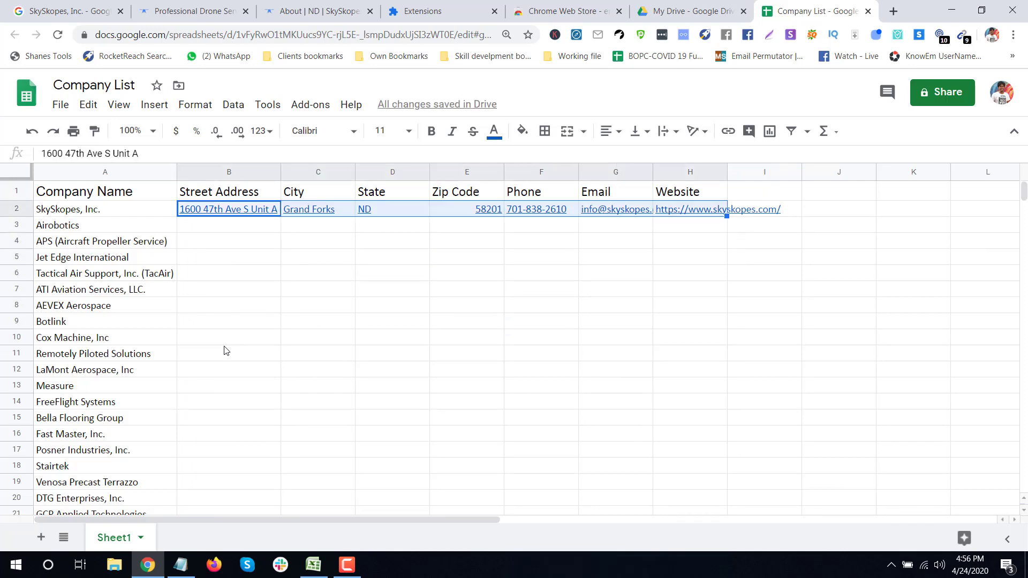
pyautogui.click(350, 376)
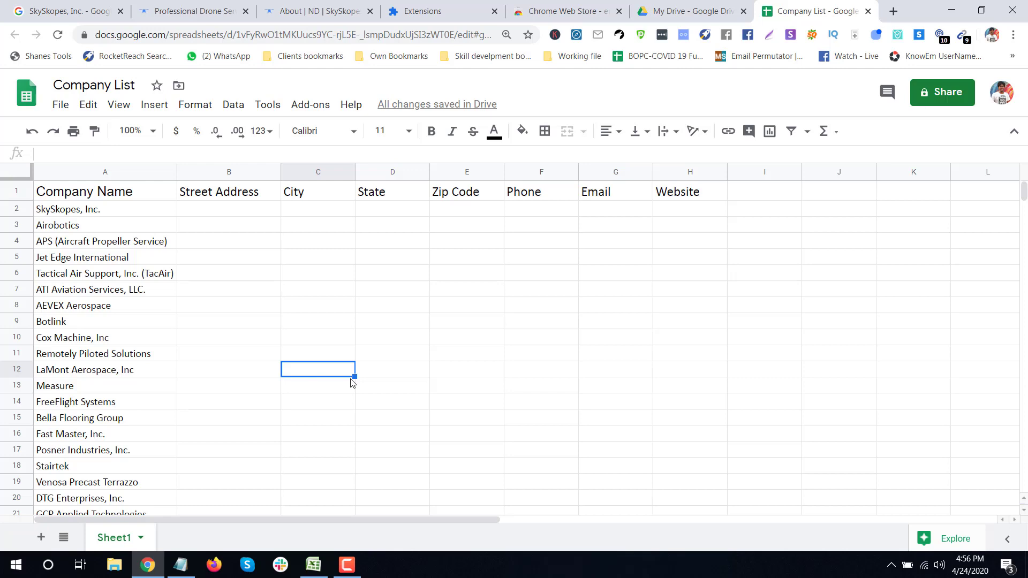
# Step: Turn on link sharing for the Company List spreadsheet with view access for anyone with the link, and copy the link
pyautogui.click(938, 101)
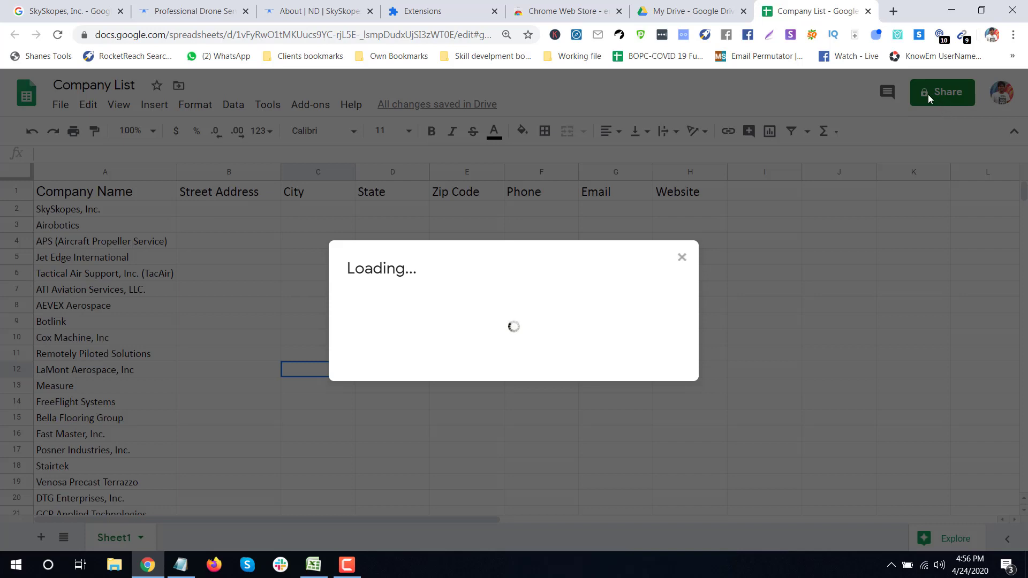
pyautogui.click(639, 244)
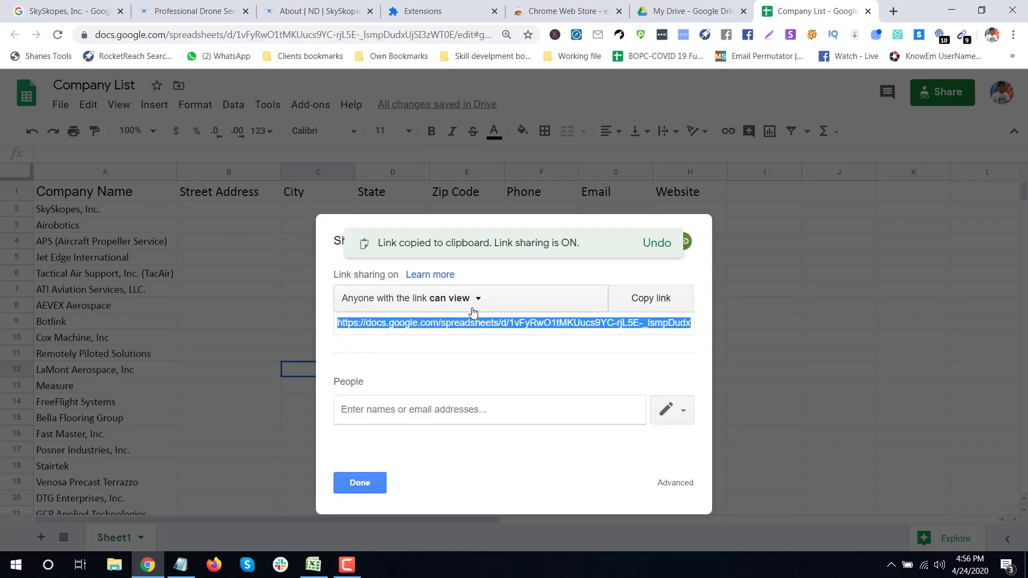
pyautogui.click(663, 297)
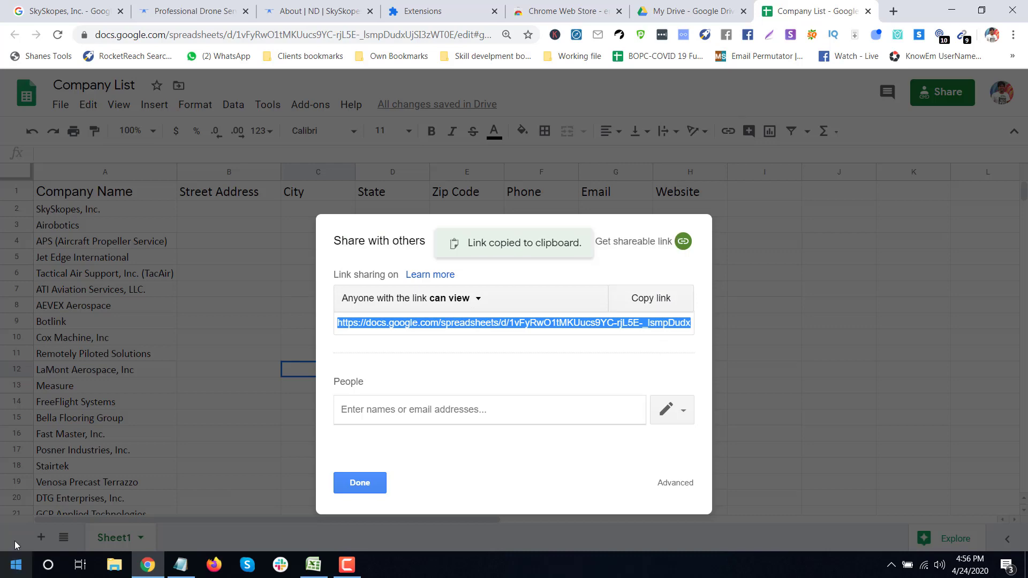
# Step: Switch to Firefox and open the copied Company List sharing link
pyautogui.click(181, 565)
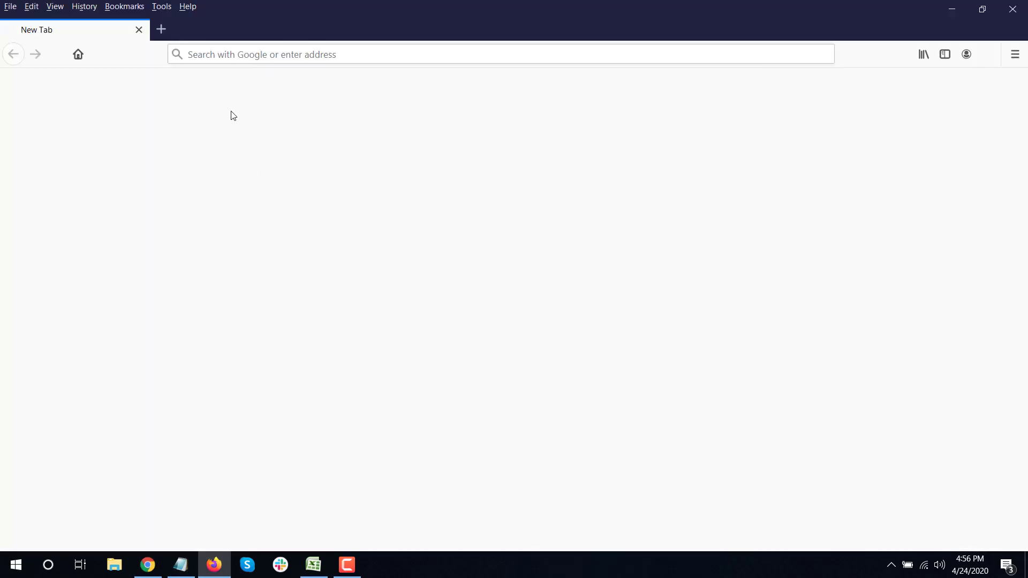
pyautogui.click(223, 59)
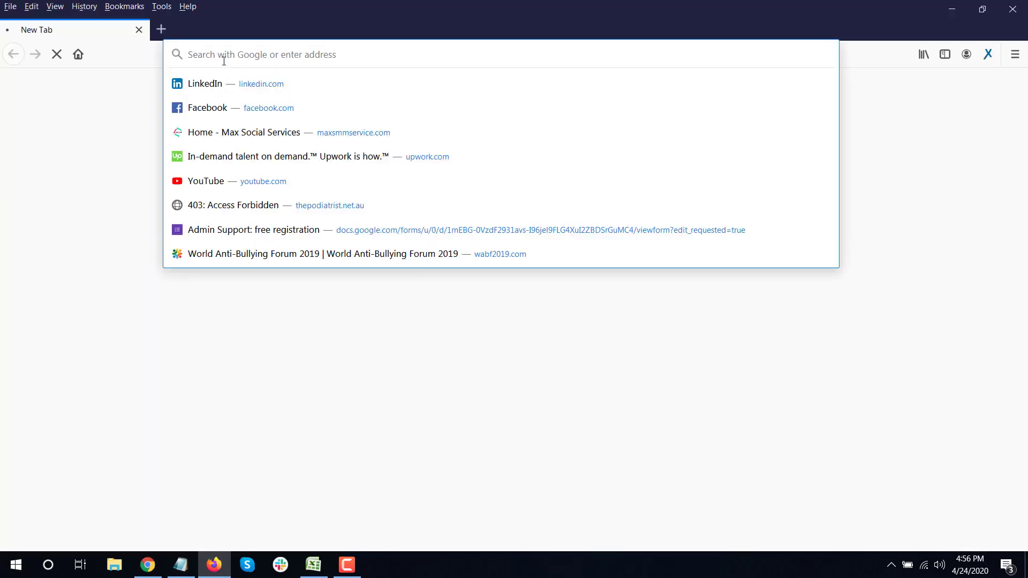
pyautogui.hotkey('ctrl', 'v')
pyautogui.press('Return')
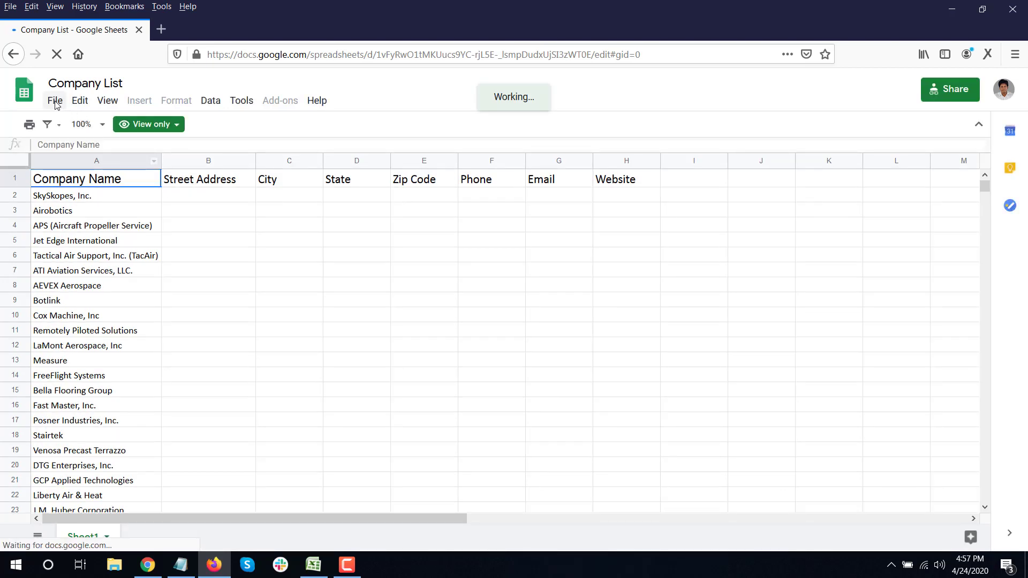
# Step: Download the shared Company List as a Microsoft Excel (.xlsx) file and try to open it in Excel
pyautogui.click(54, 102)
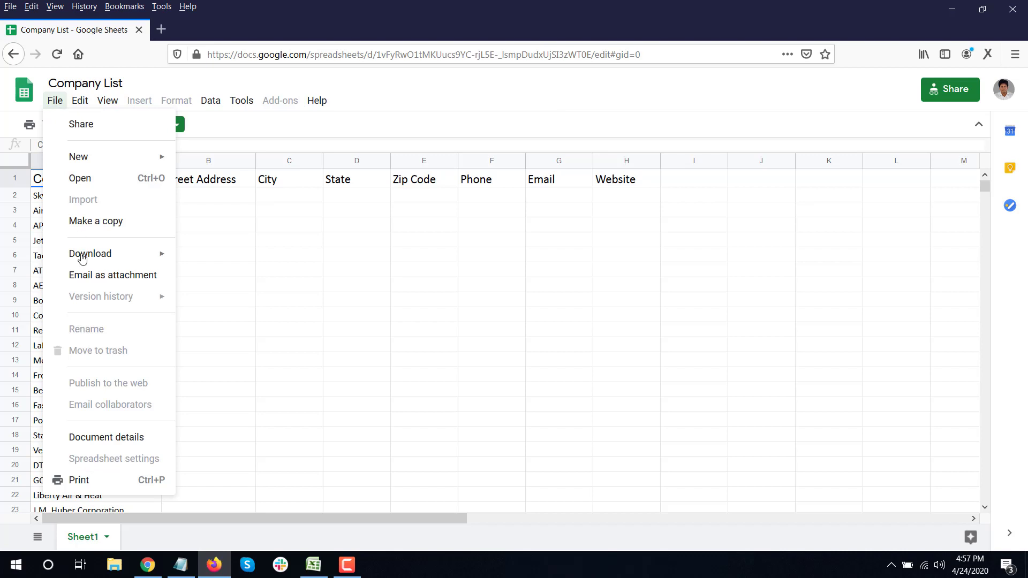
pyautogui.moveTo(161, 257)
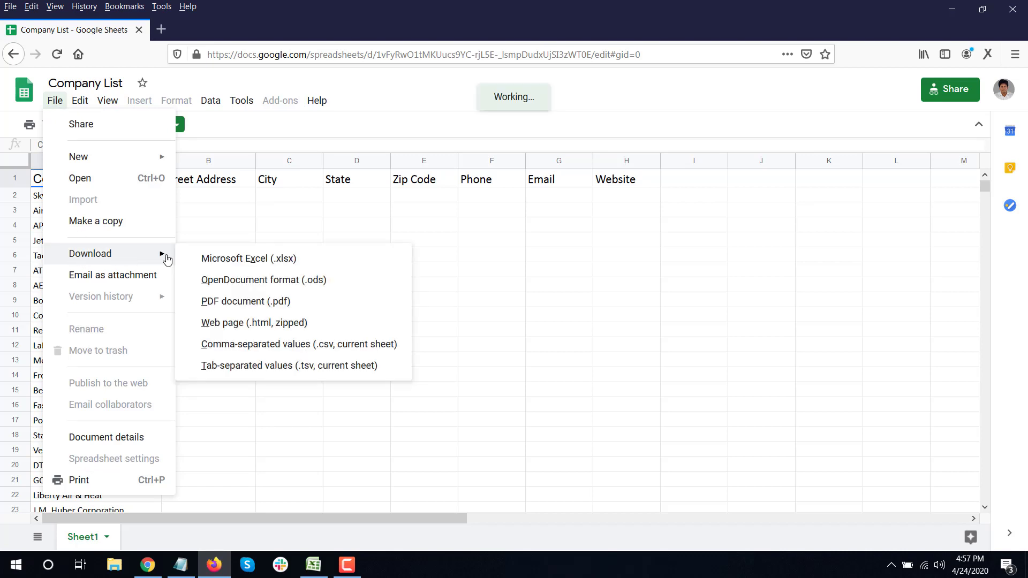
pyautogui.click(213, 264)
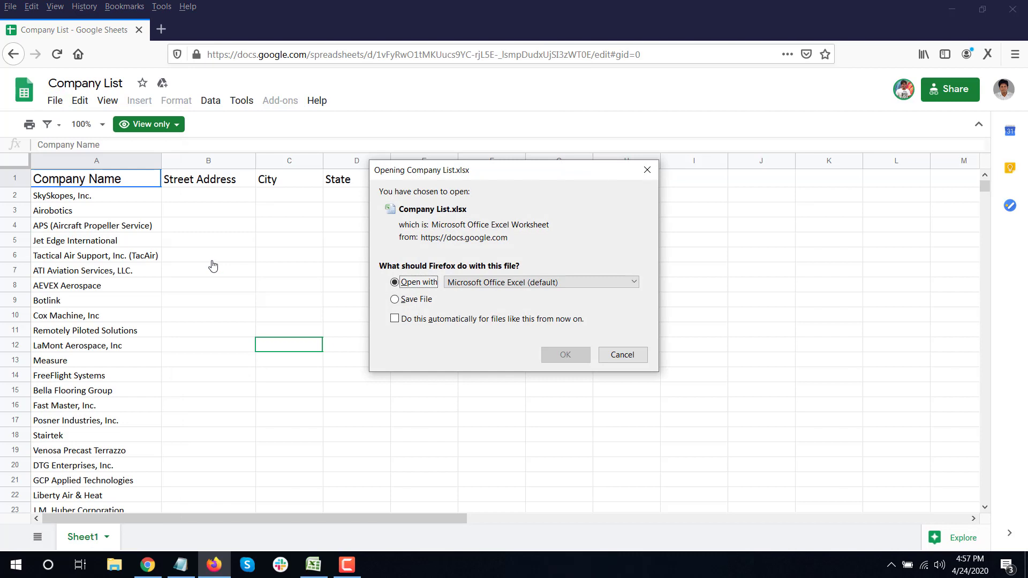
pyautogui.click(552, 358)
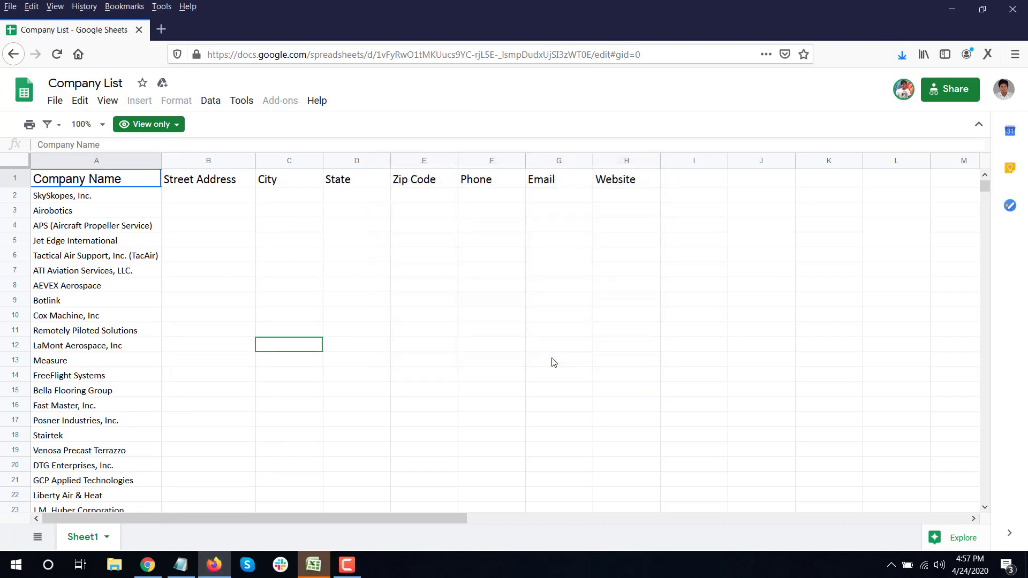
pyautogui.click(316, 563)
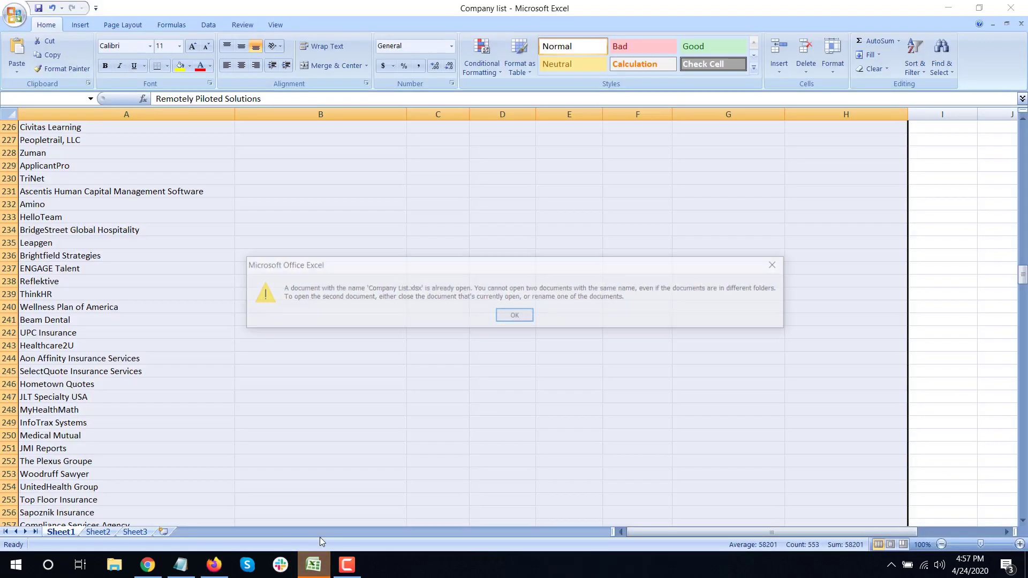
pyautogui.click(514, 315)
# Step: Look through the company list in Excel and the shared view-only copy in Firefox
pyautogui.scroll(19, 298, 335)
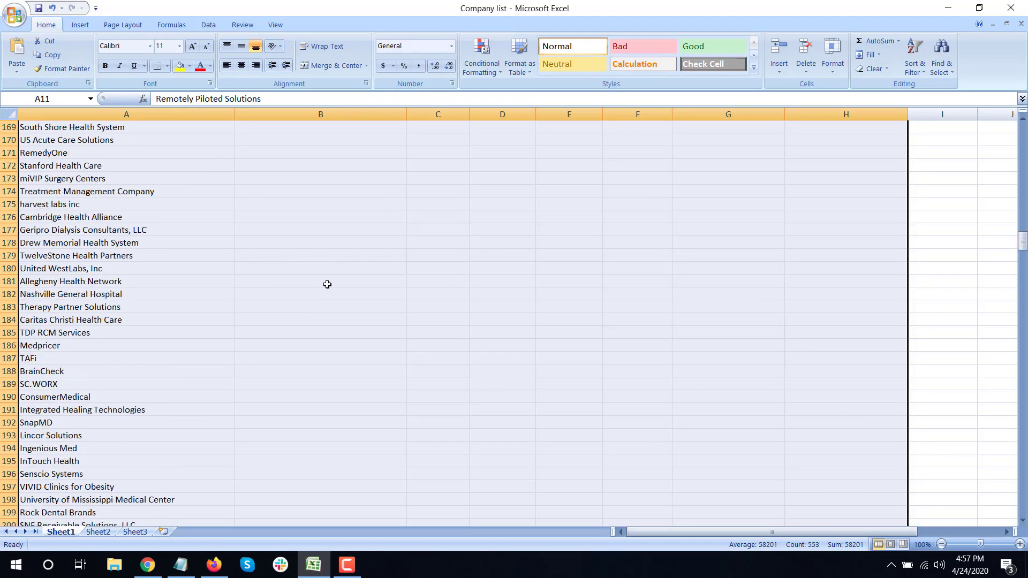
pyautogui.scroll(20, 327, 284)
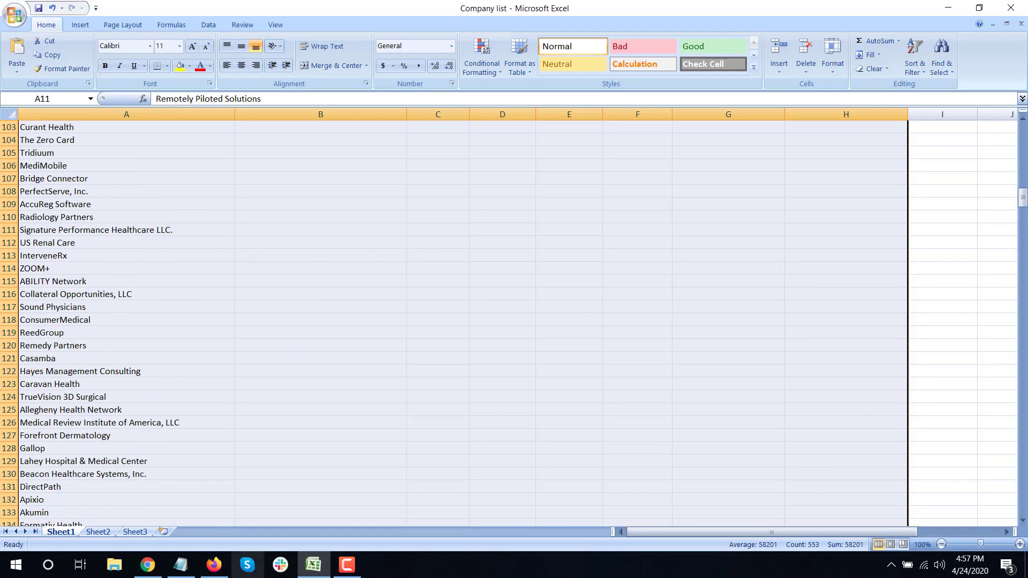
pyautogui.click(224, 568)
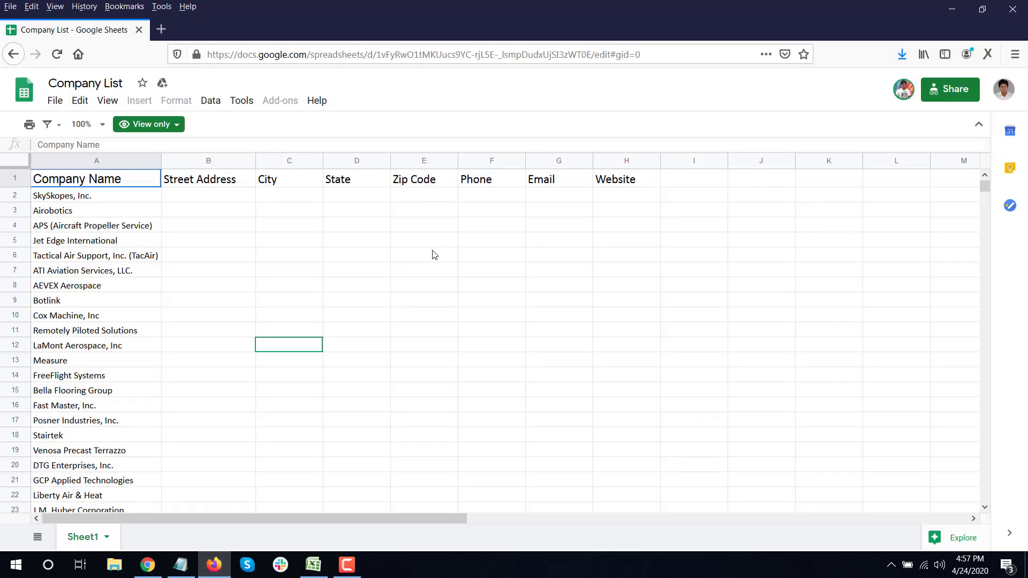
pyautogui.scroll(-6, 209, 292)
pyautogui.scroll(6, 216, 297)
pyautogui.click(313, 565)
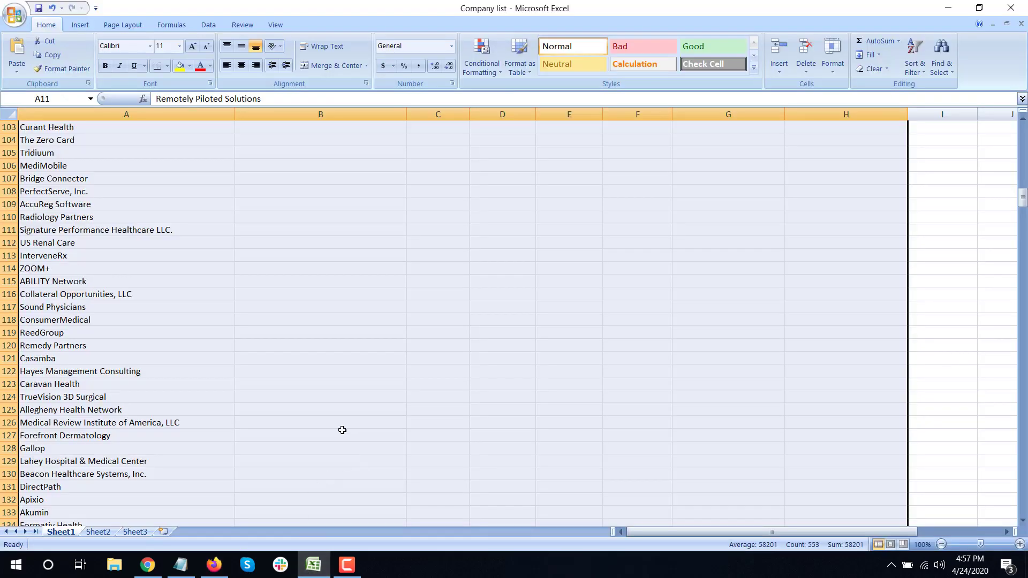
pyautogui.scroll(20, 342, 430)
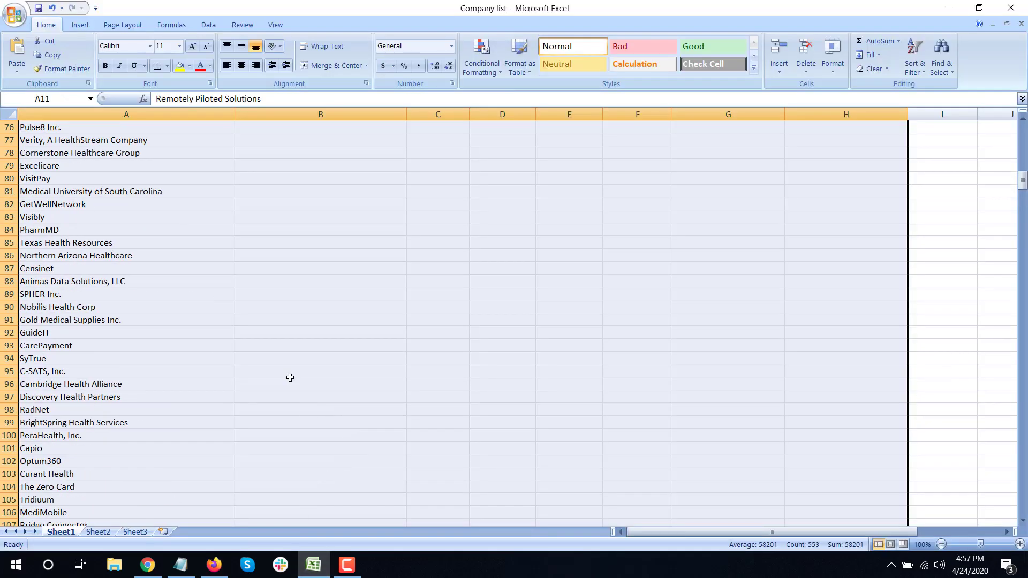
pyautogui.click(375, 314)
# Step: Switch to Chrome and close the sharing settings of the Company List spreadsheet
pyautogui.click(148, 565)
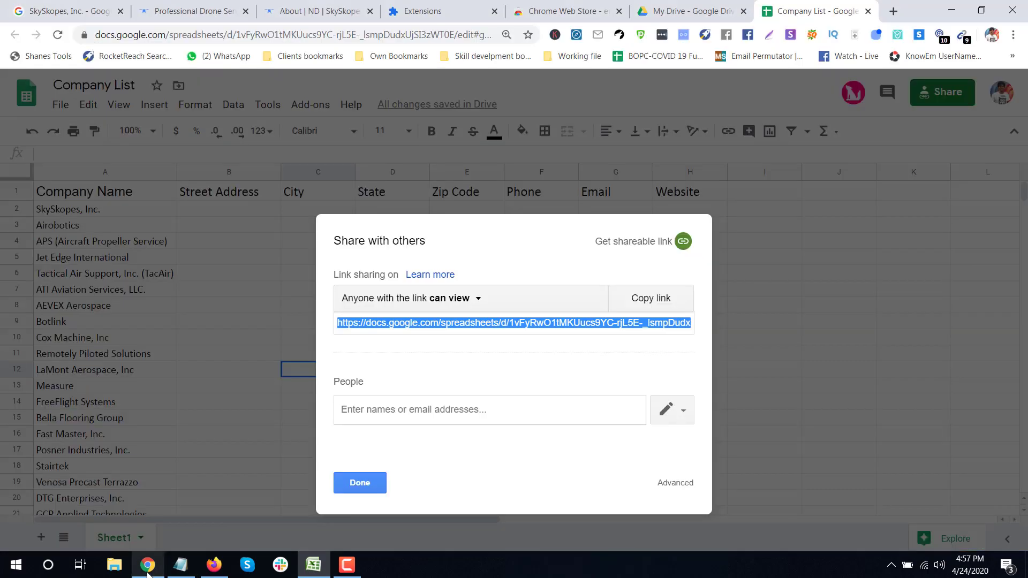
pyautogui.click(364, 482)
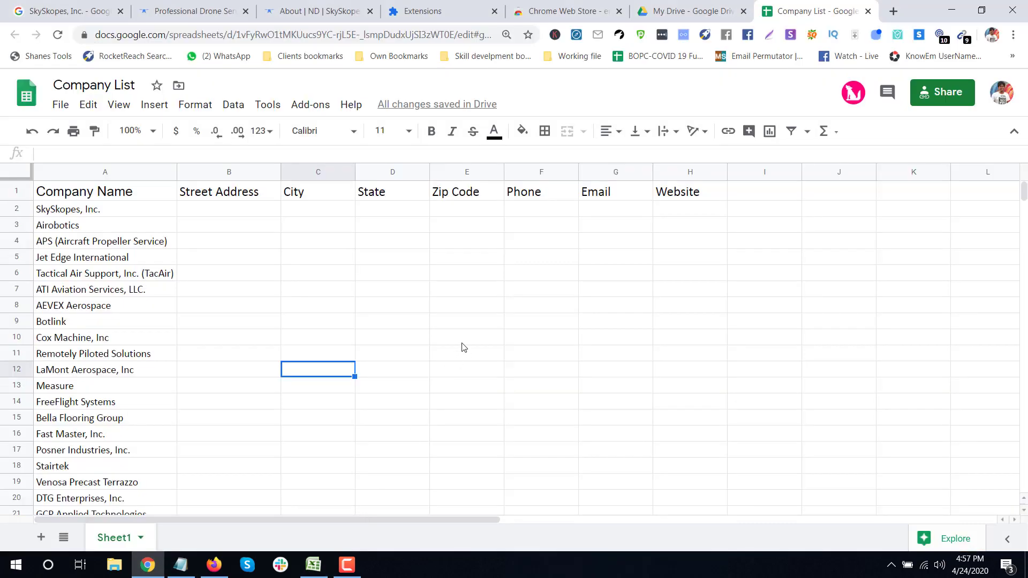
pyautogui.click(214, 565)
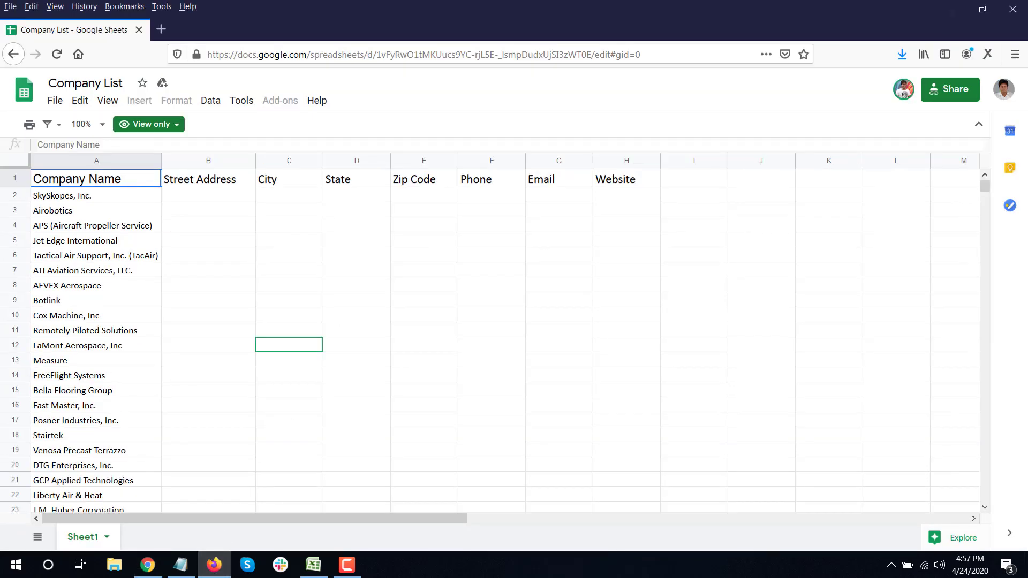
pyautogui.hotkey('alt', 'Tab')
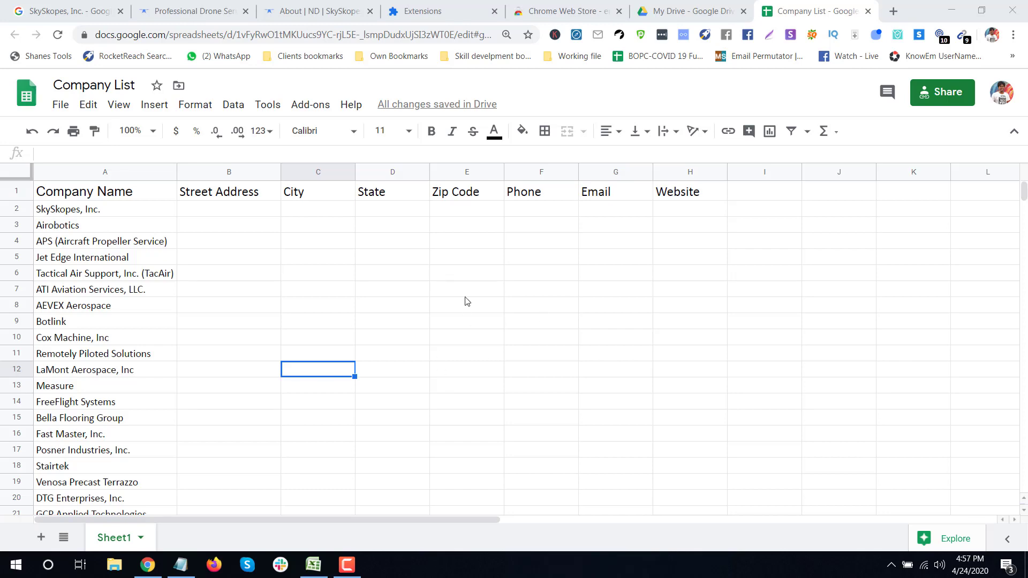
pyautogui.click(198, 13)
pyautogui.click(343, 15)
pyautogui.click(850, 7)
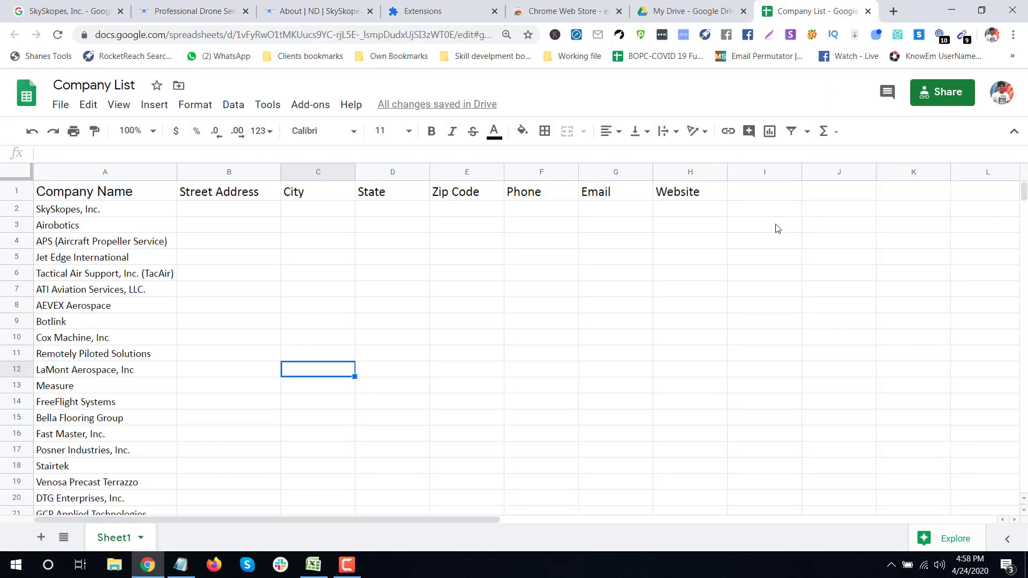
# Step: Close the Company List spreadsheet in Chrome, return to the SkySkopes, Inc. search results, and switch to Excel
pyautogui.click(868, 11)
pyautogui.click(697, 278)
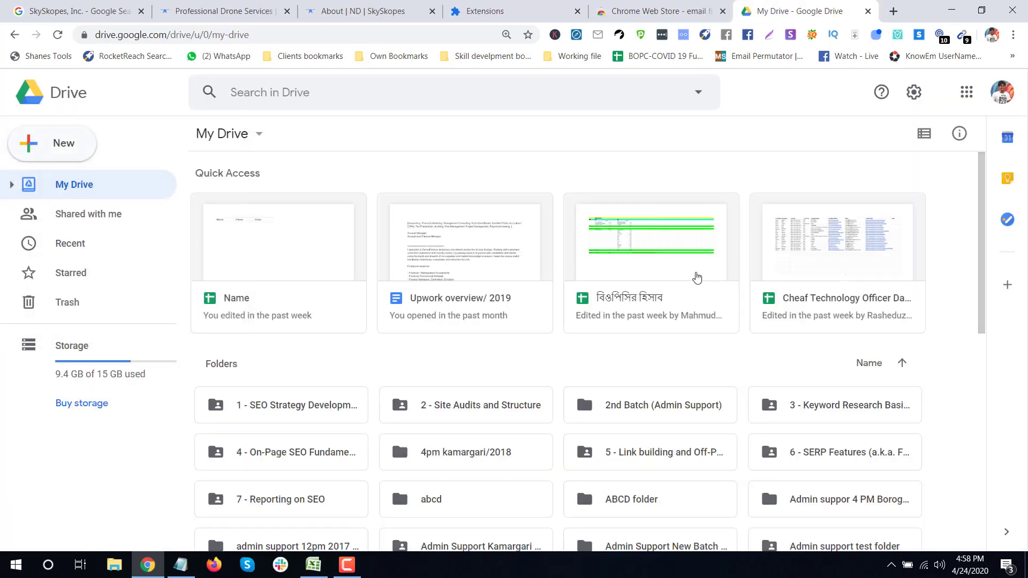
pyautogui.click(659, 11)
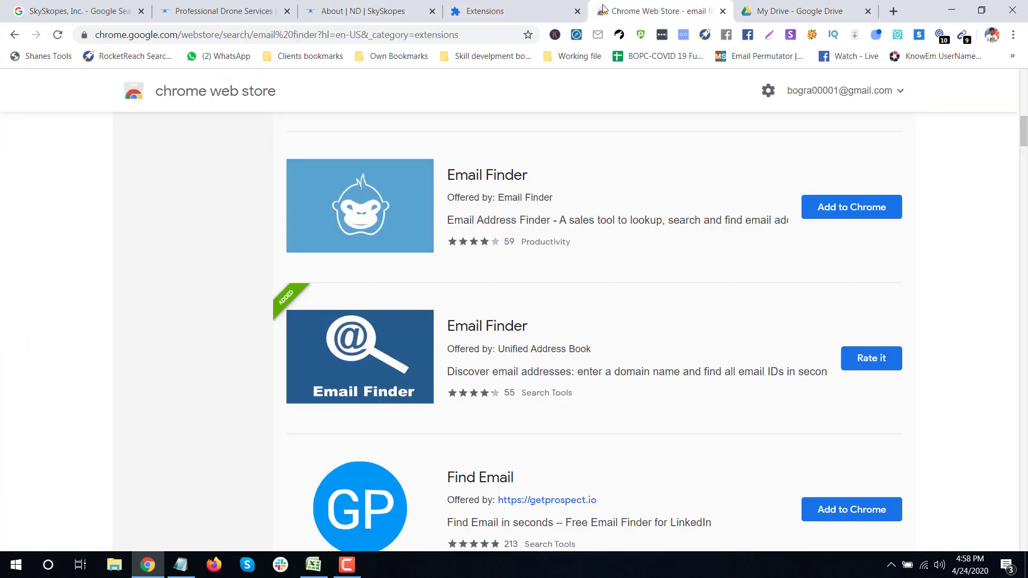
pyautogui.click(261, 4)
pyautogui.click(75, 10)
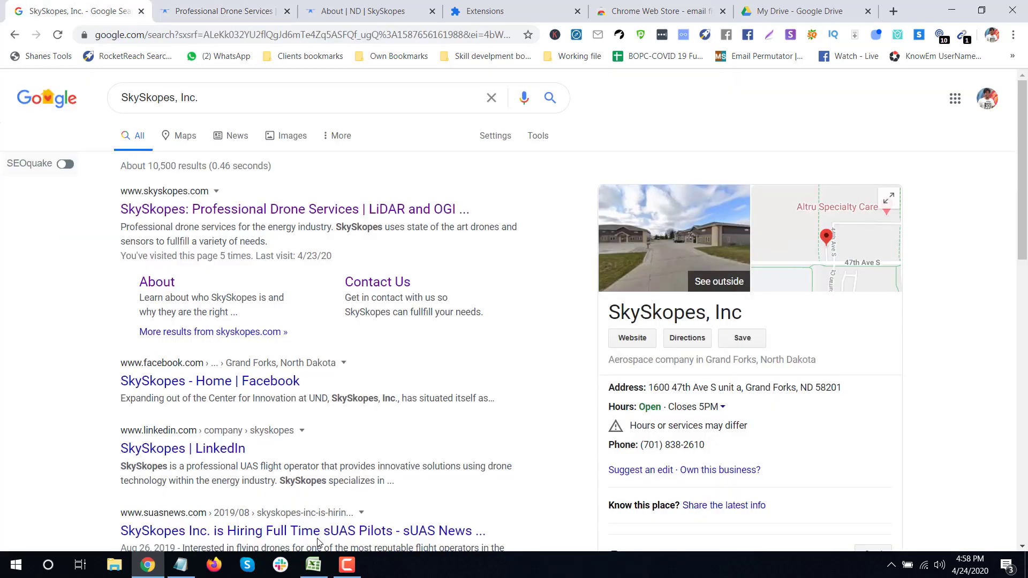
pyautogui.click(313, 564)
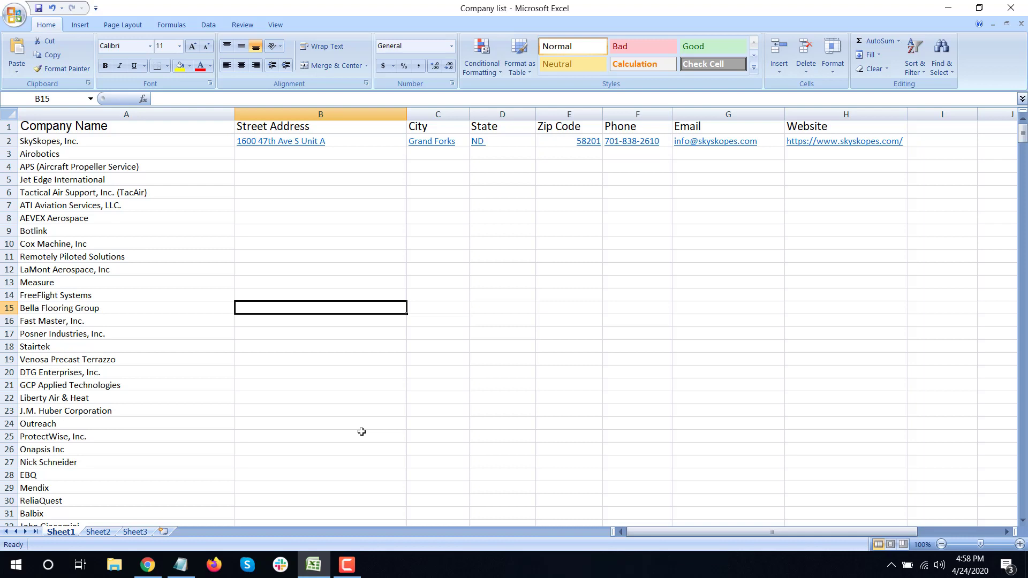
# Step: Switch to Notepad and replace the entire email note with "Location: New York"
pyautogui.click(181, 565)
pyautogui.hotkey('ctrl', 'a')
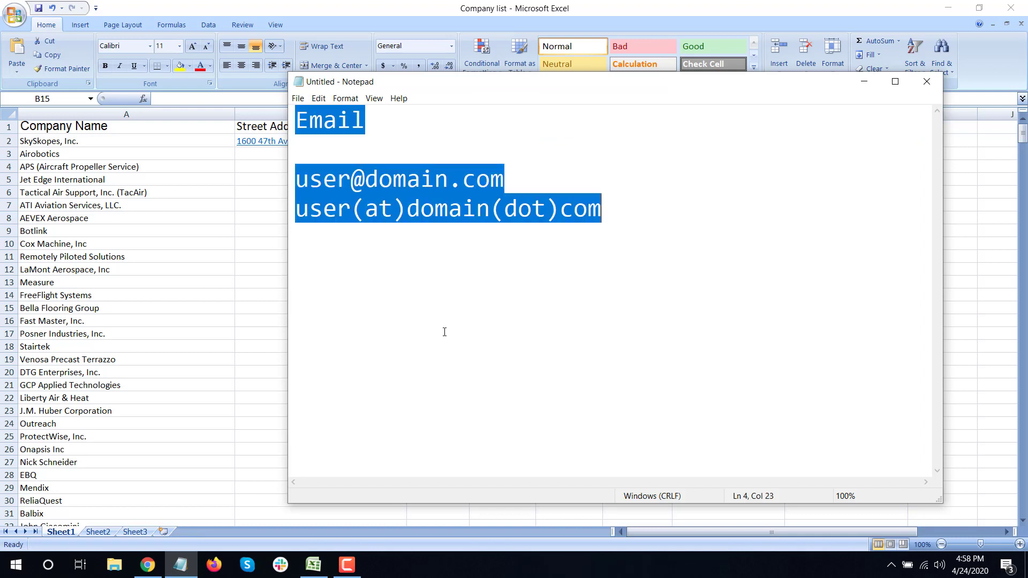
pyautogui.press('Delete')
pyautogui.write('Locaiton')
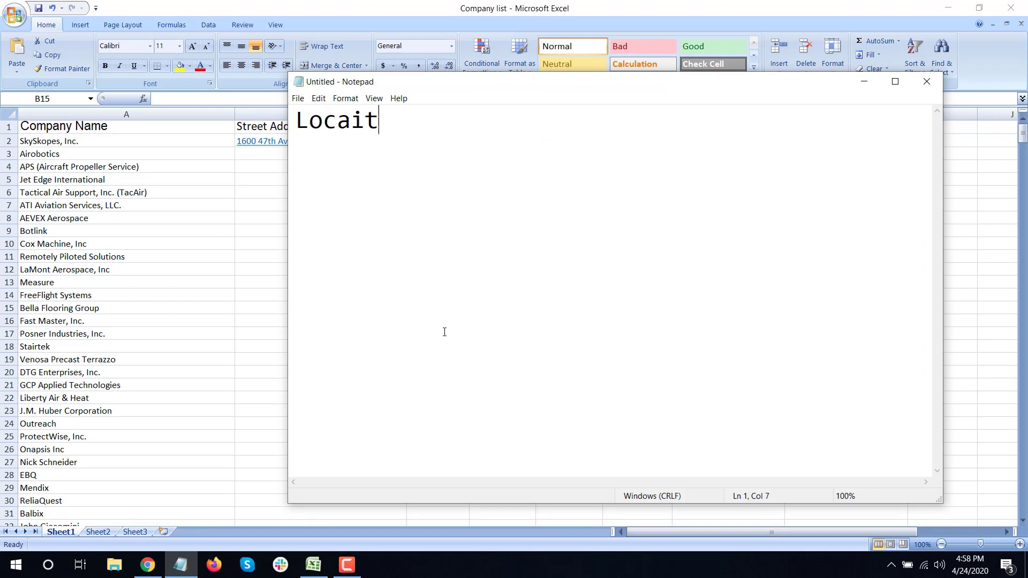
pyautogui.press('BackSpace')
pyautogui.press('BackSpace')
pyautogui.press('BackSpace')
pyautogui.press('BackSpace')
pyautogui.write('tion: New')
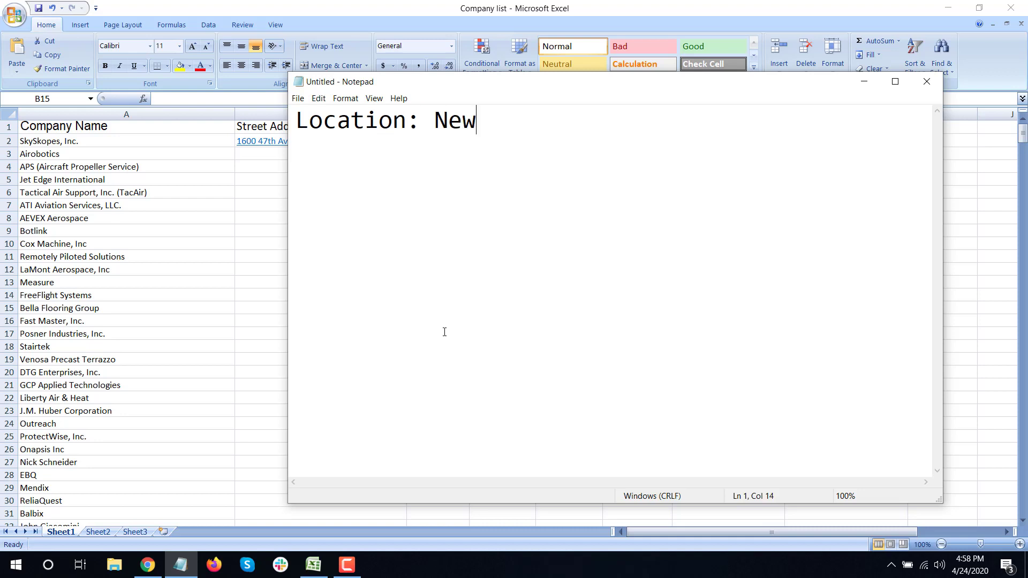
pyautogui.press('BackSpace')
pyautogui.write('wy')
pyautogui.press('BackSpace')
pyautogui.write('York')
# Step: Add "Home builder" as the second line of the note
pyautogui.write('H')
pyautogui.write('m')
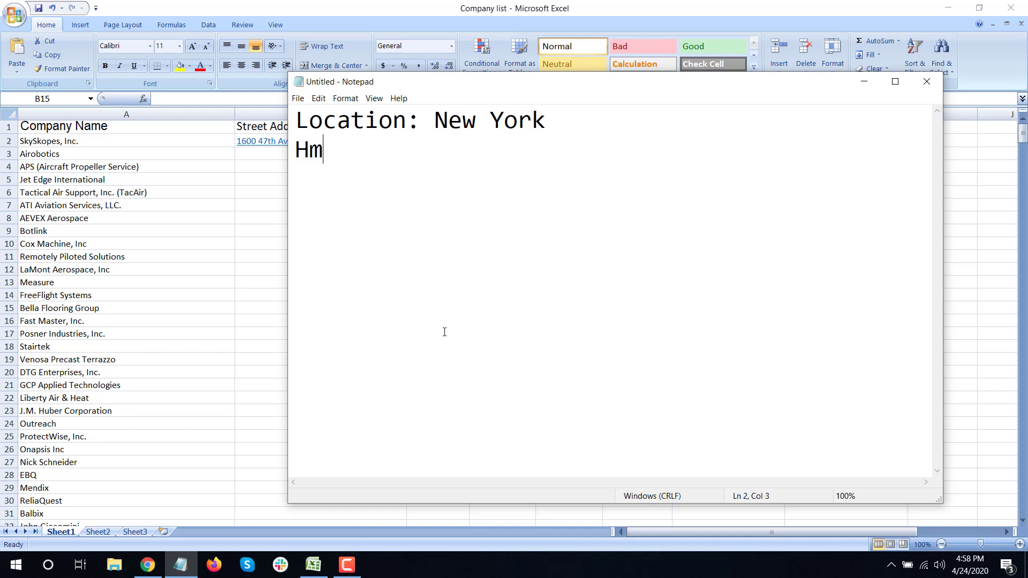
pyautogui.press('BackSpace')
pyautogui.write('oime')
pyautogui.press('BackSpace')
pyautogui.press('BackSpace')
pyautogui.press('BackSpace')
pyautogui.write('me builder')
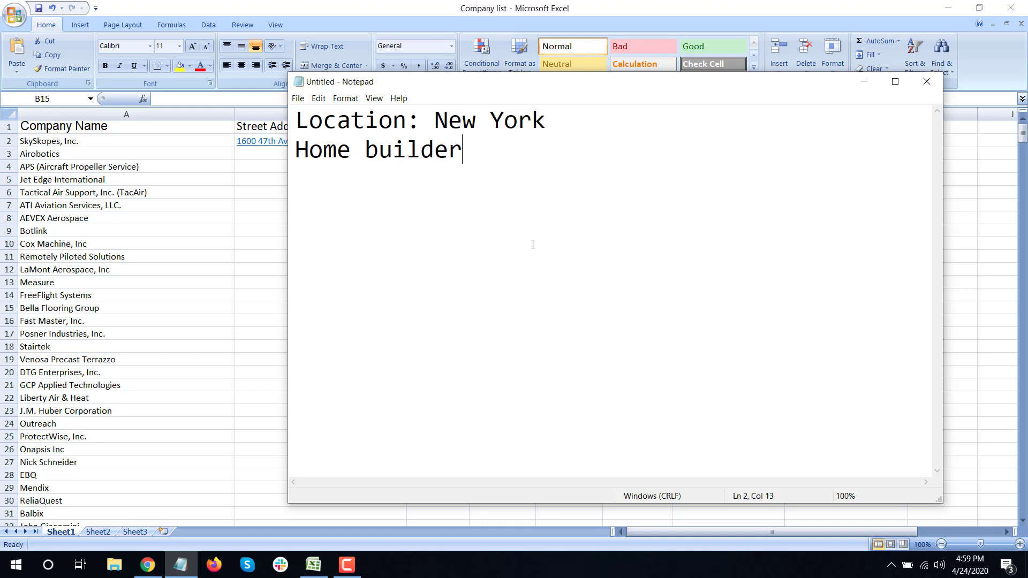
# Step: Switch to Chrome and close all the old pages, leaving only one new blank tab
pyautogui.click(156, 567)
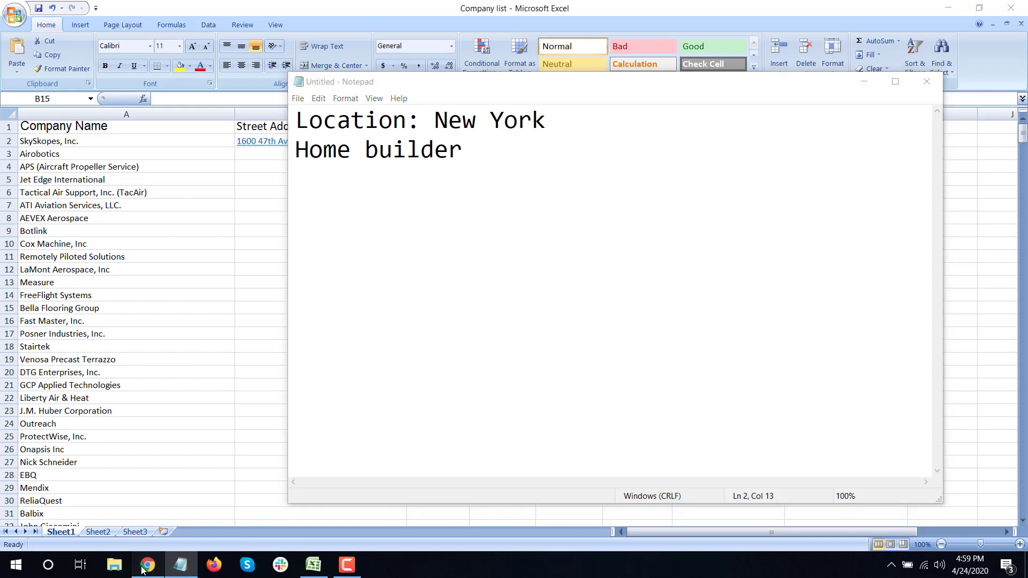
pyautogui.tripleClick(139, 95)
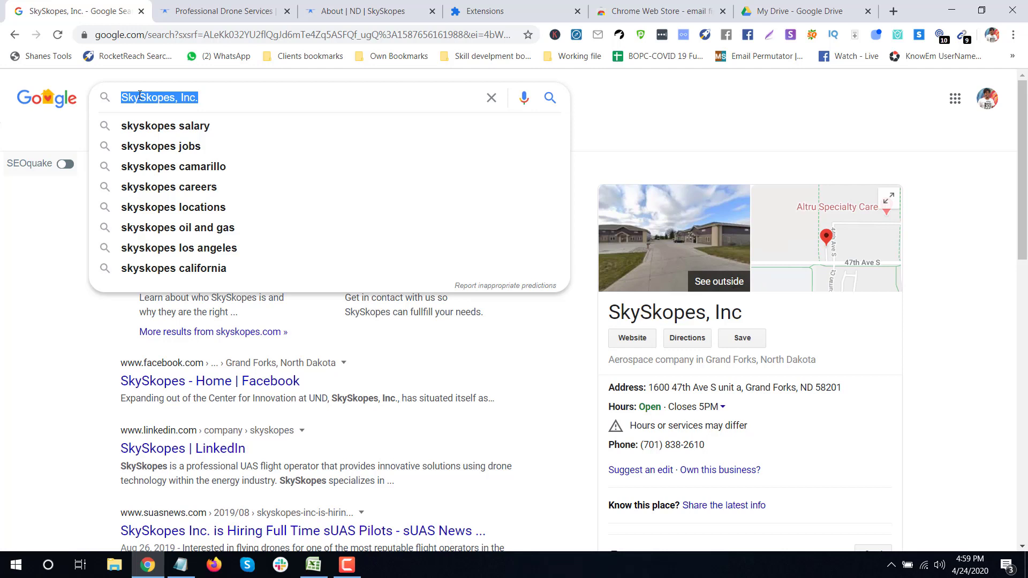
pyautogui.click(433, 11)
pyautogui.click(434, 12)
pyautogui.click(445, 11)
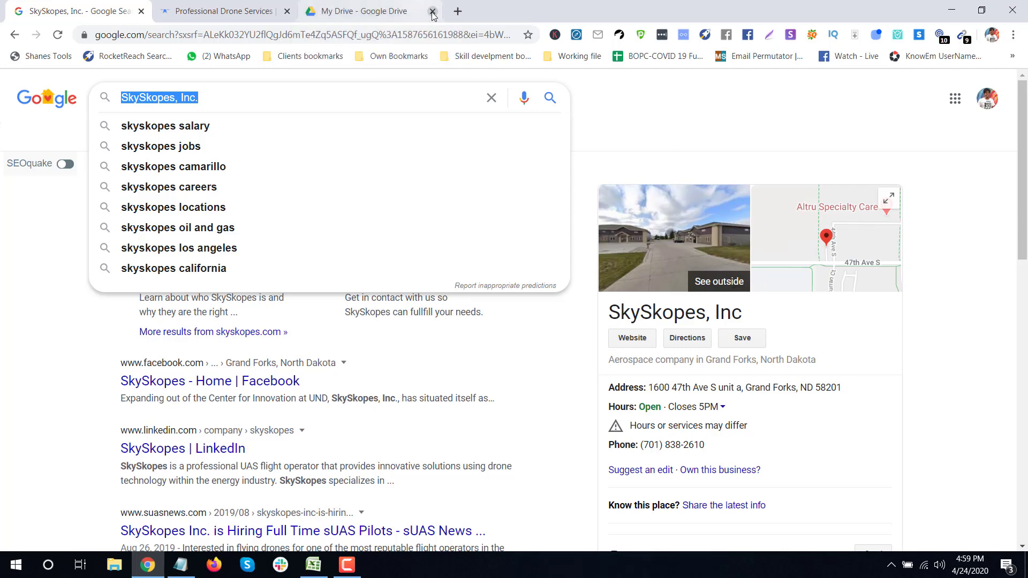
pyautogui.hotkey('ctrl', 't')
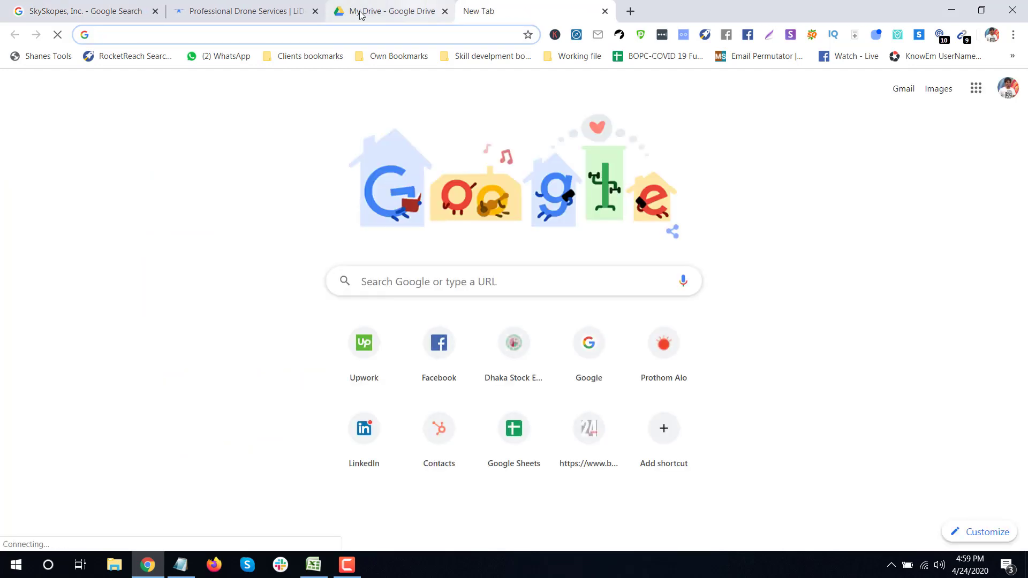
pyautogui.click(474, 11)
pyautogui.click(316, 11)
pyautogui.click(155, 13)
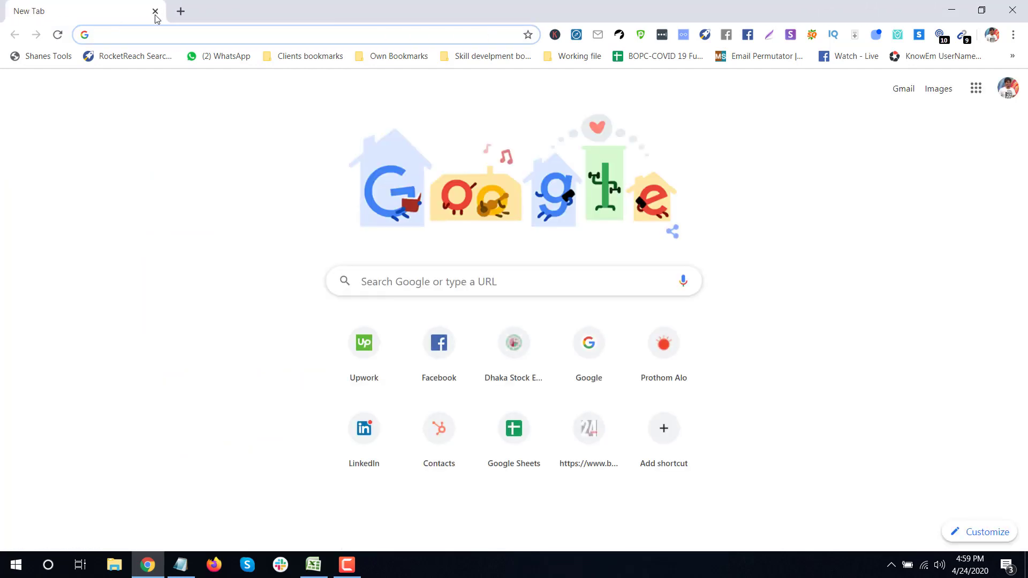
# Step: Search Google for "yollow pages" and open the Yellowpages.com website from the results
pyautogui.write('youl')
pyautogui.press('BackSpace')
pyautogui.press('BackSpace')
pyautogui.press('BackSpace')
pyautogui.press('BackSpace')
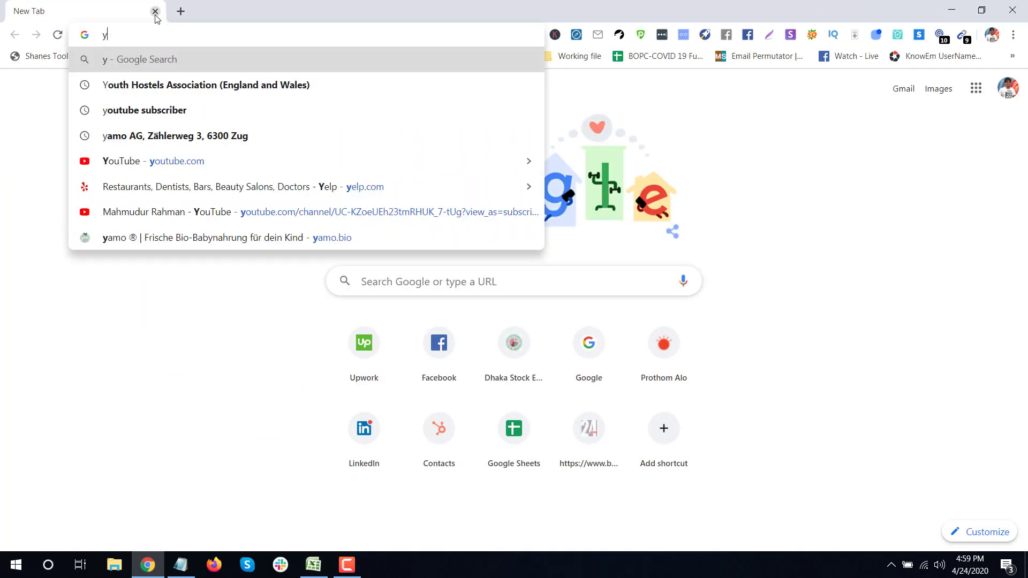
pyautogui.write('y')
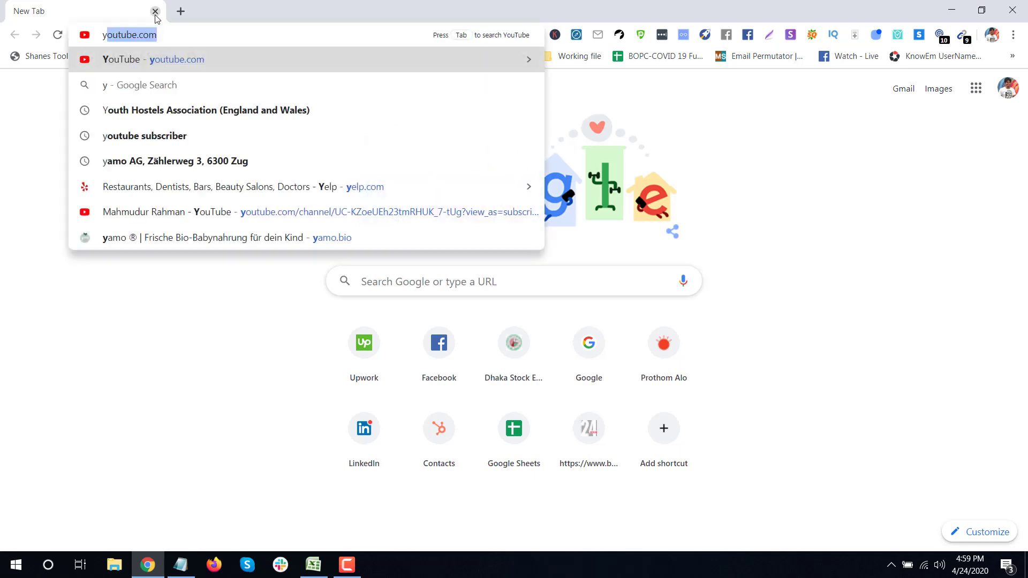
pyautogui.write('olllow')
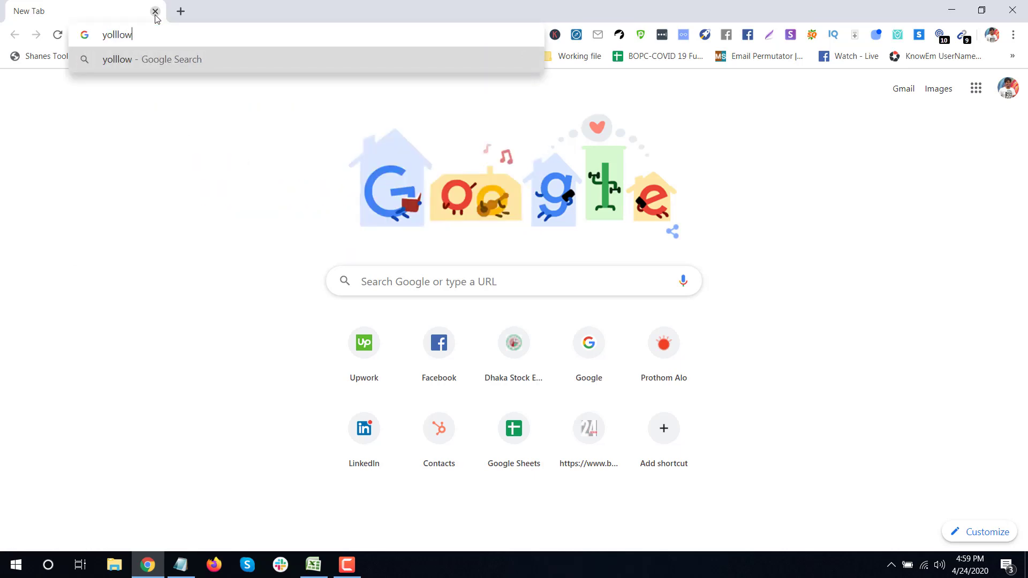
pyautogui.press('BackSpace')
pyautogui.press('BackSpace')
pyautogui.press('BackSpace')
pyautogui.write('ow pag')
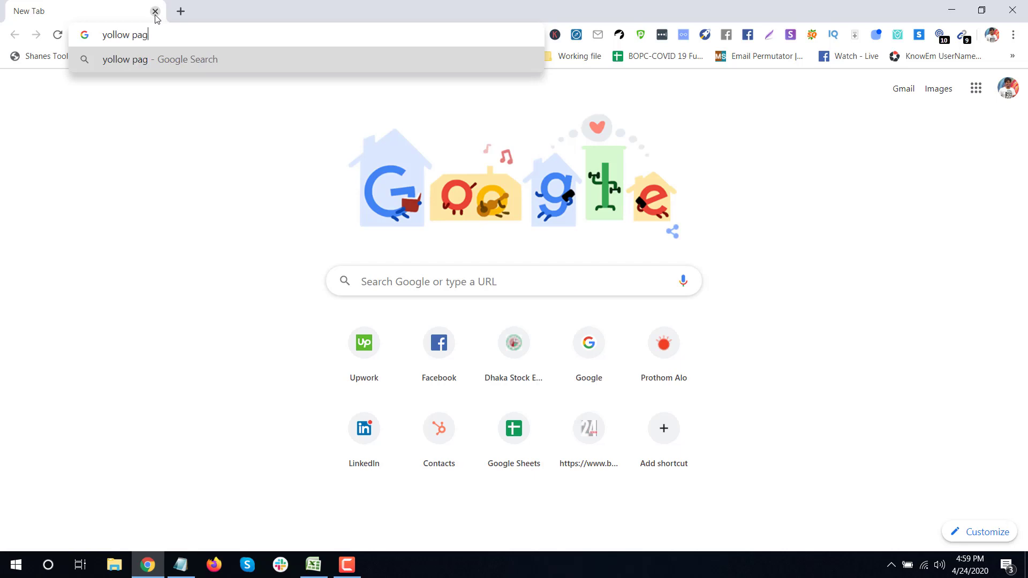
pyautogui.write('es')
pyautogui.press('Return')
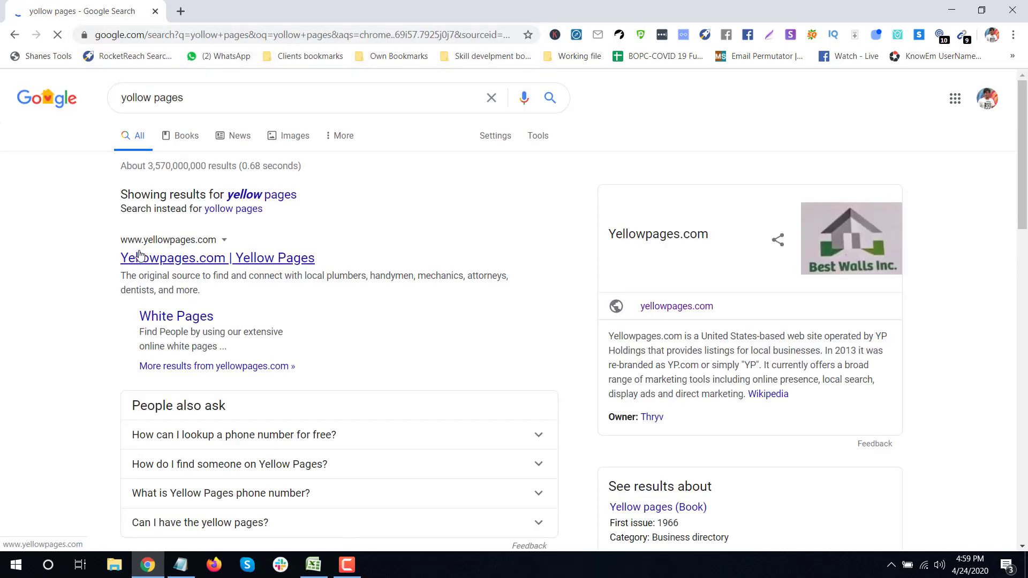
pyautogui.click(192, 259)
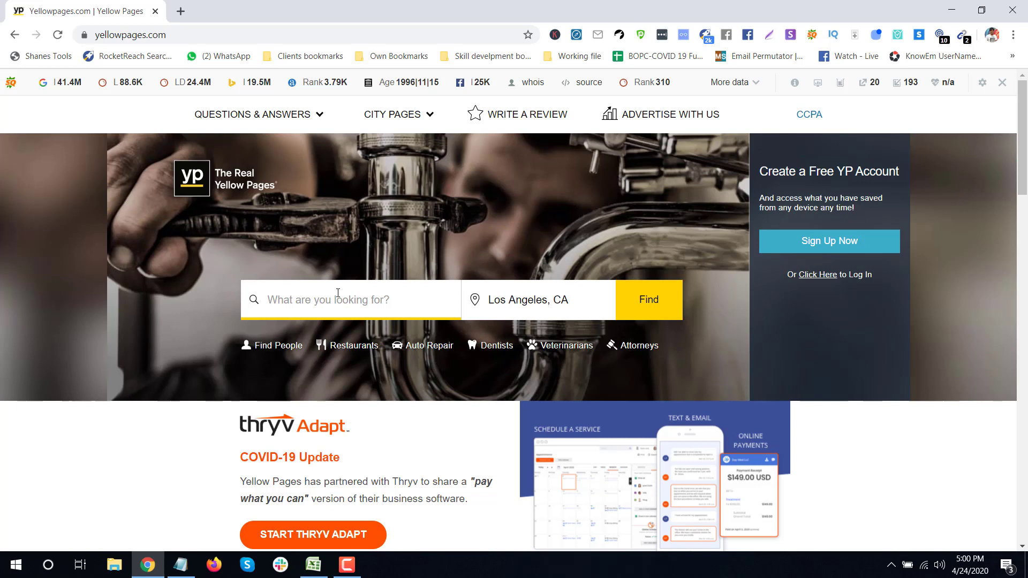
# Step: Check the location field on Yellow Pages and open yelp.com in a new tab
pyautogui.click(523, 292)
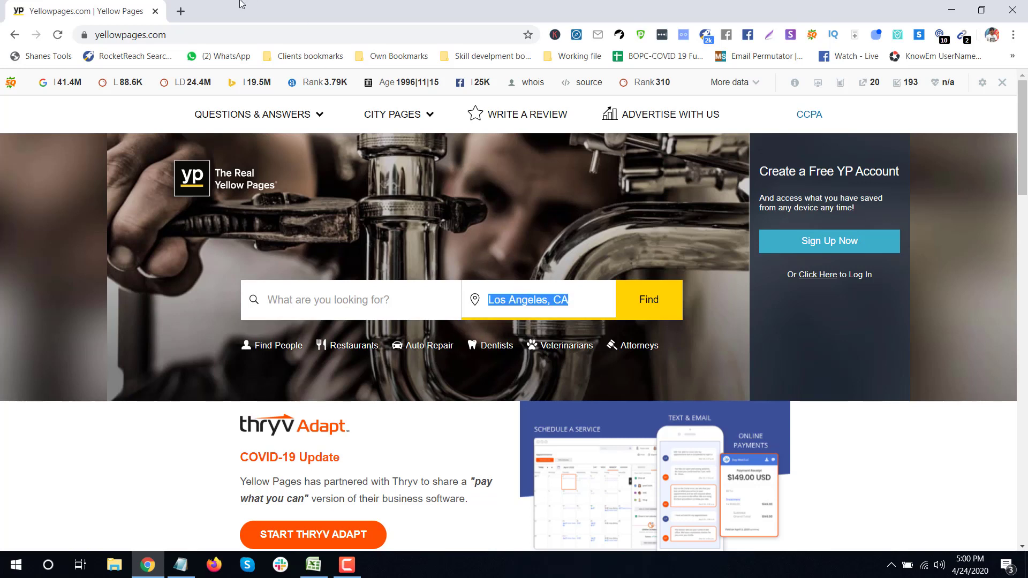
pyautogui.click(181, 11)
pyautogui.write('yelp.com')
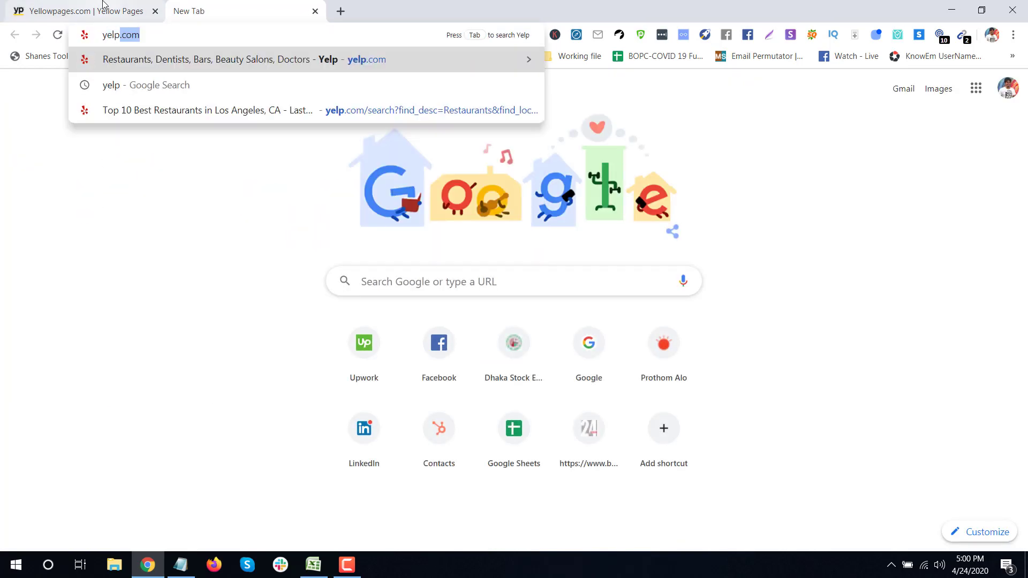
pyautogui.press('Return')
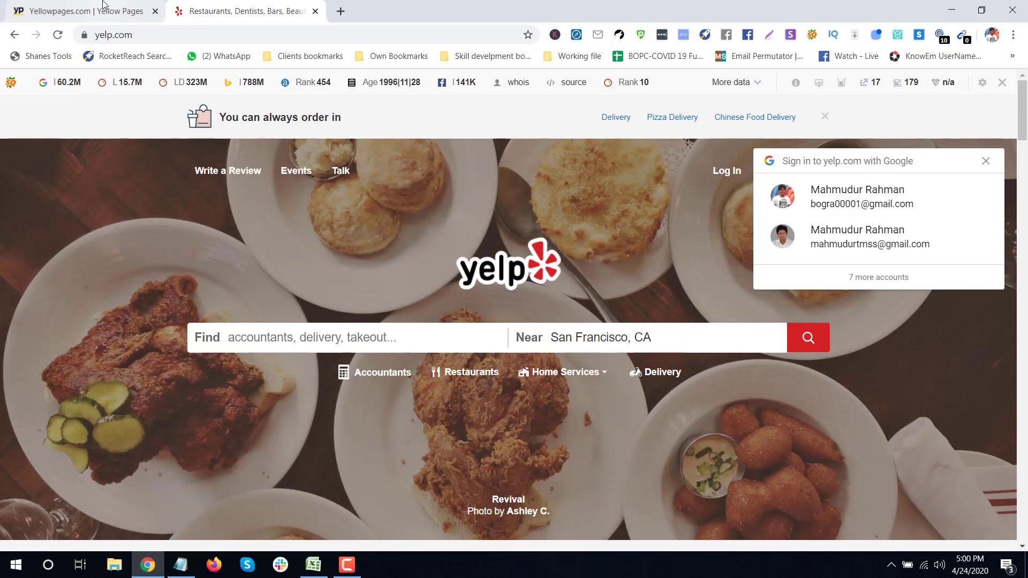
# Step: Dismiss the Google sign-in prompt on Yelp and examine the Find and Near search fields
pyautogui.click(600, 337)
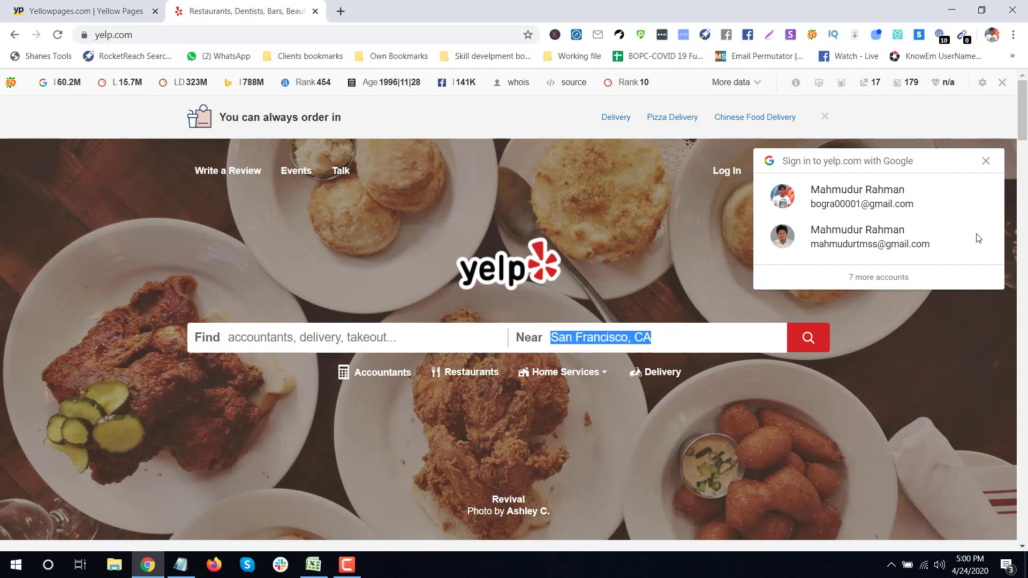
pyautogui.click(986, 161)
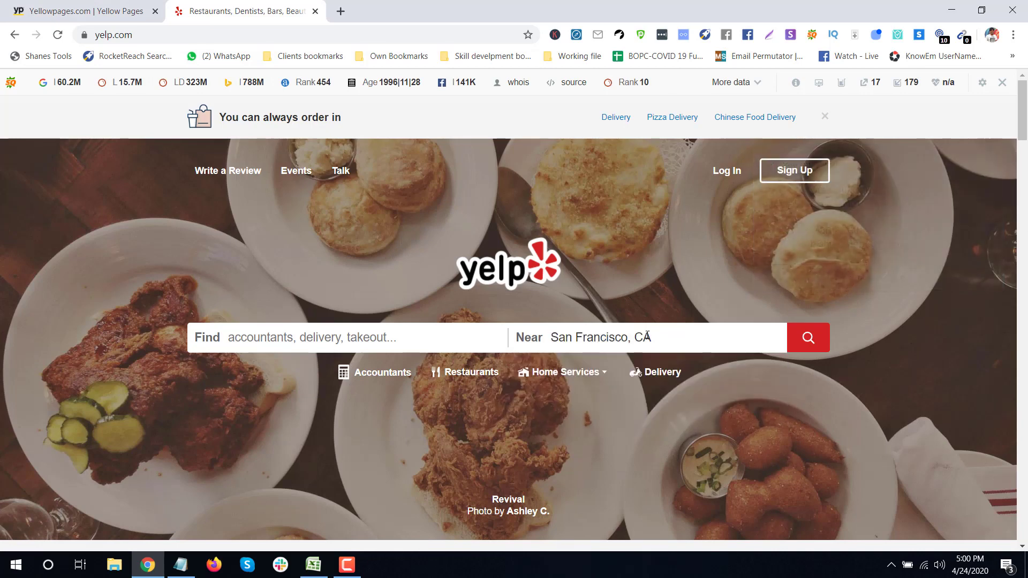
pyautogui.click(283, 338)
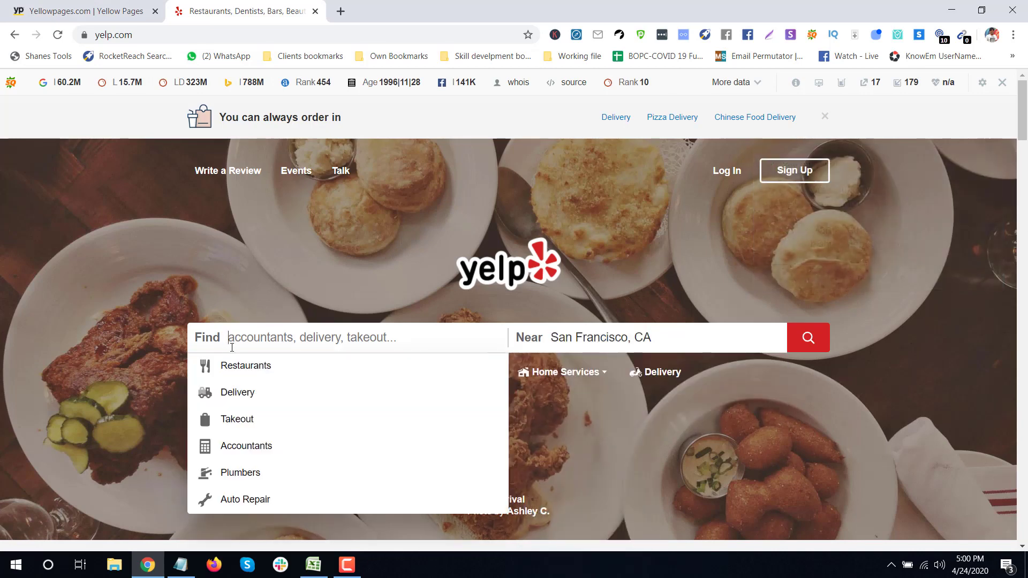
pyautogui.doubleClick(601, 338)
# Step: Compare the business and location search fields on the Yellow Pages and Yelp home pages
pyautogui.click(114, 4)
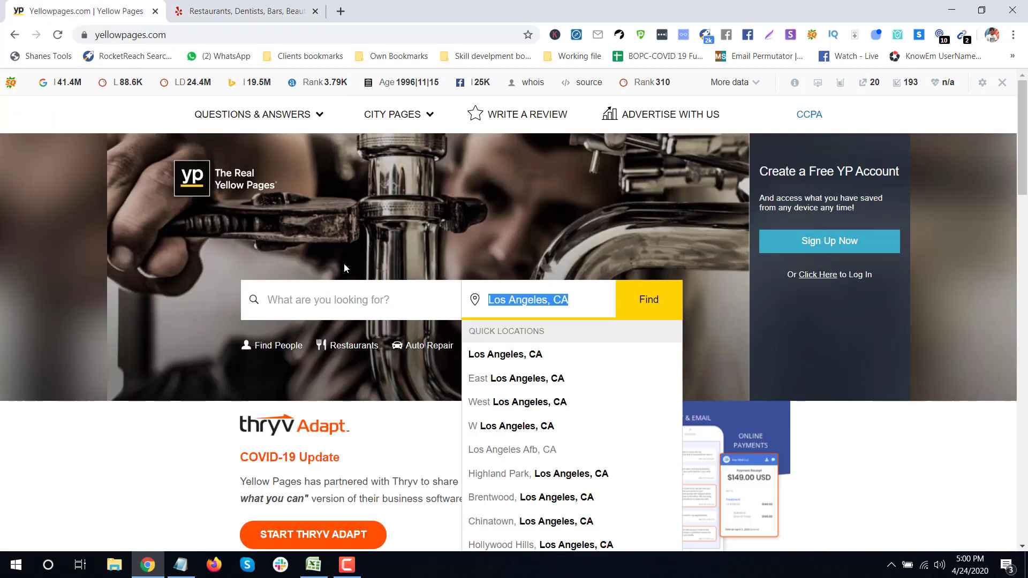
pyautogui.click(330, 306)
pyautogui.click(244, 10)
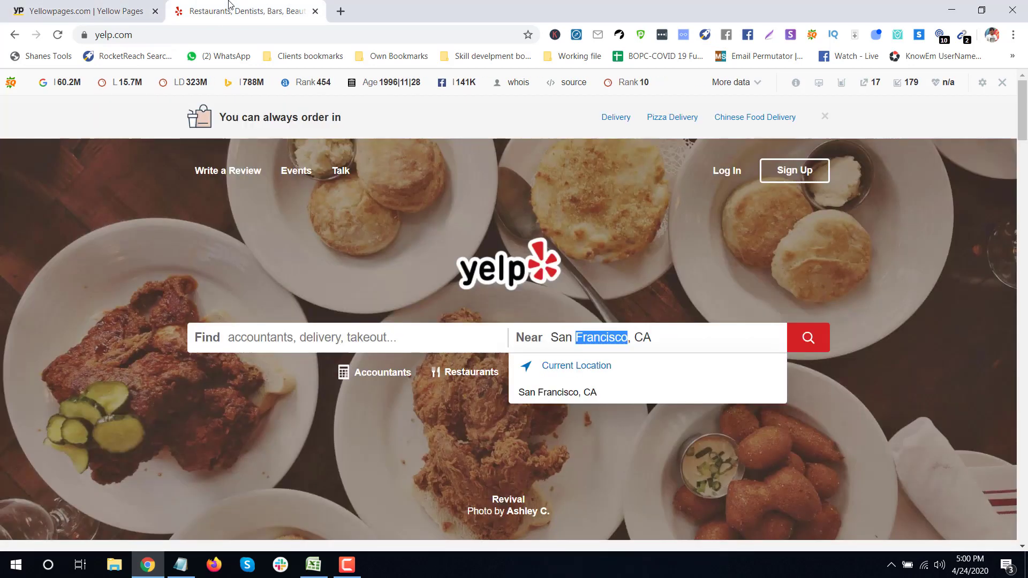
pyautogui.click(109, 5)
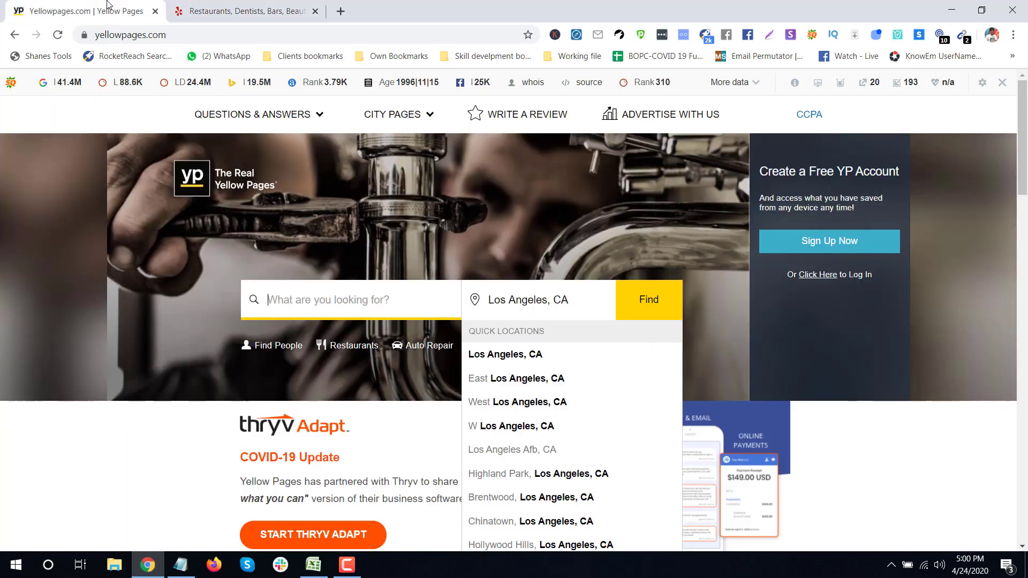
pyautogui.click(197, 5)
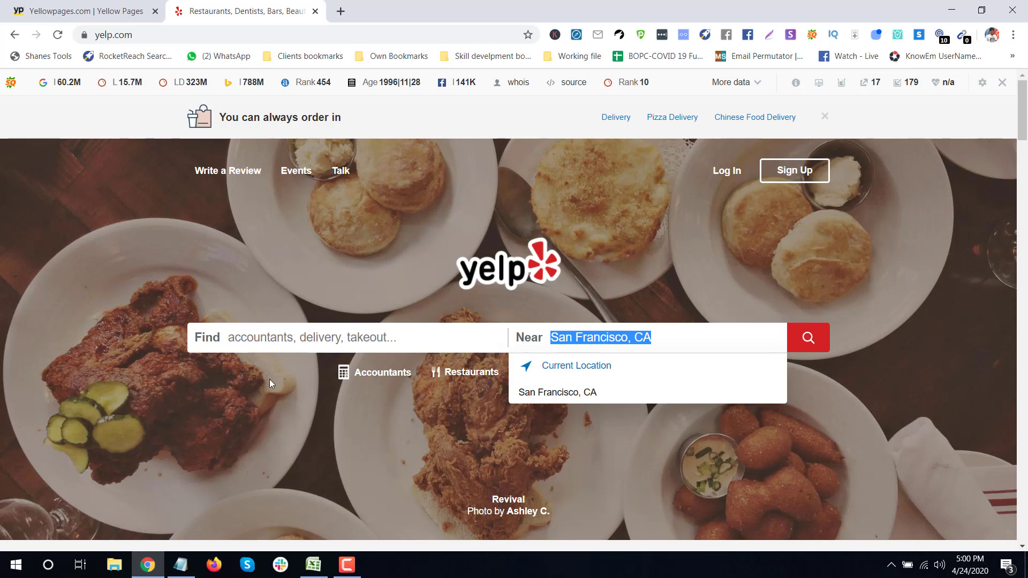
pyautogui.hotkey('ctrl', 'shift', 'Tab')
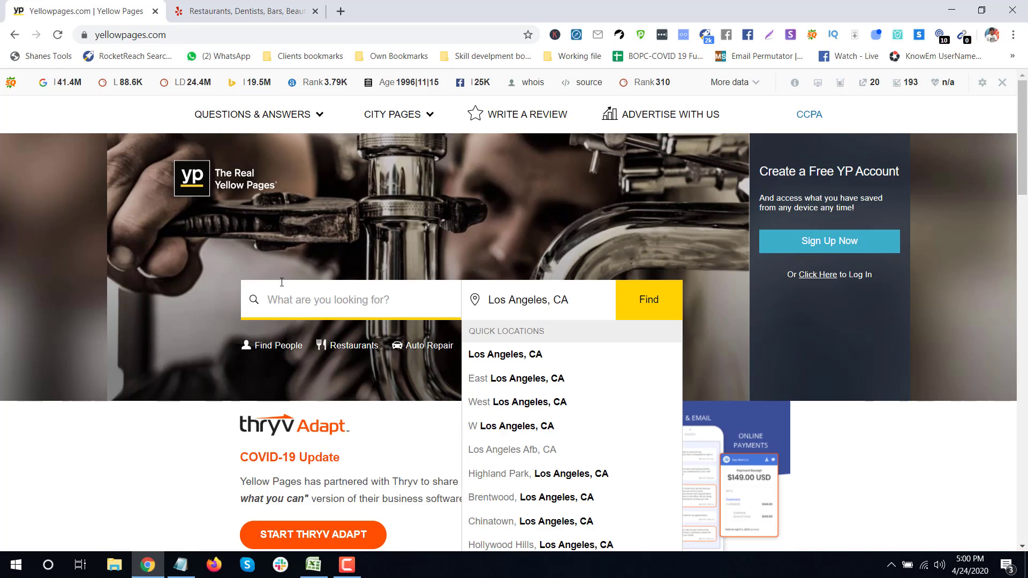
pyautogui.click(218, 5)
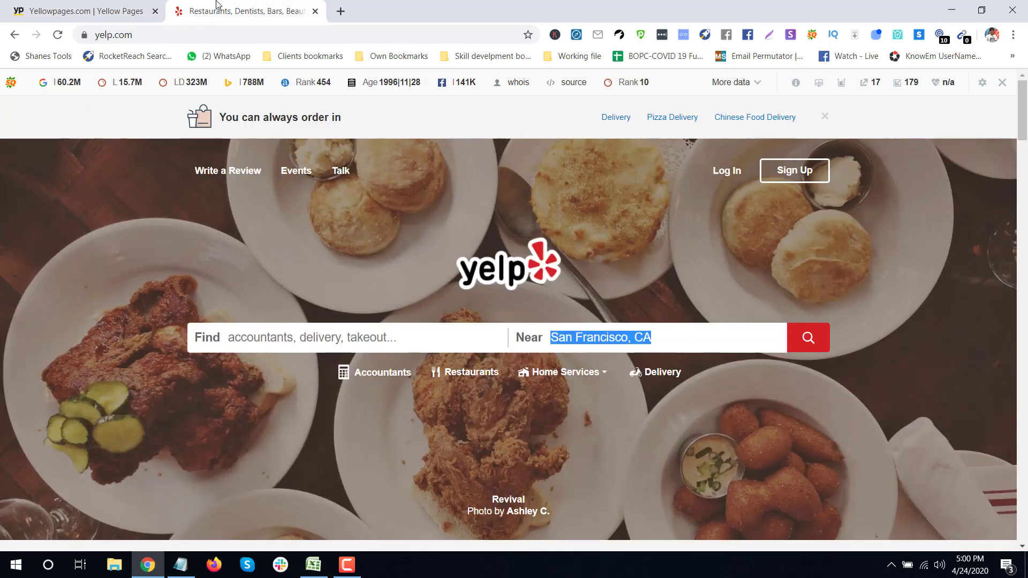
pyautogui.hotkey('ctrl', 'shift', 'Tab')
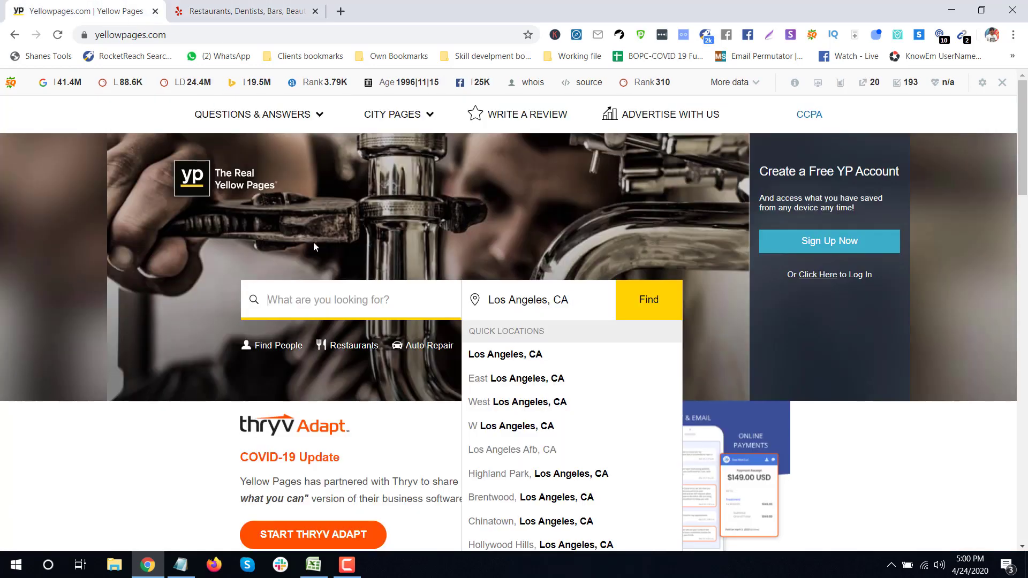
# Step: Copy "Home builder" from the Notepad notes and enter it as the business search term on Yellow Pages
pyautogui.click(180, 565)
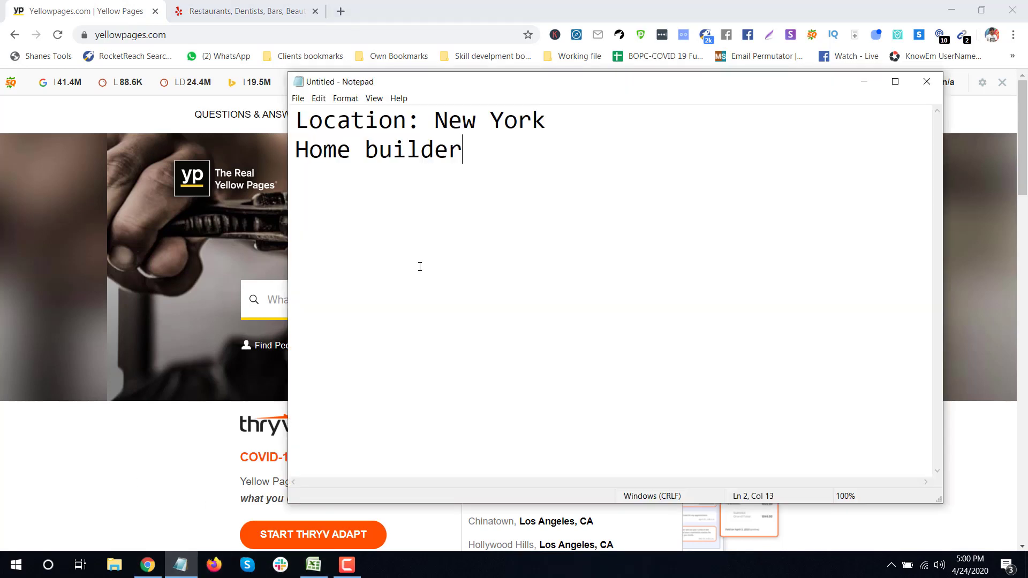
pyautogui.click(423, 188)
pyautogui.moveTo(463, 141); pyautogui.dragTo(300, 156)
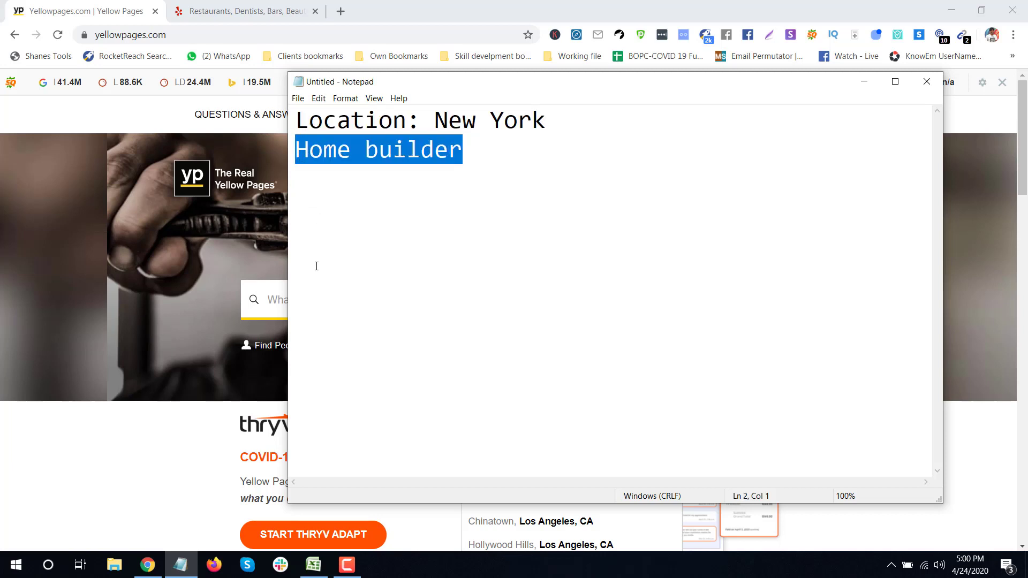
pyautogui.hotkey('ctrl', 'c')
pyautogui.click(113, 66)
pyautogui.click(380, 310)
pyautogui.hotkey('ctrl', 'v')
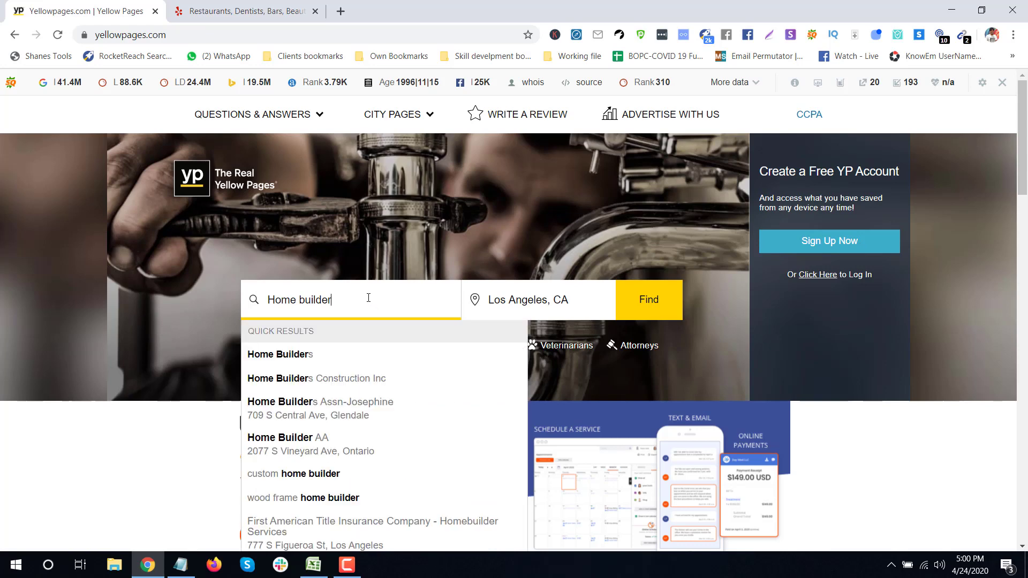
# Step: Set the Yellow Pages location to New York, NY and run the search for Home builders
pyautogui.click(560, 303)
pyautogui.press('BackSpace')
pyautogui.write('be')
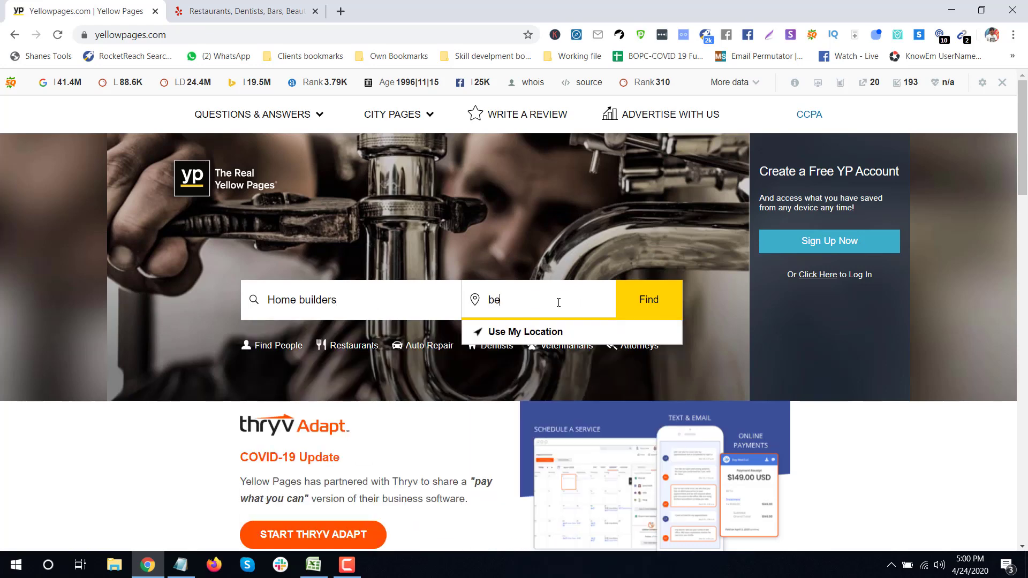
pyautogui.write('w')
pyautogui.press('BackSpace')
pyautogui.press('BackSpace')
pyautogui.press('BackSpace')
pyautogui.write('New york')
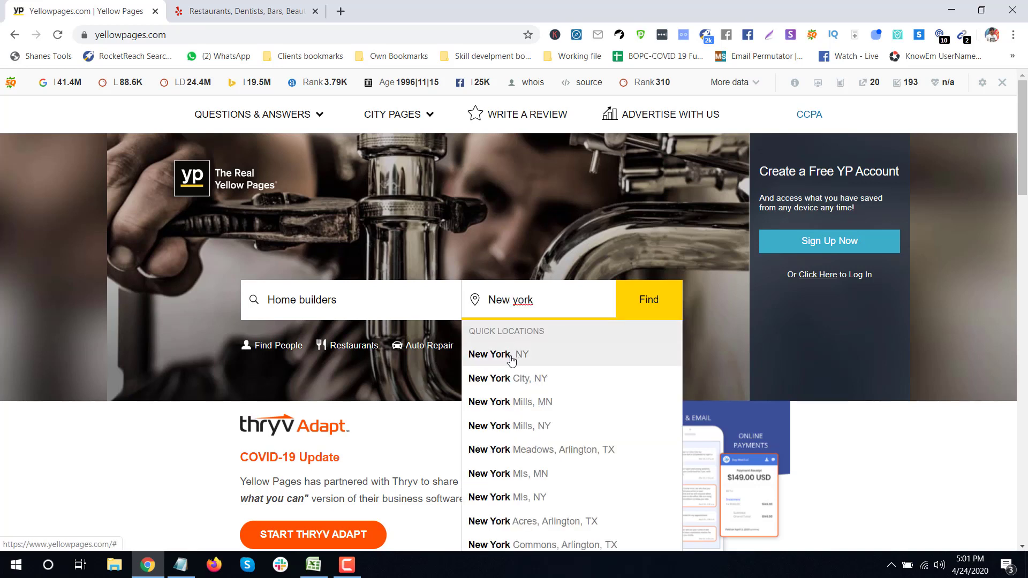
pyautogui.click(522, 362)
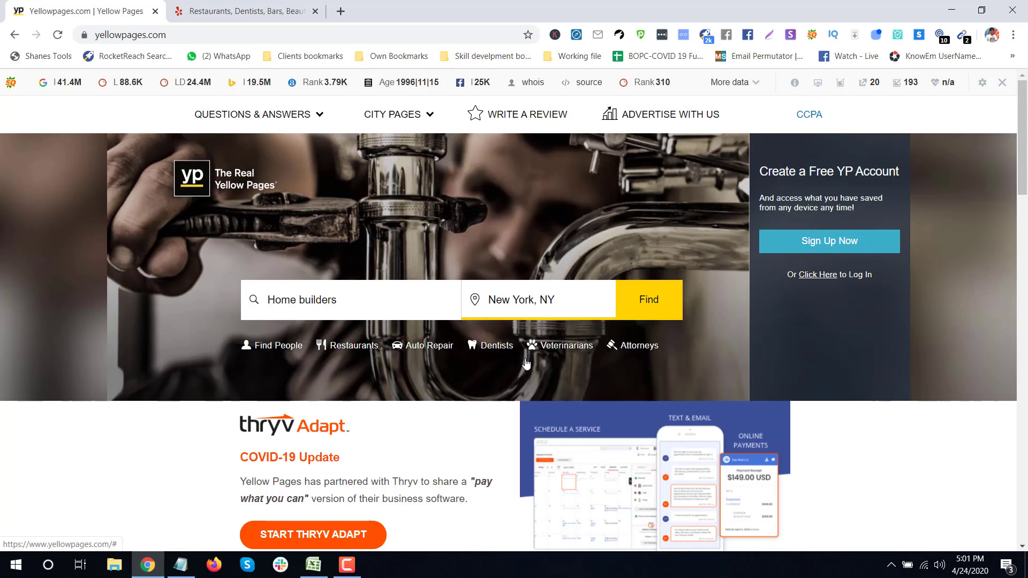
pyautogui.click(676, 302)
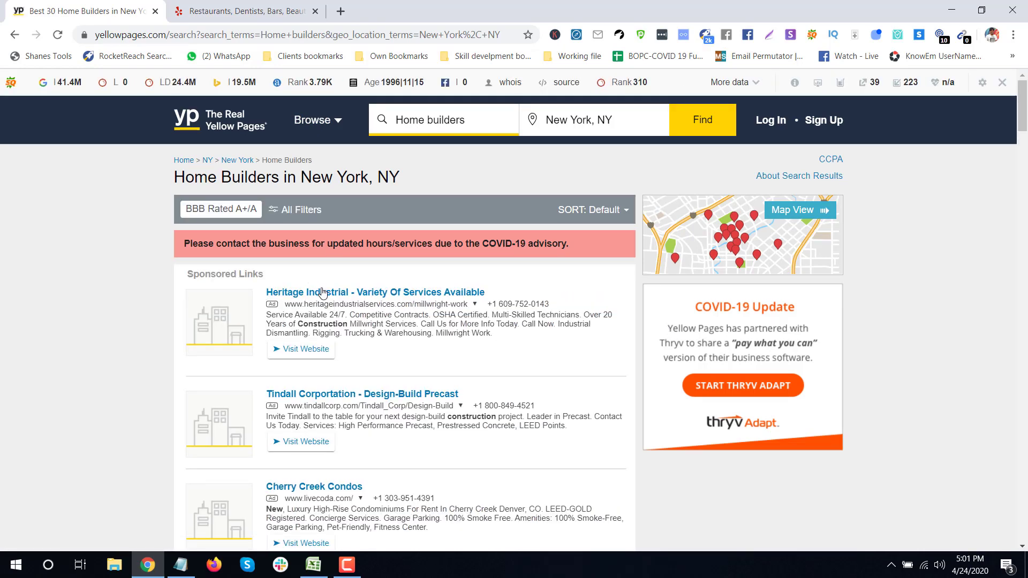
# Step: Examine the filters and sponsored links above the Home Builders in New York listings
pyautogui.scroll(-1, 224, 310)
pyautogui.scroll(1, 219, 333)
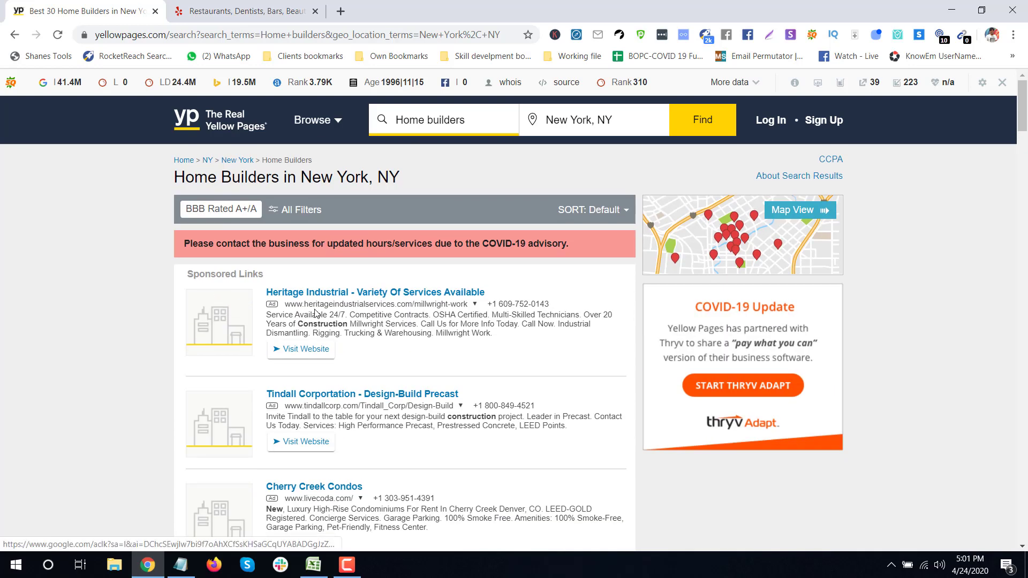
pyautogui.scroll(-2, 239, 303)
pyautogui.scroll(2, 257, 284)
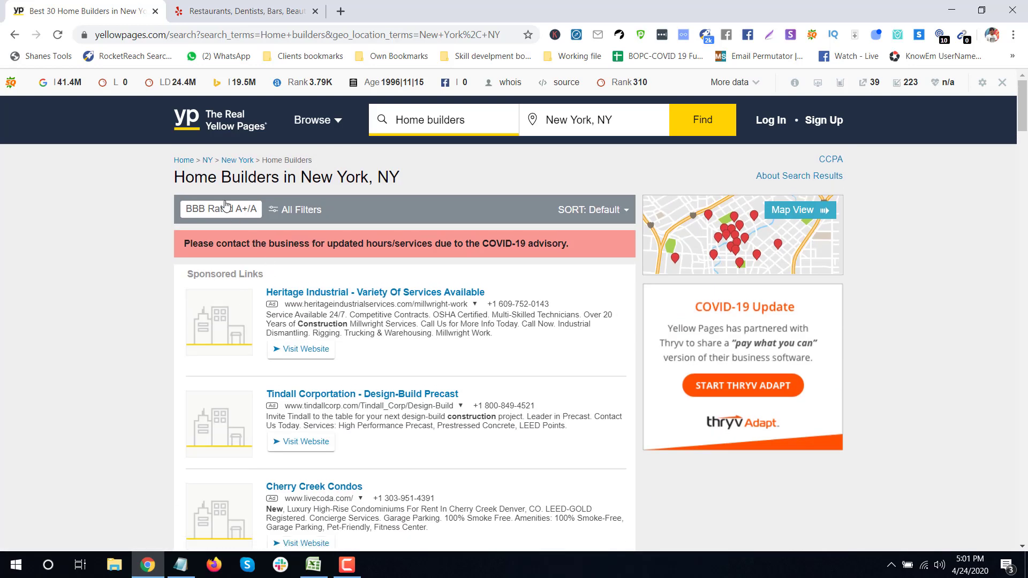
pyautogui.scroll(-2, 257, 287)
pyautogui.scroll(2, 245, 298)
pyautogui.scroll(-1, 259, 298)
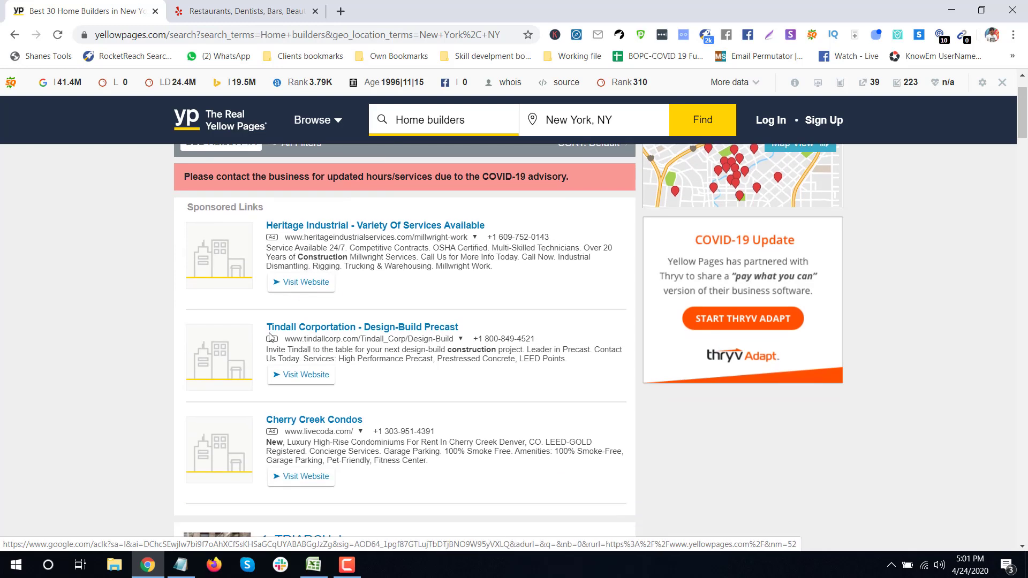
pyautogui.scroll(-2, 258, 298)
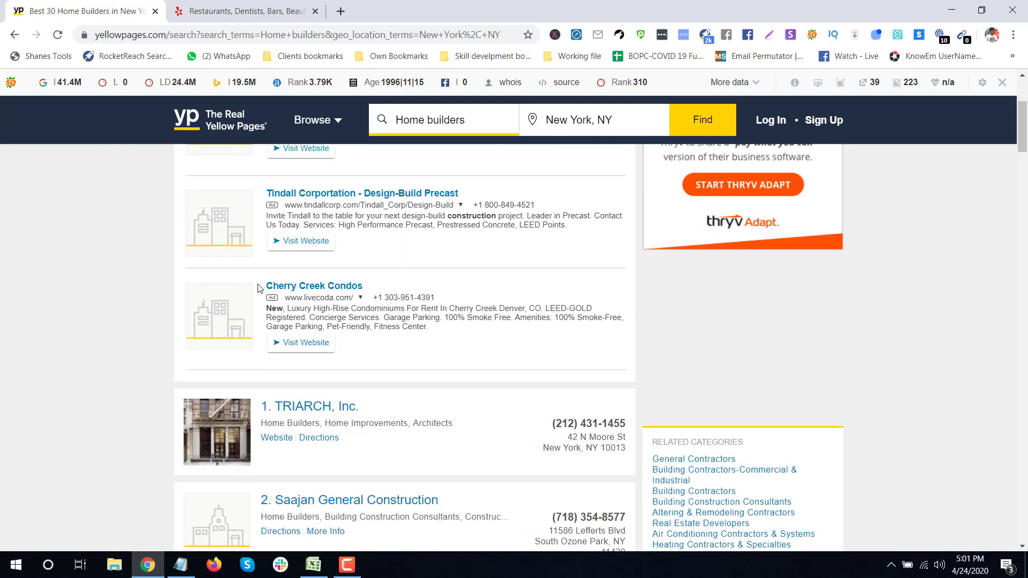
pyautogui.scroll(2, 213, 288)
pyautogui.scroll(-2, 214, 289)
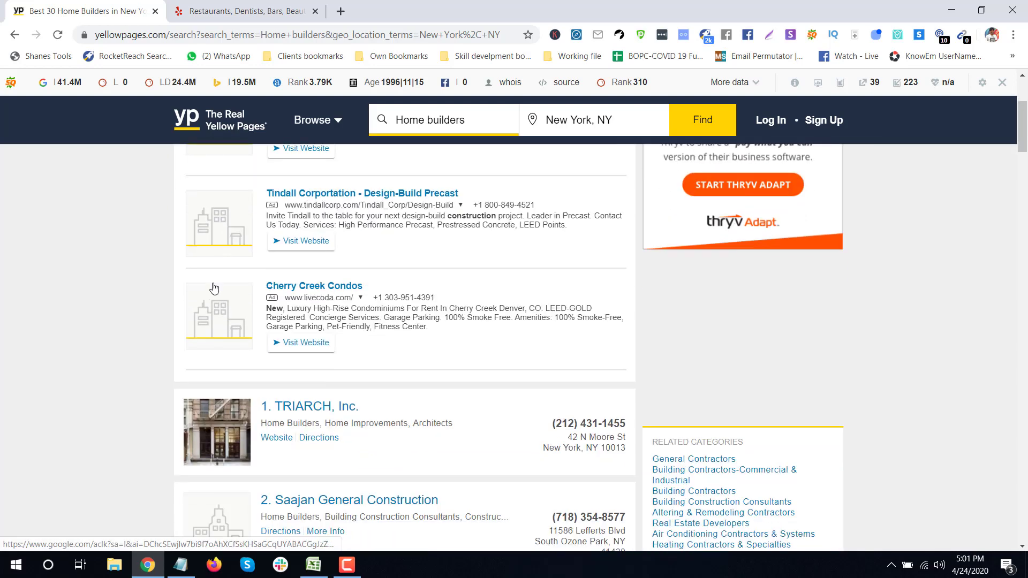
# Step: Look through the numbered home builder listings down to the page links at the end of the results
pyautogui.scroll(-3, 214, 289)
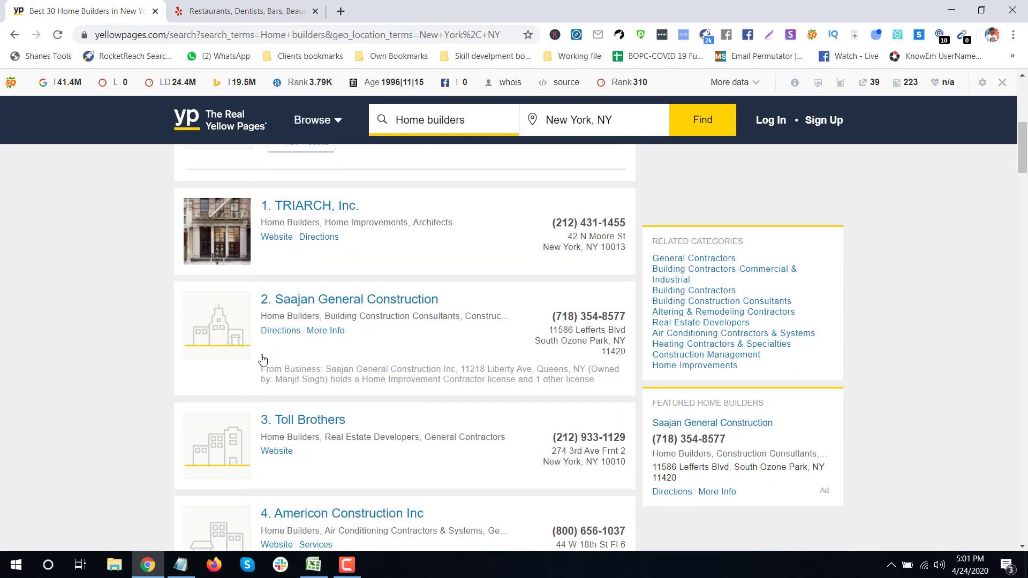
pyautogui.scroll(-13, 268, 348)
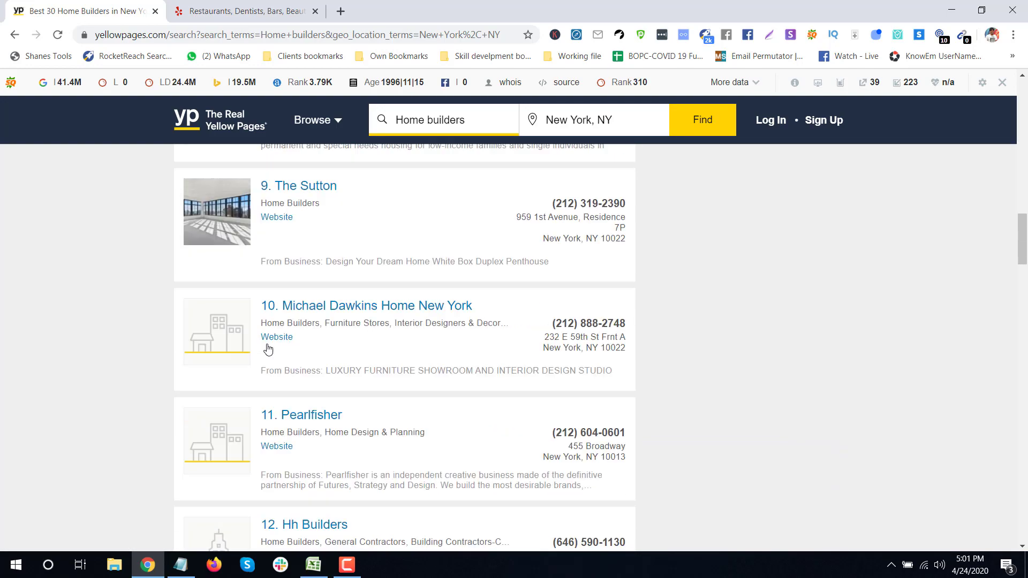
pyautogui.scroll(-20, 267, 348)
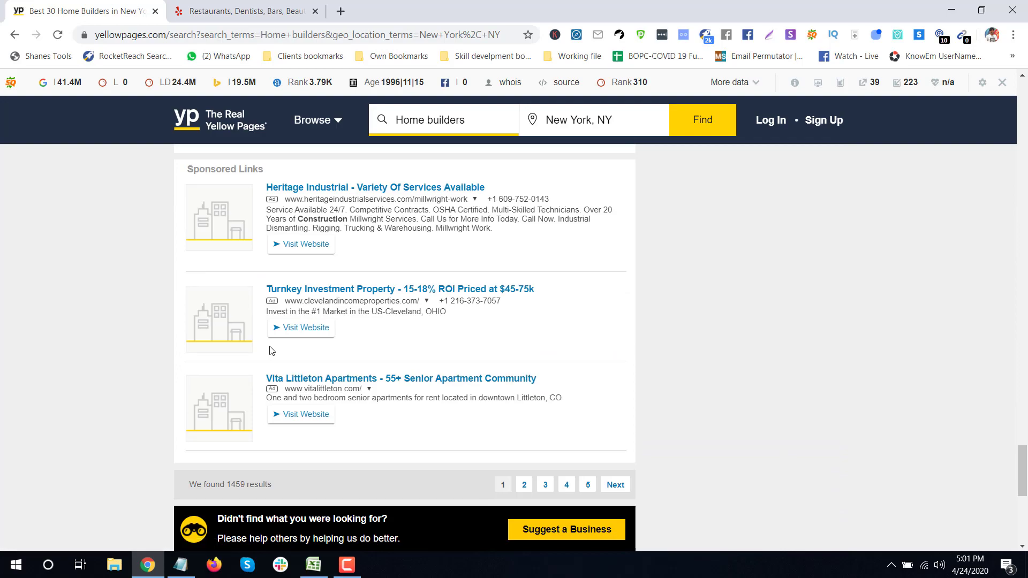
pyautogui.scroll(5, 276, 321)
pyautogui.scroll(-4, 253, 361)
pyautogui.scroll(1, 253, 348)
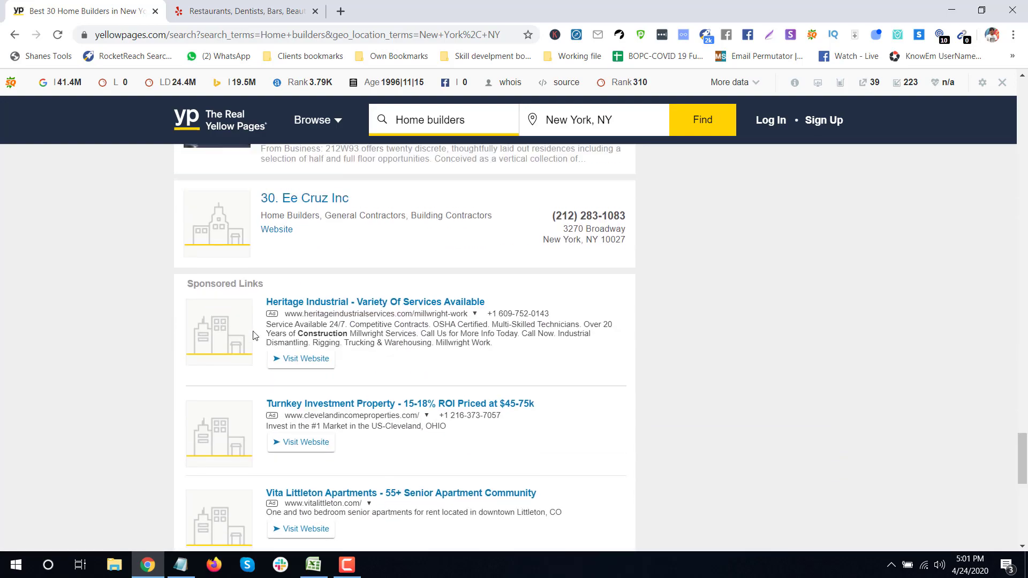
# Step: Review the first results page again from its beginning to the result count and page numbers
pyautogui.scroll(20, 254, 335)
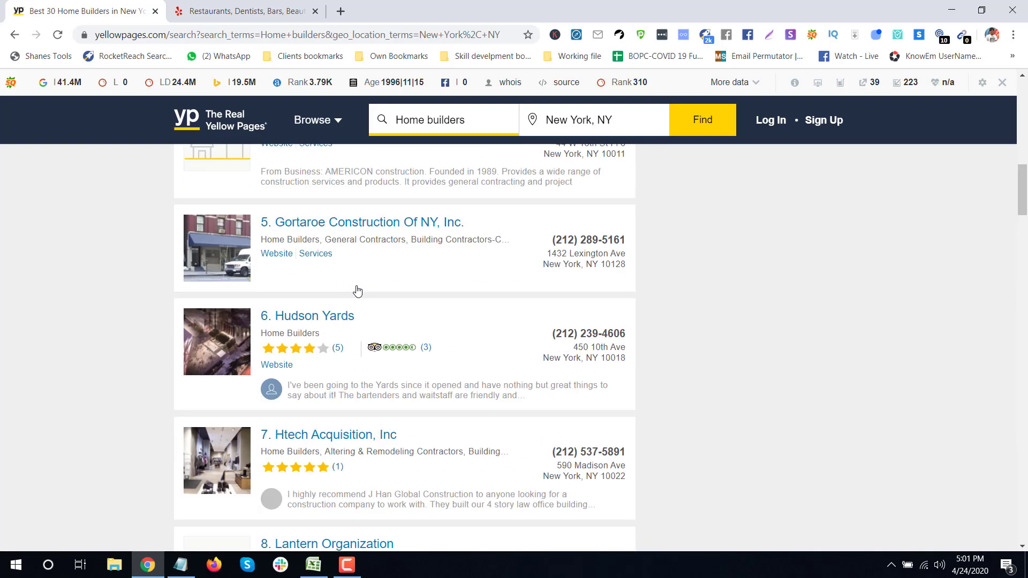
pyautogui.scroll(14, 357, 290)
pyautogui.scroll(-3, 370, 243)
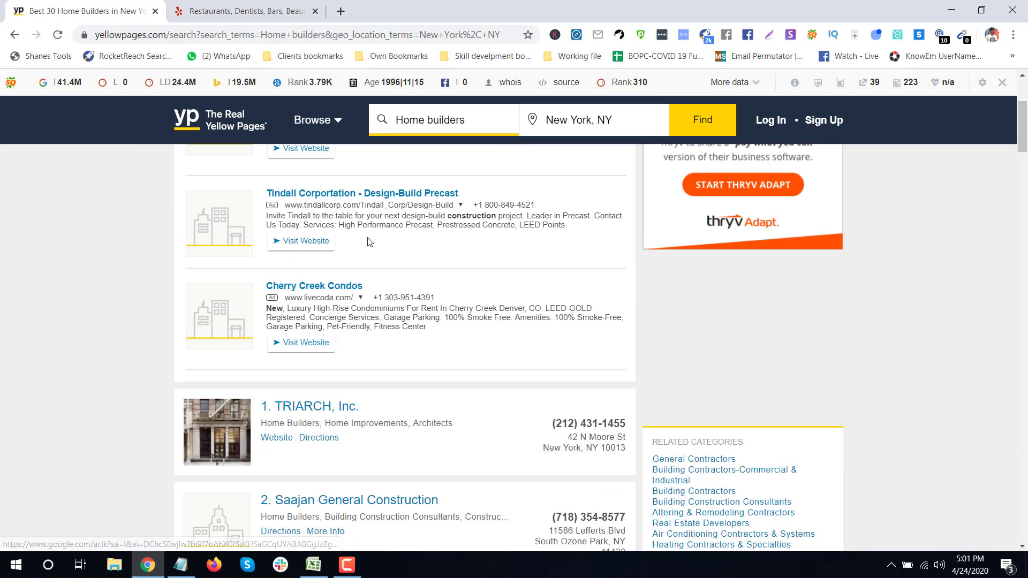
pyautogui.scroll(-15, 364, 252)
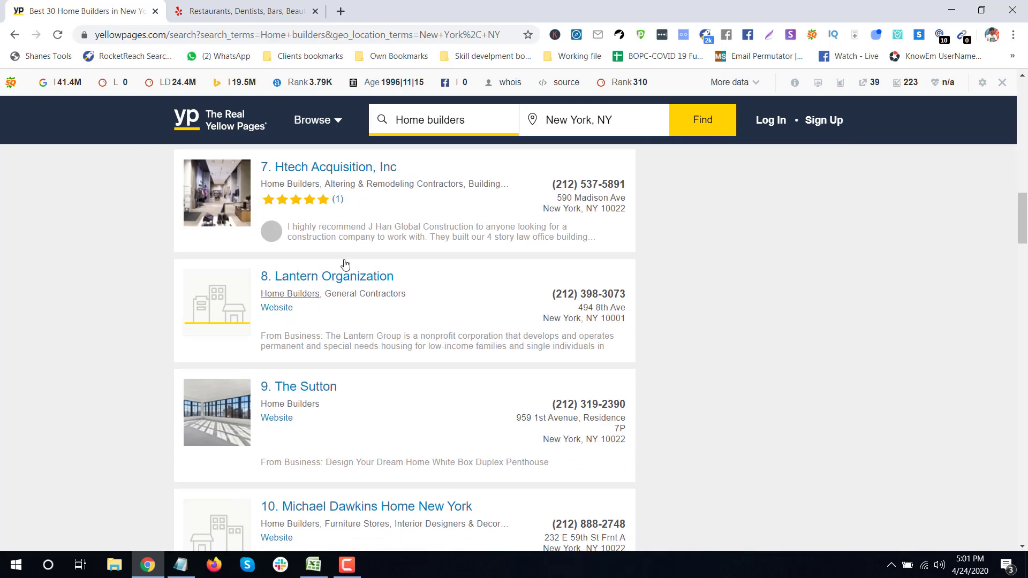
pyautogui.scroll(-20, 273, 358)
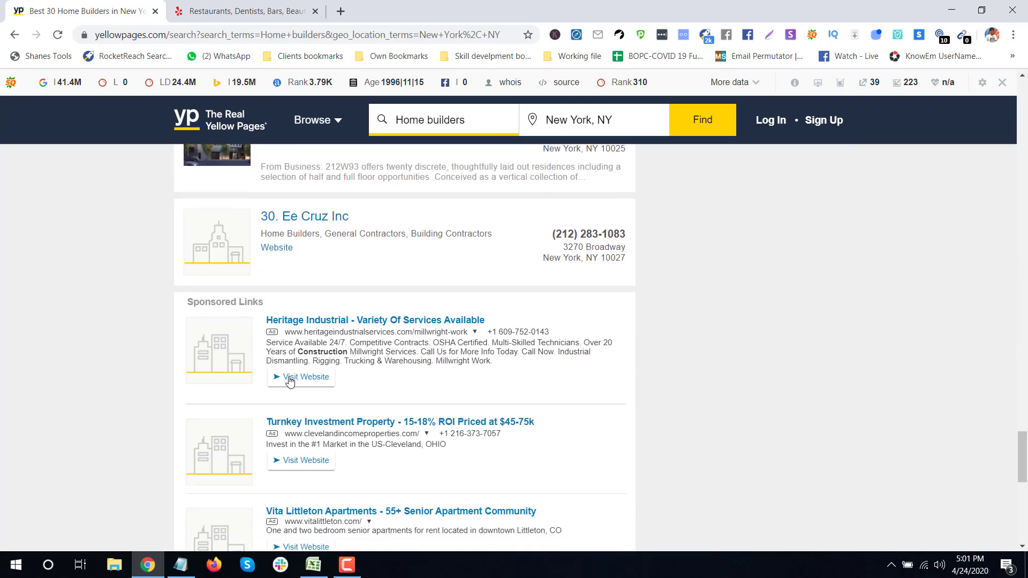
pyautogui.scroll(-8, 257, 402)
pyautogui.scroll(4, 250, 408)
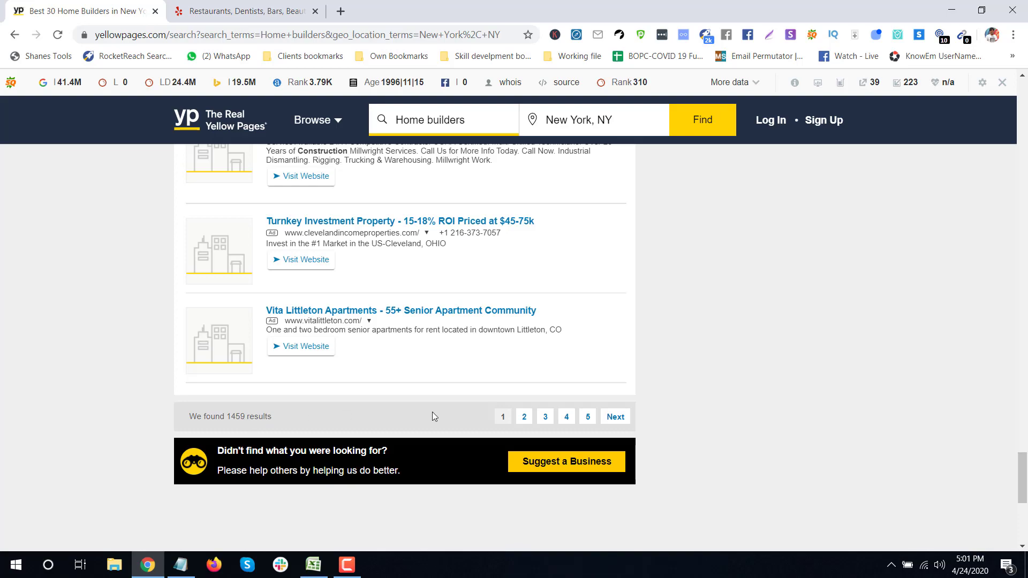
pyautogui.scroll(20, 321, 364)
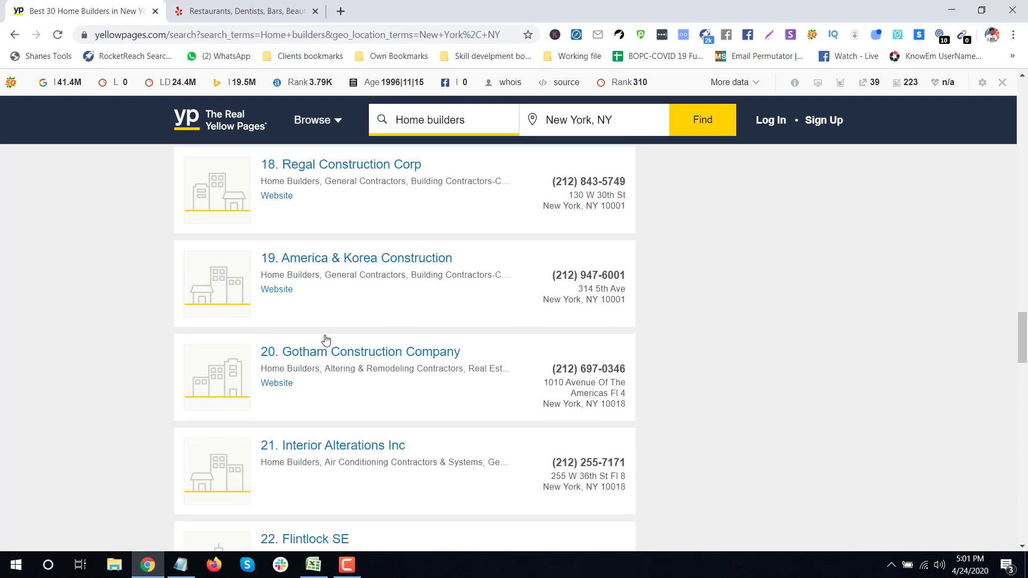
pyautogui.scroll(15, 326, 338)
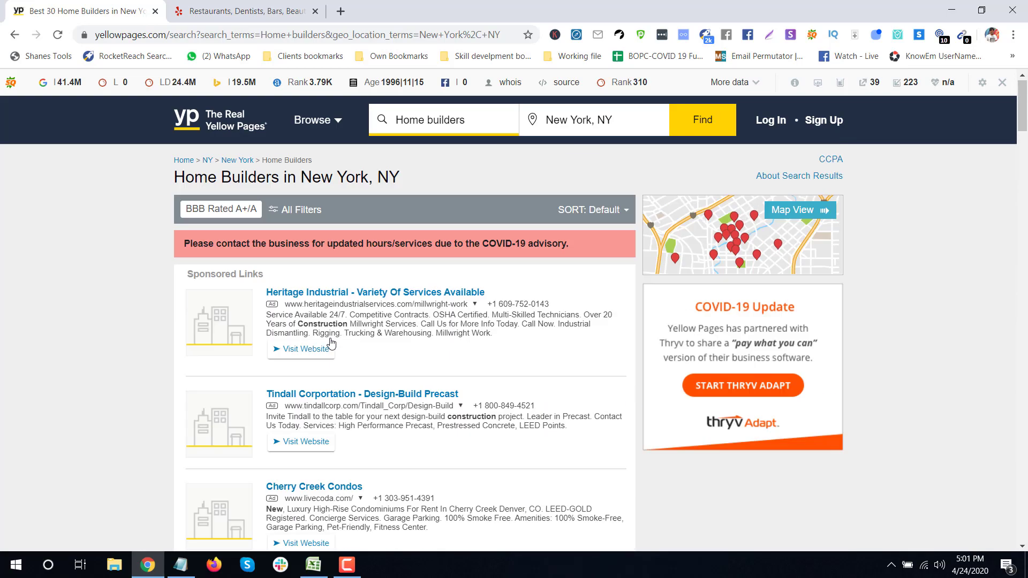
# Step: Examine the company names, phone numbers, addresses and website links in the first home builder listings
pyautogui.scroll(-5, 331, 343)
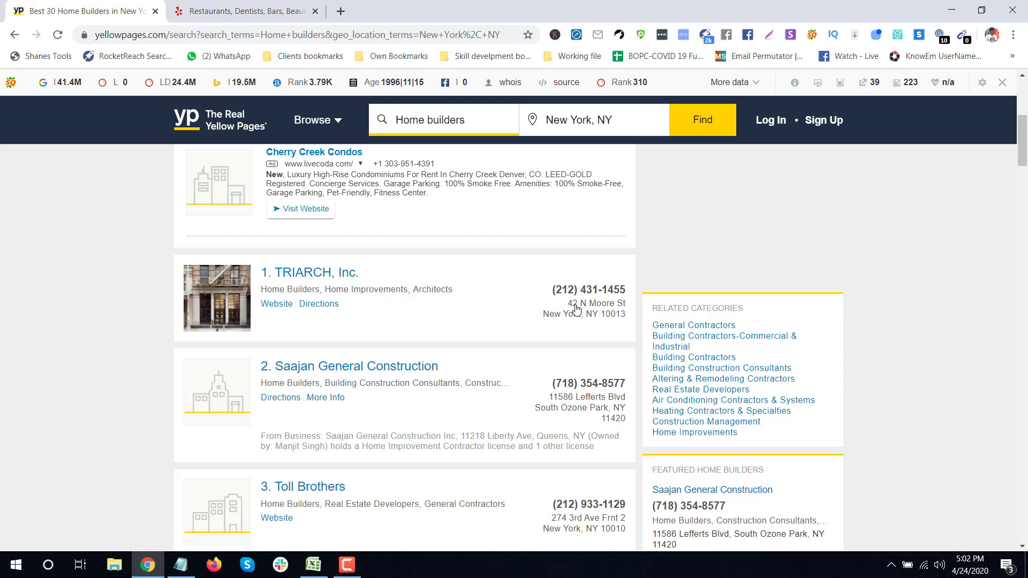
pyautogui.scroll(-1, 423, 360)
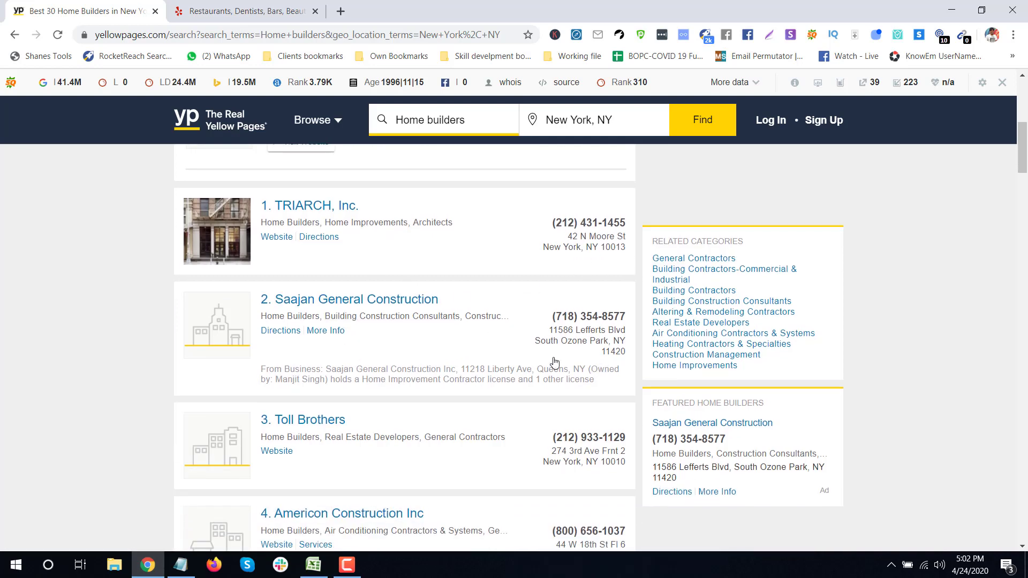
pyautogui.scroll(2, 463, 354)
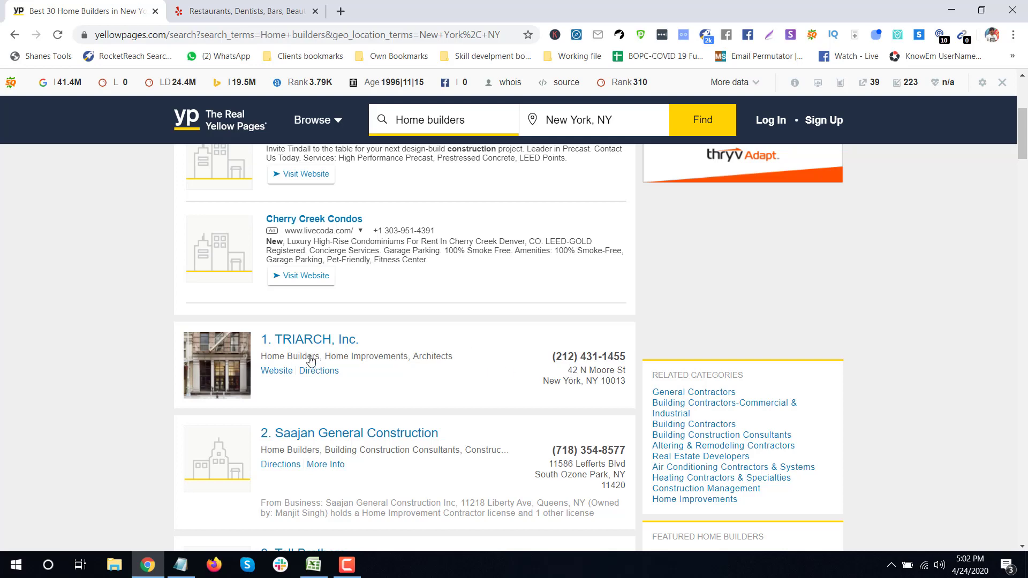
pyautogui.scroll(-1, 289, 342)
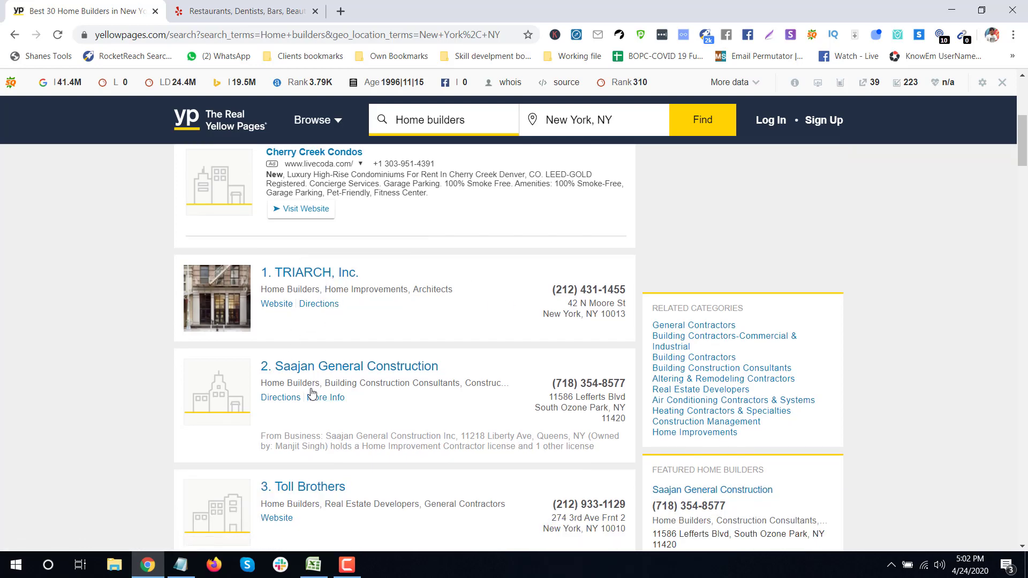
pyautogui.scroll(-6, 312, 394)
pyautogui.scroll(7, 348, 332)
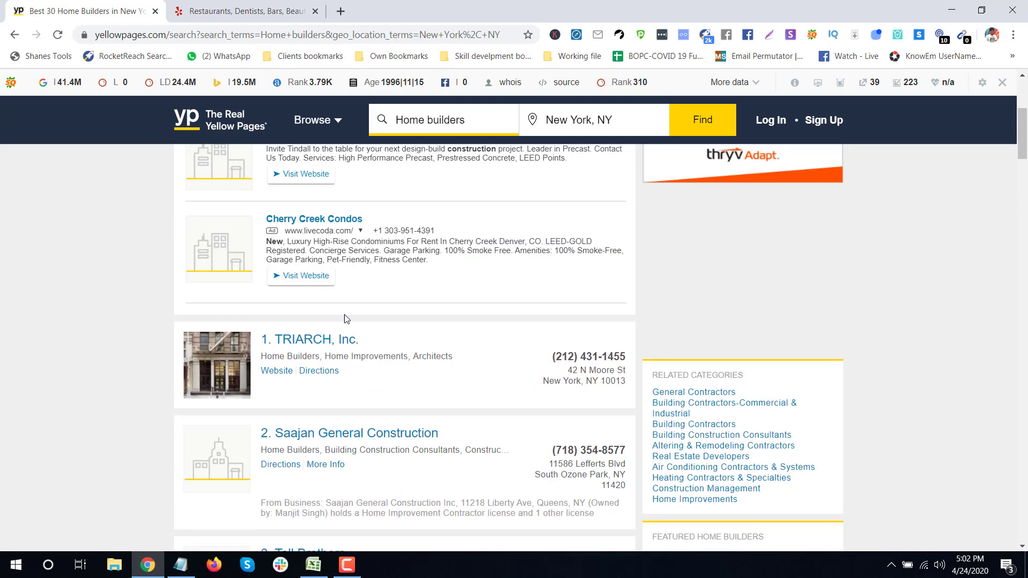
pyautogui.scroll(-5, 337, 316)
pyautogui.scroll(3, 335, 322)
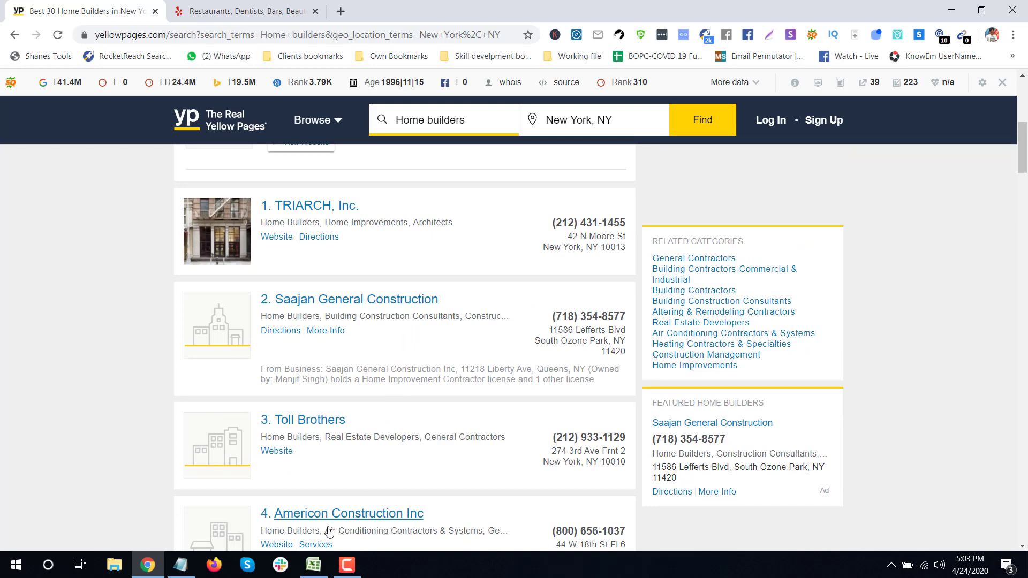
# Step: Switch to the Company list workbook in Excel, check the company names in A2:A23, and return to the Chrome results
pyautogui.click(313, 565)
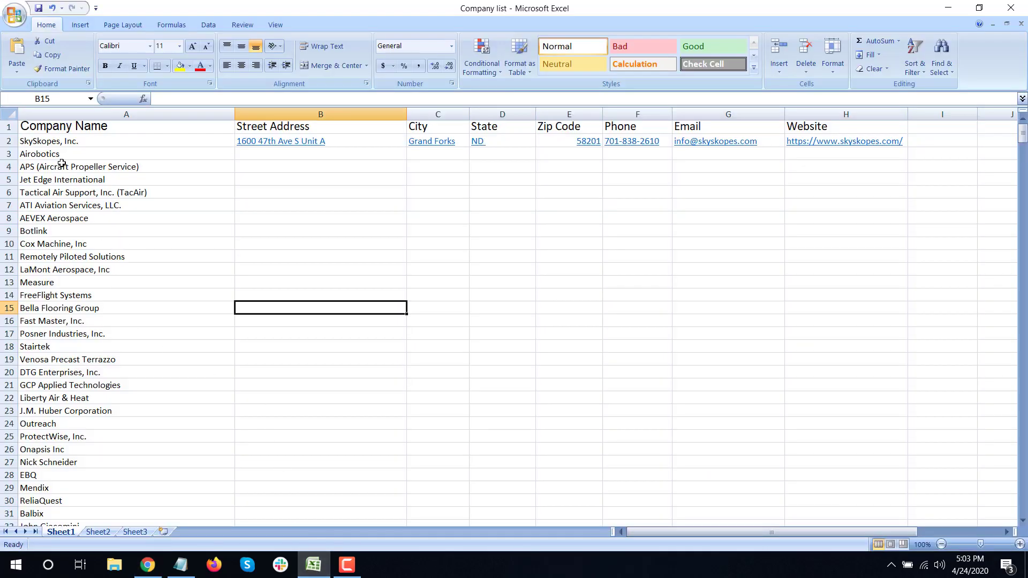
pyautogui.moveTo(63, 139); pyautogui.dragTo(123, 412)
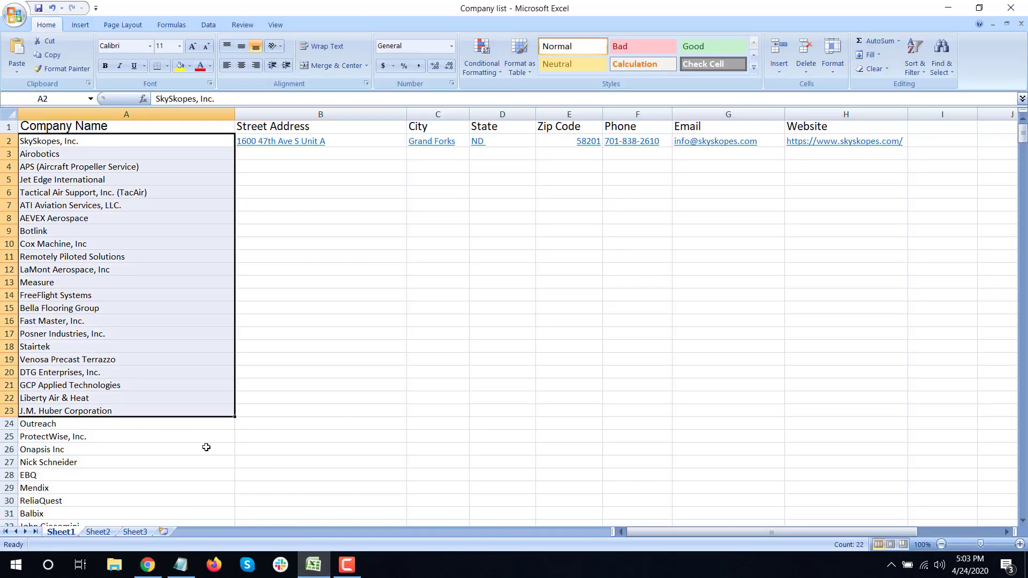
pyautogui.click(148, 565)
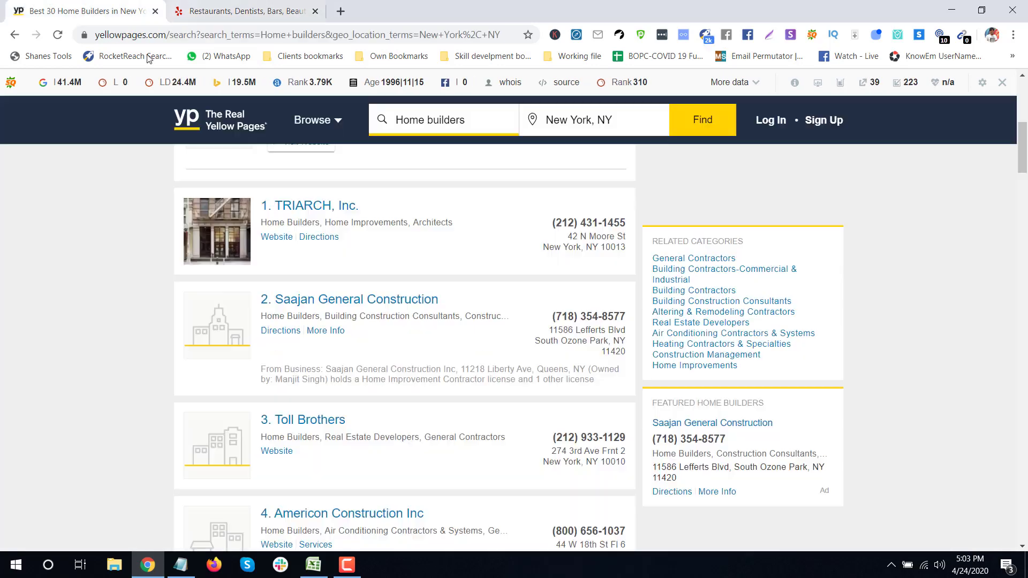
# Step: Compare the details given in the Yellow Pages home builder listings with the company list's columns
pyautogui.scroll(-5, 356, 341)
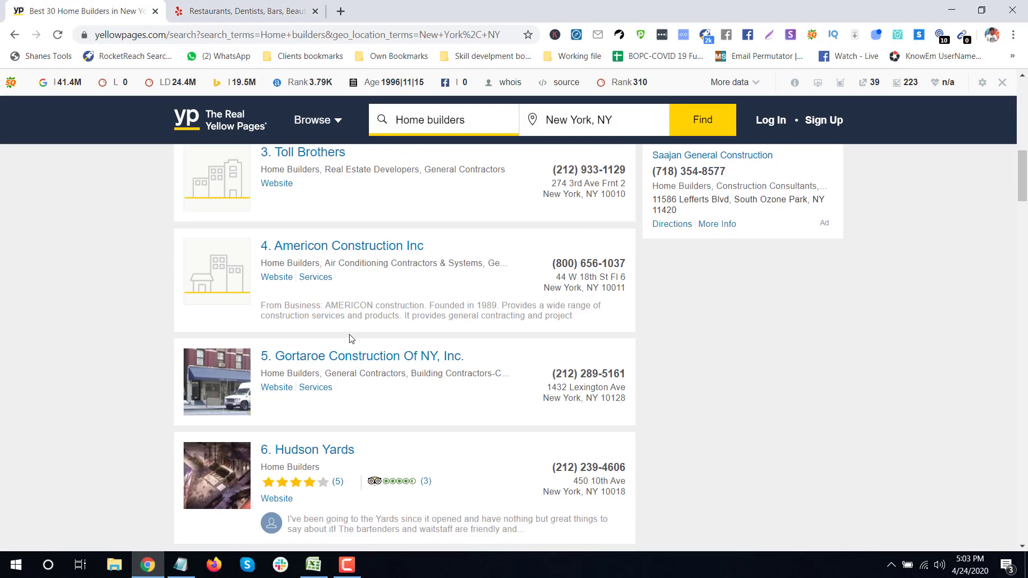
pyautogui.scroll(5, 473, 260)
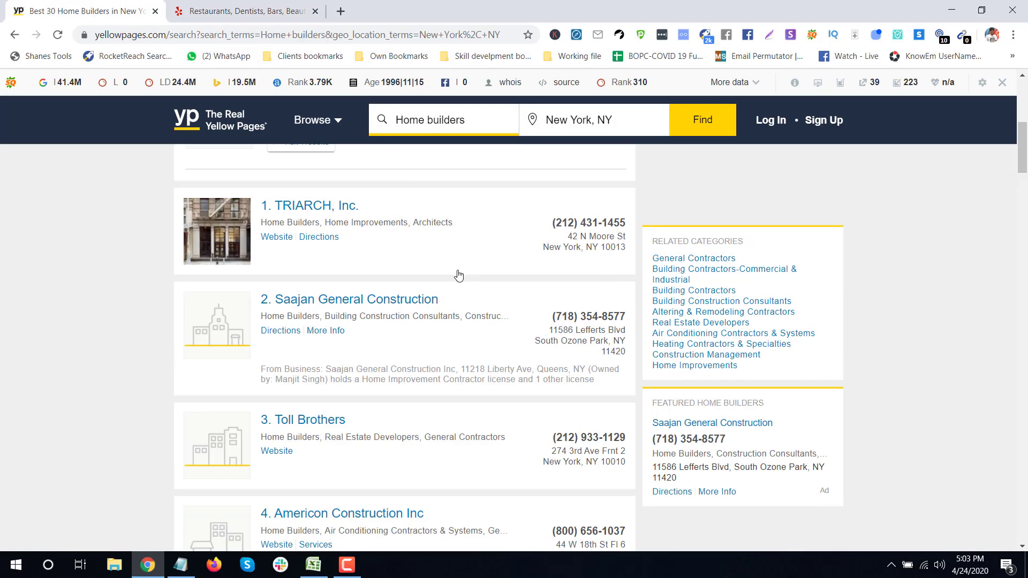
pyautogui.scroll(-6, 457, 275)
pyautogui.scroll(-9, 379, 361)
pyautogui.scroll(17, 379, 360)
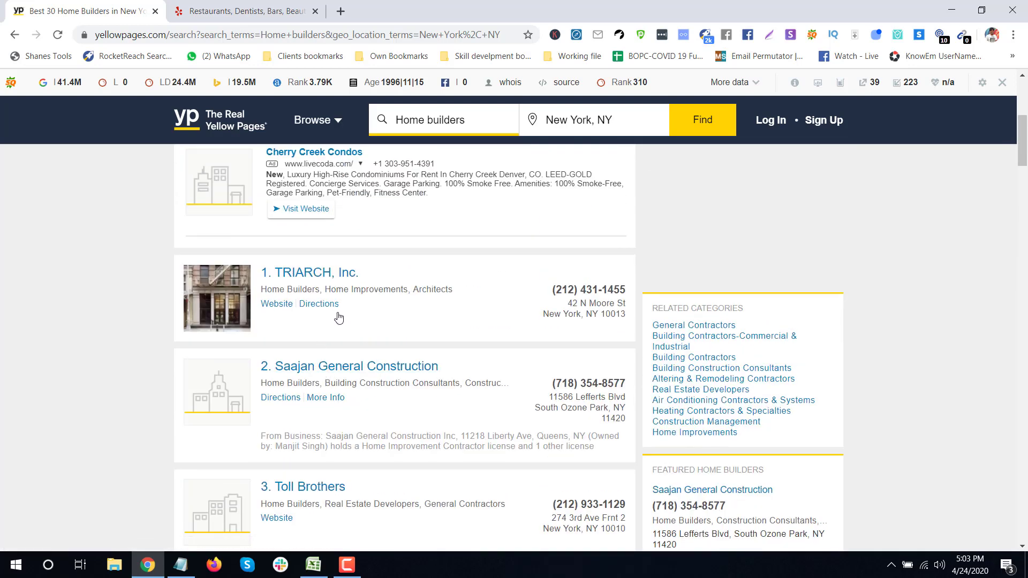
# Step: Open the TRIARCH, Inc. listing from the Yellow Pages results in a new tab and bring up its detail page
pyautogui.rightClick(342, 272)
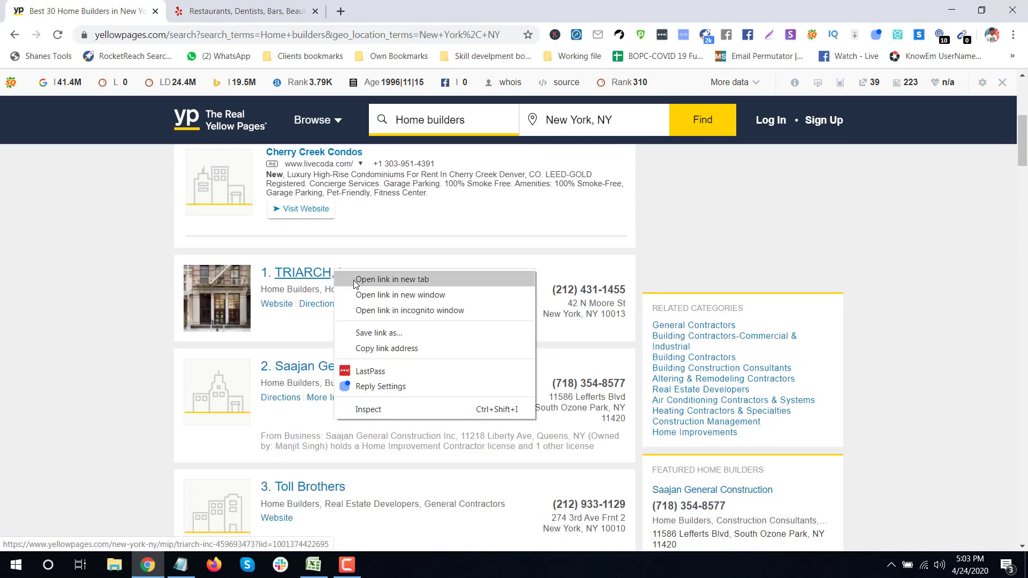
pyautogui.click(370, 276)
pyautogui.click(229, 14)
pyautogui.click(80, 11)
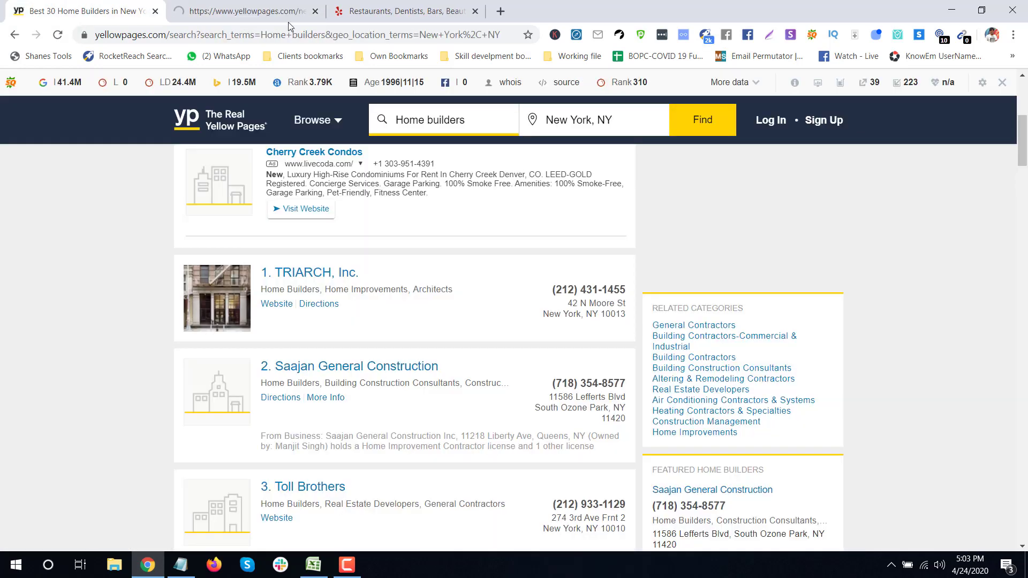
pyautogui.hotkey('ctrl', 'Tab')
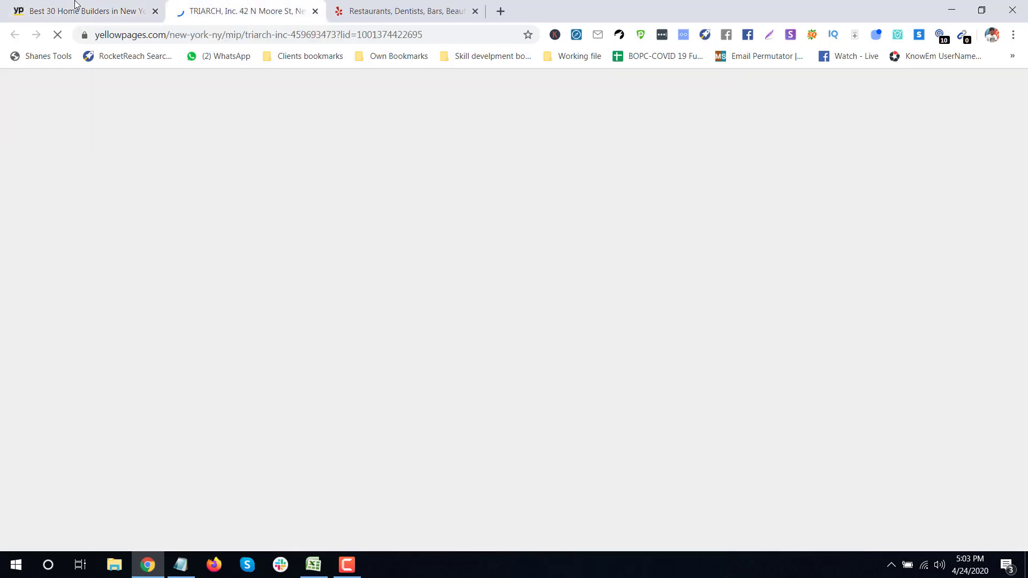
pyautogui.hotkey('ctrl', 'shift', 'Tab')
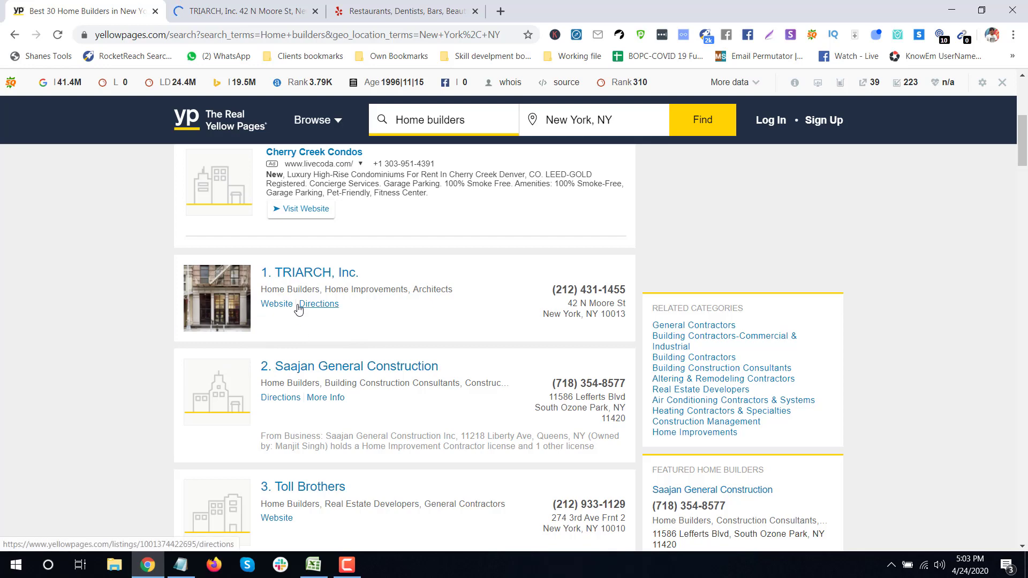
pyautogui.click(234, 5)
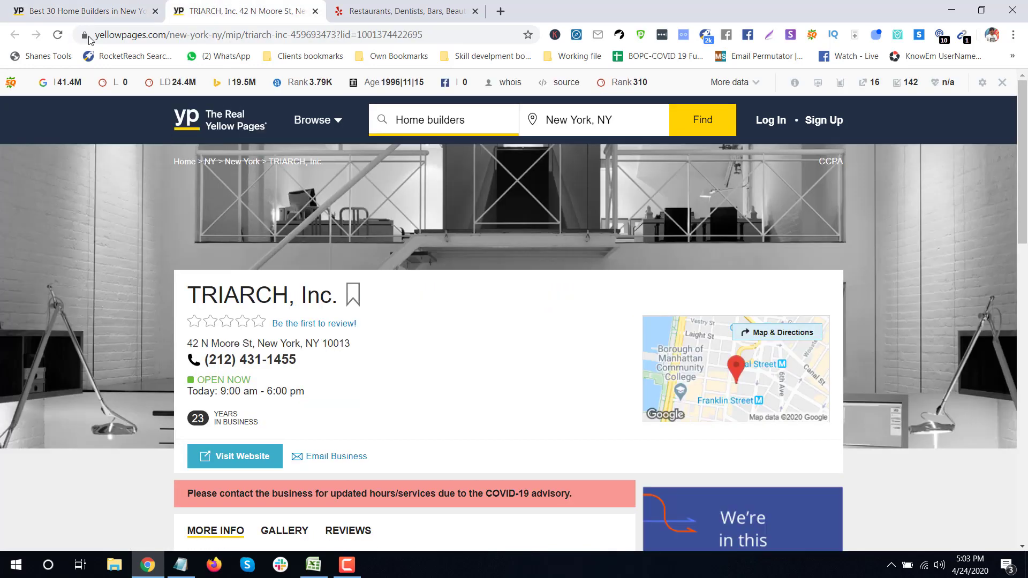
# Step: Examine the company name, street address, phone number, website and email links on the TRIARCH, Inc. listing page
pyautogui.click(132, 35)
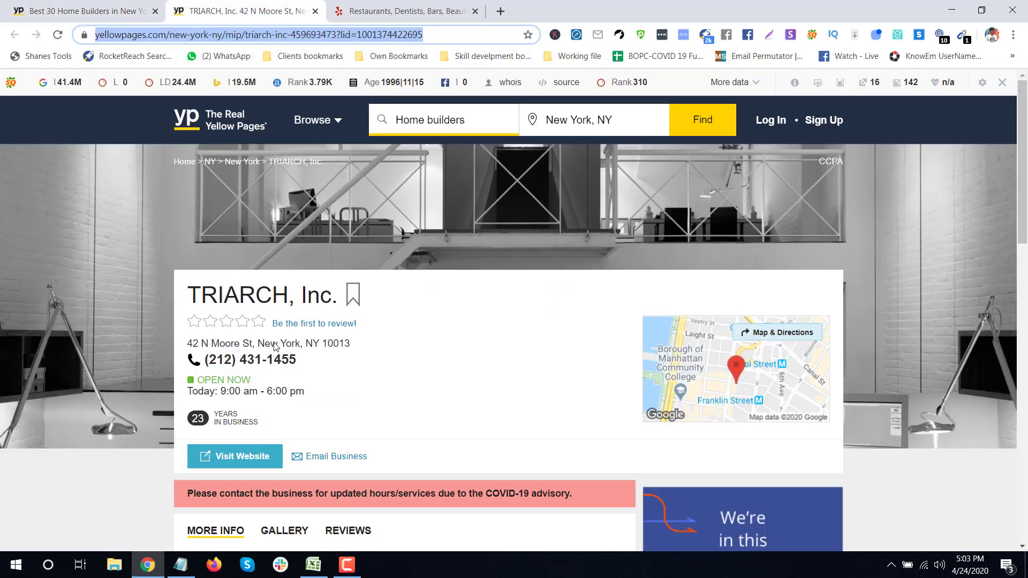
pyautogui.doubleClick(250, 294)
pyautogui.tripleClick(251, 294)
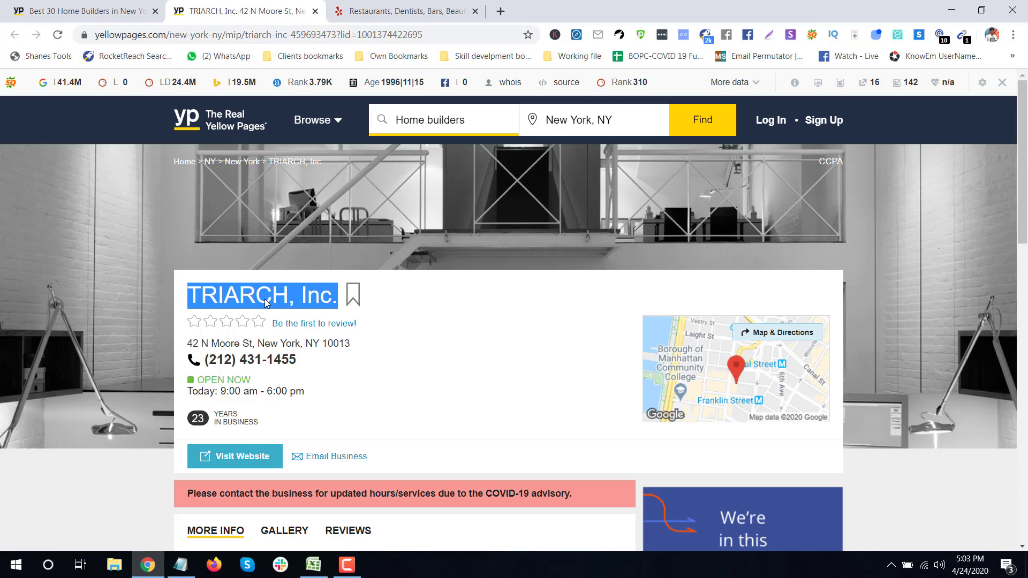
pyautogui.doubleClick(233, 298)
pyautogui.moveTo(189, 343); pyautogui.dragTo(293, 343)
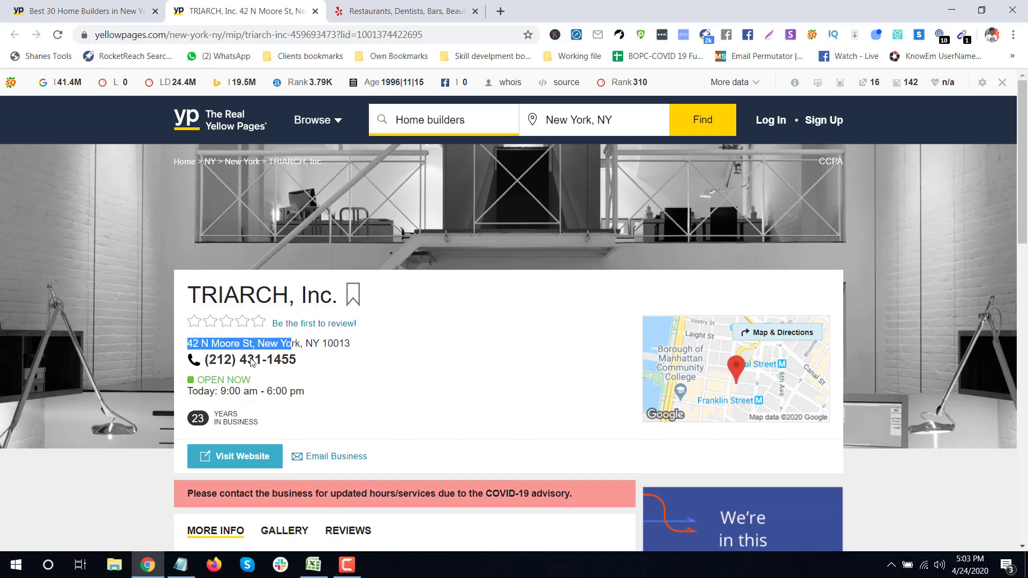
pyautogui.doubleClick(234, 360)
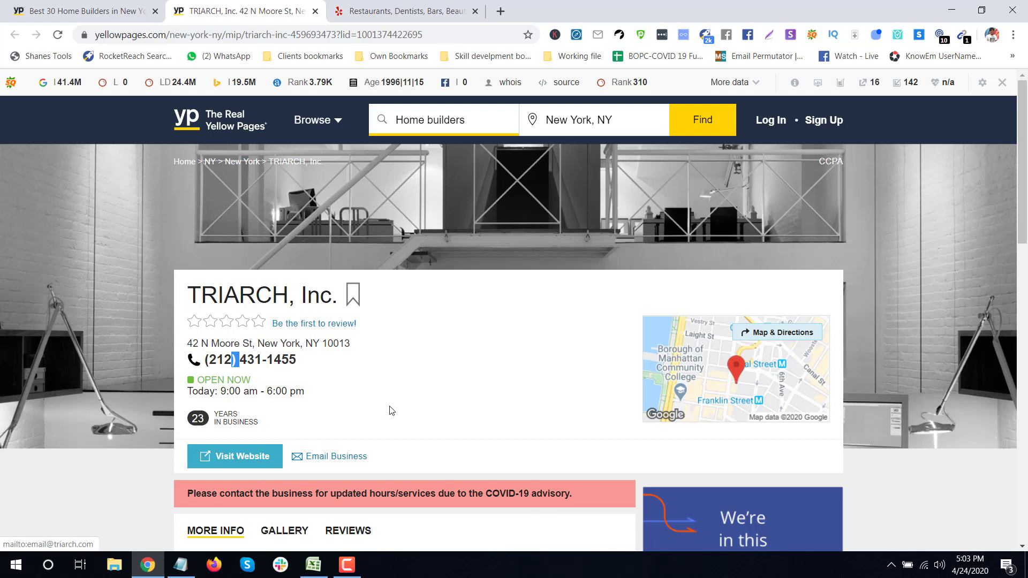
pyautogui.moveTo(189, 347); pyautogui.dragTo(321, 444)
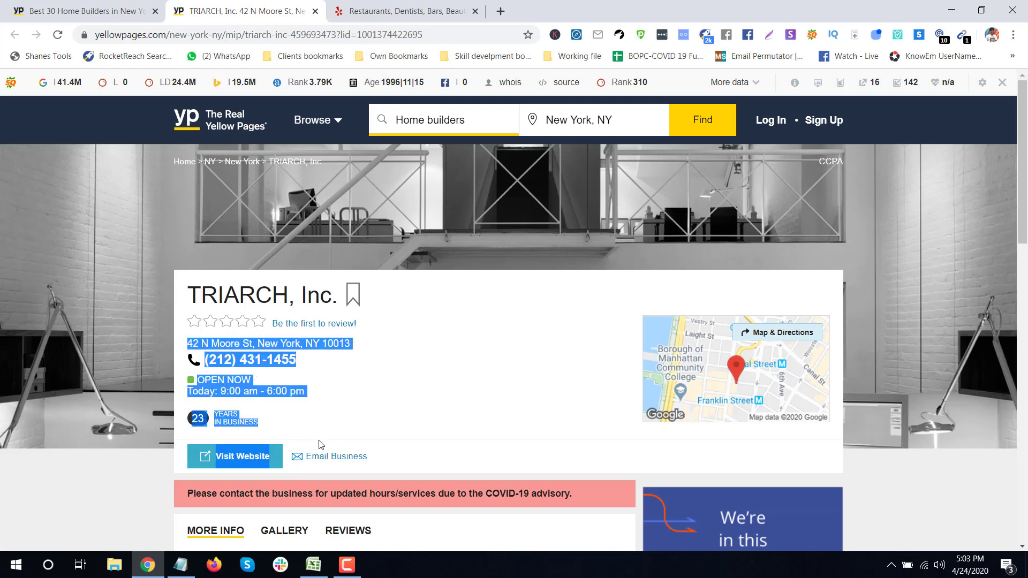
pyautogui.click(456, 396)
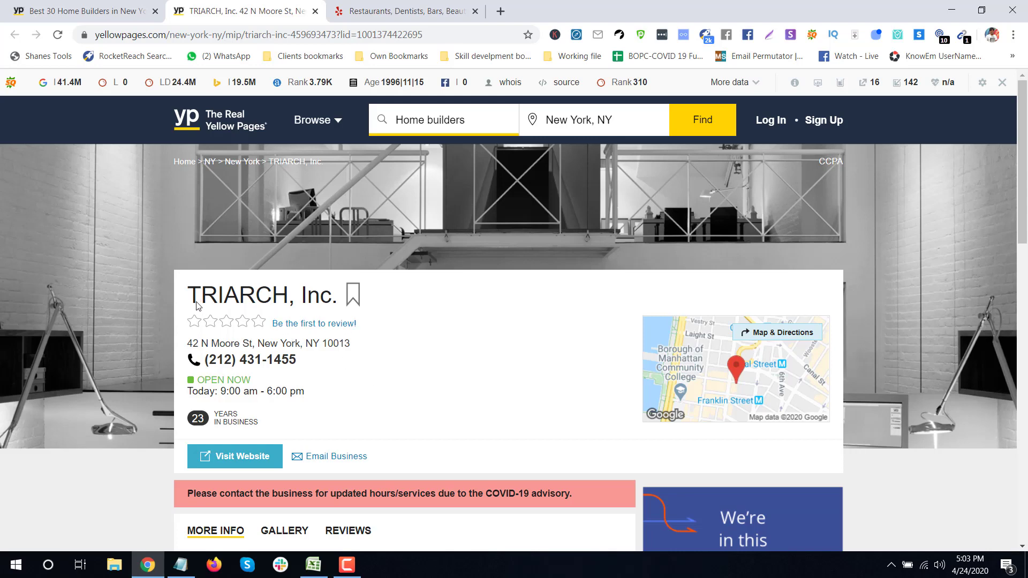
# Step: Copy the company name TRIARCH, Inc. from the listing and search Google for it in a new tab
pyautogui.moveTo(195, 297); pyautogui.dragTo(342, 298)
pyautogui.hotkey('ctrl', 'c')
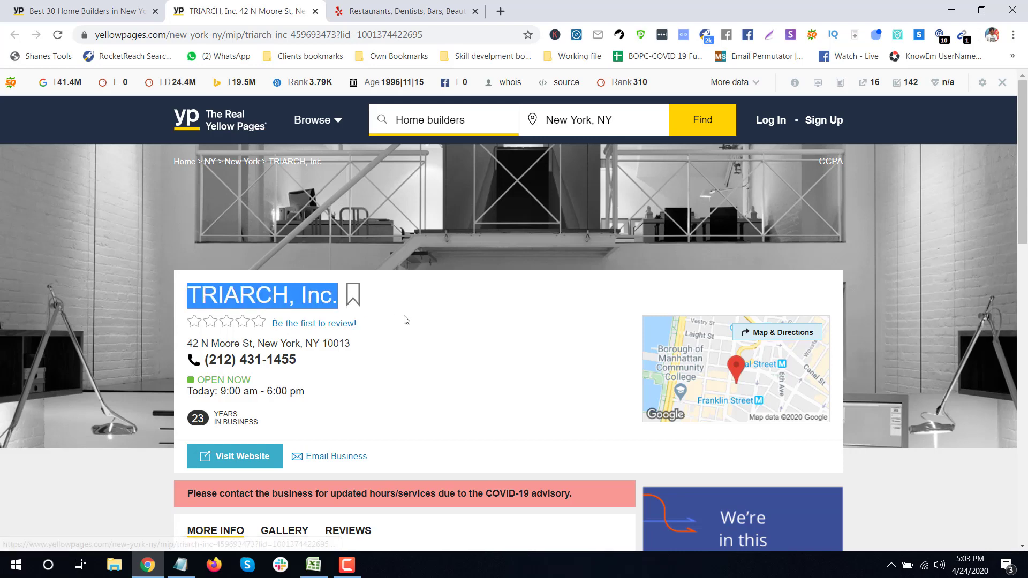
pyautogui.click(446, 12)
pyautogui.click(500, 11)
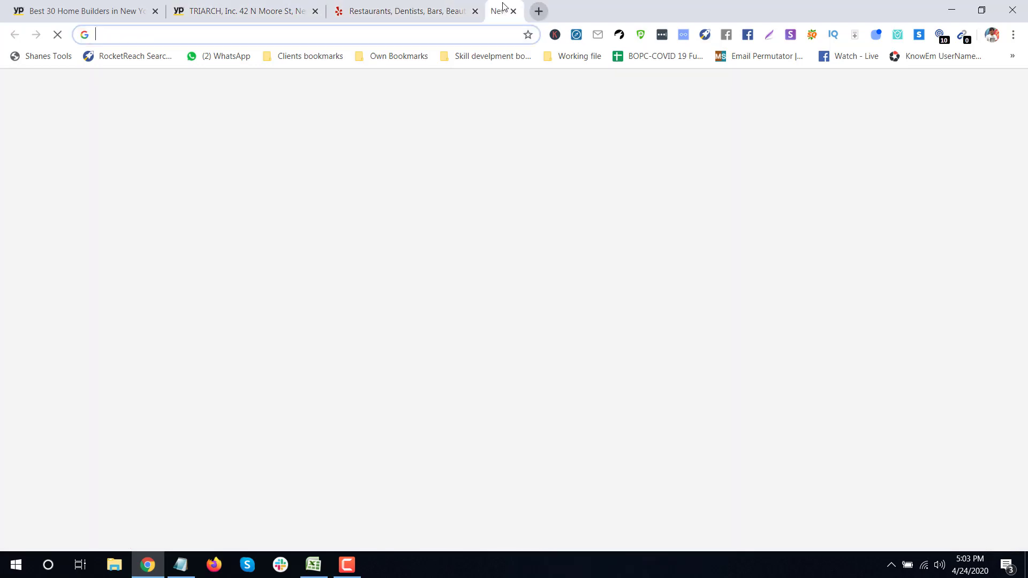
pyautogui.hotkey('ctrl', 'v')
pyautogui.press('Return')
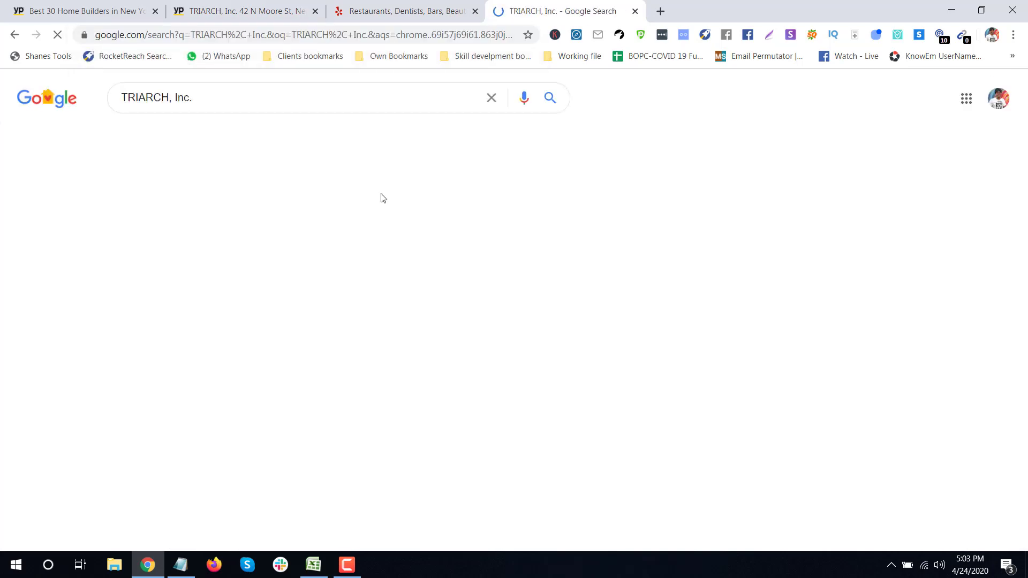
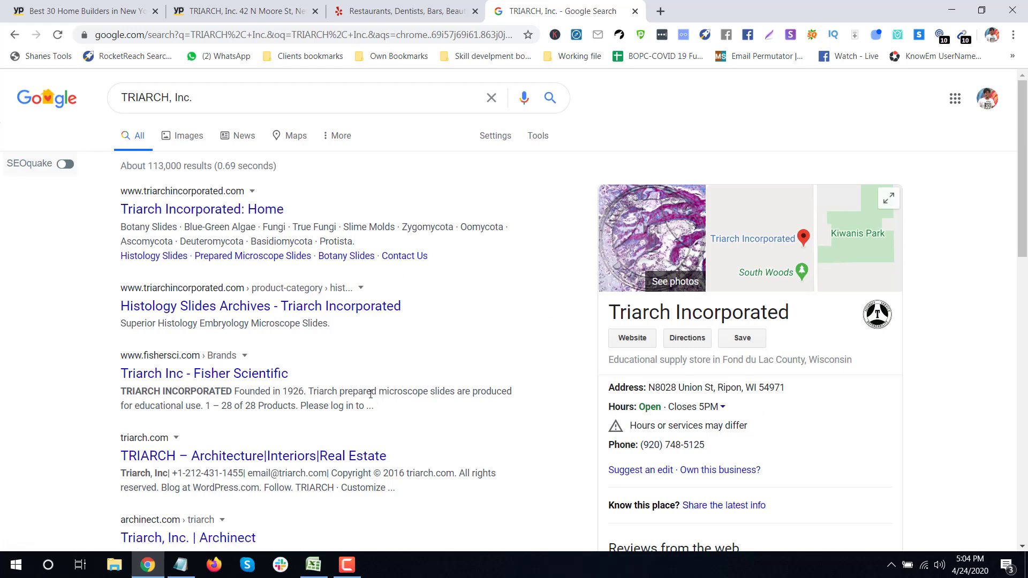
# Step: Compare the Google results for TRIARCH, Inc. with the Yellow Pages listing to identify the matching company
pyautogui.click(406, 8)
pyautogui.click(283, 8)
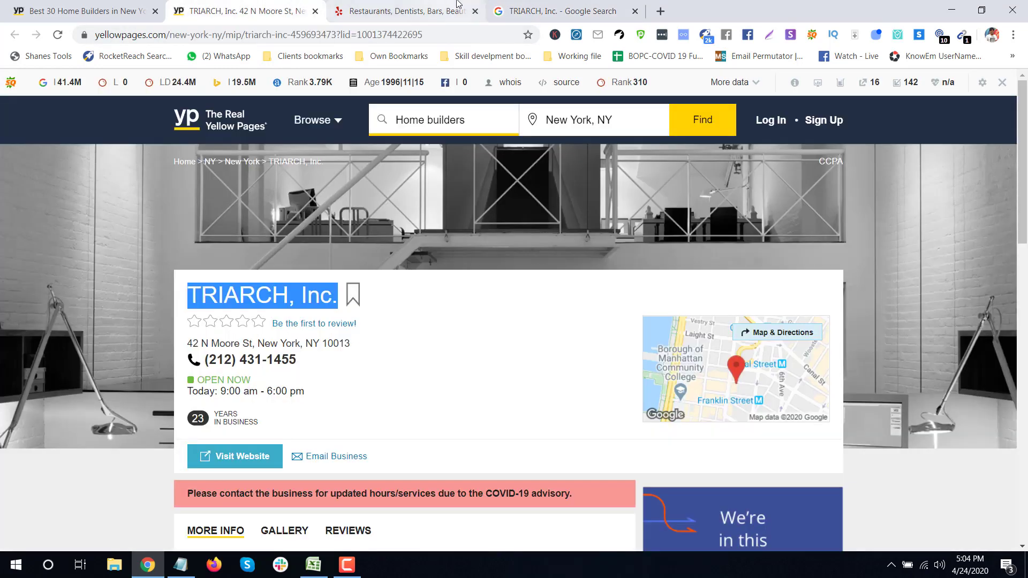
pyautogui.click(505, 6)
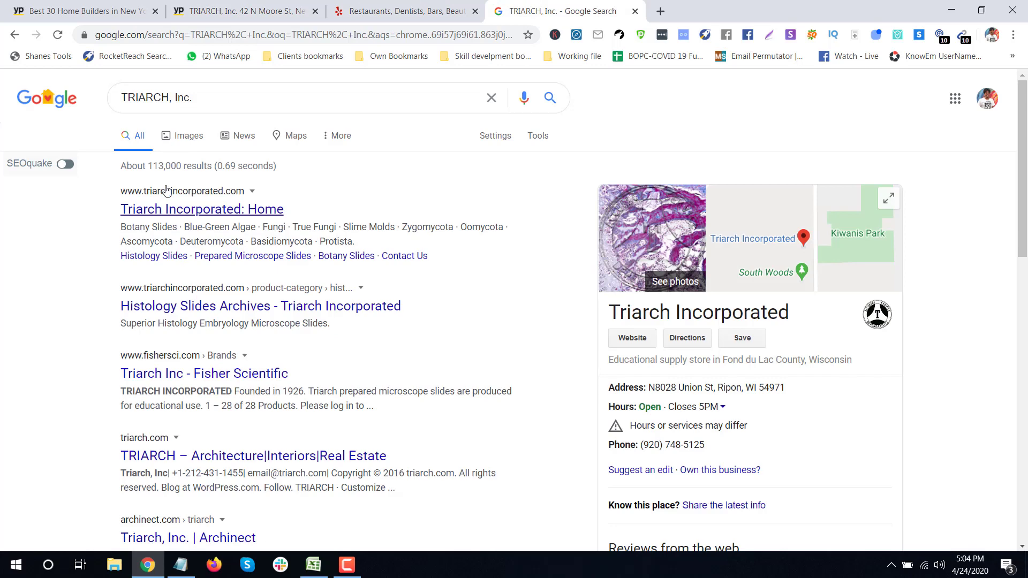
pyautogui.click(251, 10)
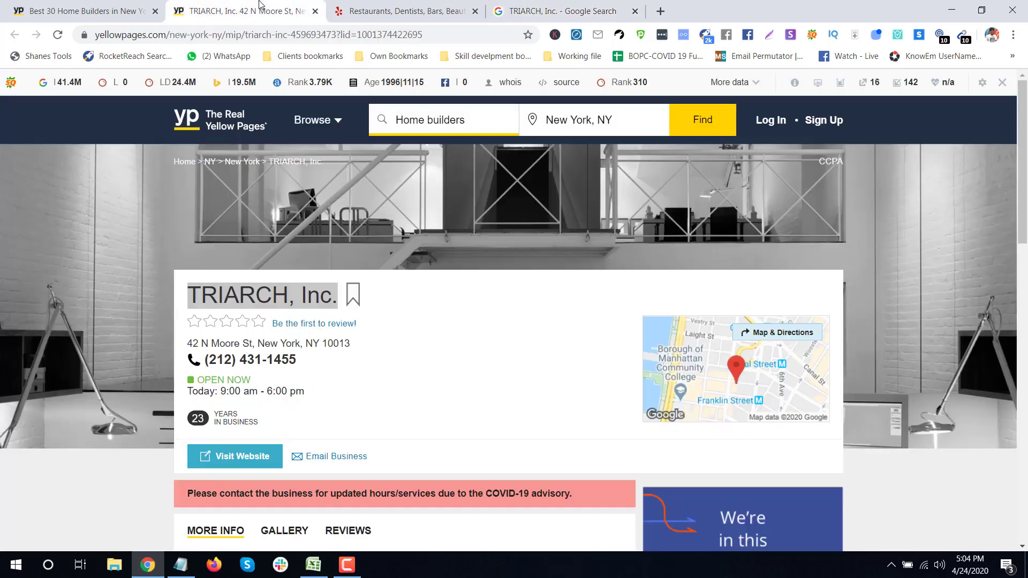
pyautogui.click(498, 13)
pyautogui.scroll(-2, 157, 338)
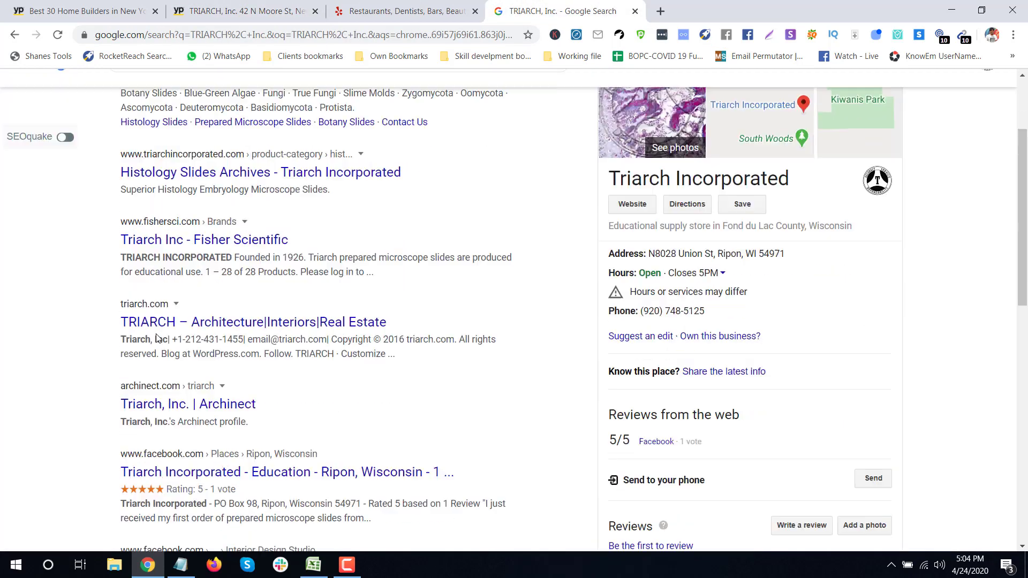
pyautogui.scroll(-2, 158, 339)
pyautogui.scroll(5, 153, 359)
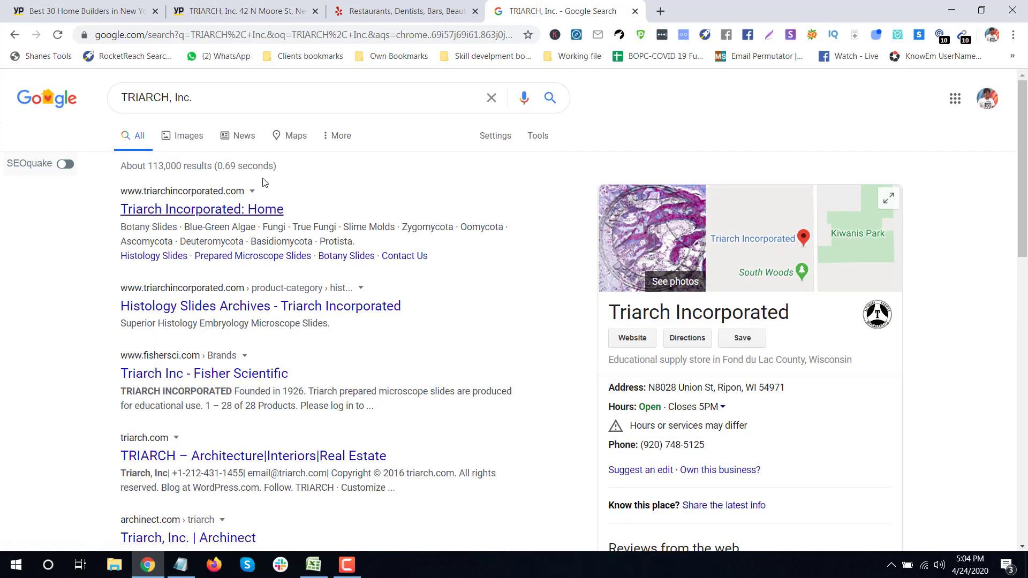
# Step: Narrow the Google search to "TRIARCH, Inc. new york"
pyautogui.click(331, 105)
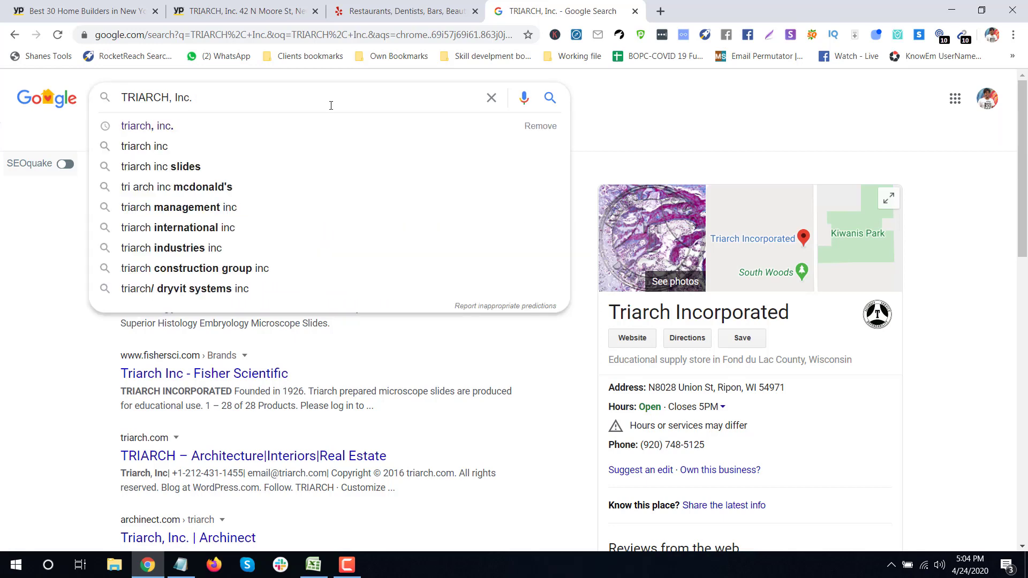
pyautogui.write('ne')
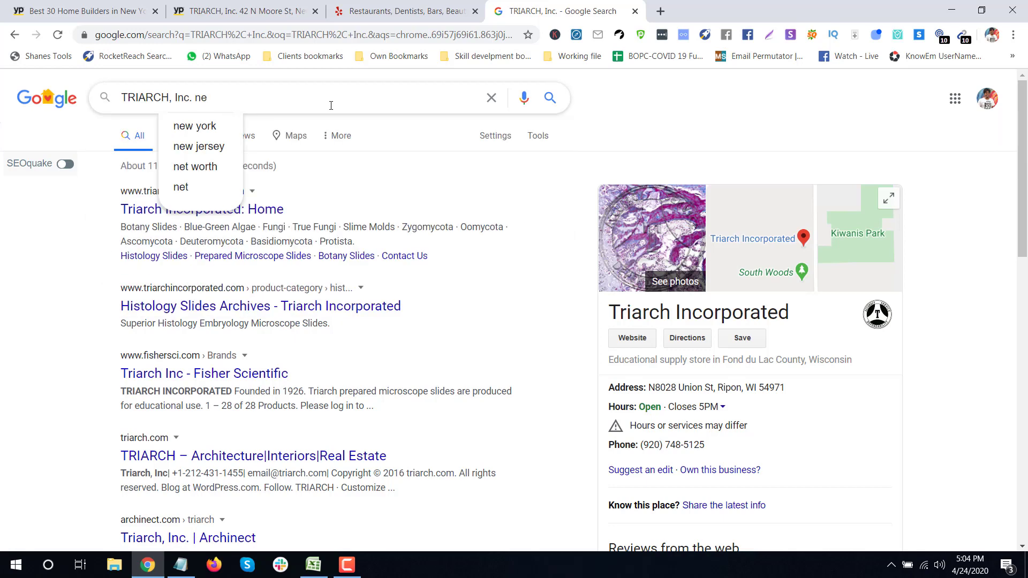
pyautogui.write('w york')
pyautogui.press('Return')
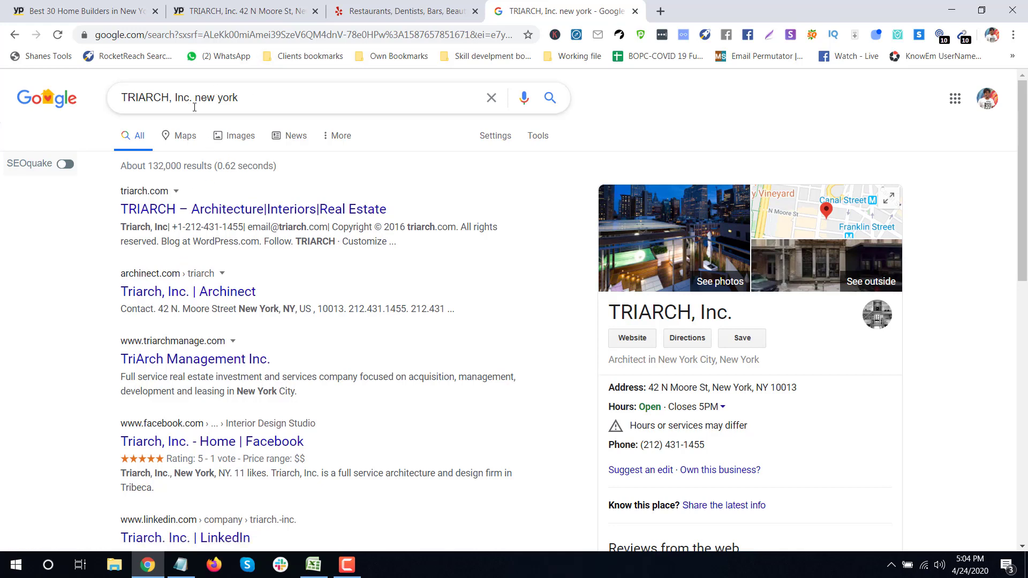
# Step: Remove "new york" from the query and rerun the search for TRIARCH, Inc. alone
pyautogui.moveTo(198, 104); pyautogui.dragTo(316, 102)
pyautogui.press('BackSpace')
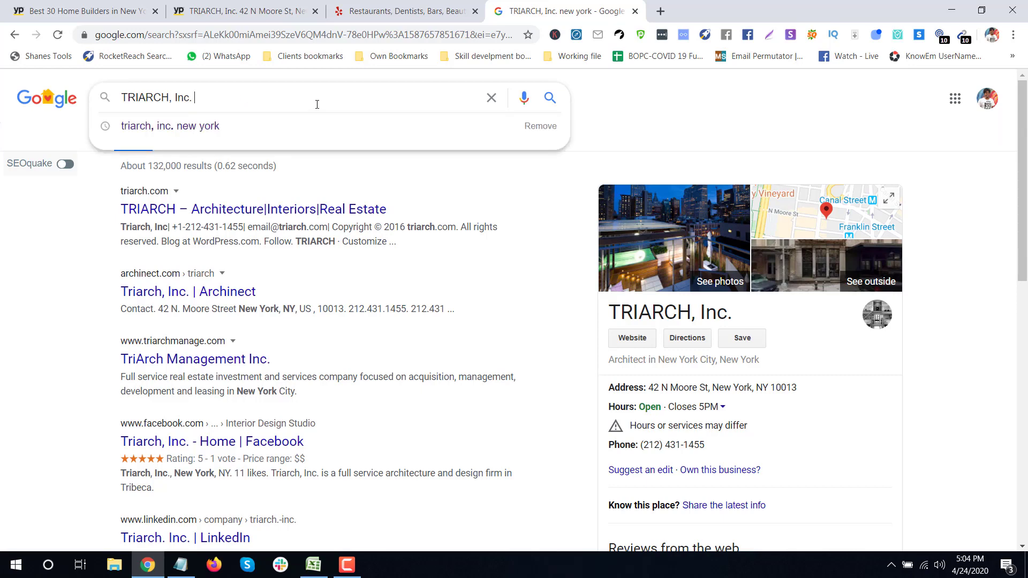
pyautogui.press('Return')
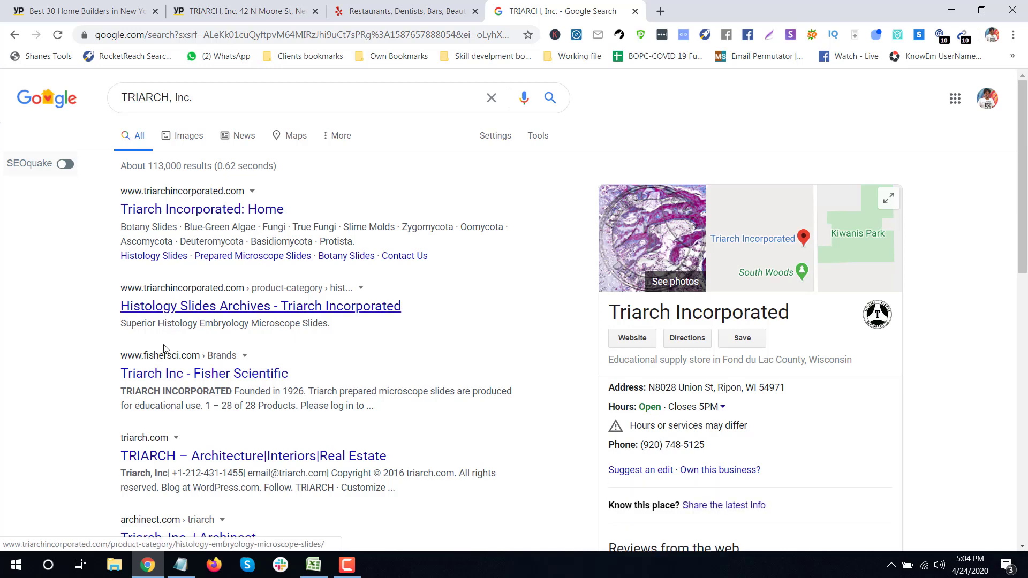
# Step: Add "new york" back to the company name in the query and rerun the search
pyautogui.click(248, 106)
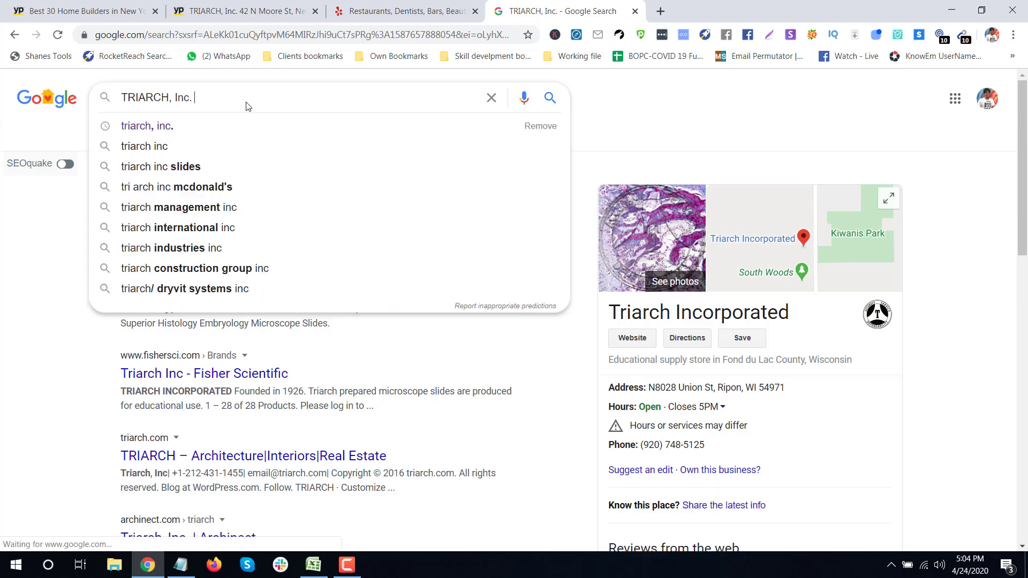
pyautogui.write('n')
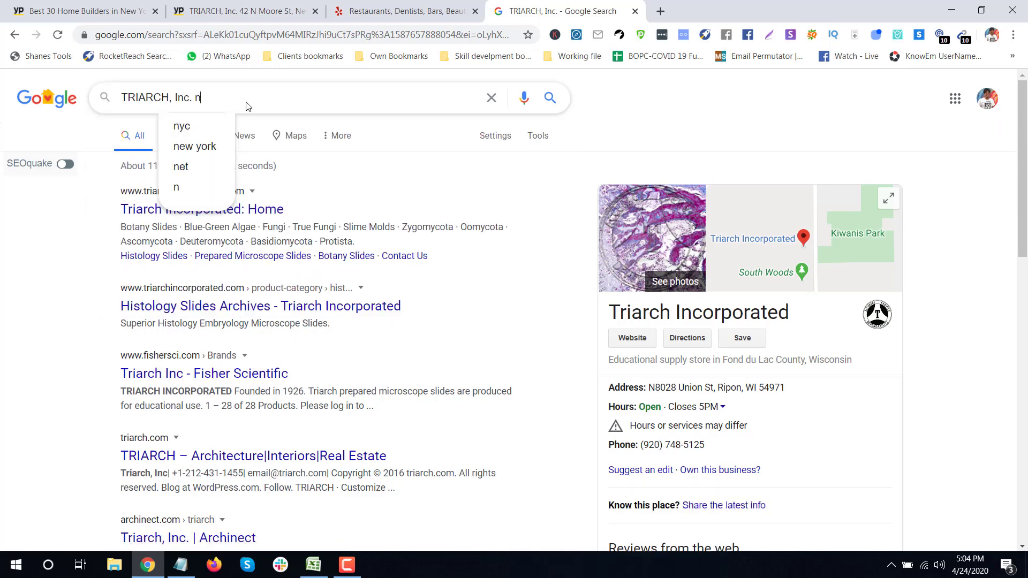
pyautogui.write('ew york')
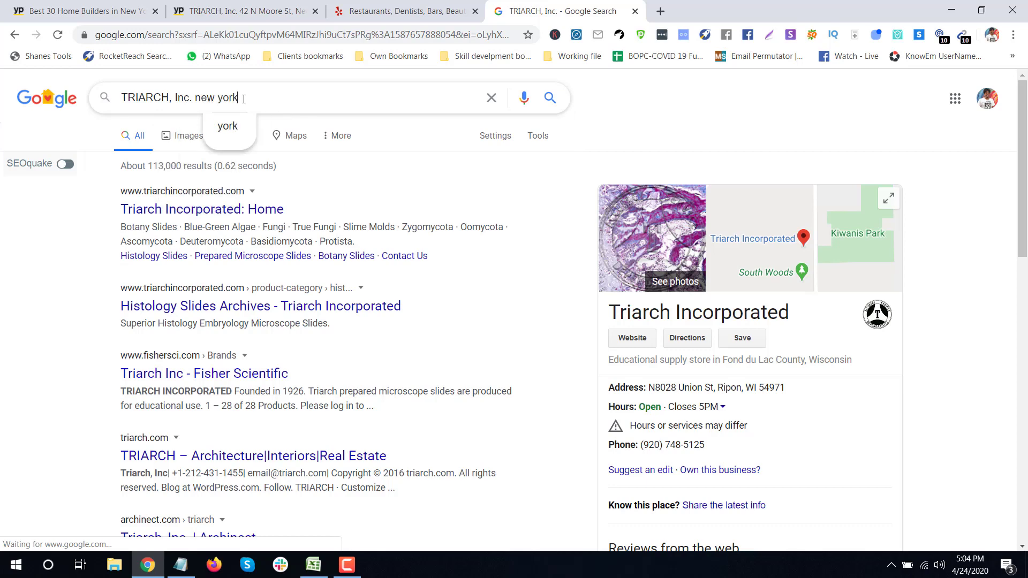
pyautogui.press('Return')
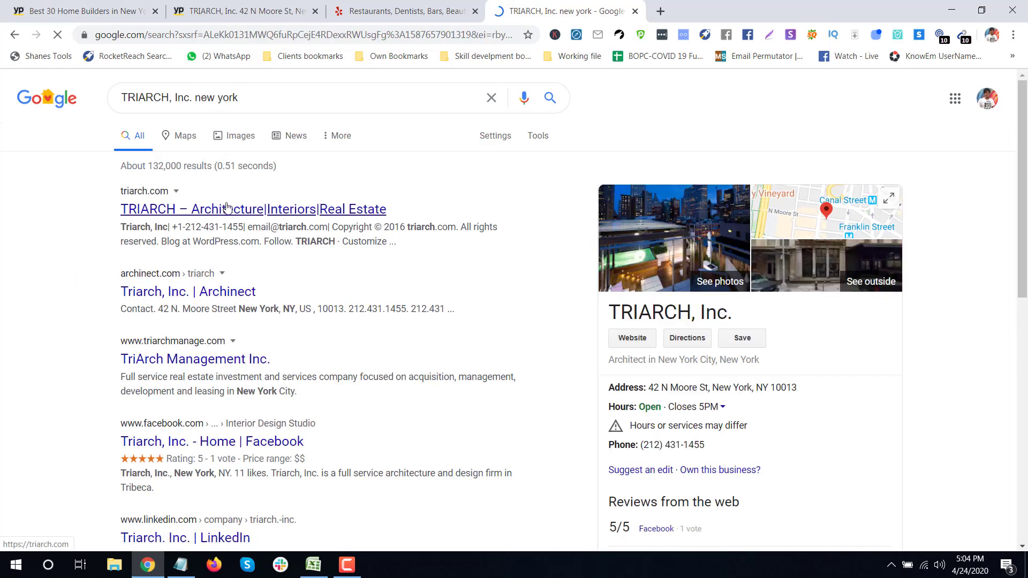
# Step: Open the triarch.com search result in a new tab, switch to it and select its web address
pyautogui.rightClick(219, 208)
pyautogui.click(257, 217)
pyautogui.click(779, 4)
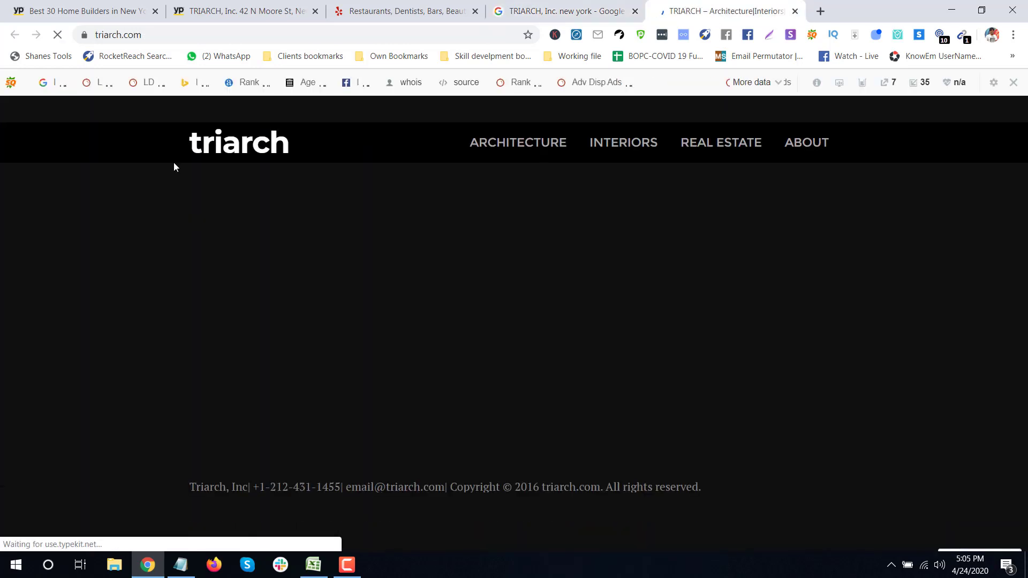
pyautogui.click(123, 34)
# Step: Check the Company list columns in Excel, then return to the triarch.com site in Chrome
pyautogui.click(310, 568)
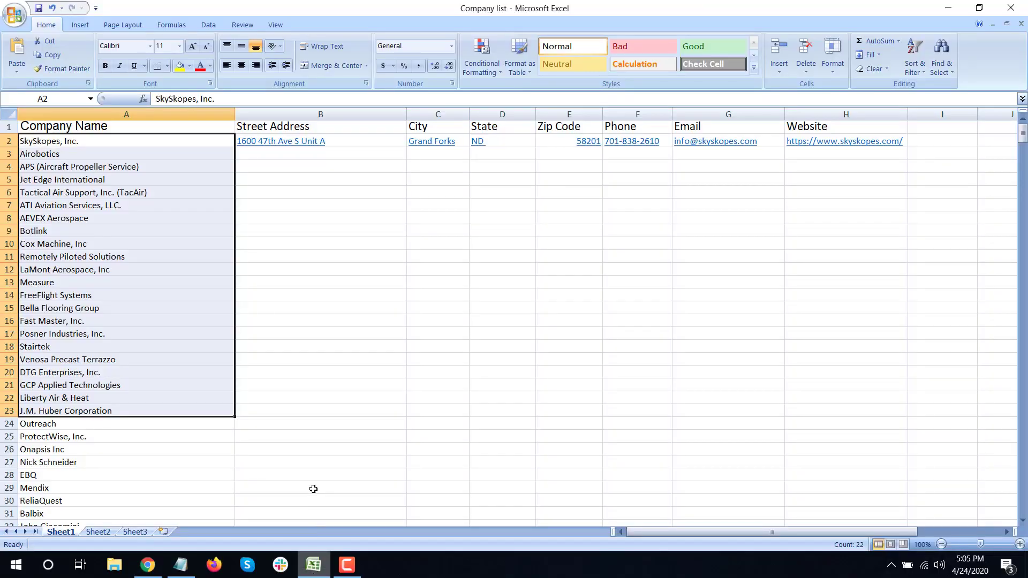
pyautogui.click(399, 271)
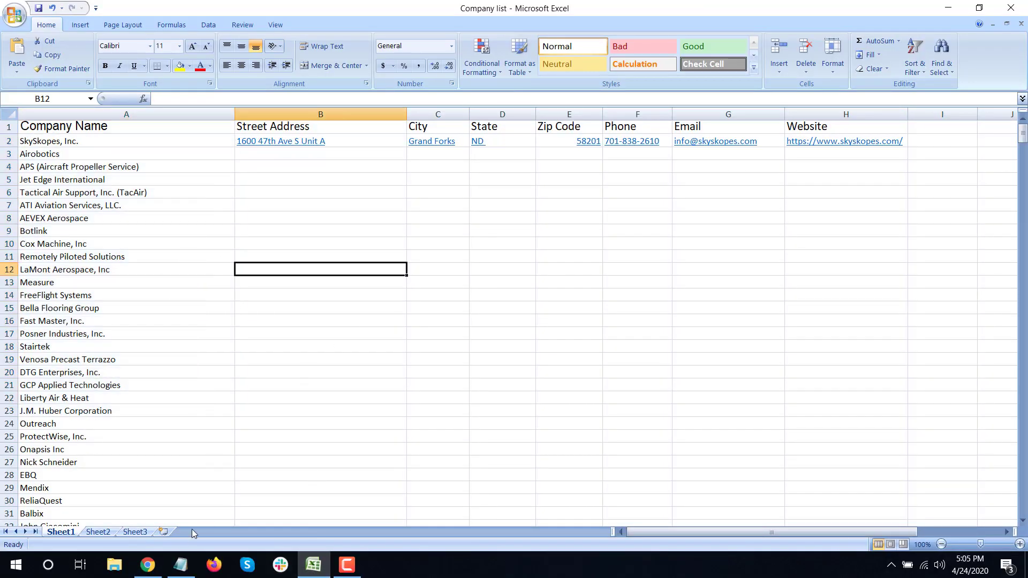
pyautogui.click(148, 565)
pyautogui.moveTo(789, 152)
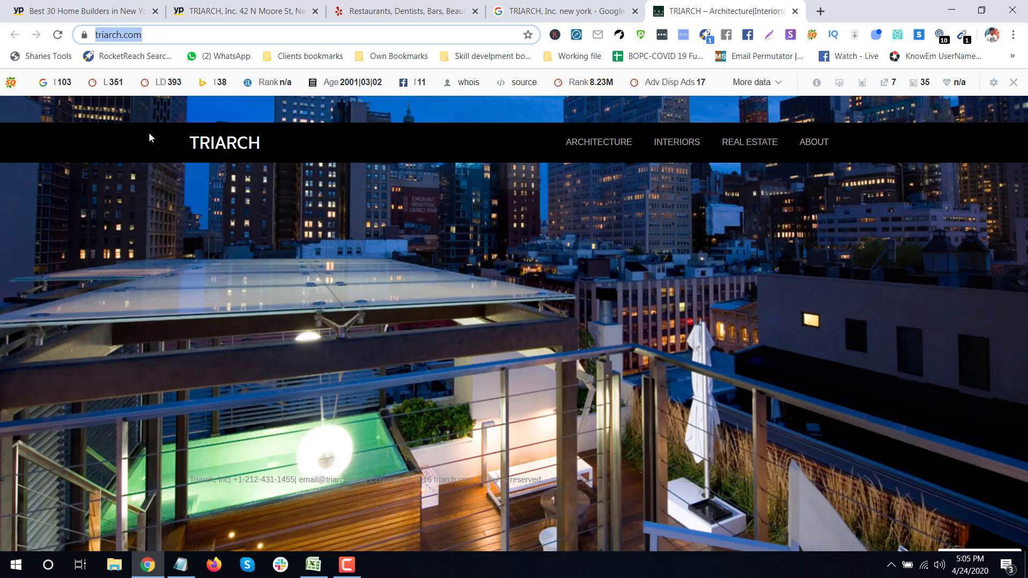
# Step: Go back to the Yellow Pages home builders results, then switch to the Company list workbook in Excel
pyautogui.click(236, 11)
pyautogui.click(80, 10)
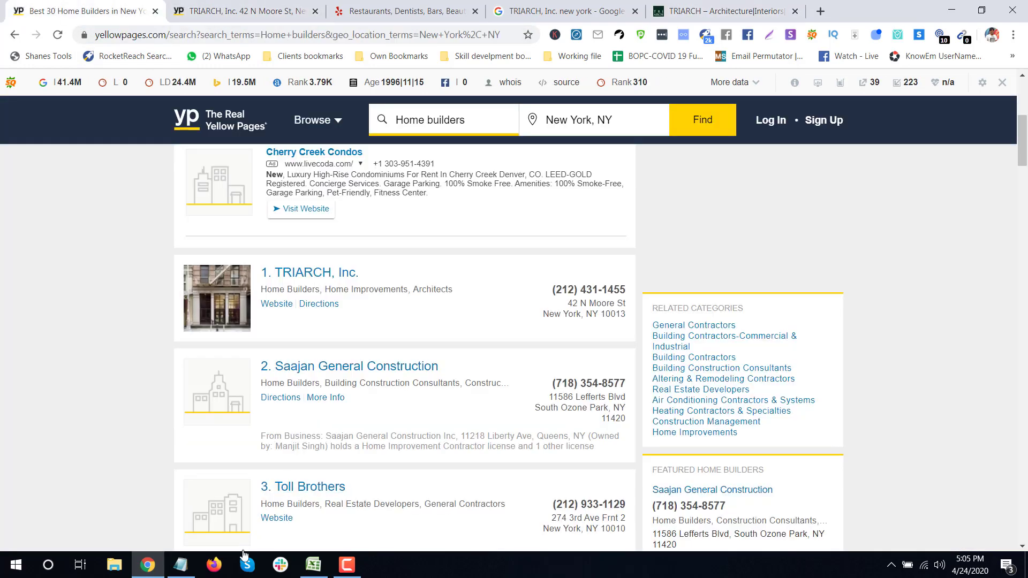
pyautogui.click(313, 565)
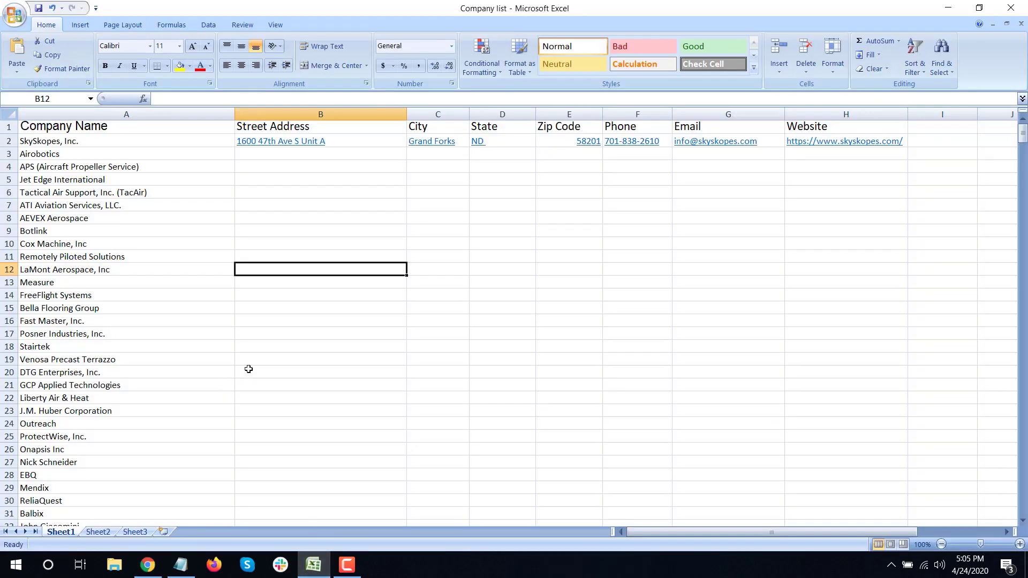
# Step: Review the Yellow Pages home builder listings in Chrome and check them against the Company list columns in Excel
pyautogui.click(152, 563)
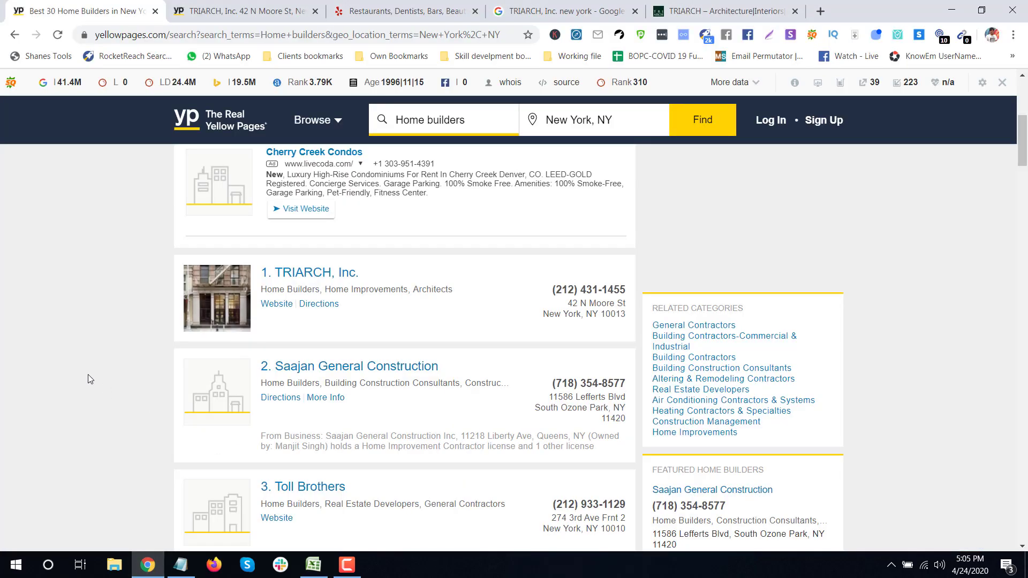
pyautogui.scroll(-4, 139, 322)
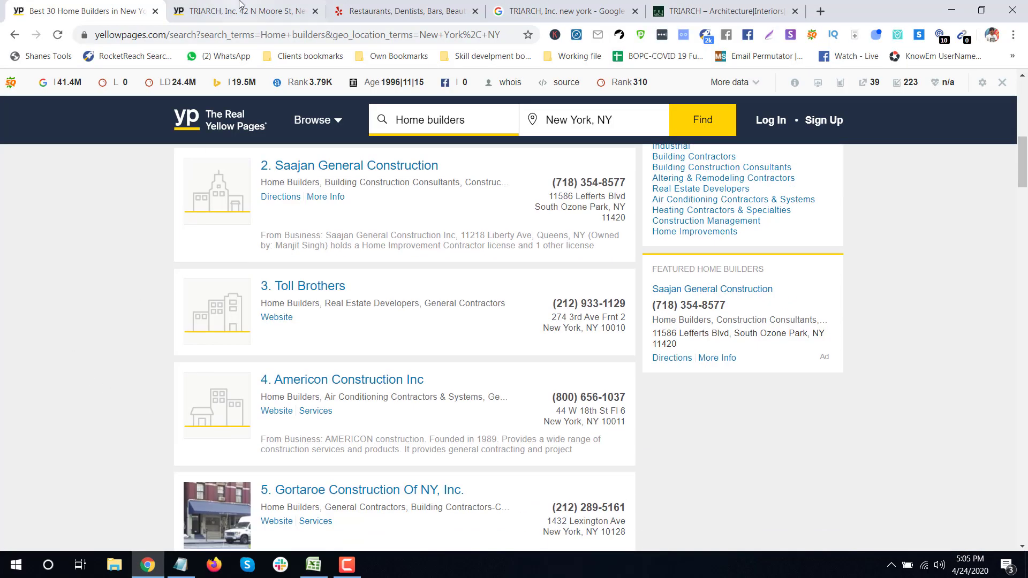
pyautogui.scroll(-3, 154, 355)
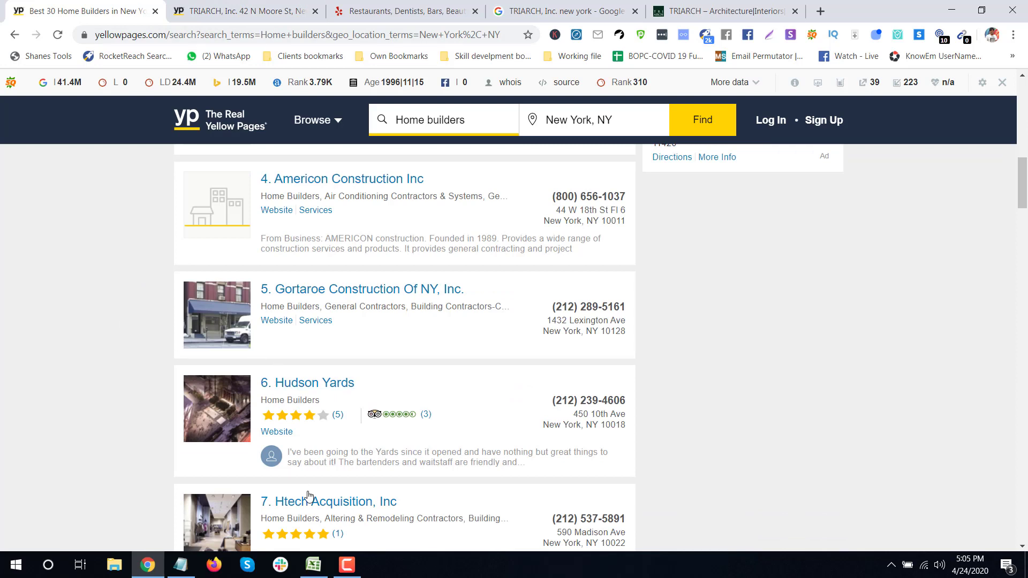
pyautogui.click(313, 565)
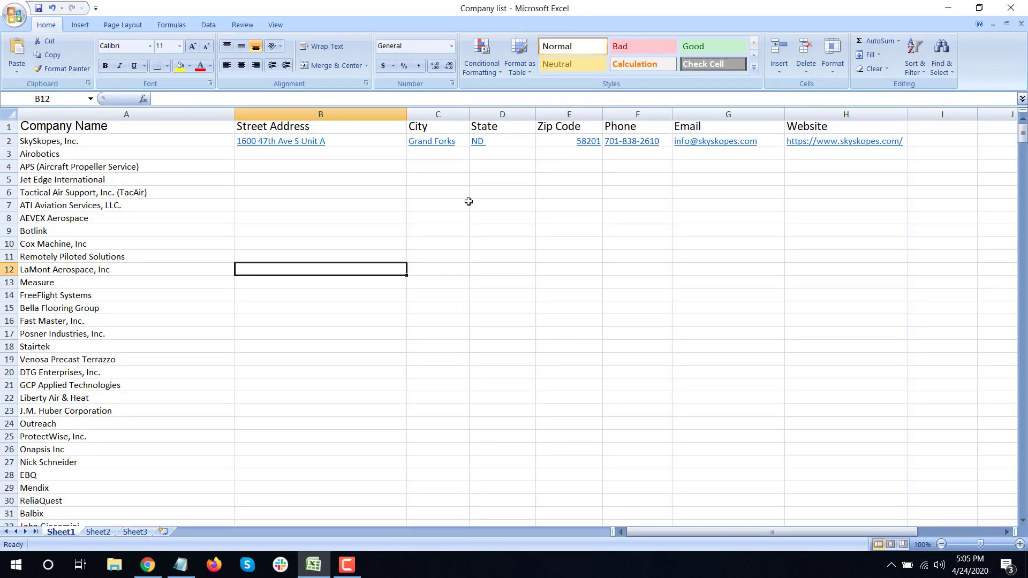
# Step: Examine the sponsored and numbered home builder listings in Chrome, then select the Company Name column in the Excel workbook
pyautogui.click(148, 565)
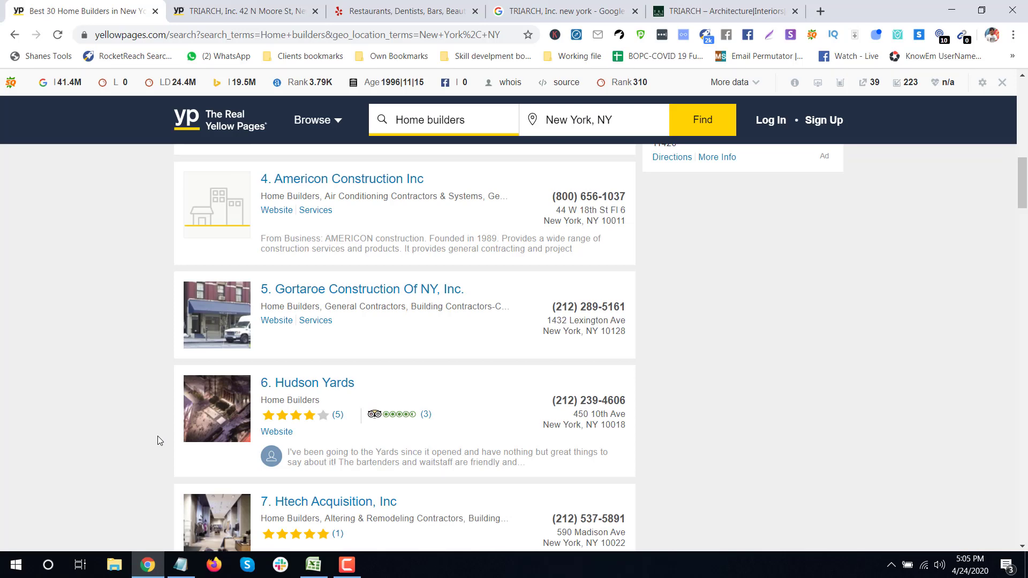
pyautogui.scroll(-5, 121, 420)
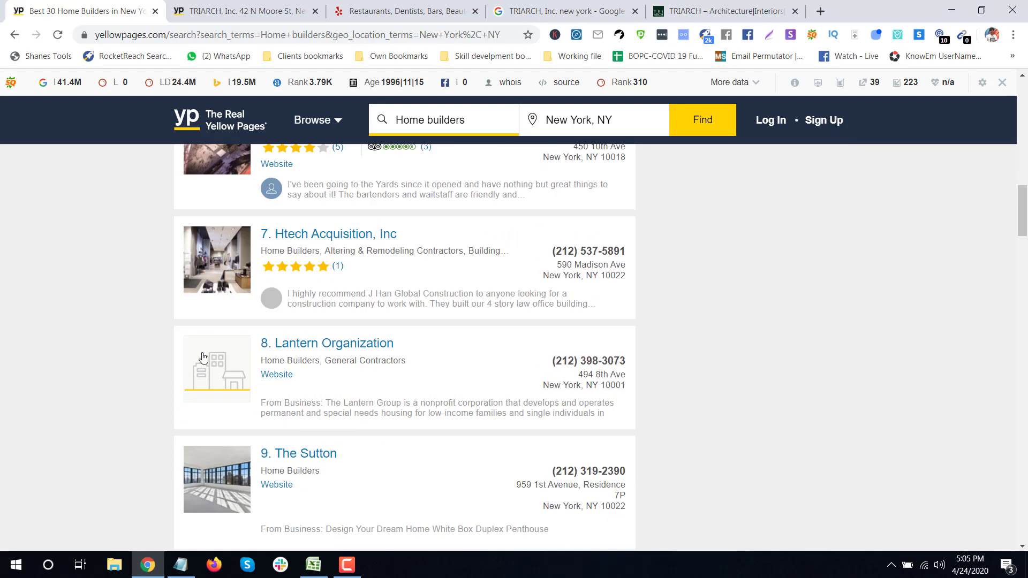
pyautogui.scroll(8, 381, 254)
pyautogui.scroll(5, 283, 228)
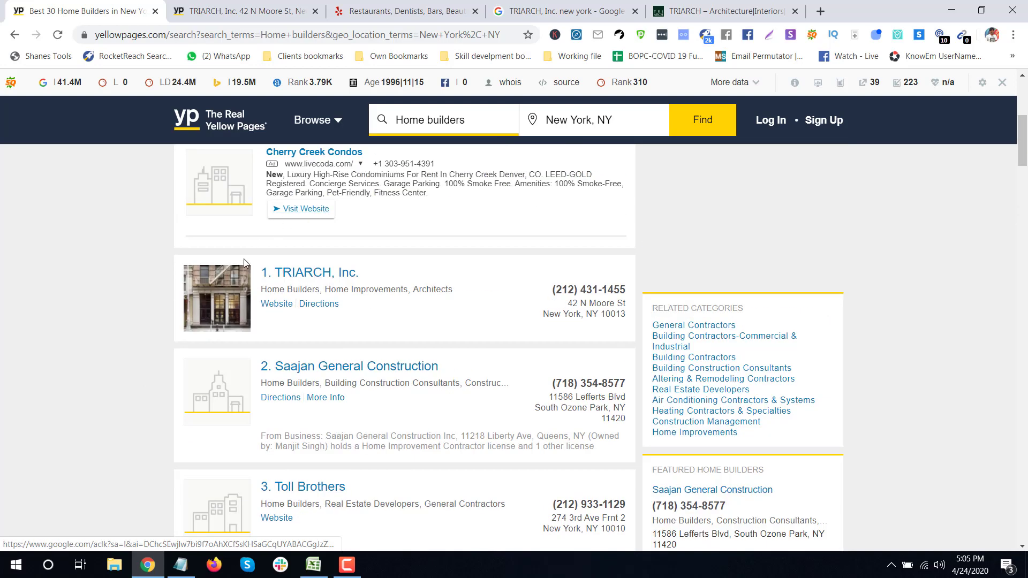
pyautogui.scroll(5, 375, 225)
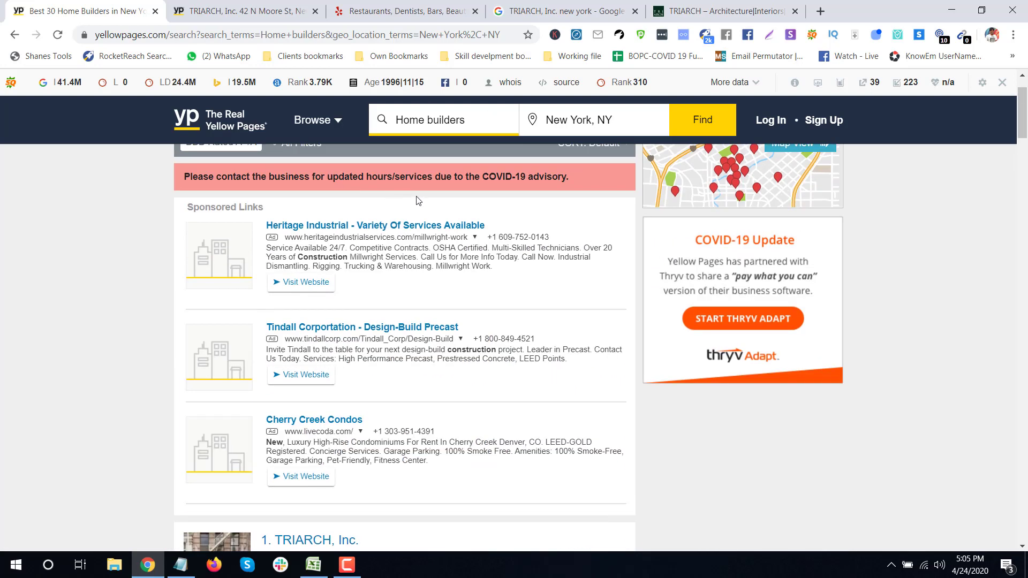
pyautogui.scroll(-5, 241, 229)
pyautogui.scroll(-3, 359, 251)
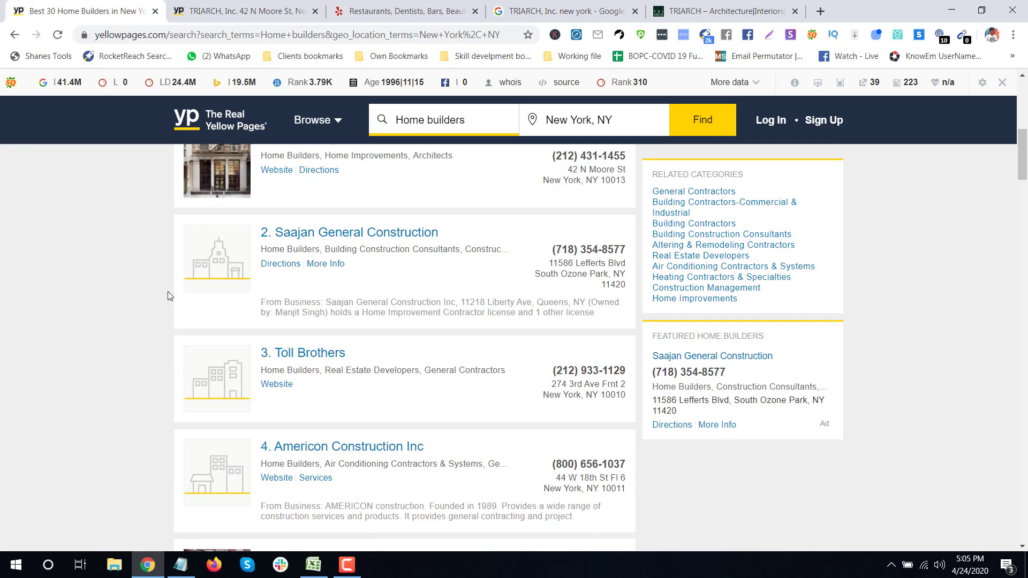
pyautogui.scroll(8, 156, 320)
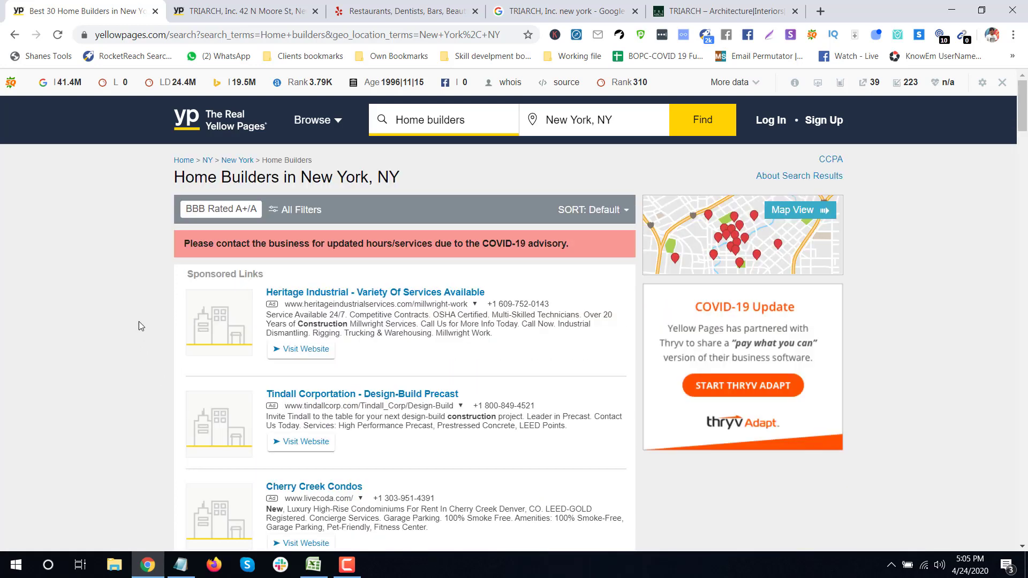
pyautogui.click(313, 565)
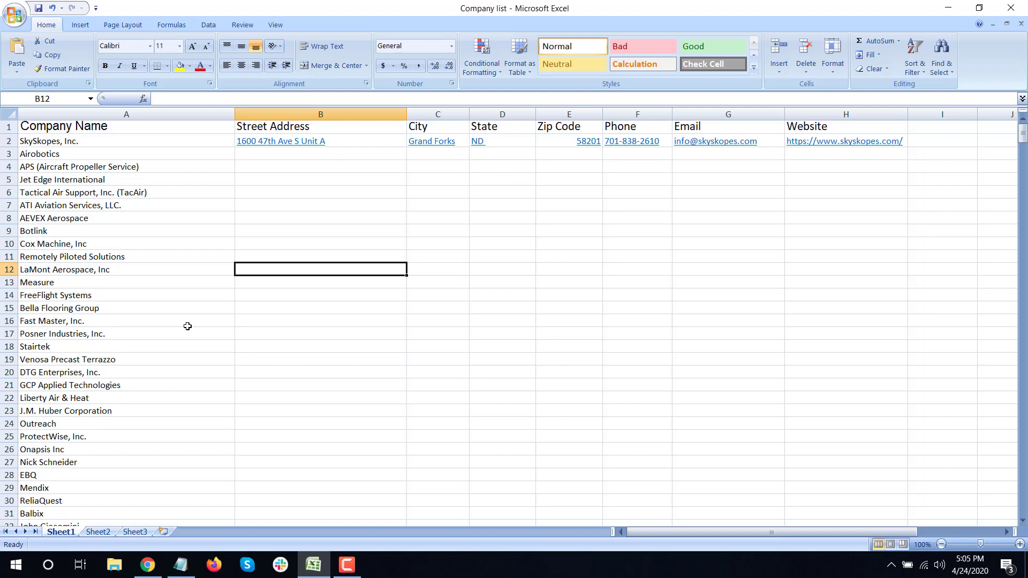
pyautogui.click(95, 114)
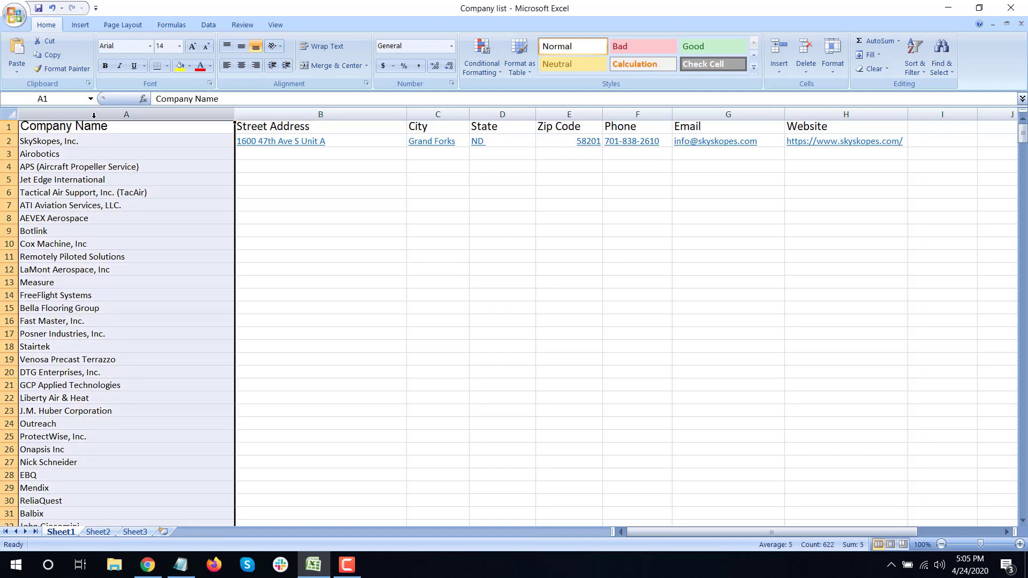
# Step: Switch to Notepad and delete the whole note with the New York location and home builder lines
pyautogui.click(180, 565)
pyautogui.click(303, 157)
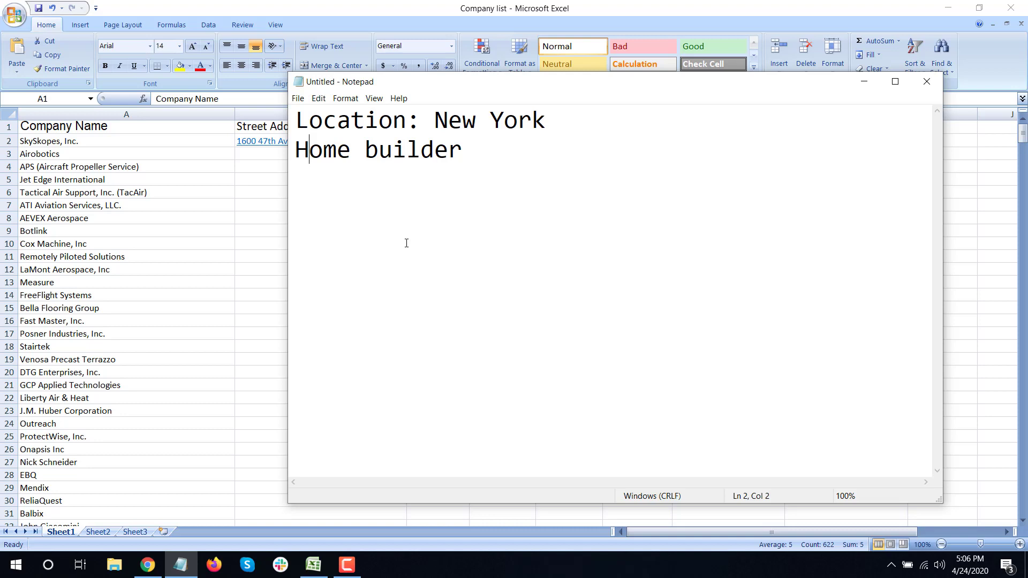
pyautogui.click(468, 156)
pyautogui.moveTo(479, 161); pyautogui.dragTo(279, 118)
pyautogui.press('Delete')
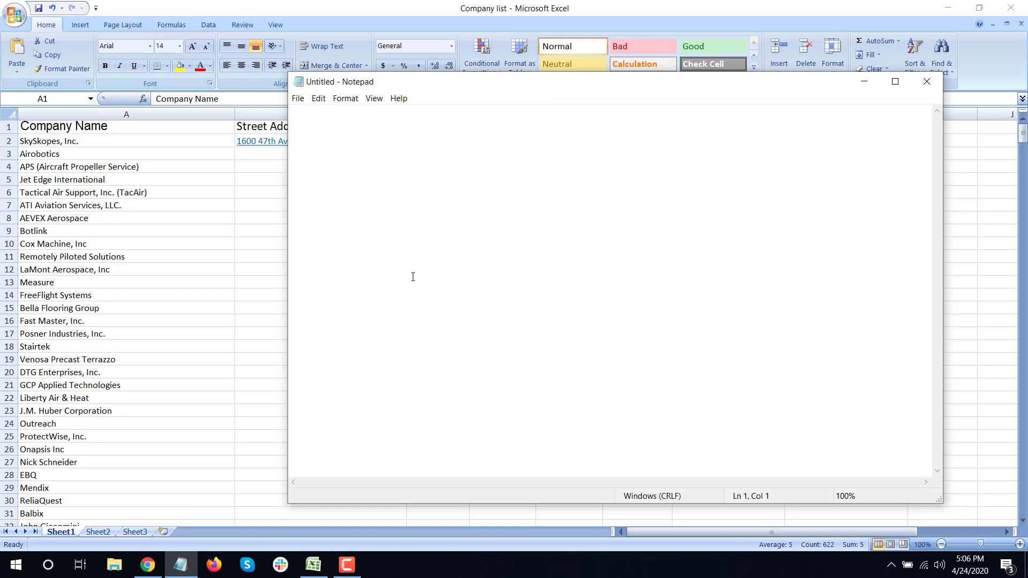
# Step: Write the heading "Business Type:" in the note and add "Home Builders" below it after a blank line
pyautogui.write('Business ')
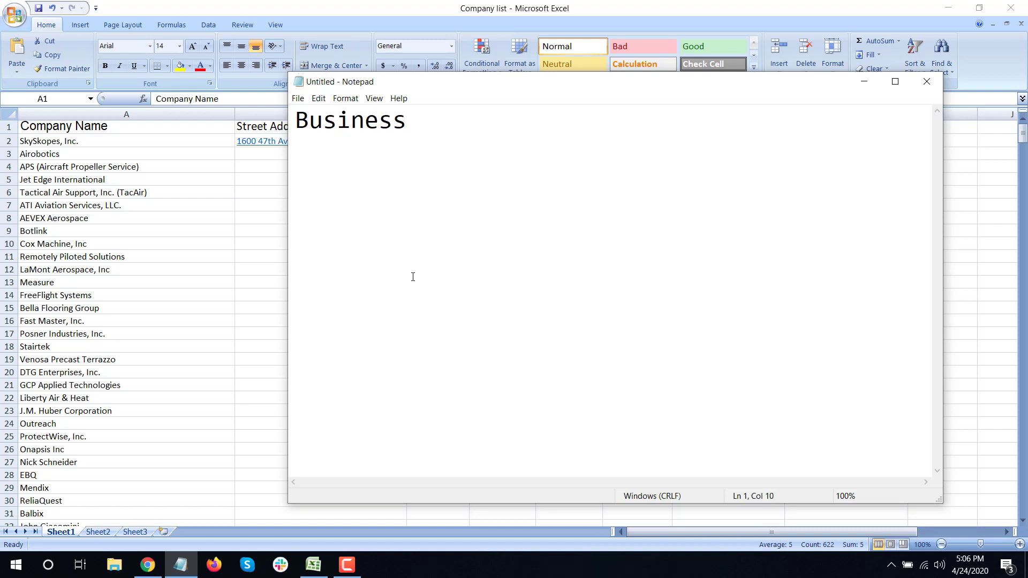
pyautogui.write('Type:')
pyautogui.press('Return')
pyautogui.press('Return')
pyautogui.write('Home ')
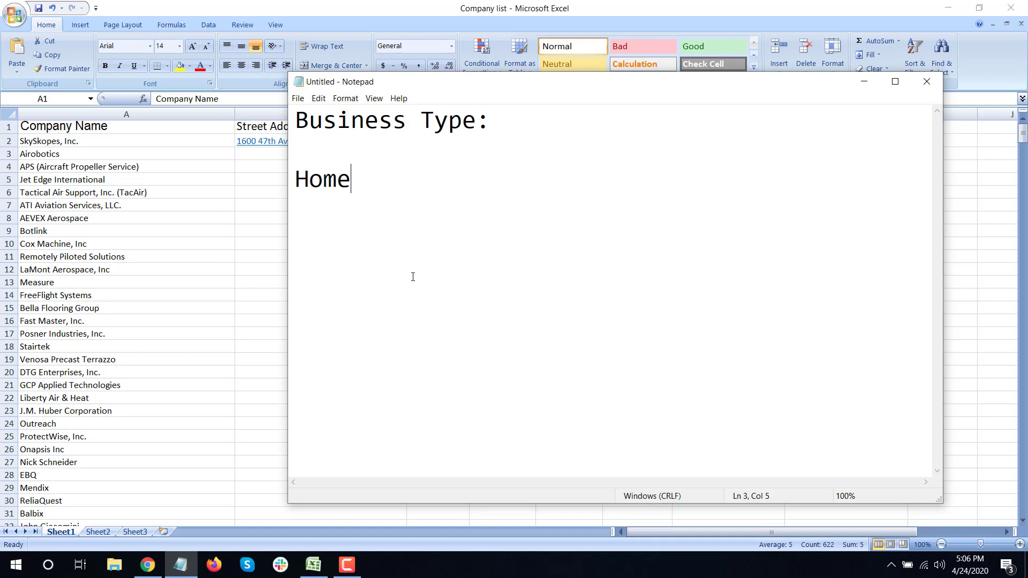
pyautogui.write('Bu')
pyautogui.write('ldersz')
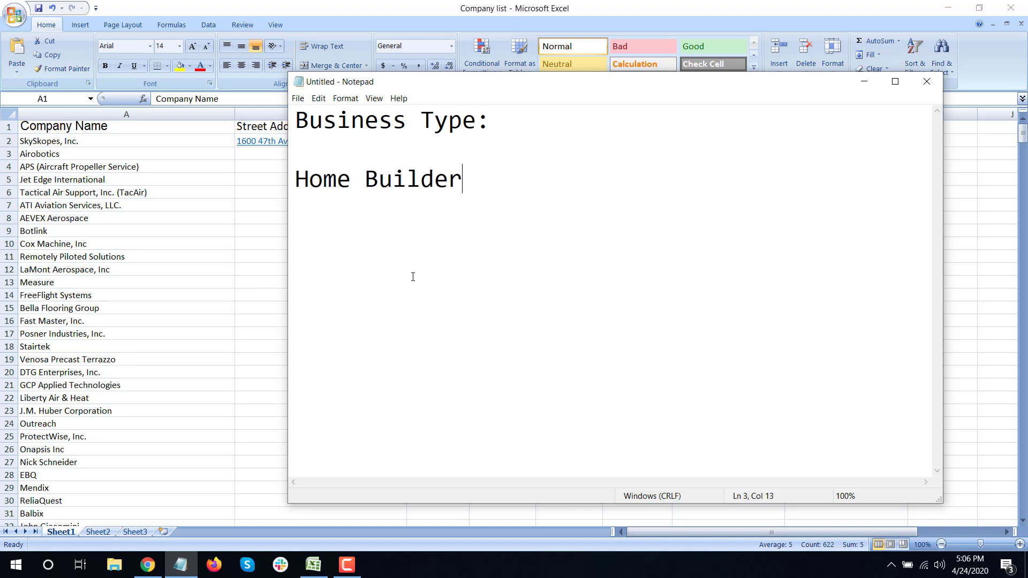
pyautogui.press('BackSpace')
# Step: Add "Plumbers", "Laywers" and "beauty Salon" on separate lines below Home Builders
pyautogui.press('Return')
pyautogui.write('Plumb er')
pyautogui.press('BackSpace')
pyautogui.press('BackSpace')
pyautogui.press('BackSpace')
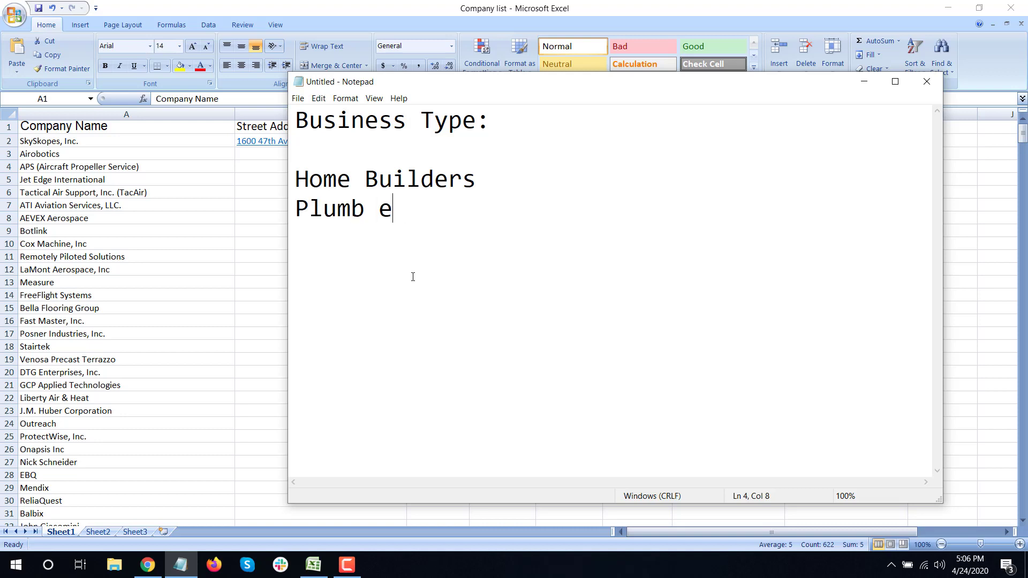
pyautogui.write('ers')
pyautogui.press('Return')
pyautogui.write('Lway')
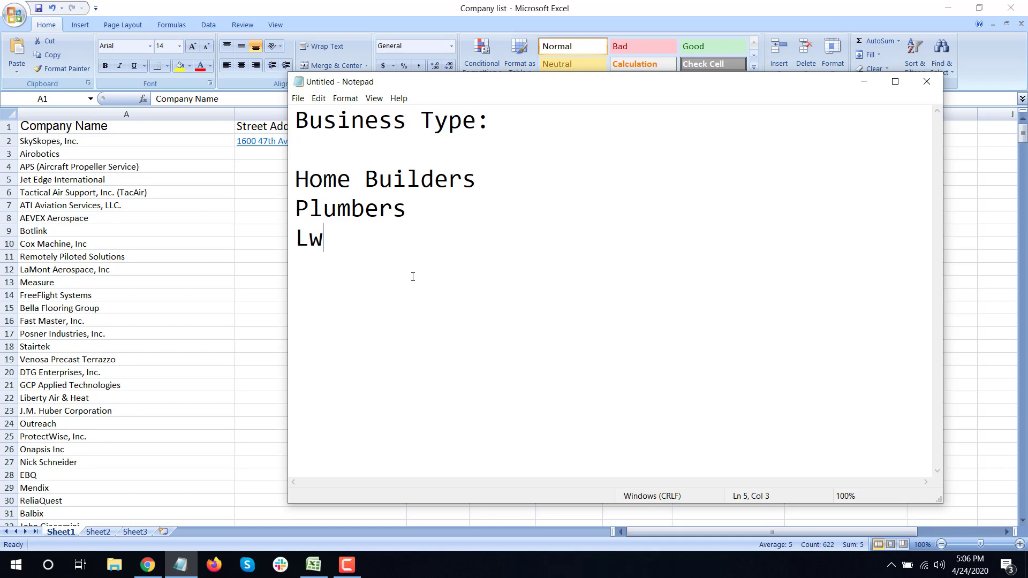
pyautogui.press('BackSpace')
pyautogui.press('BackSpace')
pyautogui.press('BackSpace')
pyautogui.write('aywers')
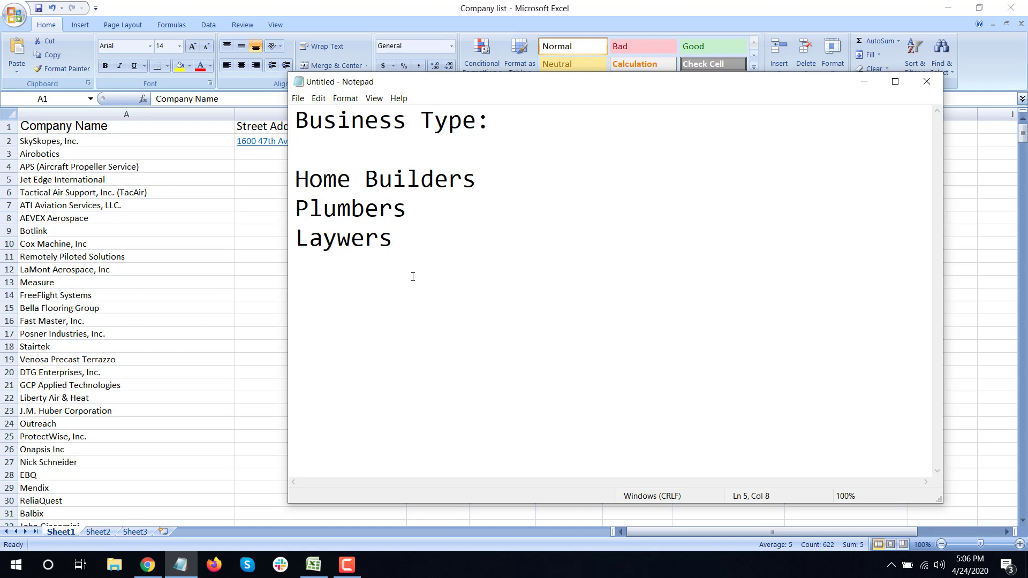
pyautogui.press('Return')
pyautogui.write('beau')
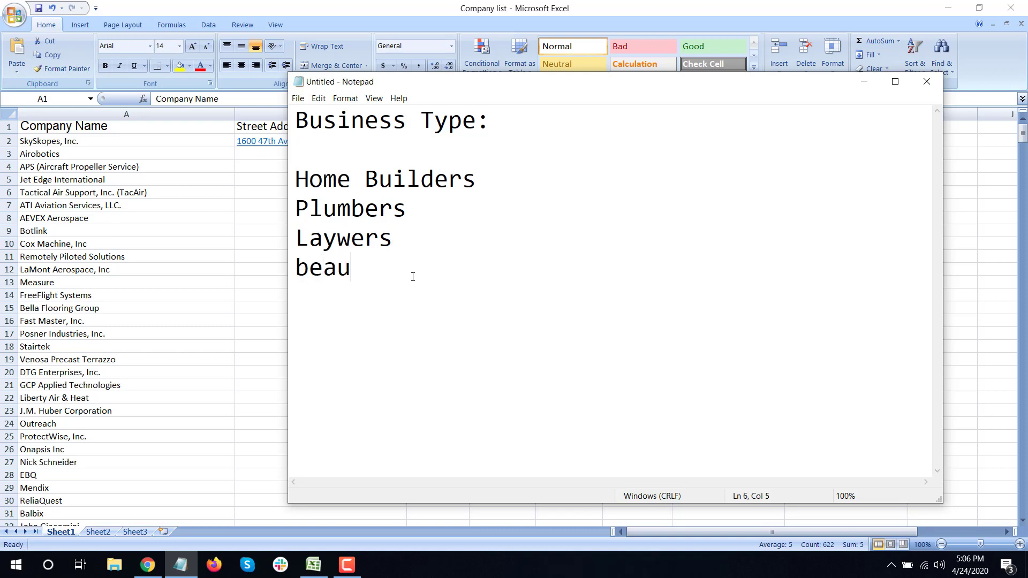
pyautogui.write('ty Salon')
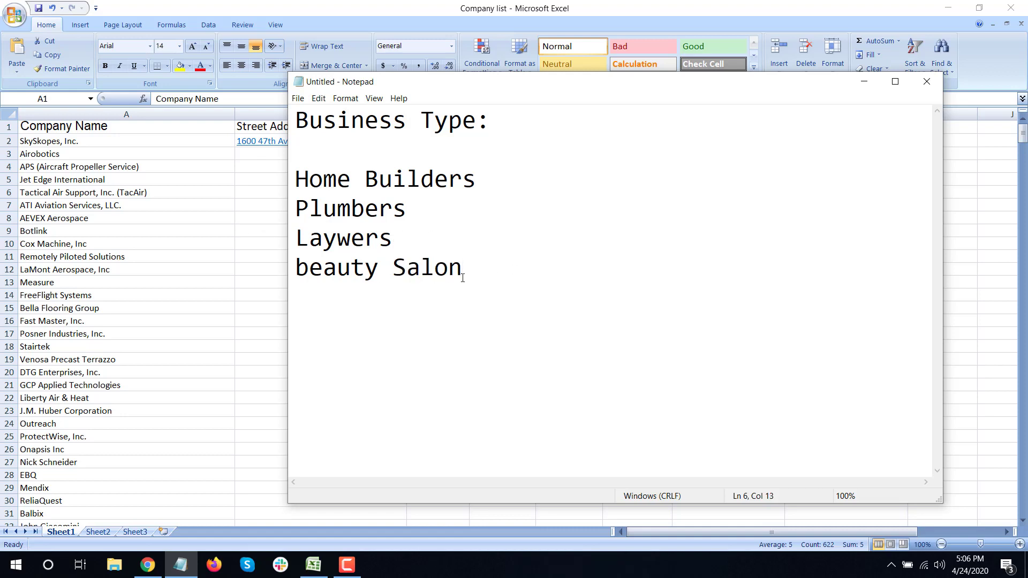
# Step: Enter "New York" after the Business Type heading, then copy it and remove it from that line
pyautogui.click(537, 121)
pyautogui.write('New York')
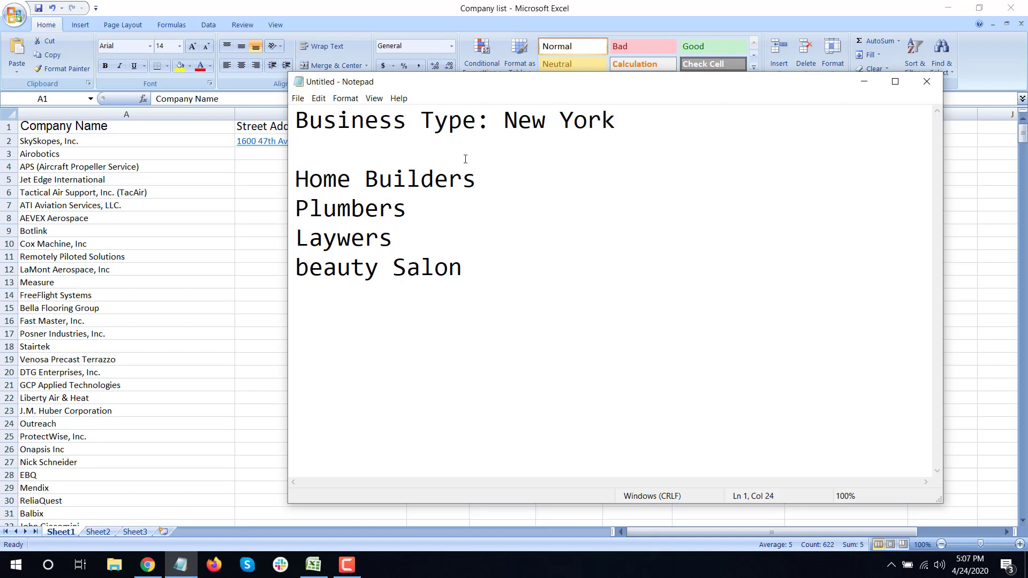
pyautogui.moveTo(502, 124); pyautogui.dragTo(627, 119)
pyautogui.hotkey('ctrl', 'c')
pyautogui.press('Delete')
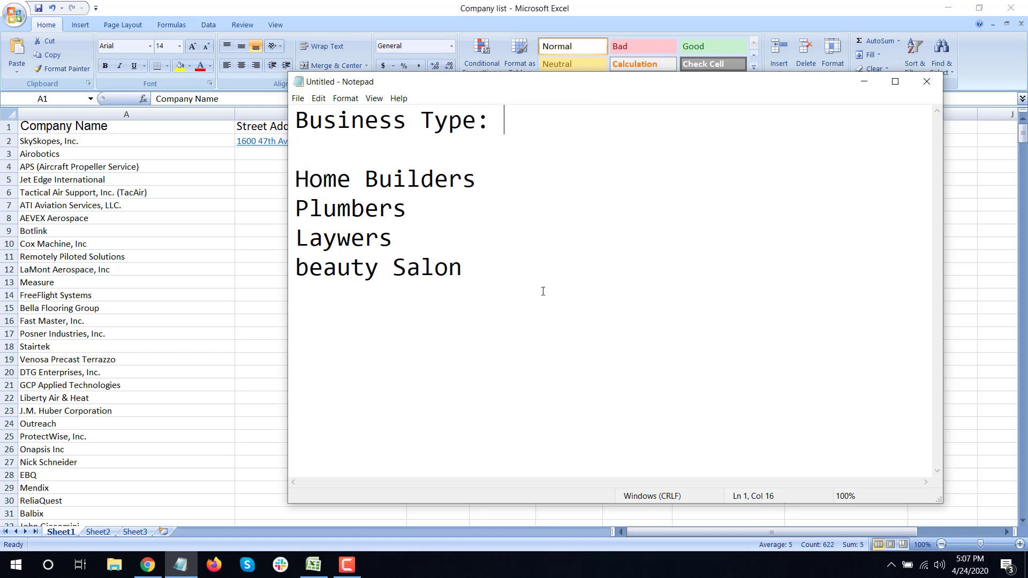
# Step: Add a "Location:" line at the end of the note after a blank line and paste New York into it
pyautogui.hotkey('ctrl', 'End')
pyautogui.press('Return')
pyautogui.press('Return')
pyautogui.write('Location')
pyautogui.press('BackSpace')
pyautogui.press('BackSpace')
pyautogui.press('BackSpace')
pyautogui.press('BackSpace')
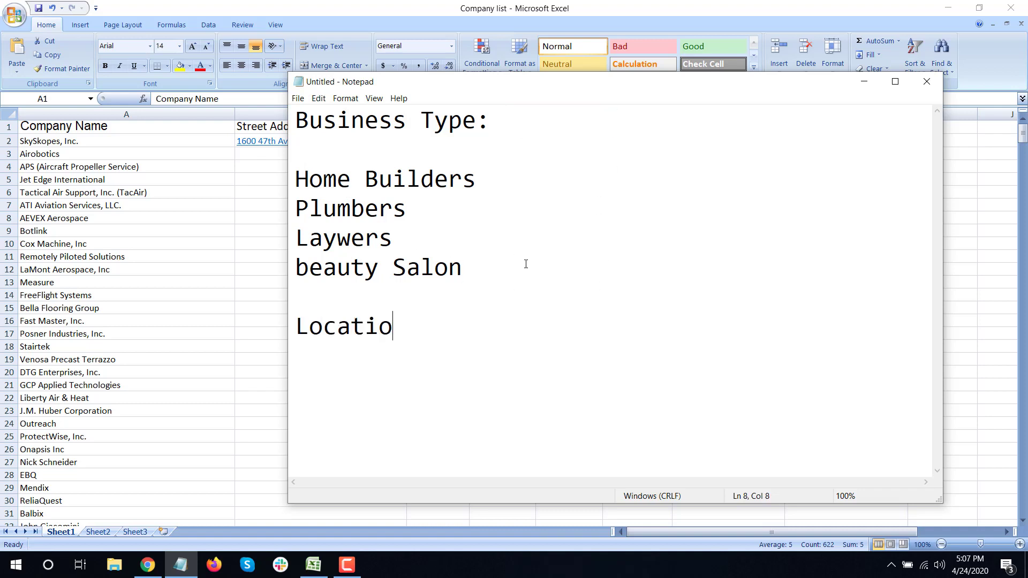
pyautogui.write('tion:')
pyautogui.hotkey('ctrl', 'v')
# Step: Highlight the business types from Home Builders to beauty Salon in the note
pyautogui.moveTo(476, 269); pyautogui.dragTo(296, 180)
pyautogui.click(367, 229)
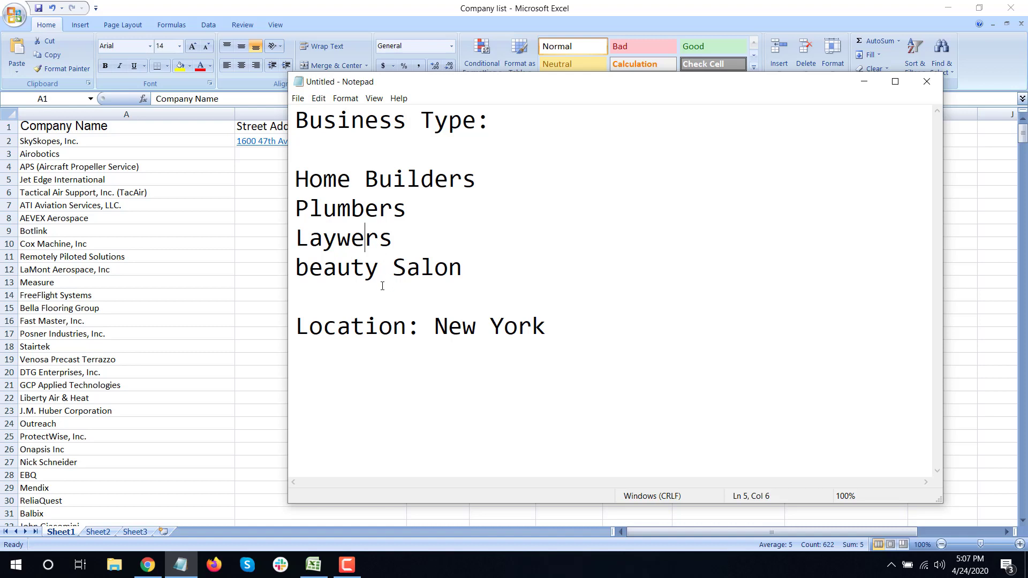
pyautogui.moveTo(434, 327); pyautogui.dragTo(444, 328)
pyautogui.moveTo(464, 269); pyautogui.dragTo(297, 179)
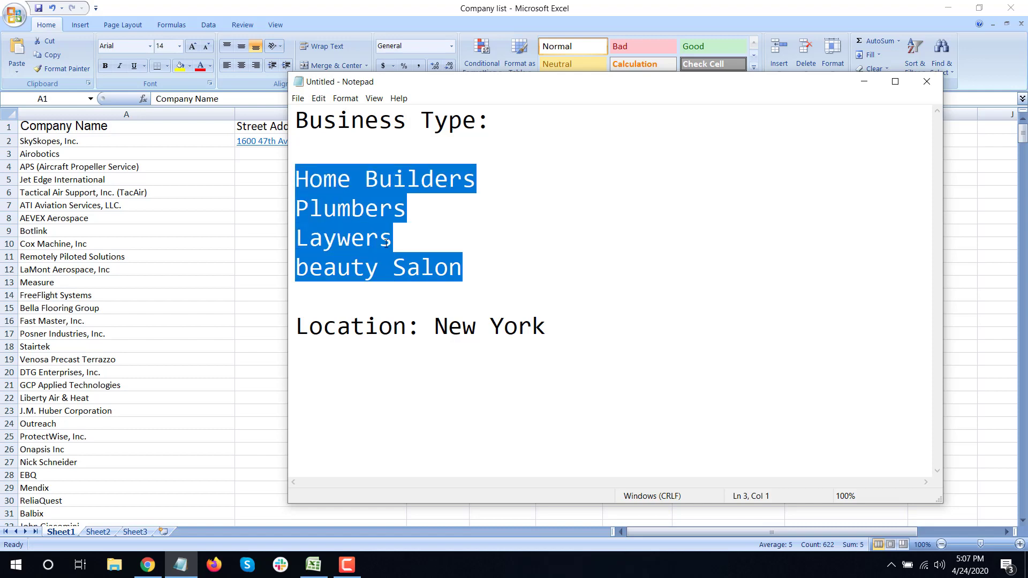
# Step: Switch to the Company list workbook in Excel and select the empty Email cells G6 to G11
pyautogui.hotkey('alt', 'Tab')
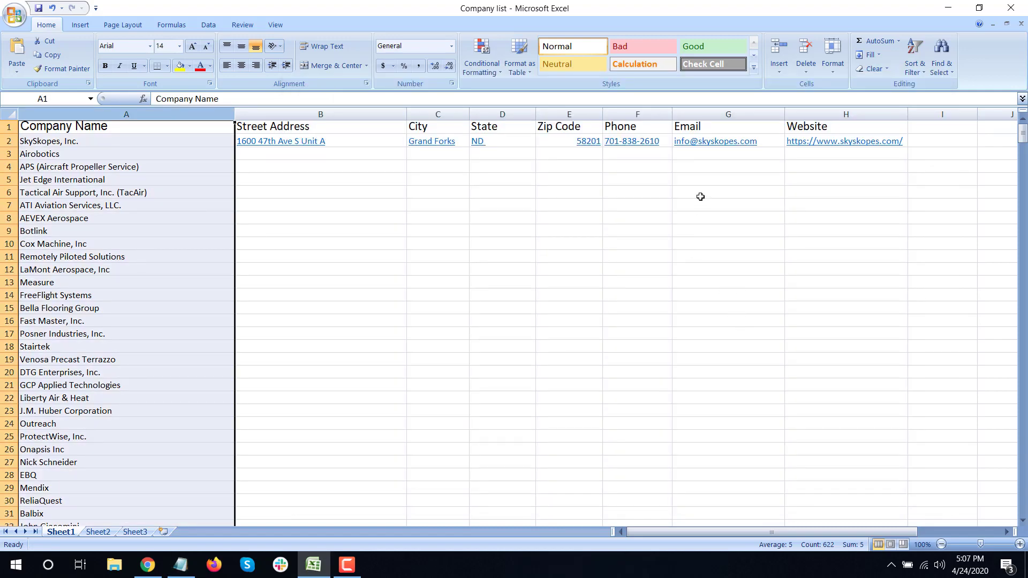
pyautogui.moveTo(700, 166); pyautogui.dragTo(712, 335)
pyautogui.click(580, 333)
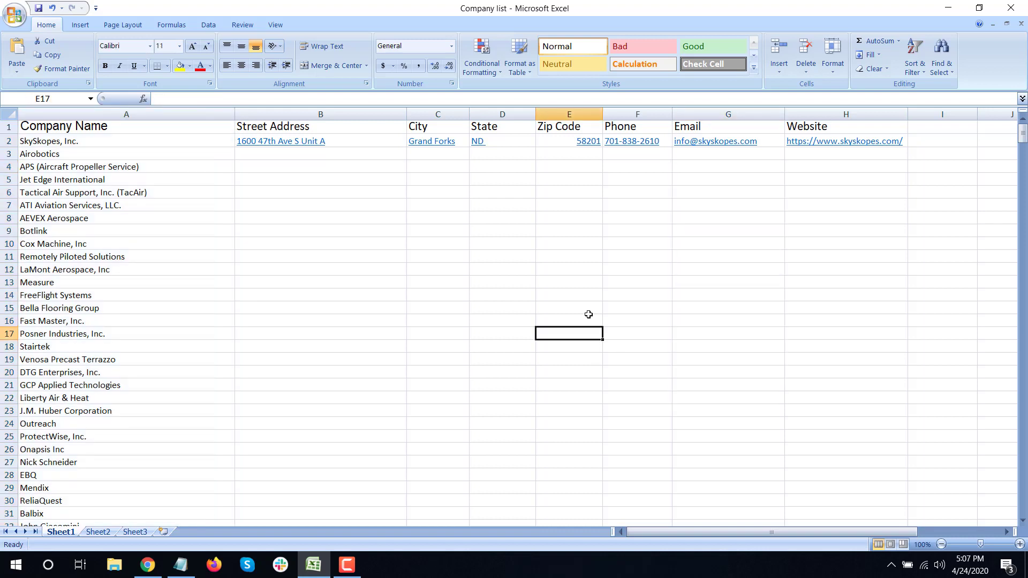
pyautogui.moveTo(697, 195); pyautogui.dragTo(708, 262)
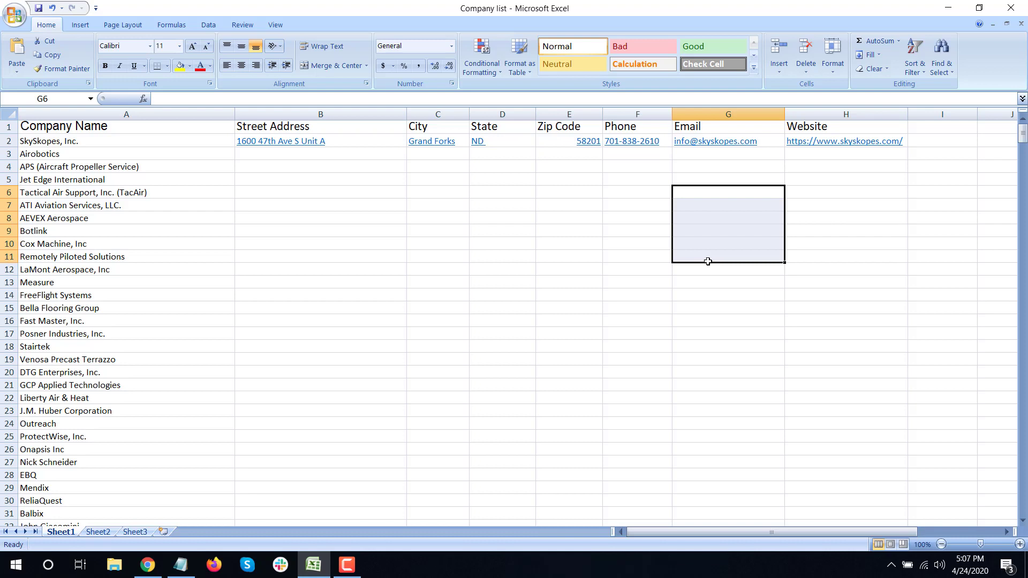
# Step: Return to Notepad, highlight the listed business types again, then clear the selection and switch back to the Excel workbook
pyautogui.click(180, 565)
pyautogui.click(310, 326)
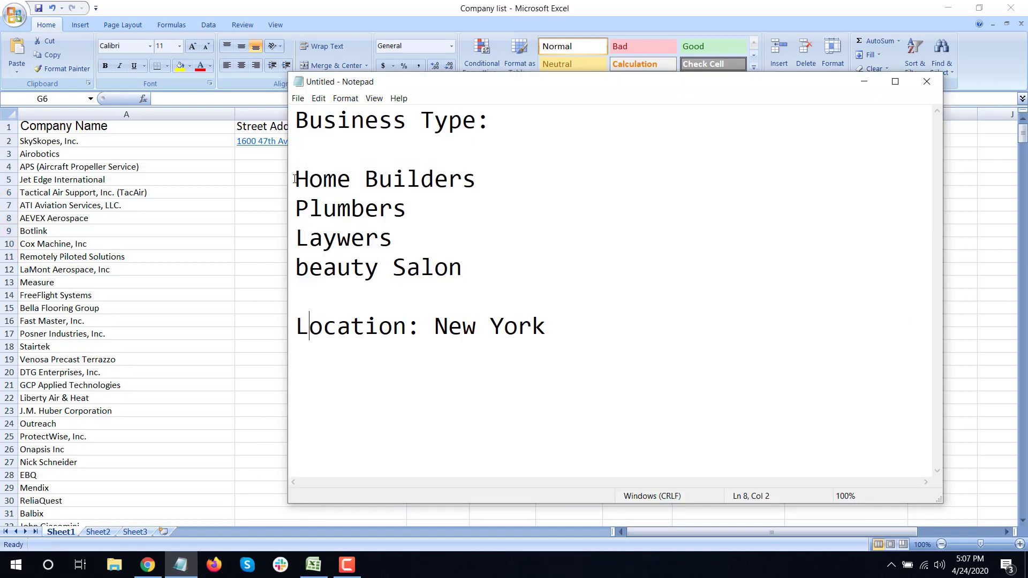
pyautogui.moveTo(295, 179); pyautogui.dragTo(465, 270)
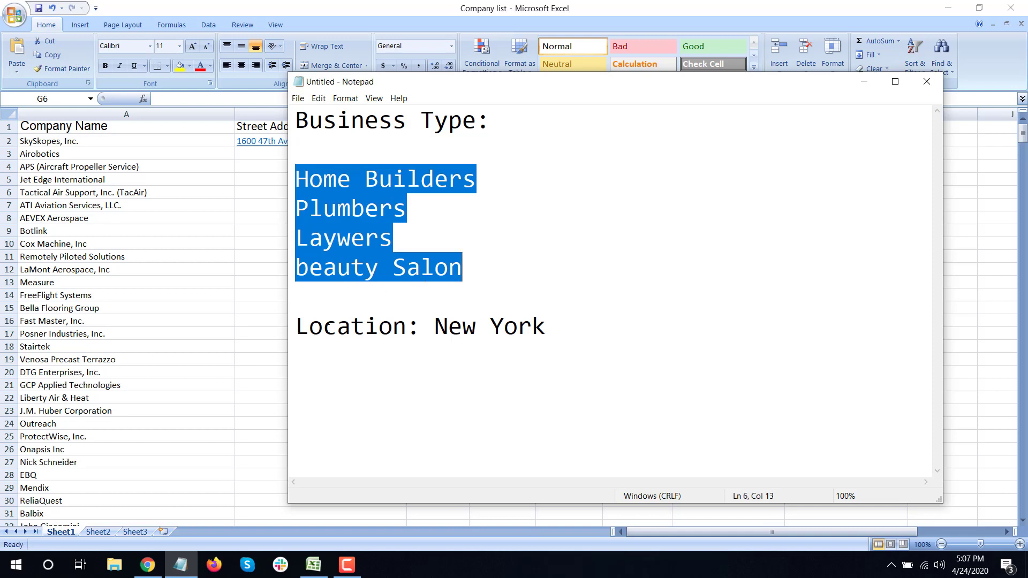
pyautogui.hotkey('alt', 'Tab')
pyautogui.click(182, 565)
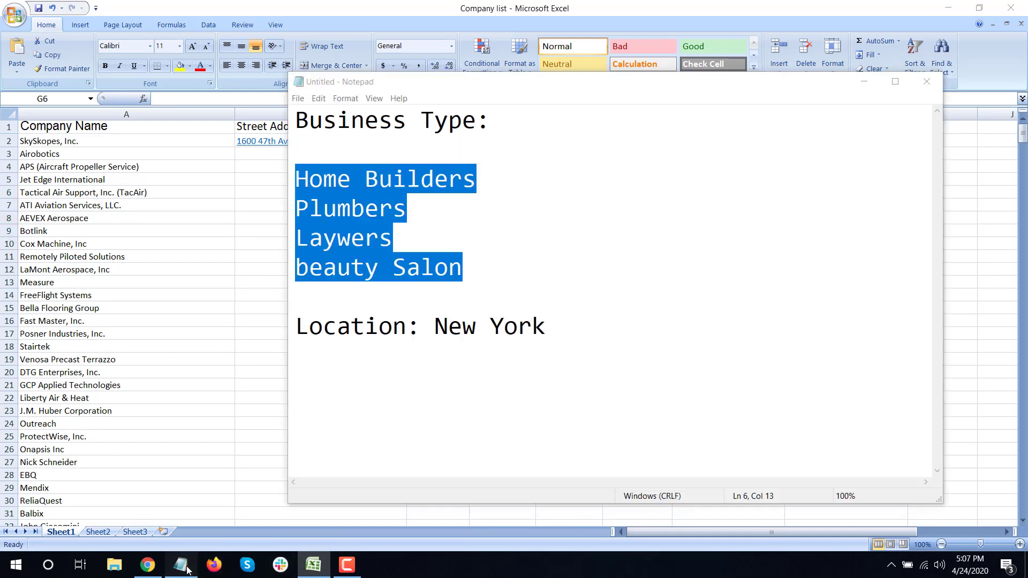
pyautogui.click(490, 181)
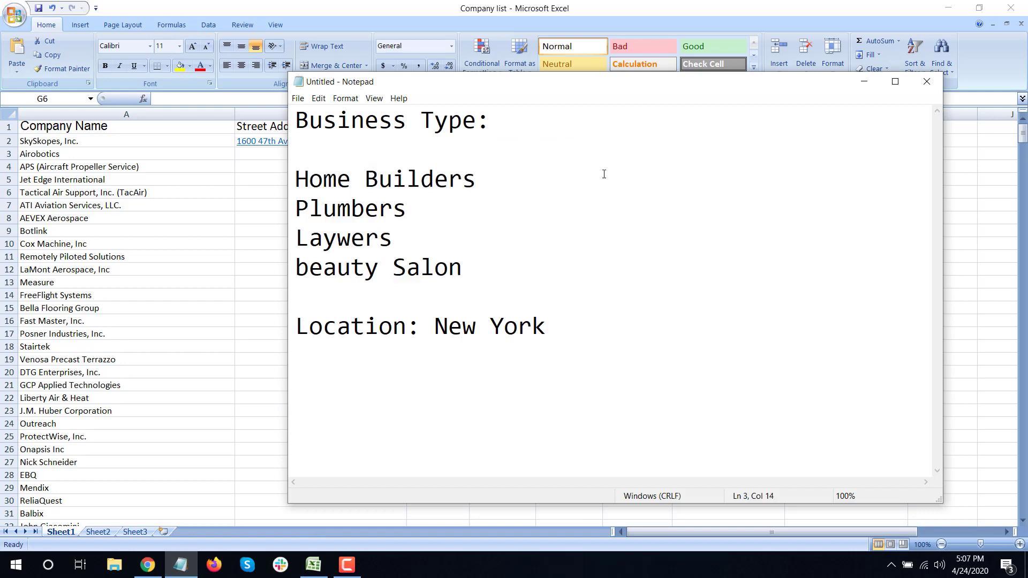
pyautogui.click(478, 209)
pyautogui.click(327, 572)
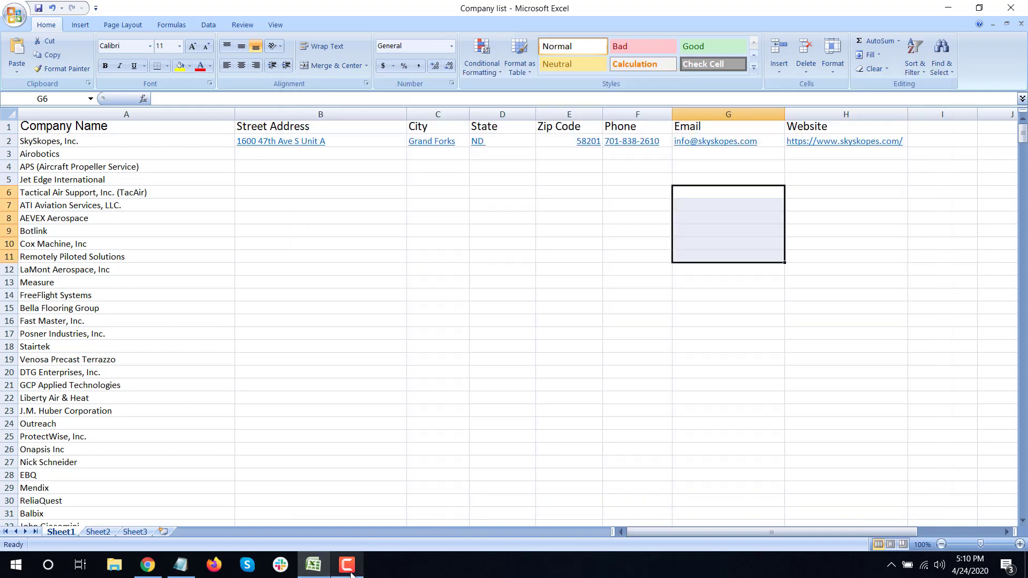